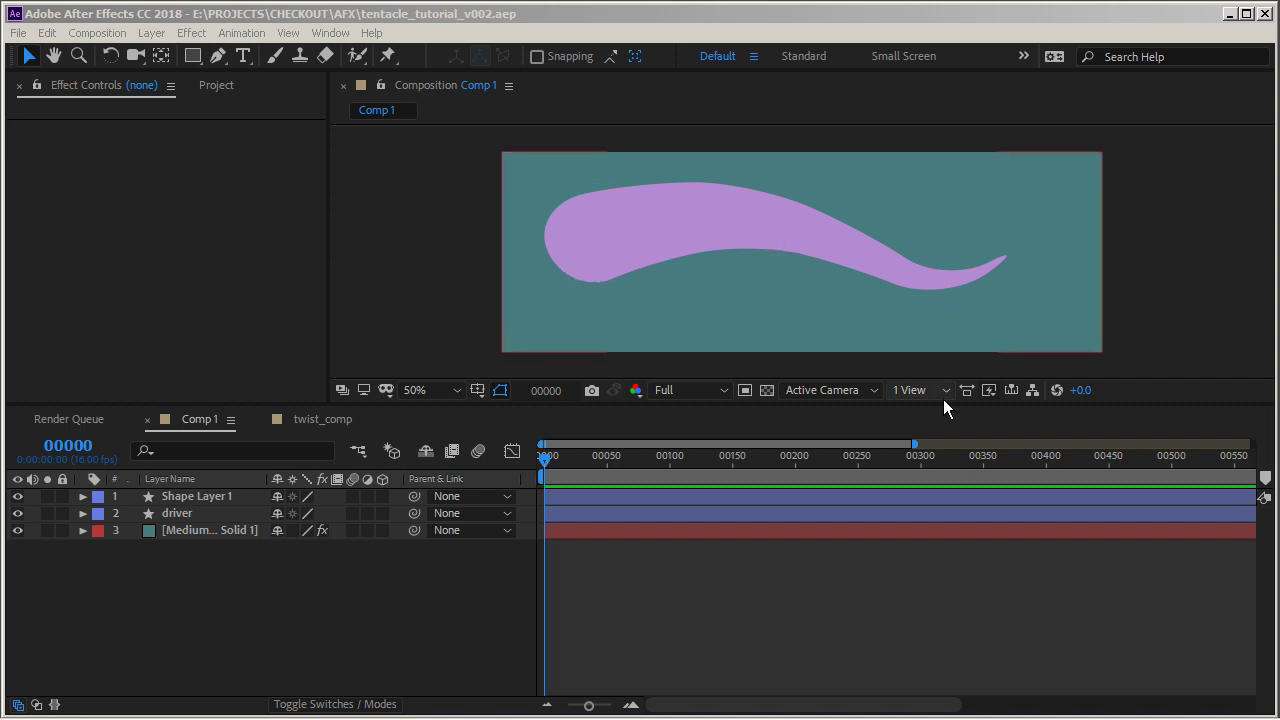
# Examine a frame of the tentacle_1.mp4 reference video, then minimize its player window
pyautogui.moveTo(1279, 212); pyautogui.dragTo(802, 133)
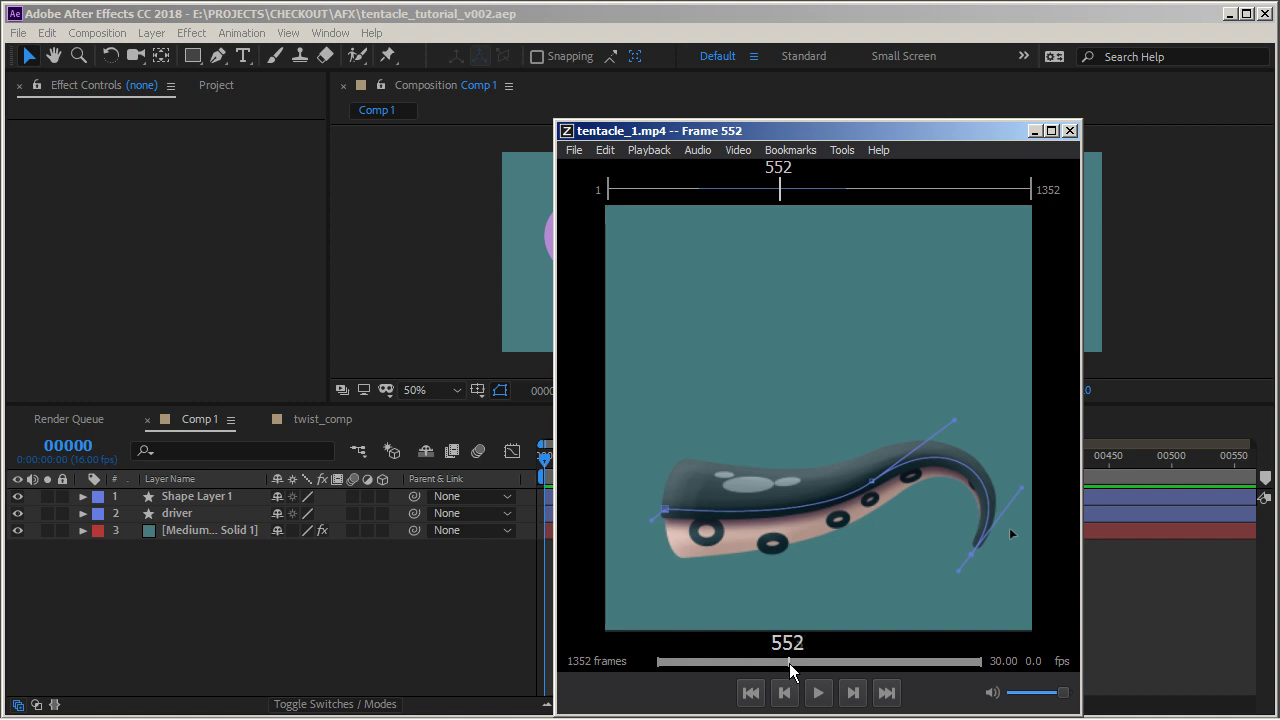
pyautogui.moveTo(789, 663)
pyautogui.mouseDown()
pyautogui.moveTo(802, 659)
pyautogui.moveTo(788, 658)
pyautogui.mouseUp()
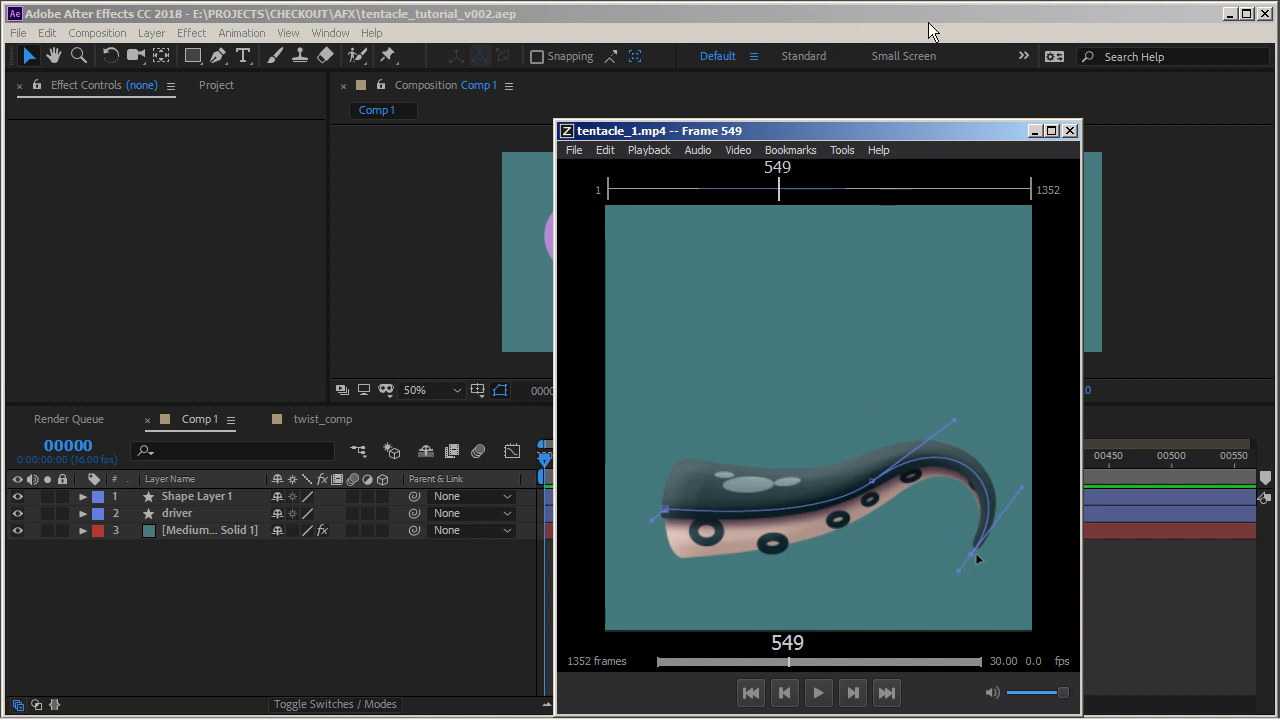
pyautogui.click(1035, 131)
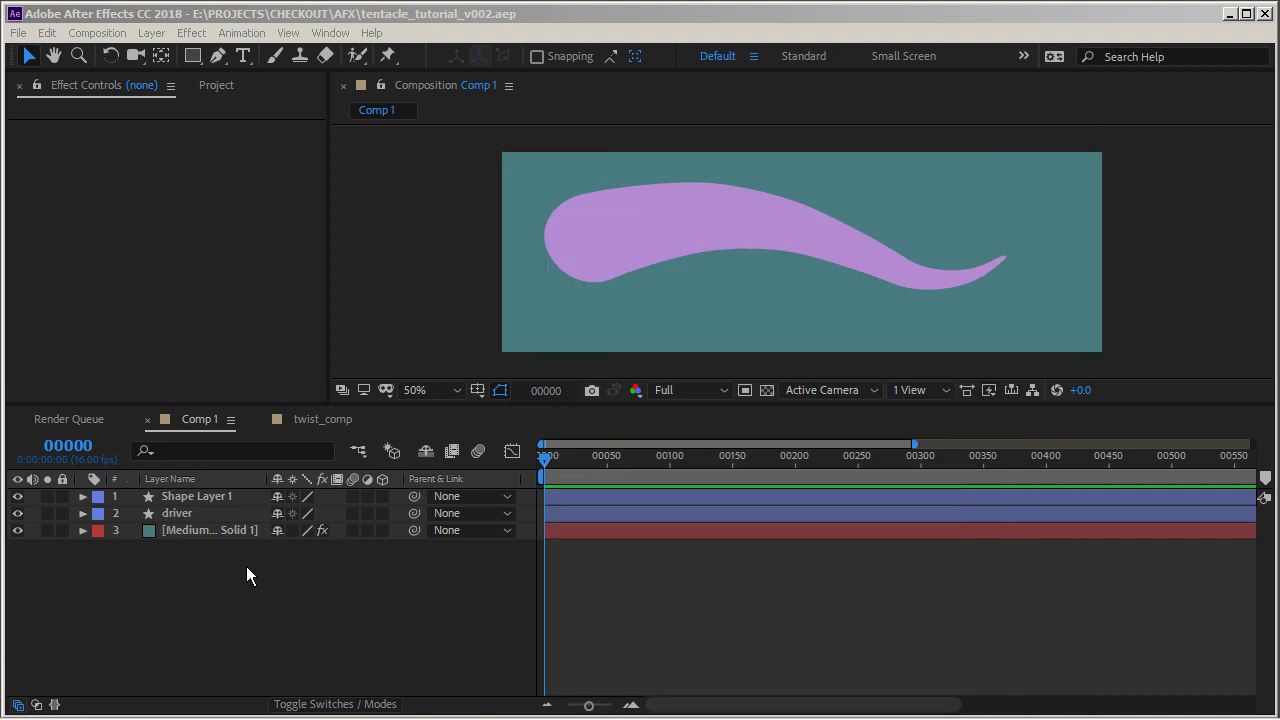
# Rename Shape Layer 1 to tentacle_btm
pyautogui.click(205, 497)
pyautogui.press('Return')
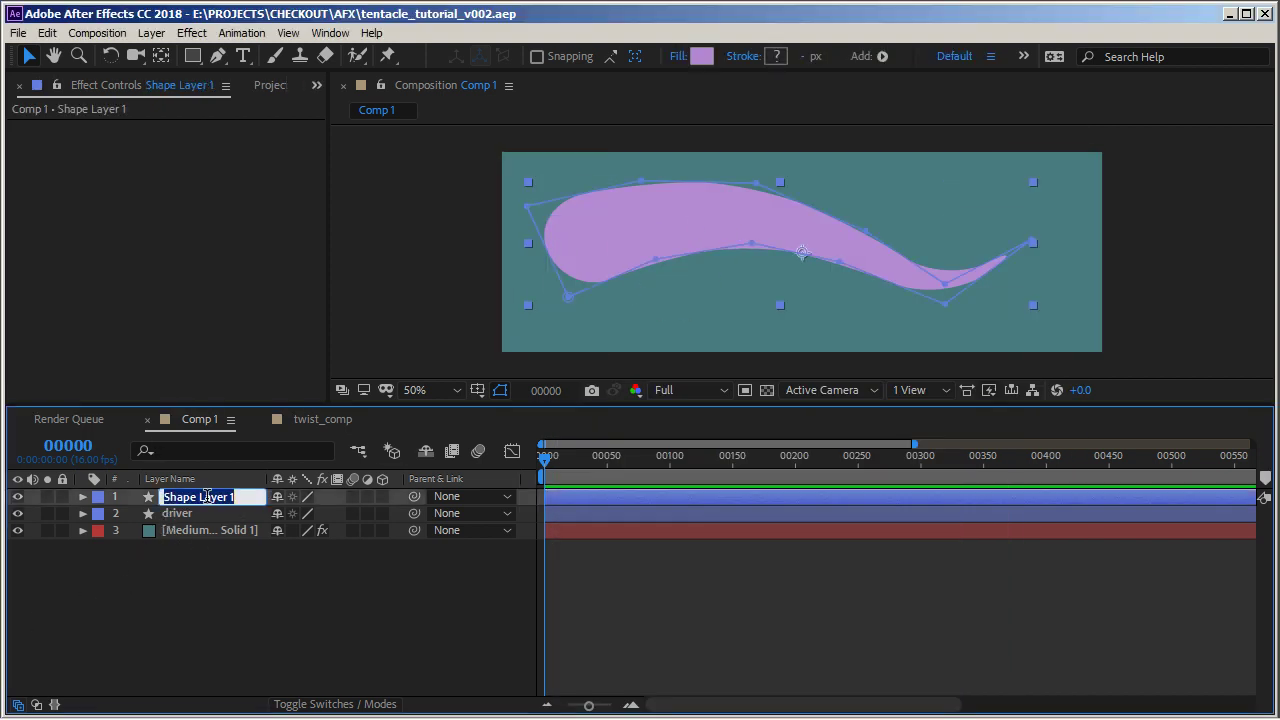
pyautogui.write('ten')
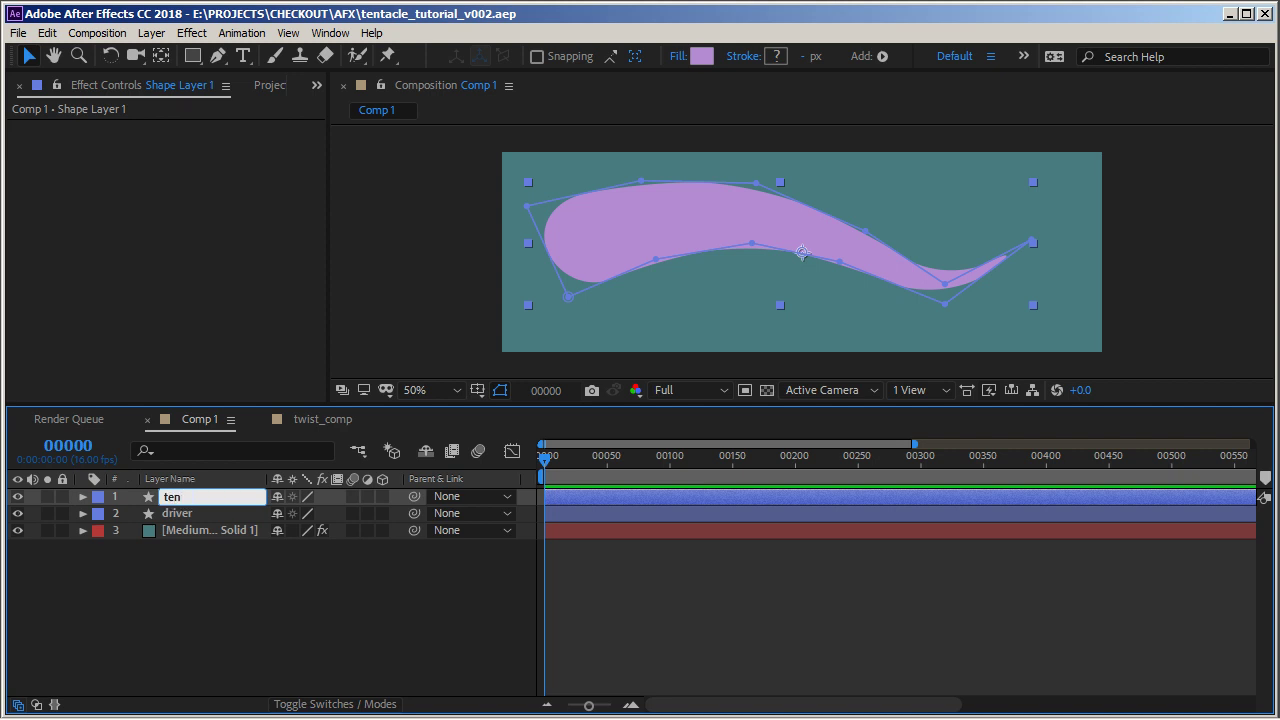
pyautogui.write('tacle_btm')
pyautogui.press('Return')
pyautogui.click(224, 576)
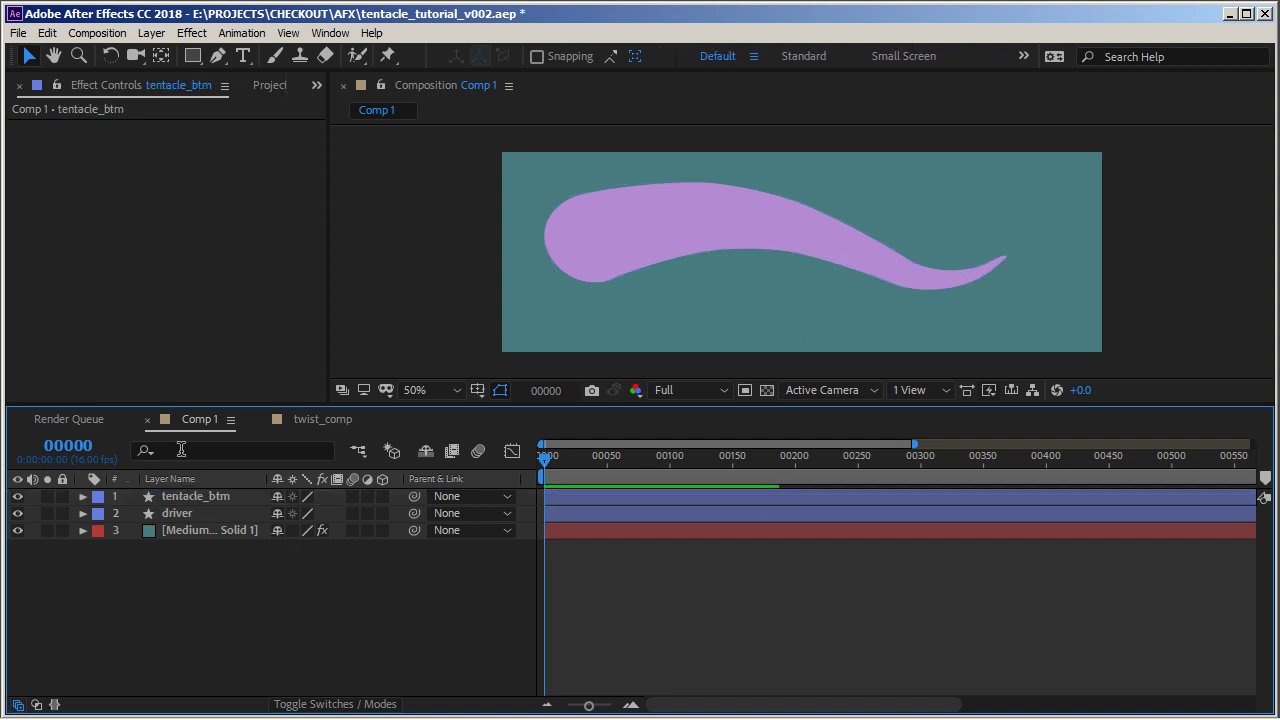
# Duplicate the tentacle_btm layer and rename the copy tentacle_top
pyautogui.click(200, 496)
pyautogui.hotkey('ctrl', 'd')
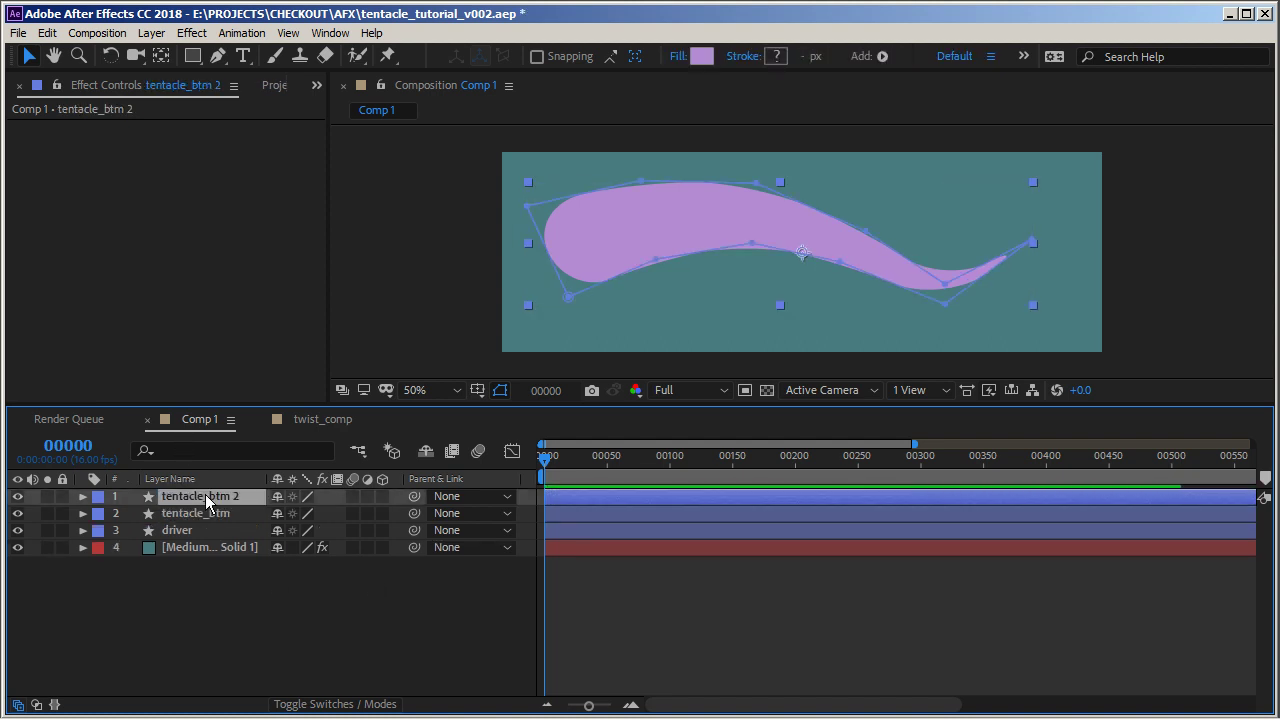
pyautogui.press('Return')
pyautogui.press('Right')
pyautogui.press('BackSpace')
pyautogui.press('BackSpace')
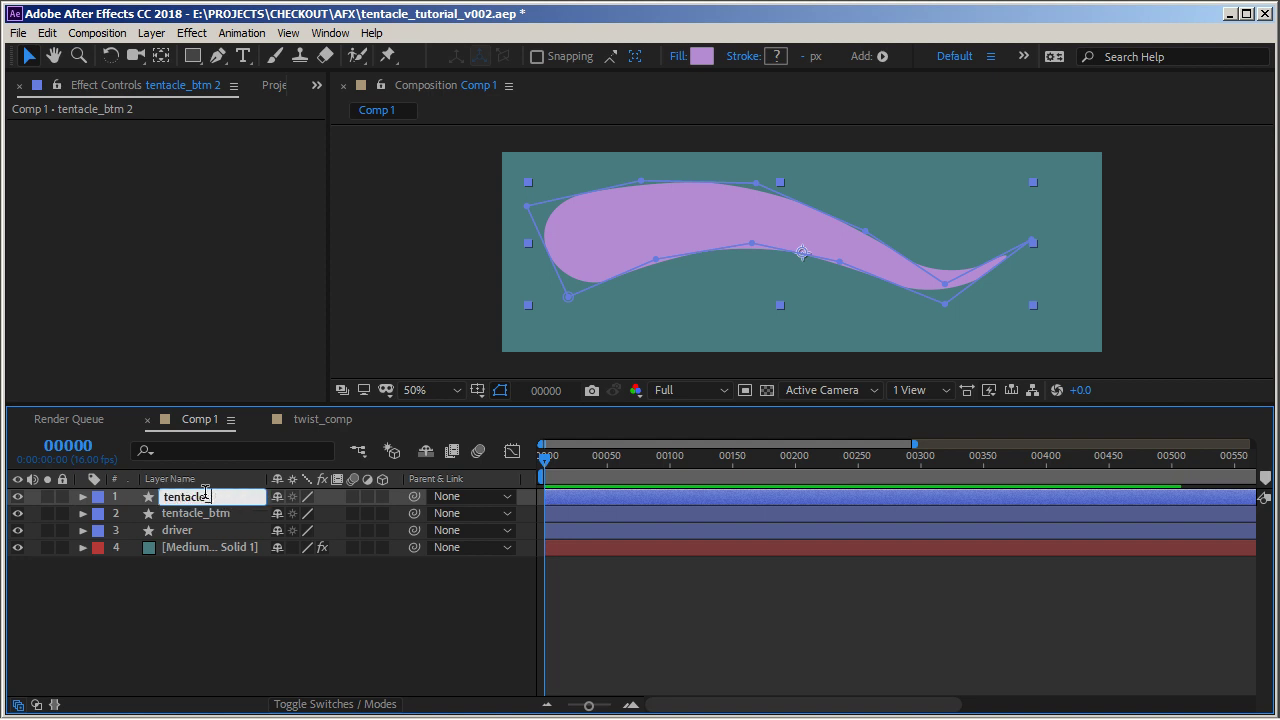
pyautogui.write('_top')
pyautogui.press('Return')
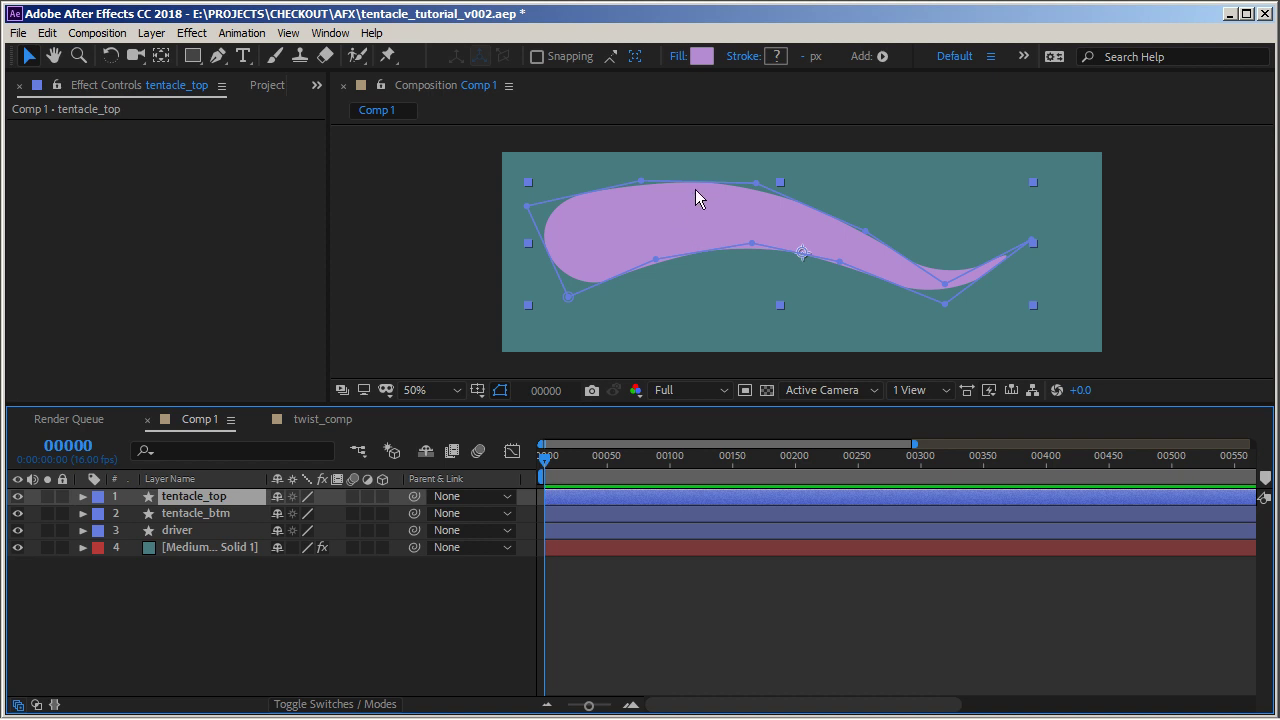
# Set tentacle_top's Fill 1 color to the pasted darker purple value
pyautogui.click(83, 497)
pyautogui.click(100, 514)
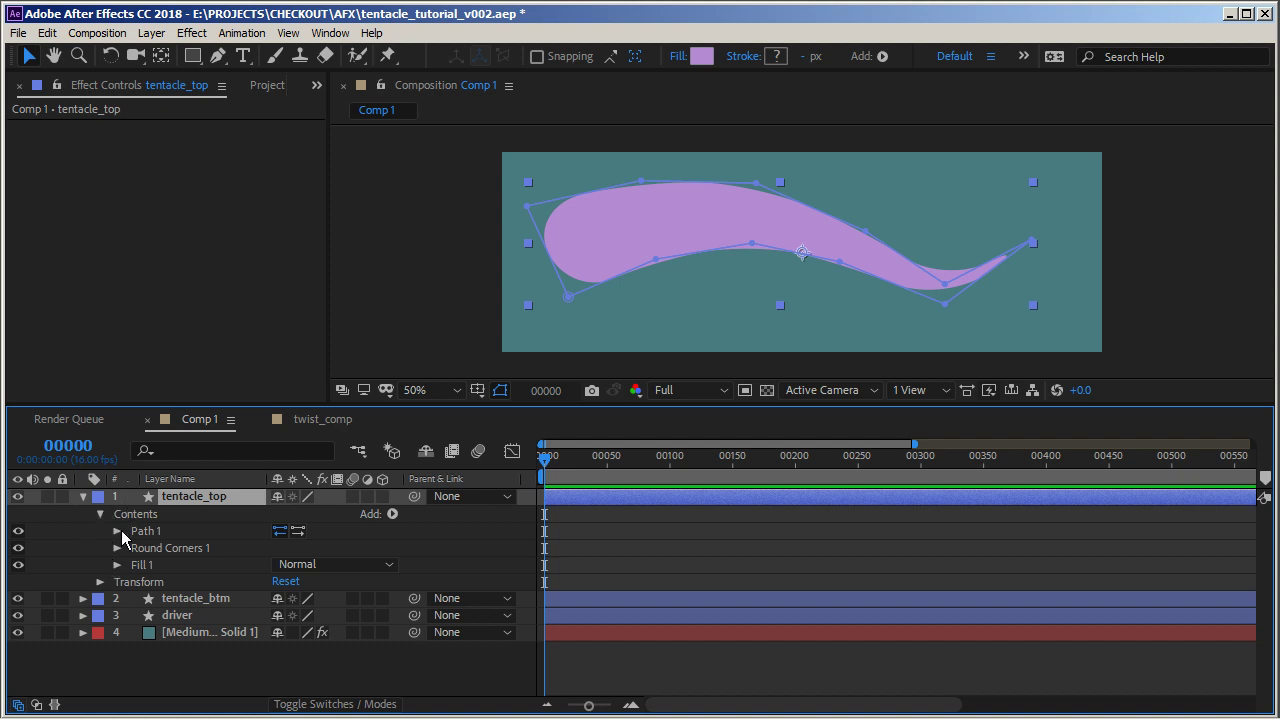
pyautogui.click(116, 531)
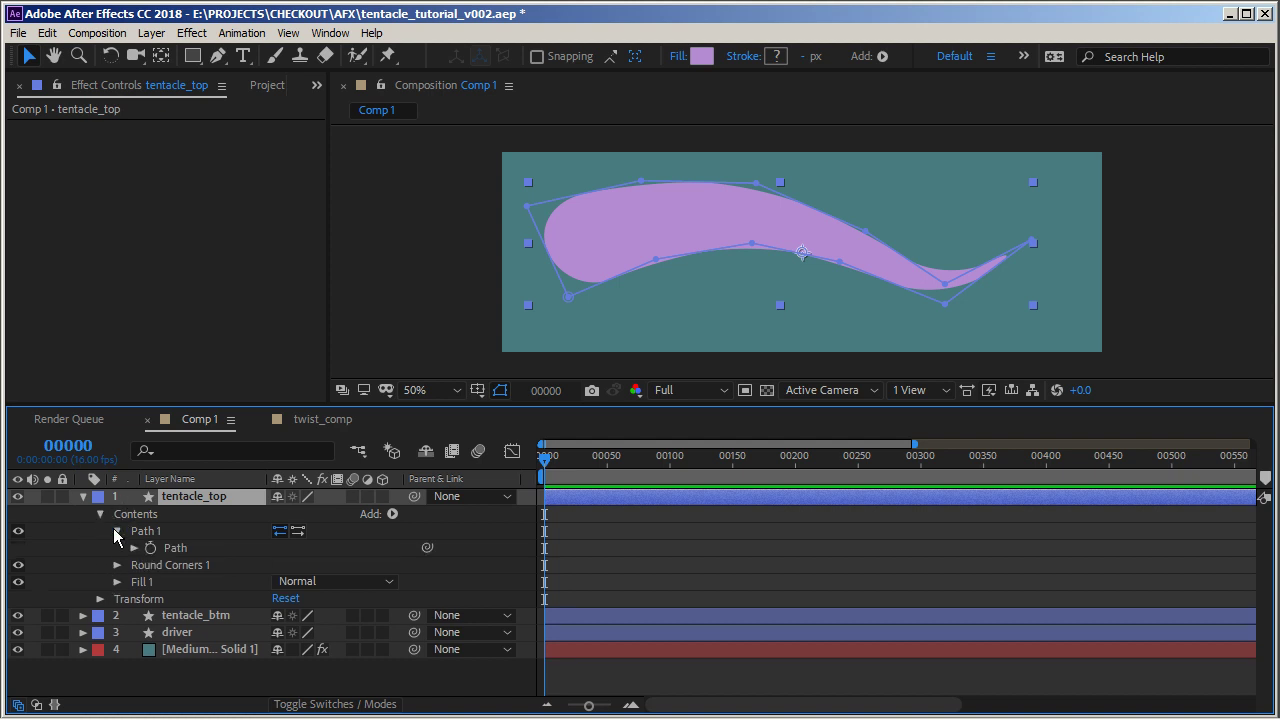
pyautogui.click(117, 582)
pyautogui.click(283, 633)
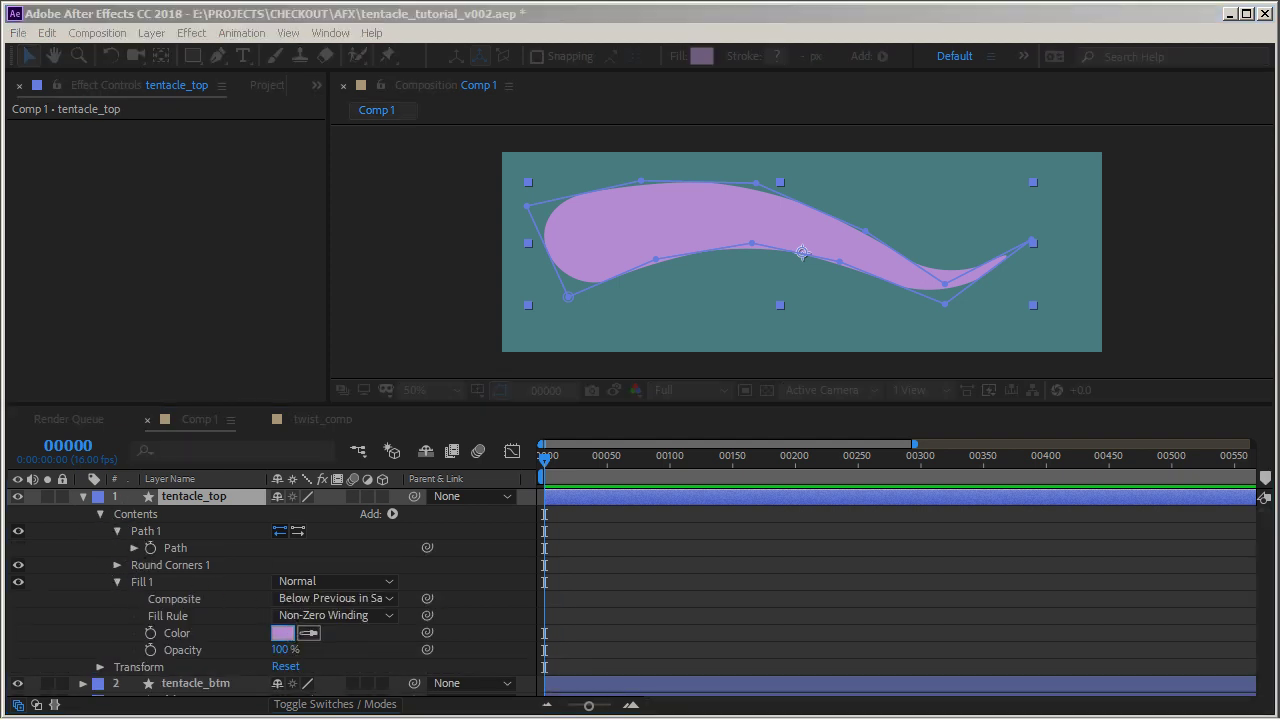
pyautogui.hotkey('ctrl', 'v')
pyautogui.press('Return')
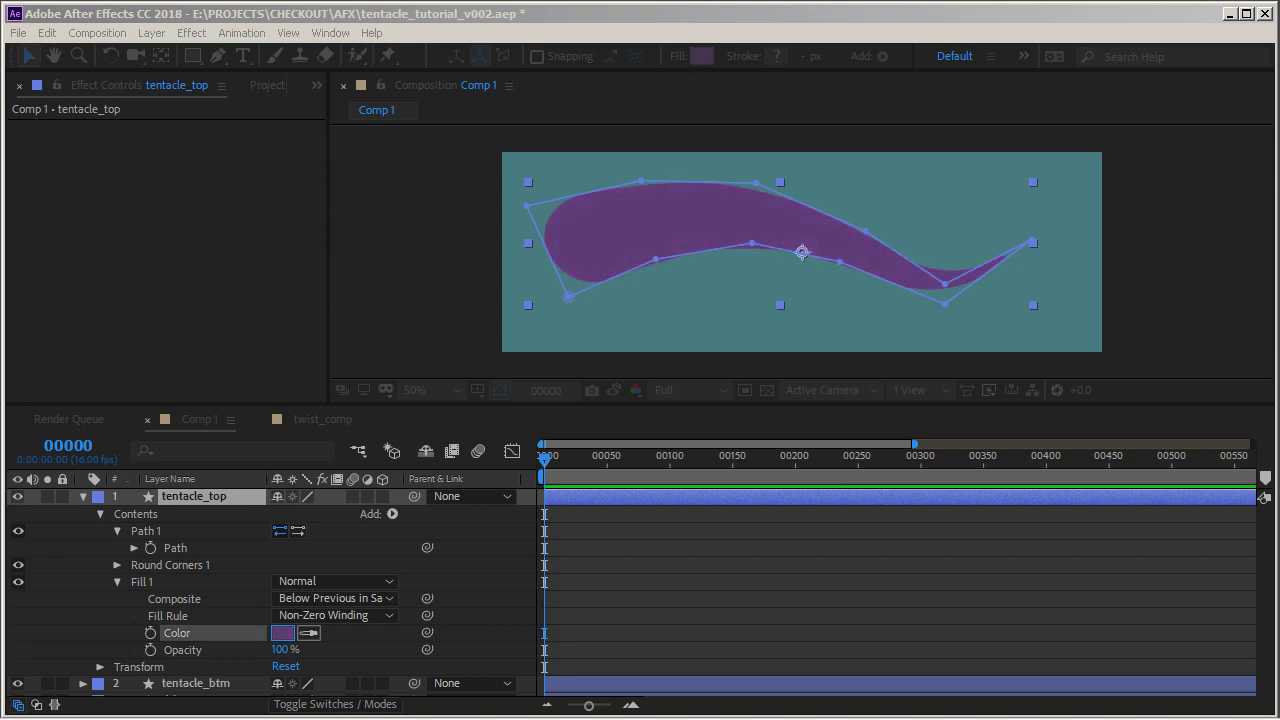
# In tentacle_top's Path expression, change the first five thickness multipliers to 01, .08, .06, .04 and .02
pyautogui.click(117, 582)
pyautogui.click(134, 548)
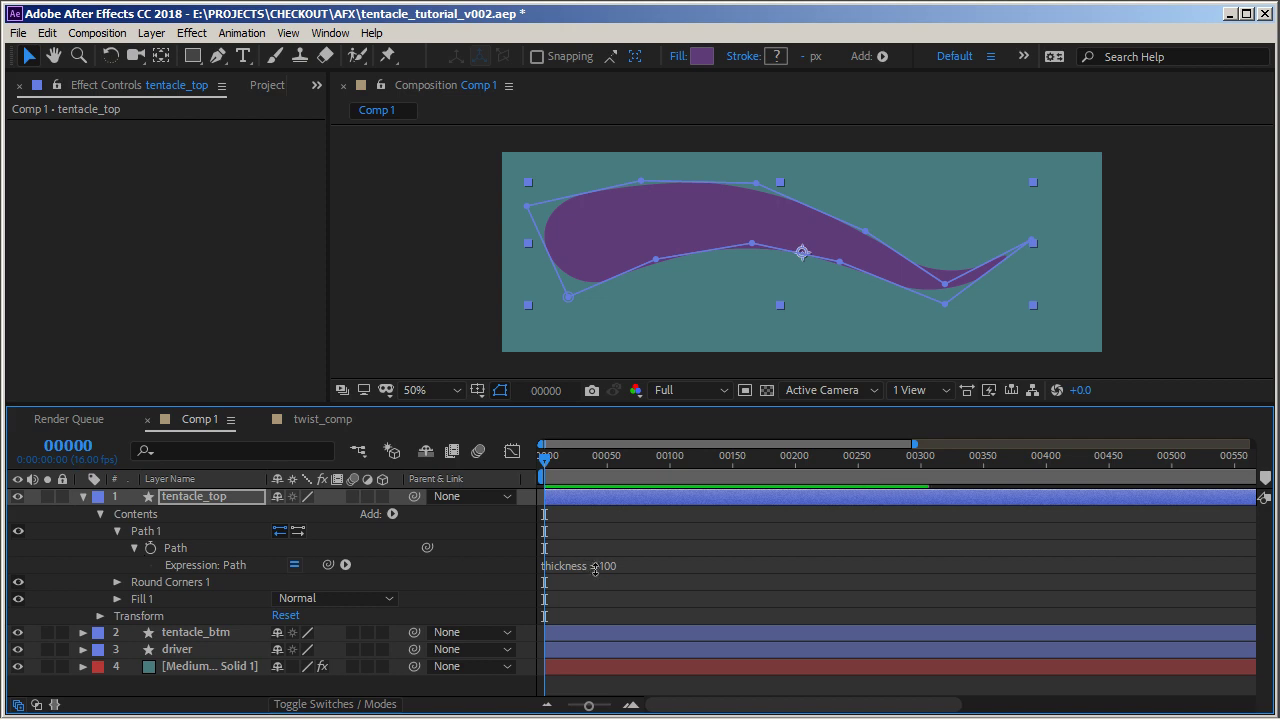
pyautogui.click(600, 564)
pyautogui.moveTo(660, 406); pyautogui.dragTo(660, 311)
pyautogui.click(722, 565)
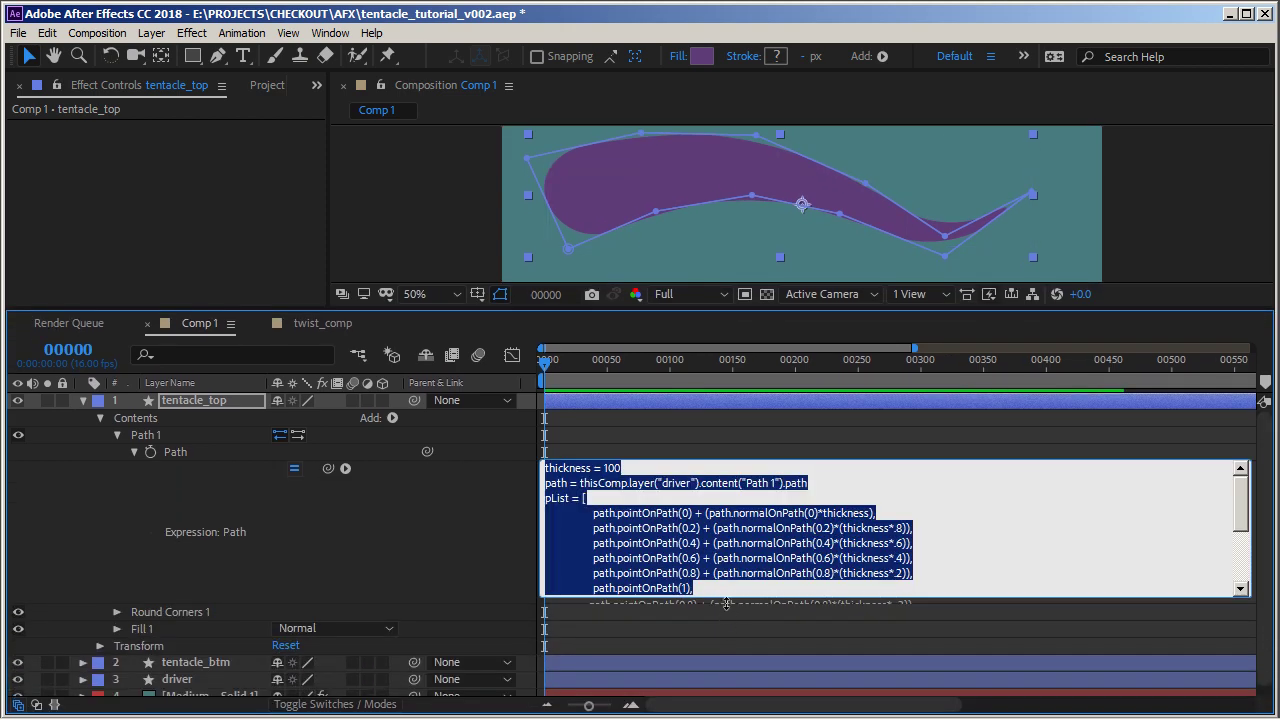
pyautogui.moveTo(727, 604); pyautogui.dragTo(724, 684)
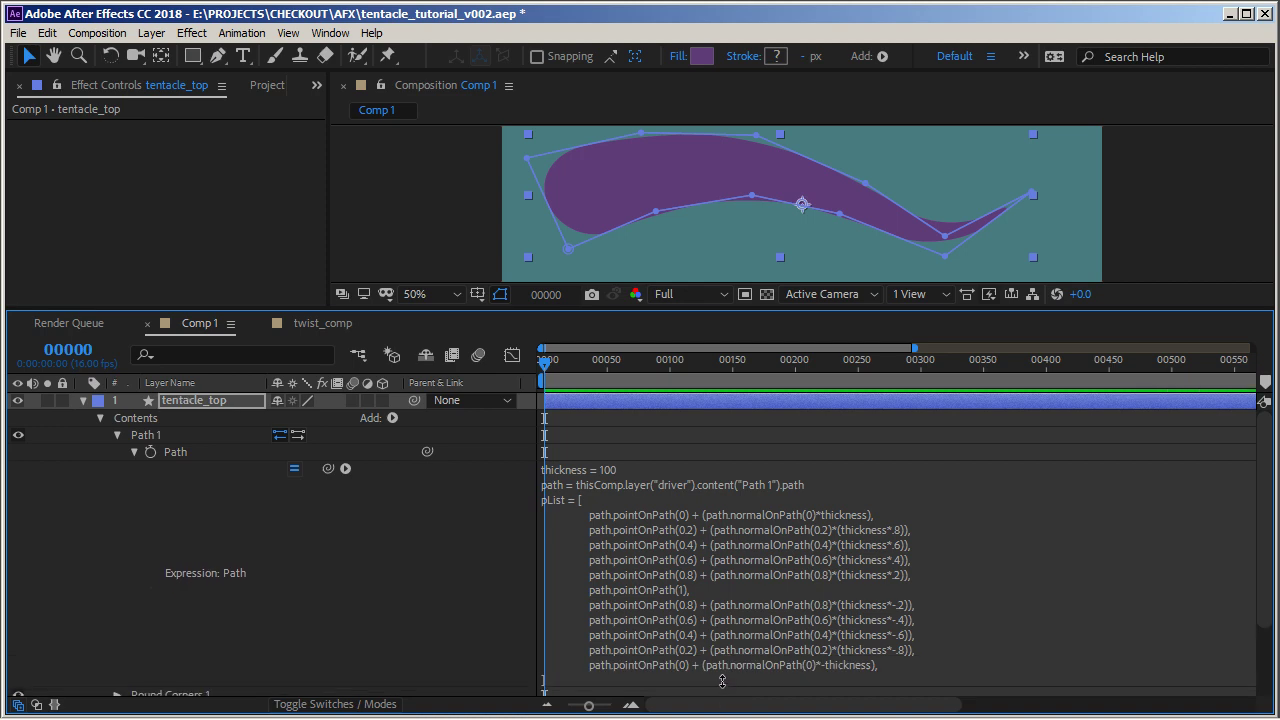
pyautogui.click(724, 527)
pyautogui.click(677, 525)
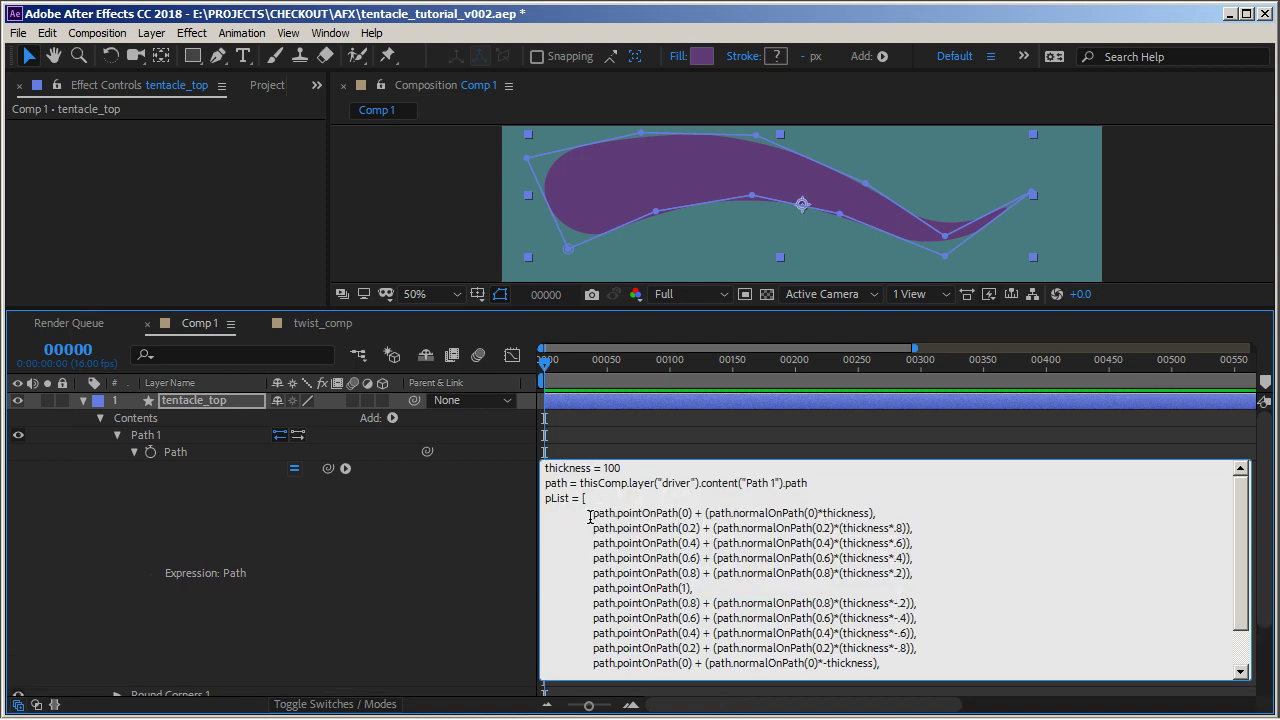
pyautogui.moveTo(593, 512); pyautogui.dragTo(920, 573)
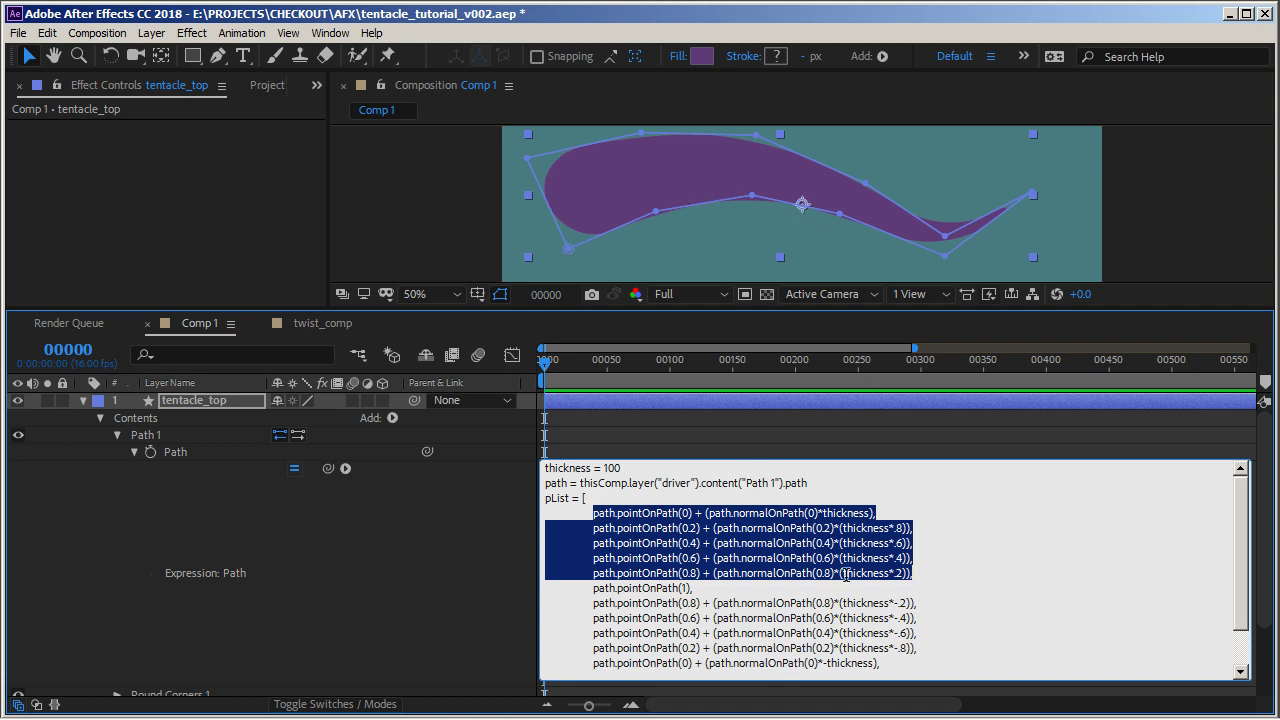
pyautogui.click(895, 573)
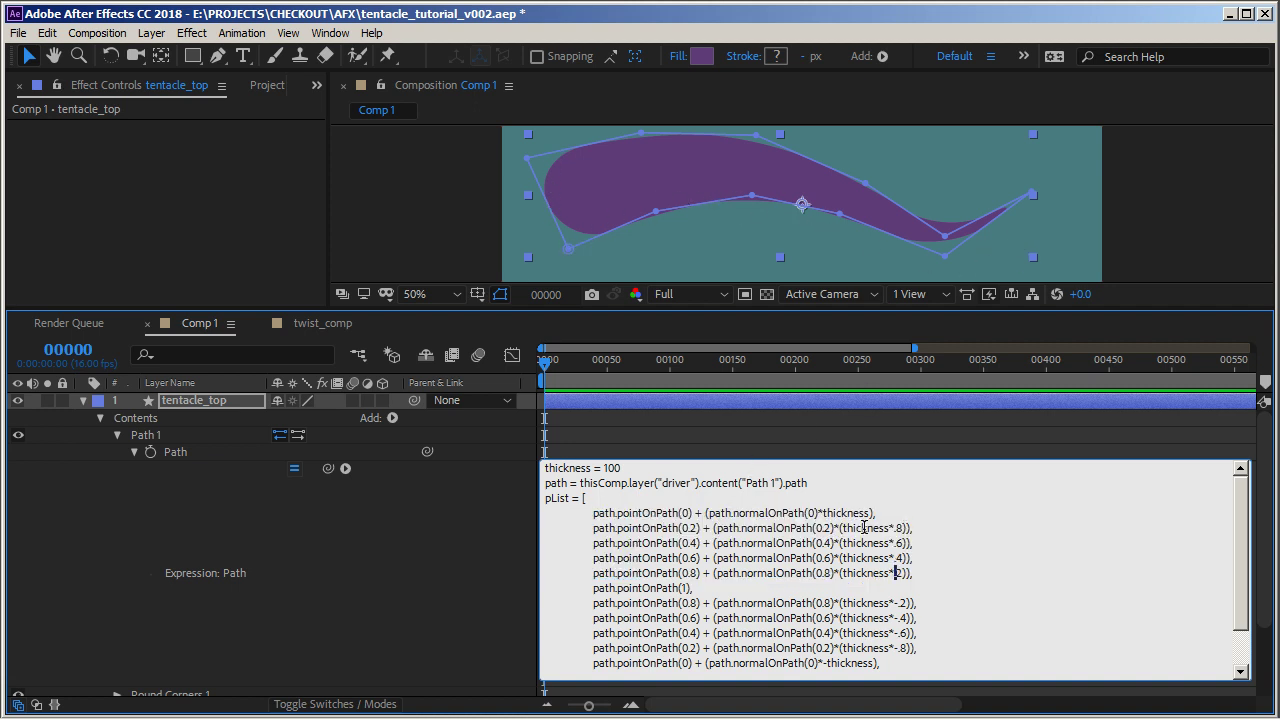
pyautogui.click(910, 527)
pyautogui.write('*01')
pyautogui.click(891, 528)
pyautogui.write('0')
pyautogui.click(900, 543)
pyautogui.write('0')
pyautogui.write('0')
pyautogui.write('0')
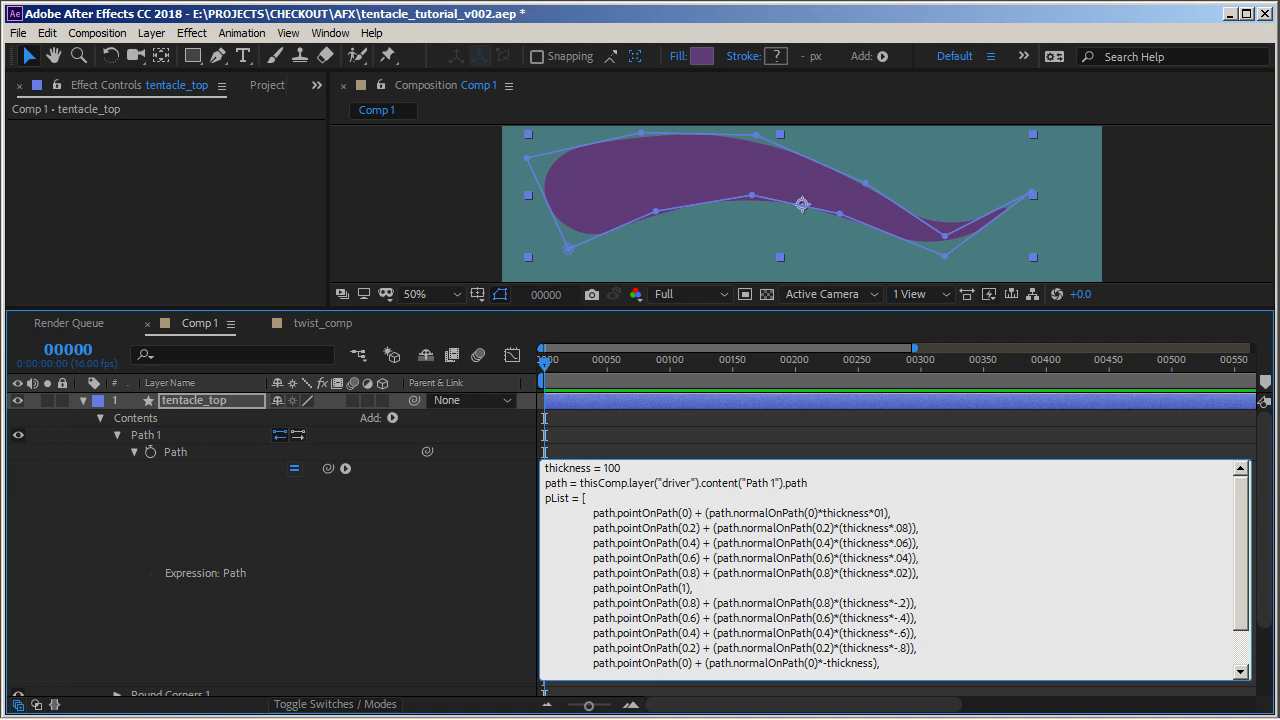
pyautogui.press('KP_Enter')
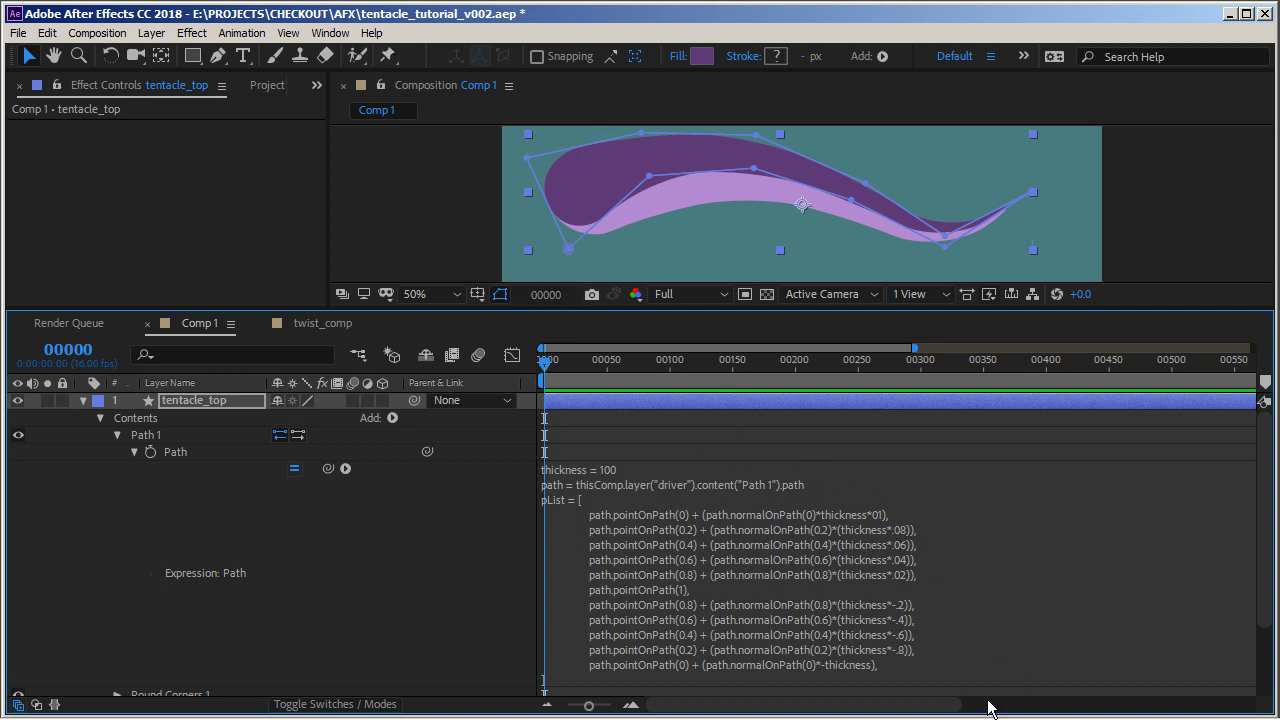
# Correct the first multiplier in tentacle_top's Path expression to thickness*0.1
pyautogui.click(882, 524)
pyautogui.moveTo(888, 517); pyautogui.dragTo(889, 526)
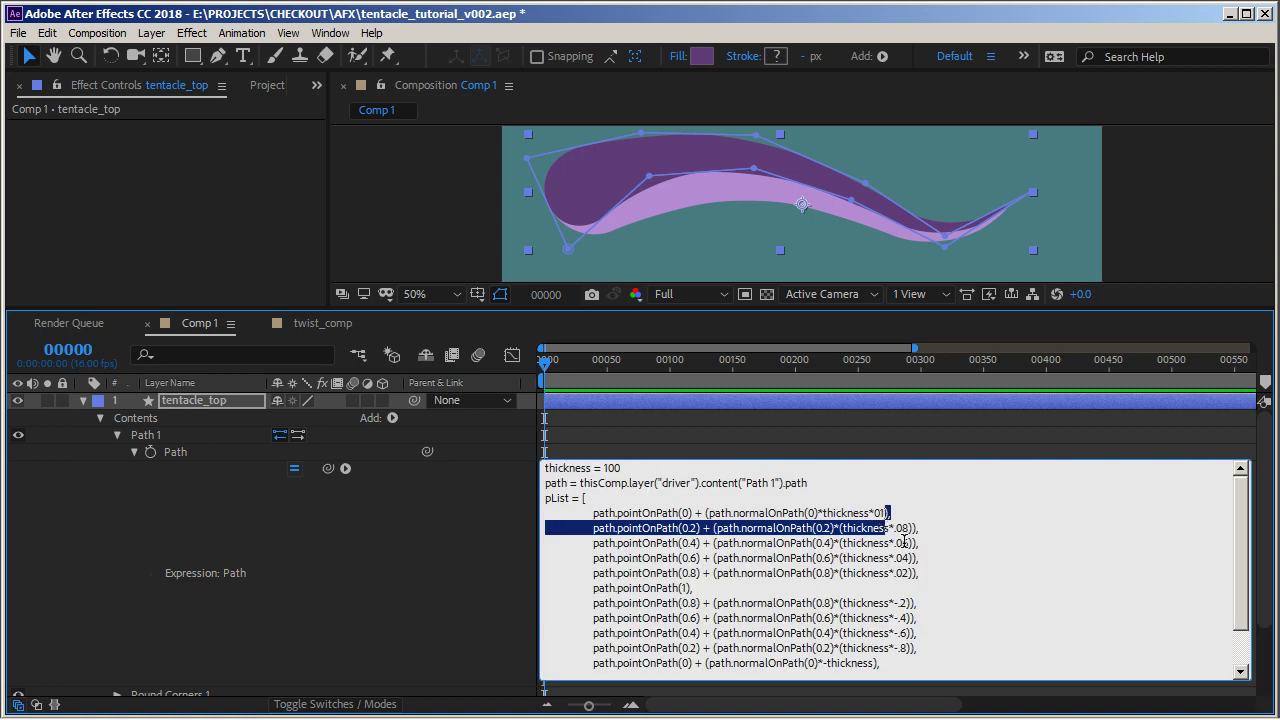
pyautogui.press('Left')
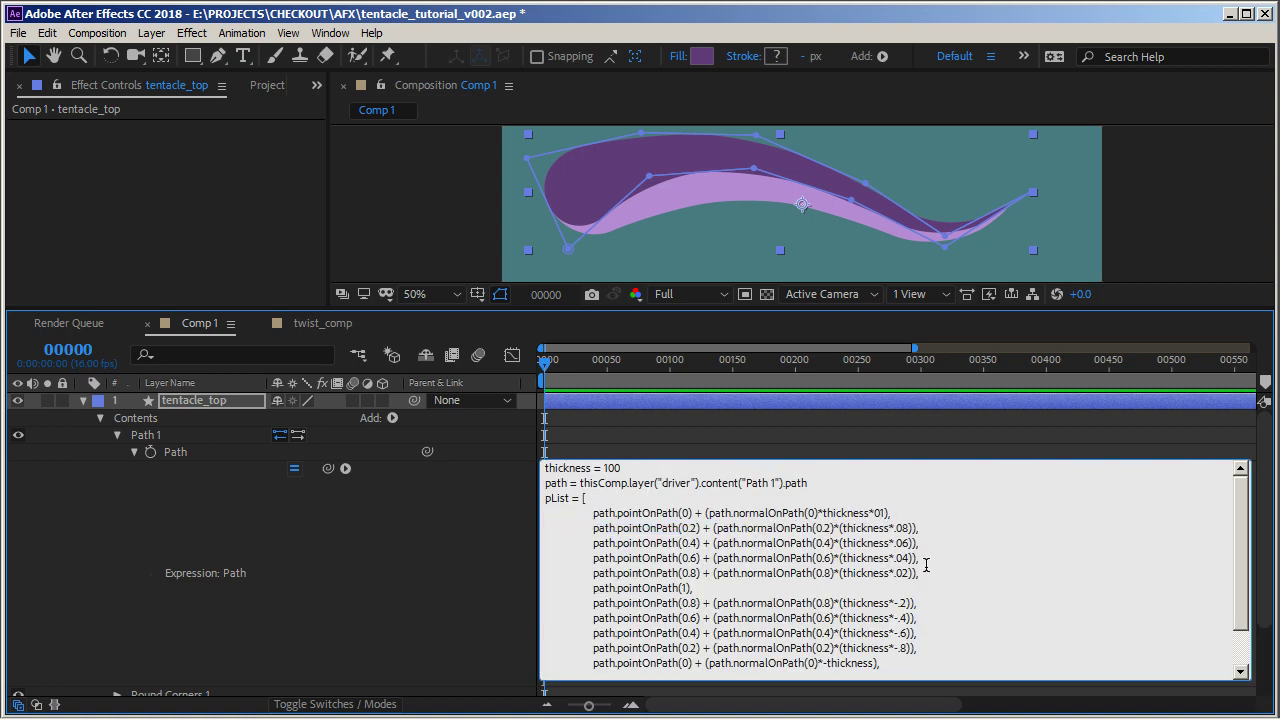
pyautogui.write('.')
pyautogui.press('KP_Enter')
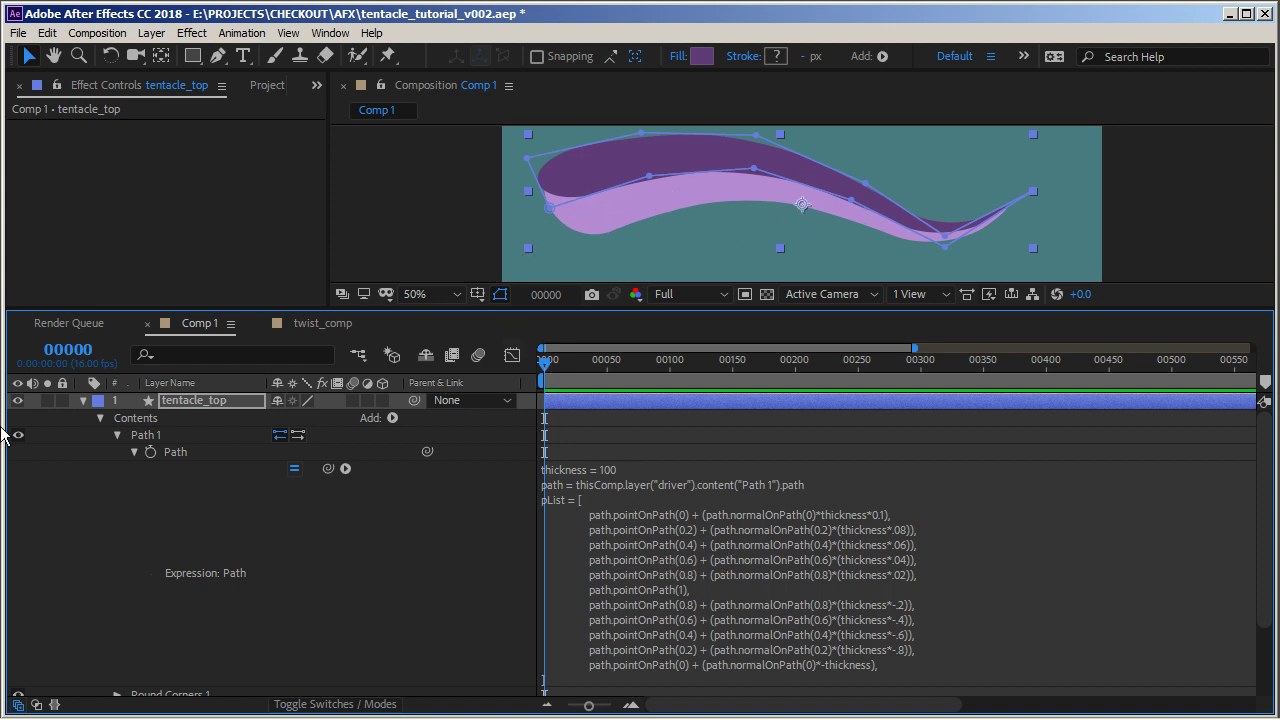
# In tentacle_btm's Path expression, change the lower multipliers to -.02, -.04, -.06, -.08 and the last to -thickness*0.1
pyautogui.click(82, 400)
pyautogui.click(82, 417)
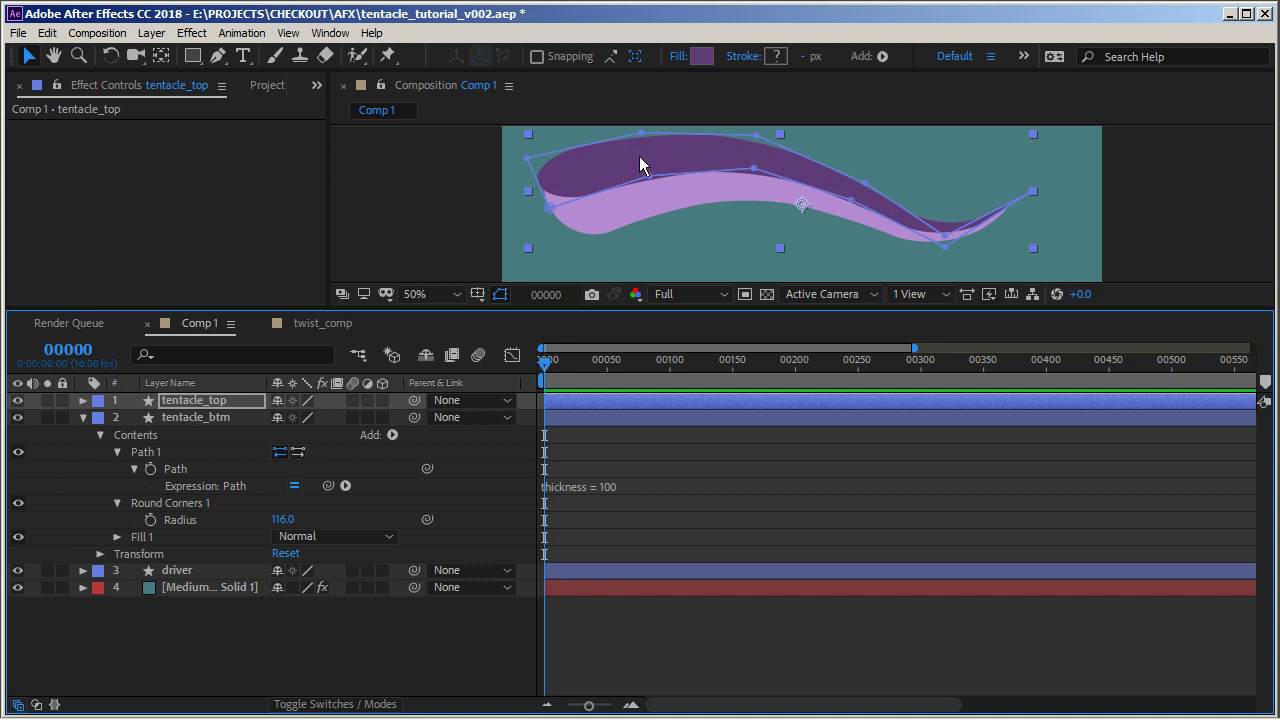
pyautogui.click(599, 485)
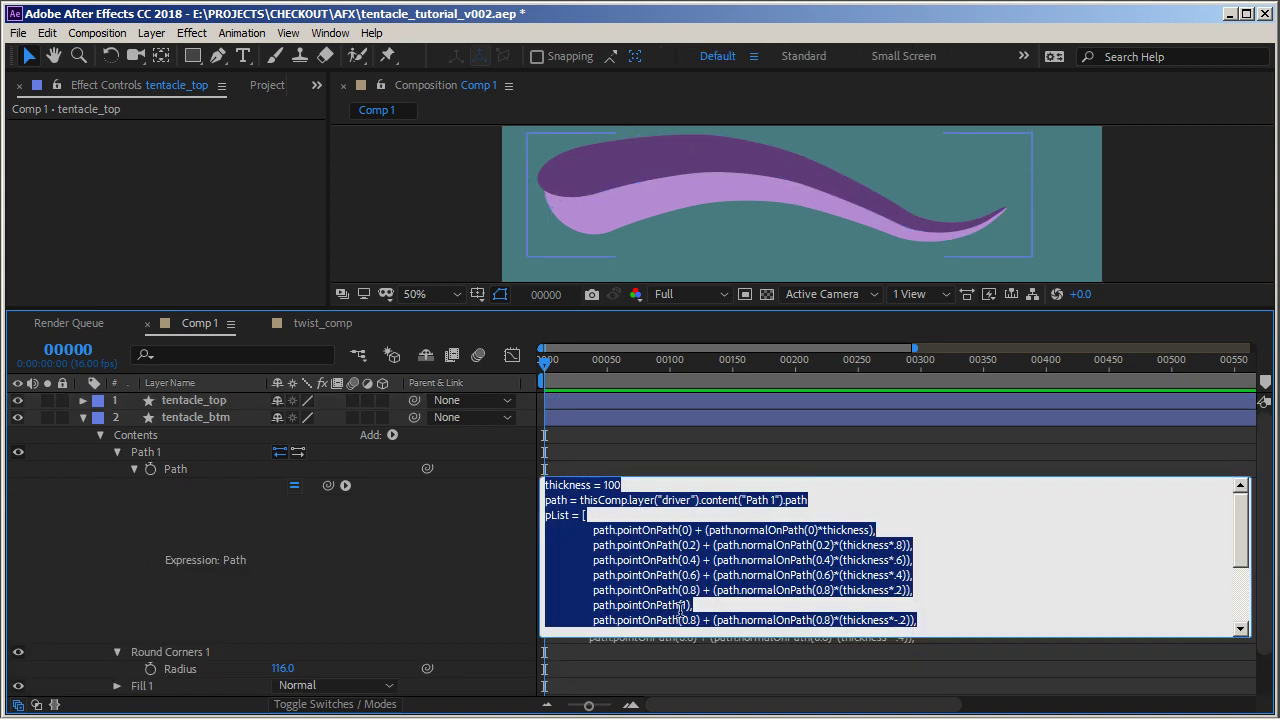
pyautogui.moveTo(752, 640); pyautogui.dragTo(752, 688)
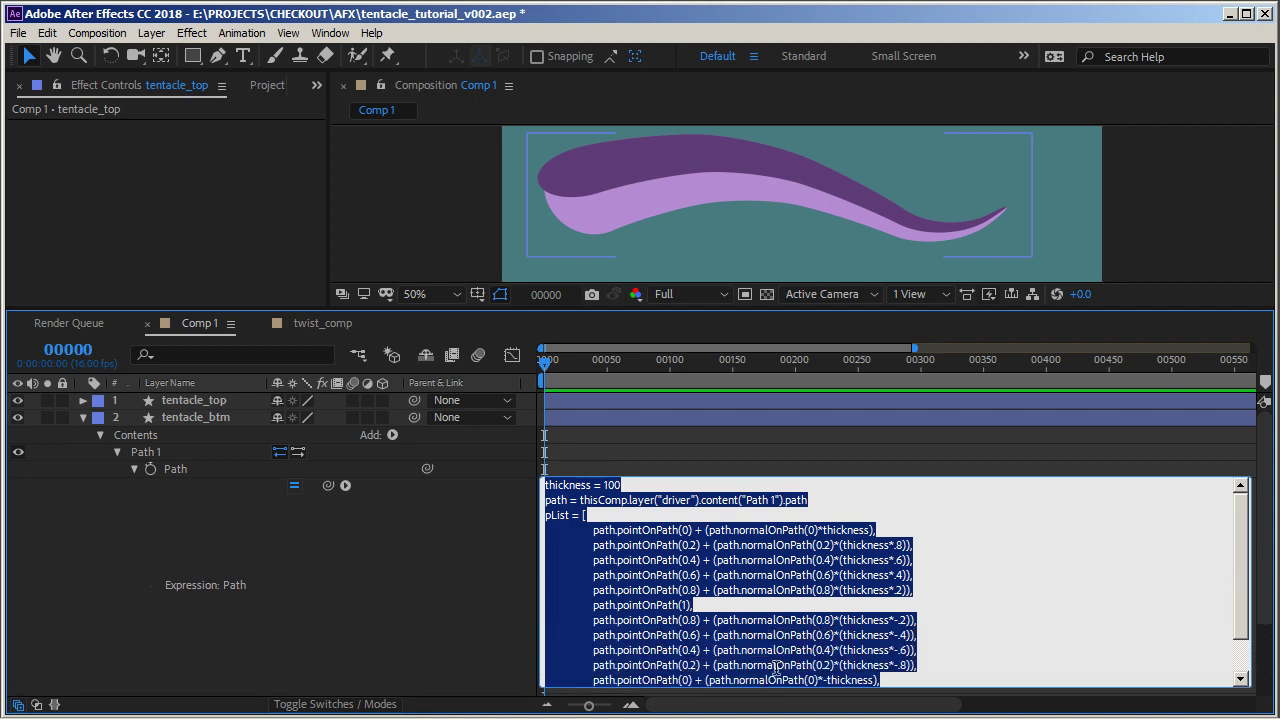
pyautogui.click(812, 635)
pyautogui.moveTo(1246, 606); pyautogui.dragTo(1245, 656)
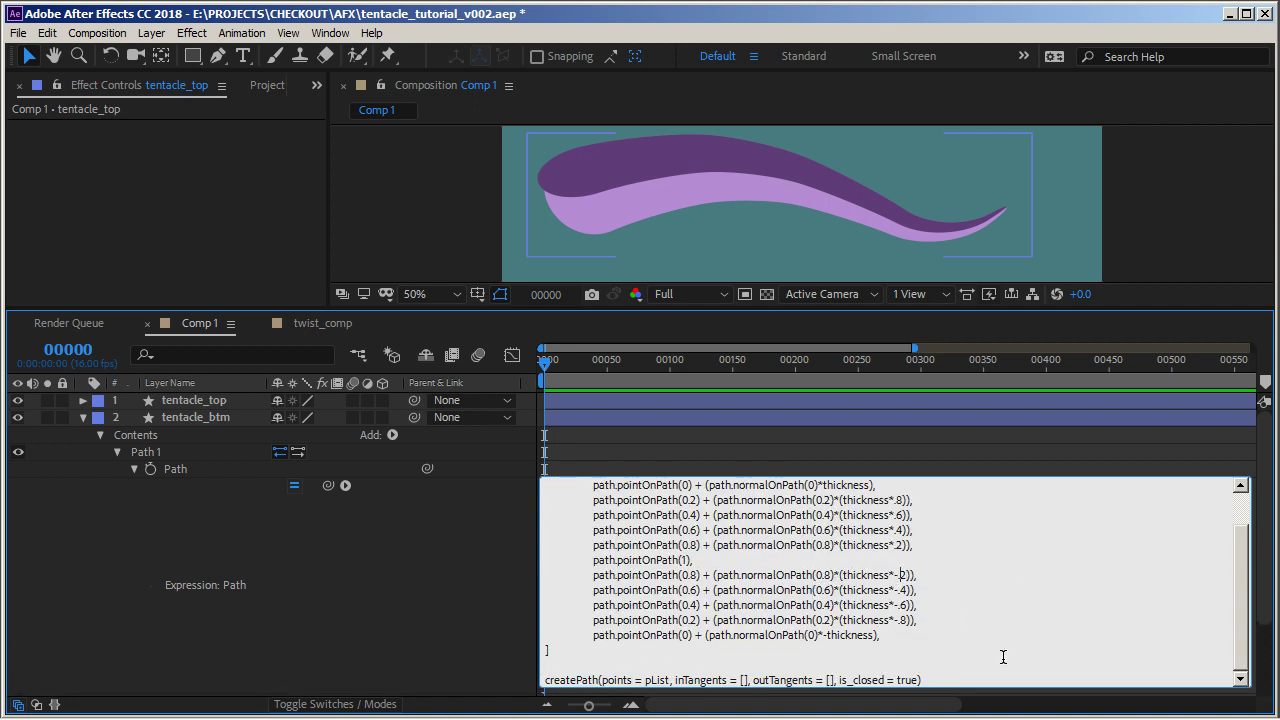
pyautogui.write('0')
pyautogui.press('Down')
pyautogui.write('0')
pyautogui.press('Down')
pyautogui.write('0')
pyautogui.press('Down')
pyautogui.write('0')
pyautogui.press('Down')
pyautogui.press('Left')
pyautogui.press('Left')
pyautogui.write('*0.1')
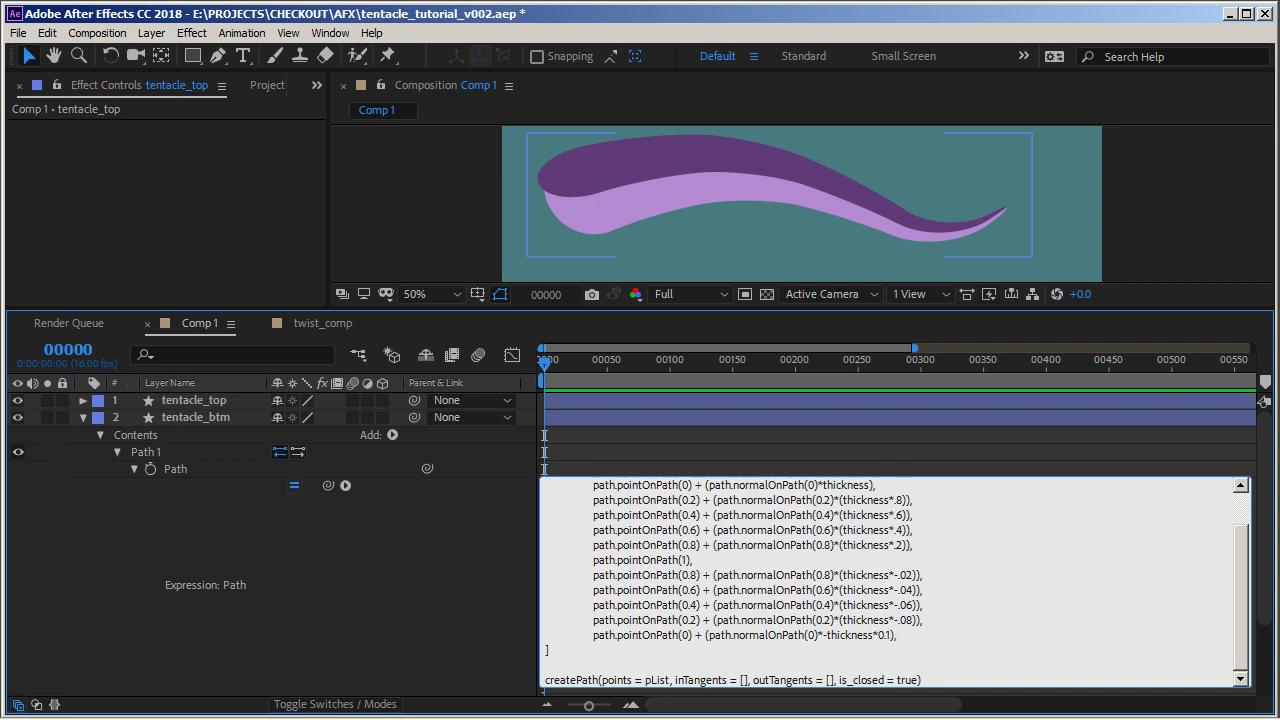
pyautogui.press('KP_Enter')
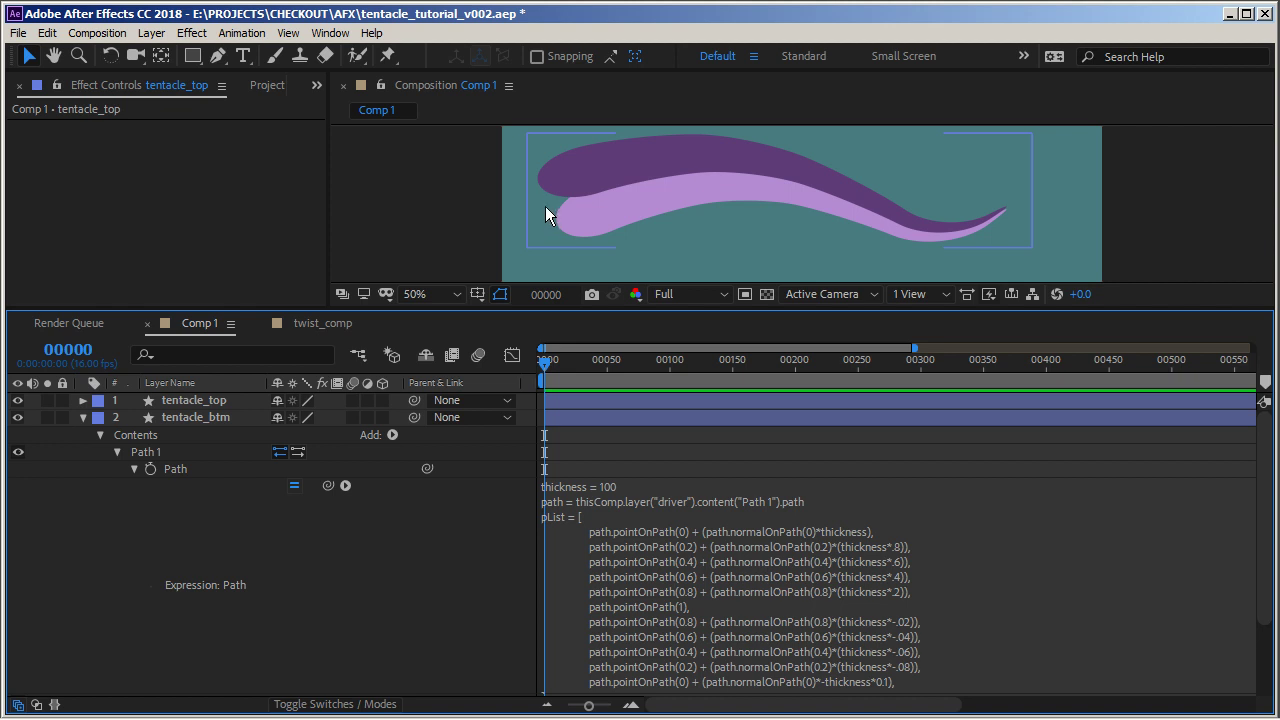
# Inspect the Round Corners 1 settings of the tentacle_btm layer
pyautogui.click(167, 418)
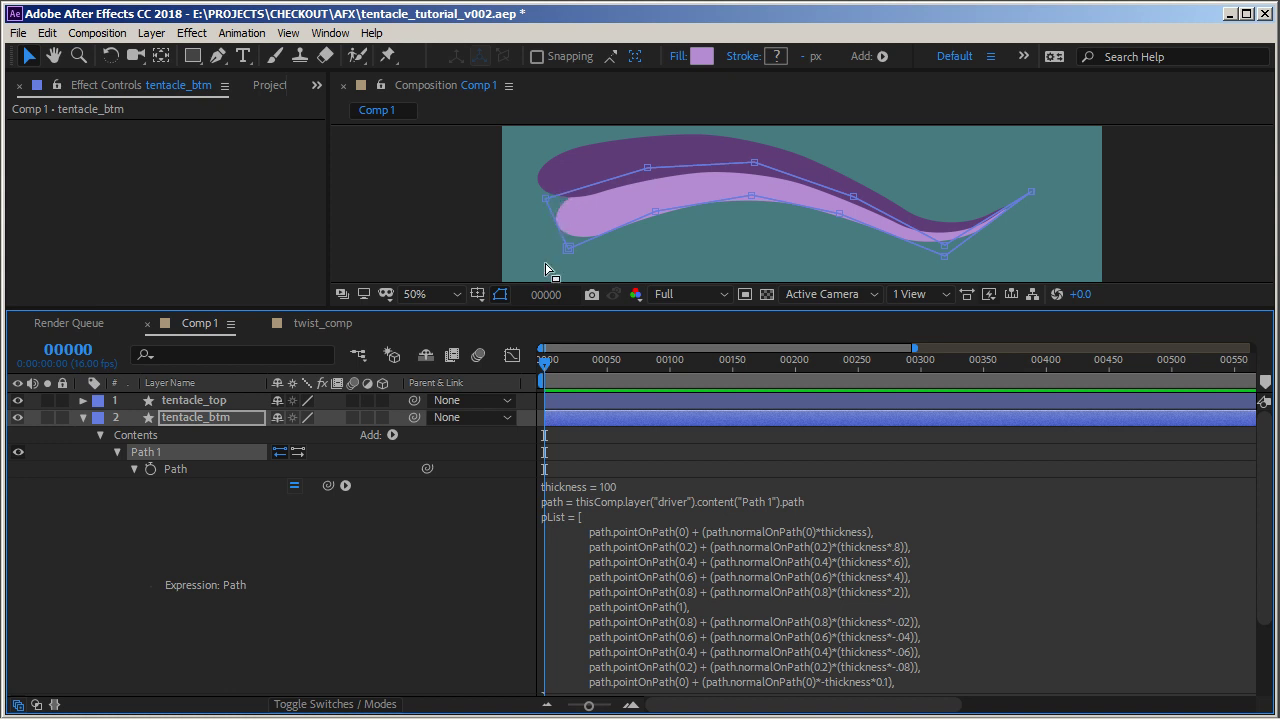
pyautogui.click(117, 452)
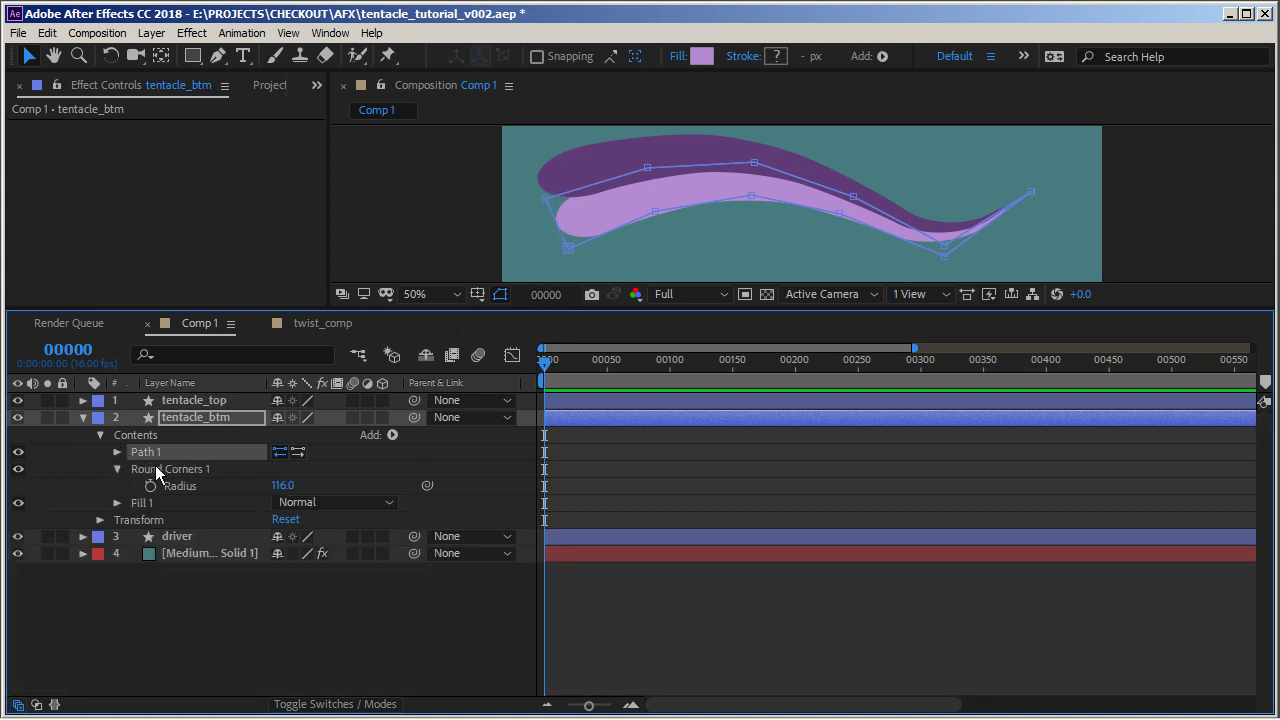
pyautogui.click(158, 470)
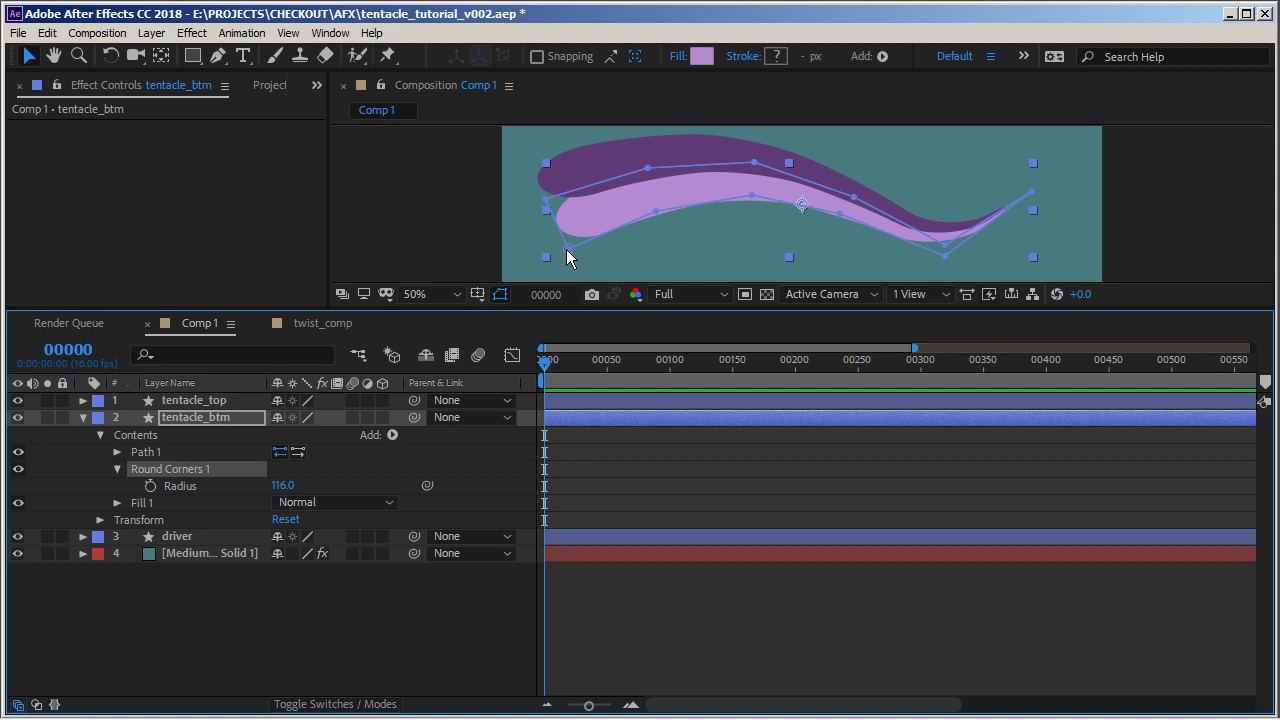
# In tentacle_btm's Path expression, add a line tList = [[0,0], ...] with twelve pairs, the last being [0,0.001]
pyautogui.click(119, 452)
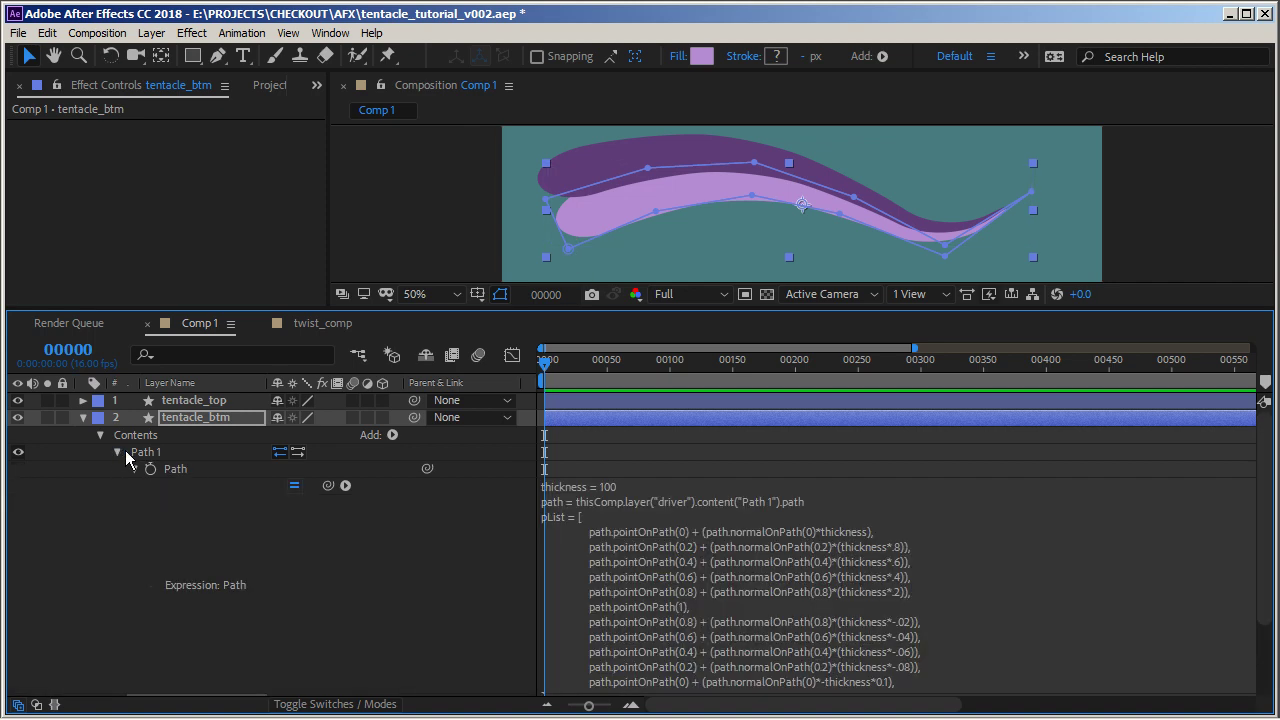
pyautogui.click(801, 543)
pyautogui.scroll(-2, 810, 570)
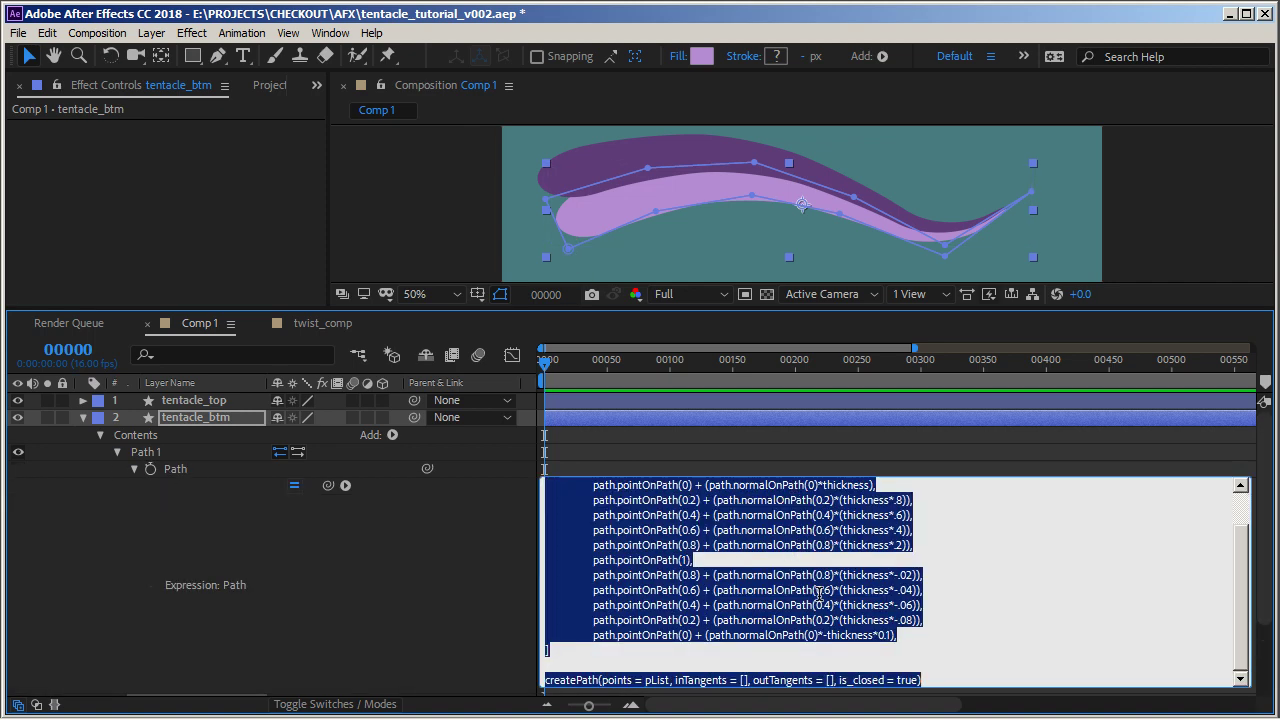
pyautogui.click(724, 680)
pyautogui.doubleClick(744, 680)
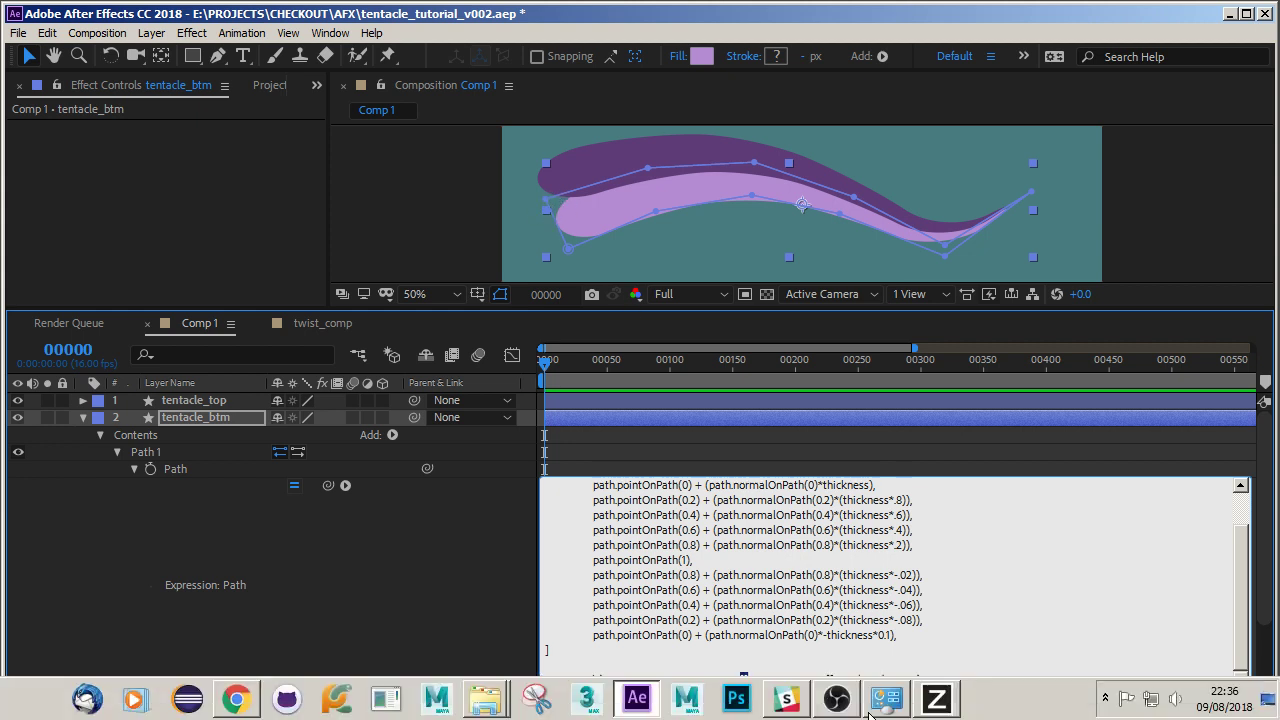
pyautogui.click(589, 667)
pyautogui.click(560, 650)
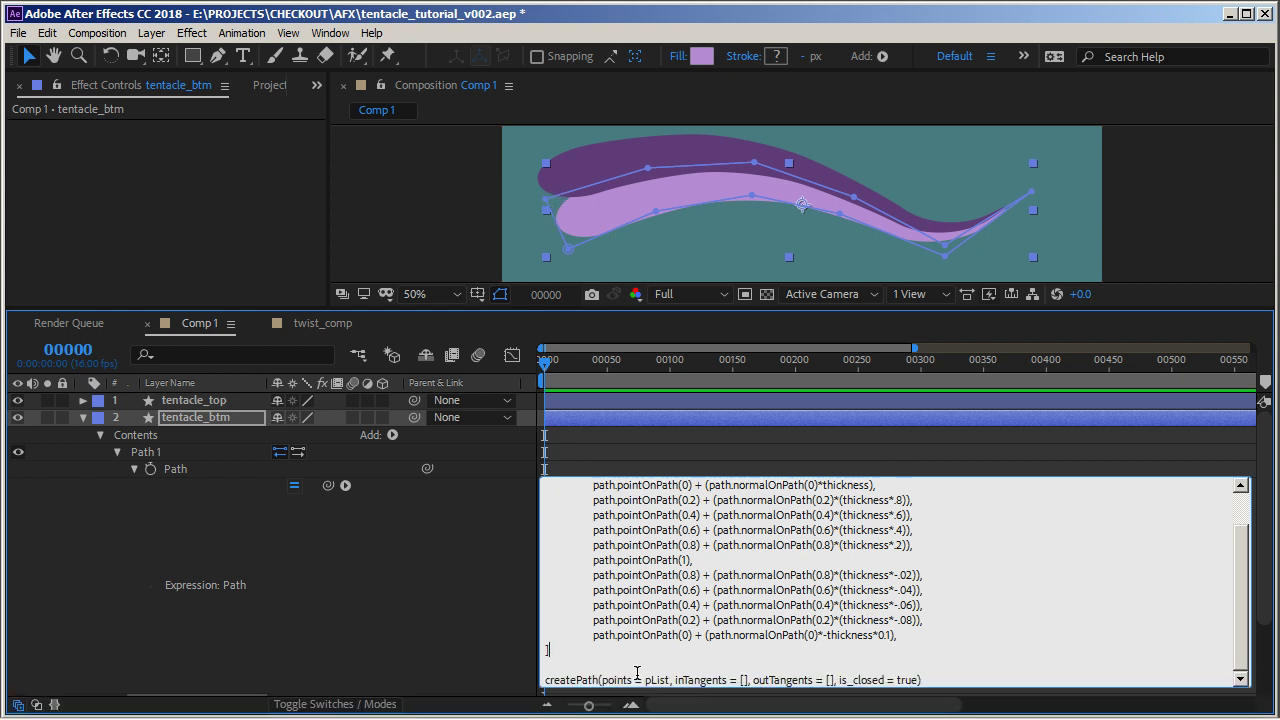
pyautogui.click(798, 679)
pyautogui.click(560, 650)
pyautogui.press('Return')
pyautogui.press('Return')
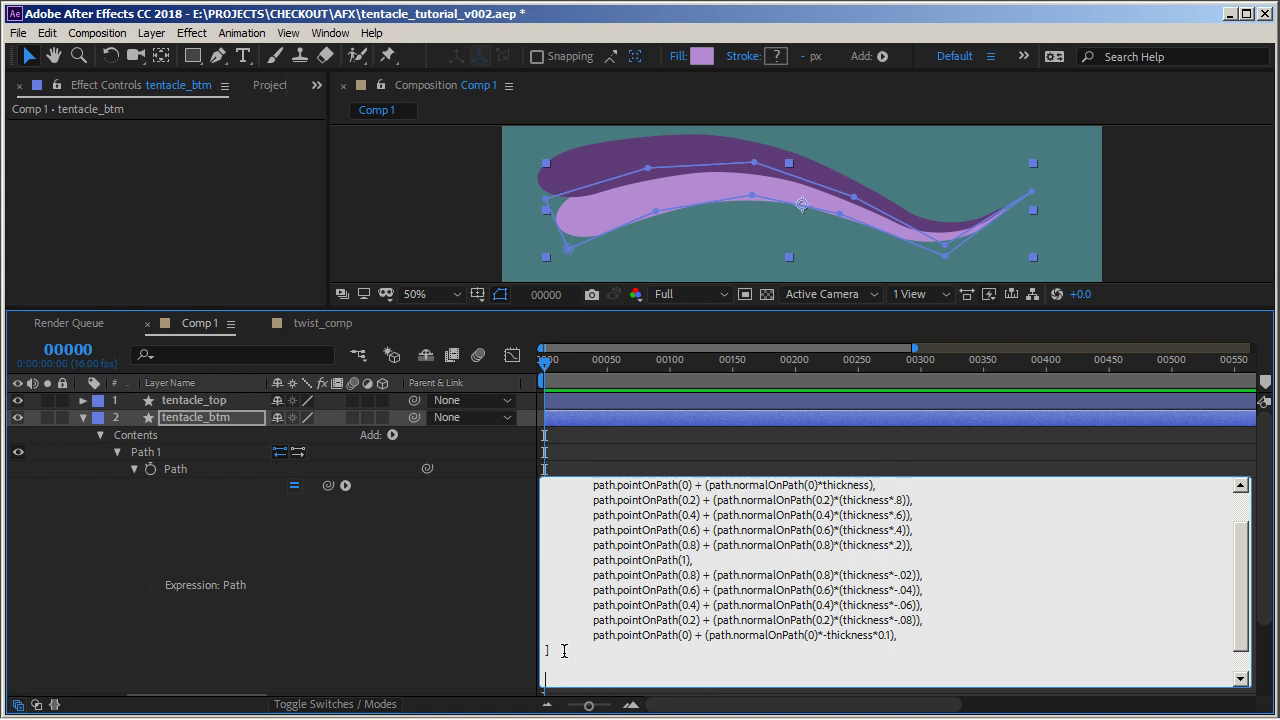
pyautogui.write('tList = [][0,0],')
pyautogui.press('Left')
pyautogui.press('Left')
pyautogui.hotkey('shift', 'Left')
pyautogui.hotkey('shift', 'Left')
pyautogui.hotkey('shift', 'Left')
pyautogui.hotkey('shift', 'Left')
pyautogui.hotkey('shift', 'Left')
pyautogui.hotkey('ctrl', 'c')
pyautogui.hotkey('shift', 'Right')
pyautogui.press('Right')
pyautogui.press('Right')
pyautogui.press('Right')
pyautogui.hotkey('ctrl', 'v')
pyautogui.write(',')
pyautogui.hotkey('ctrl', 'v')
pyautogui.write(',')
pyautogui.hotkey('ctrl', 'v')
pyautogui.write(',')
pyautogui.hotkey('ctrl', 'v')
pyautogui.write(',')
pyautogui.hotkey('ctrl', 'v')
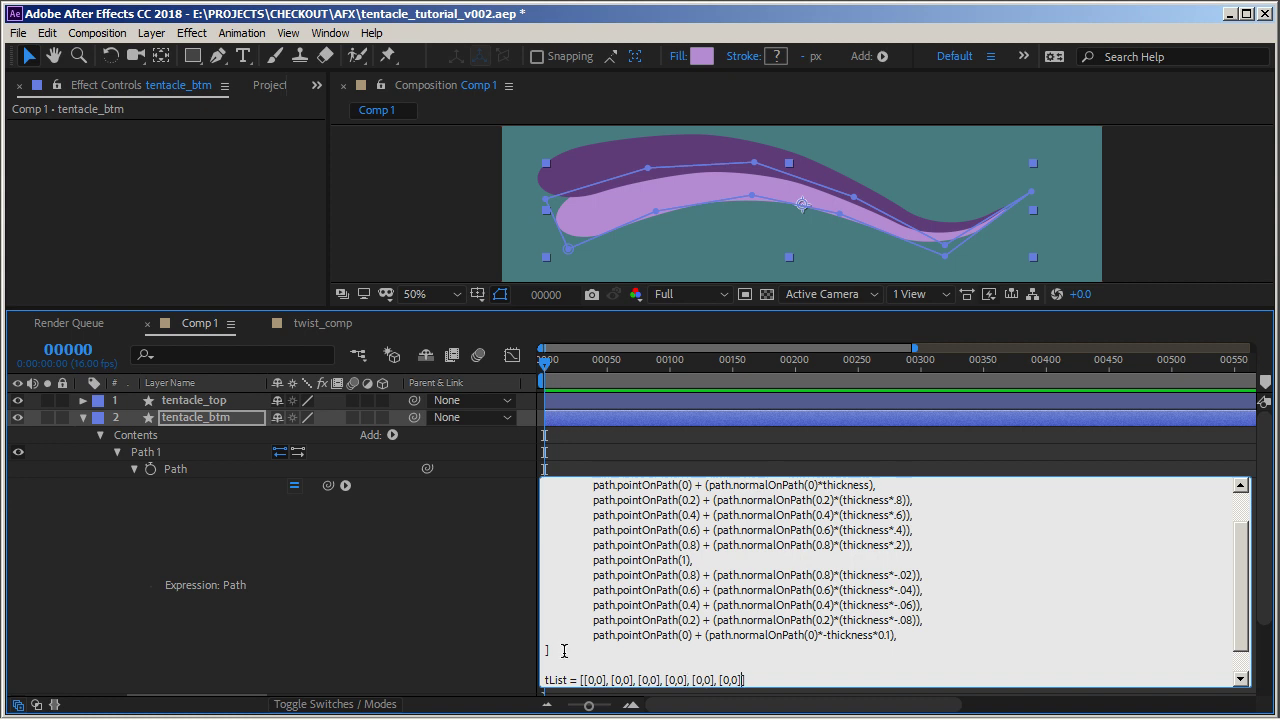
pyautogui.write(',')
pyautogui.hotkey('ctrl', 'v')
pyautogui.write(',')
pyautogui.hotkey('ctrl', 'v')
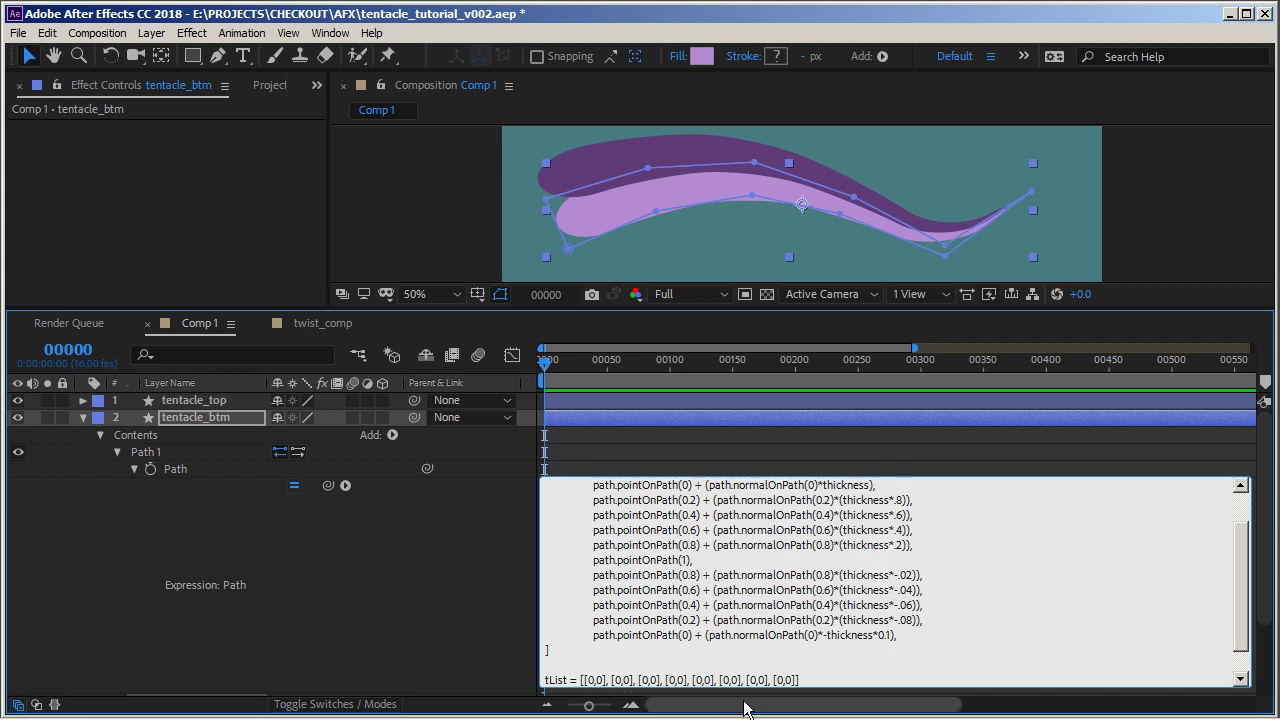
pyautogui.write('], [0,0], [0,0], [0,0]]')
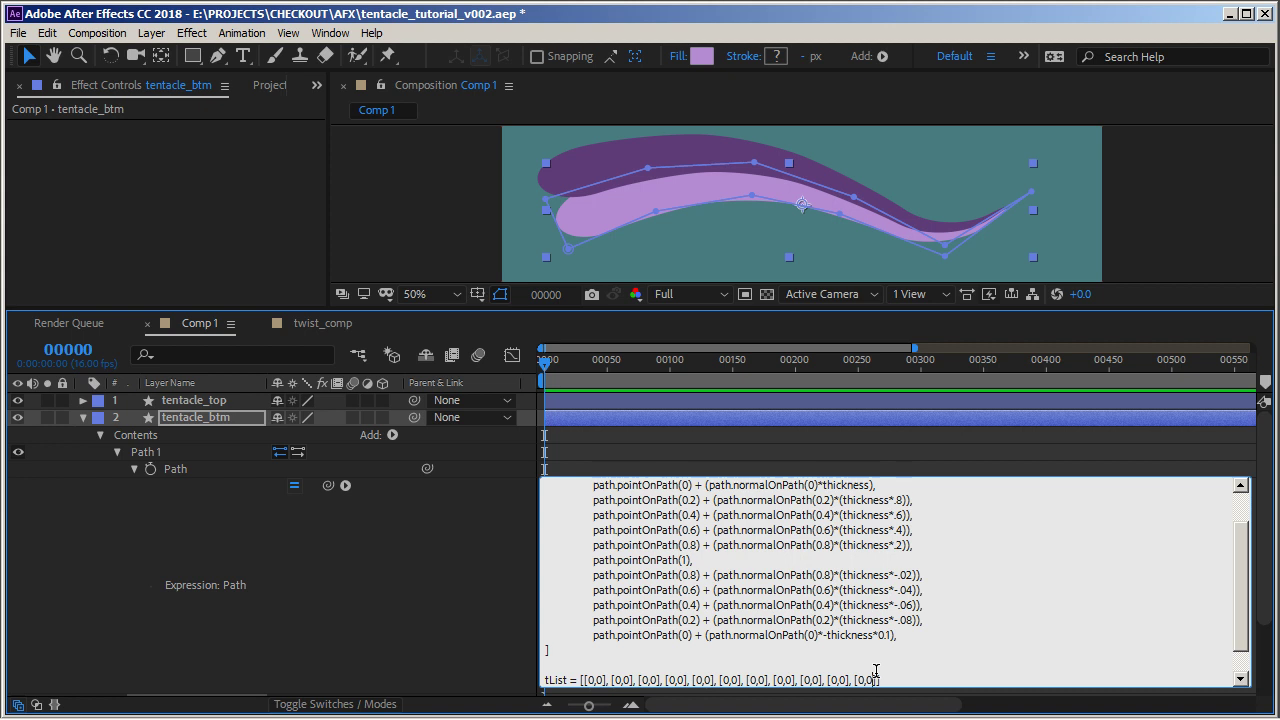
pyautogui.write('.001')
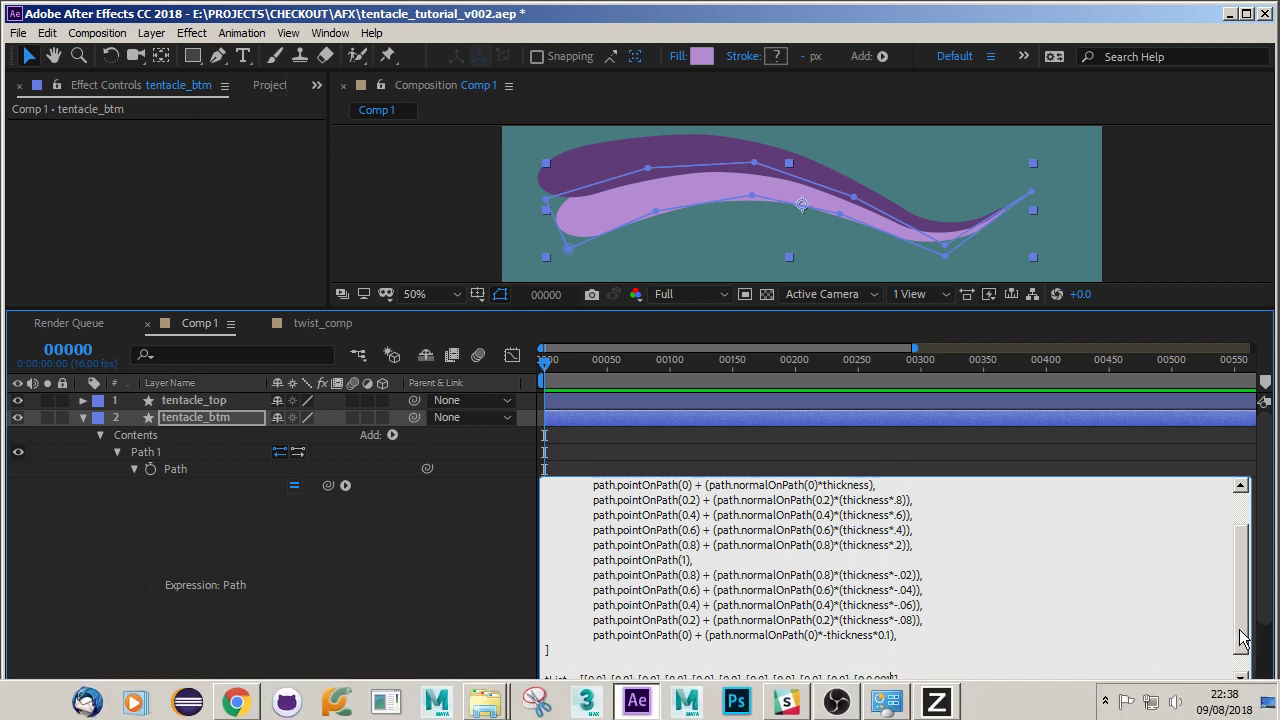
# Pass tList as both inTangents and outTangents in tentacle_btm's createPath call
pyautogui.scroll(-1, 1240, 636)
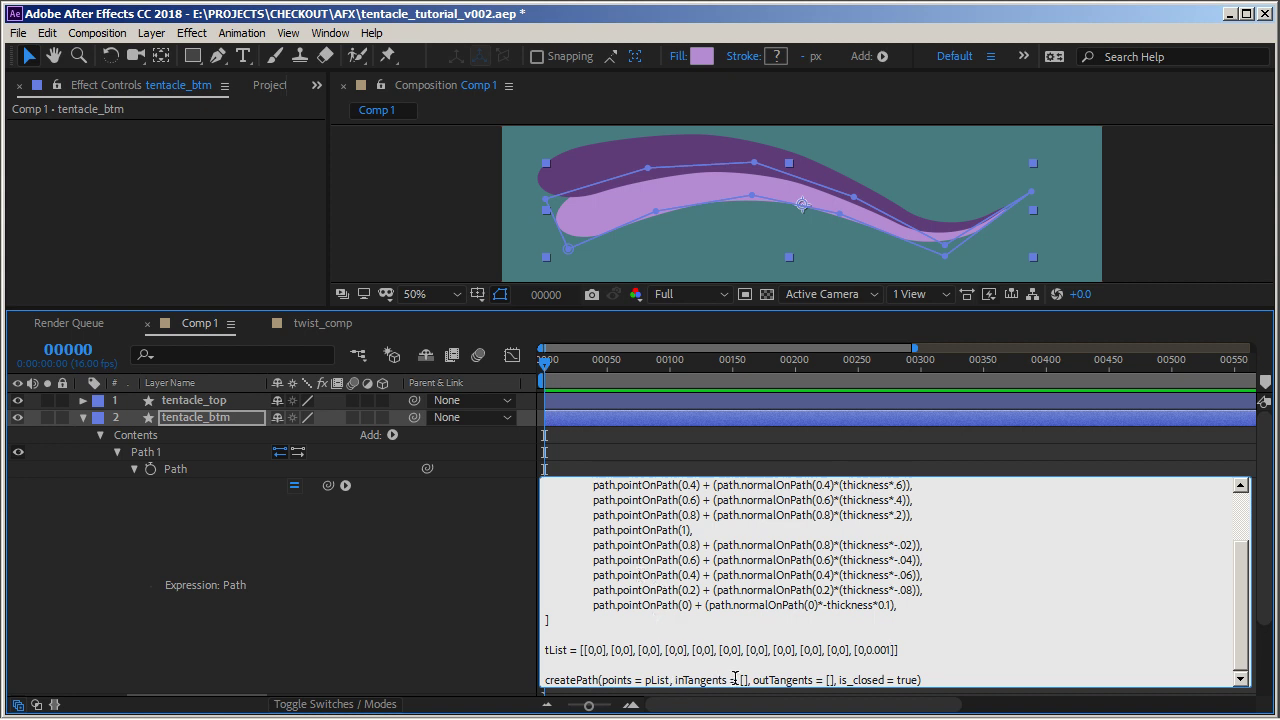
pyautogui.press('BackSpace')
pyautogui.press('BackSpace')
pyautogui.press('BackSpace')
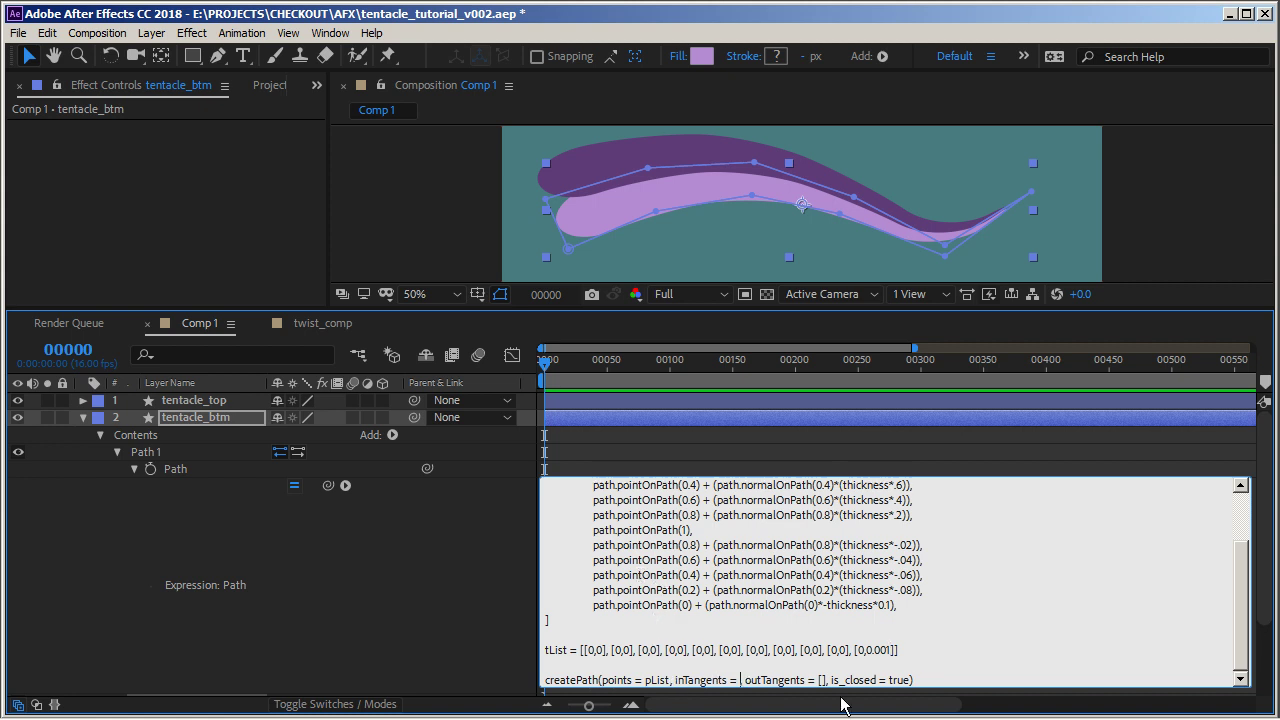
pyautogui.write('tList')
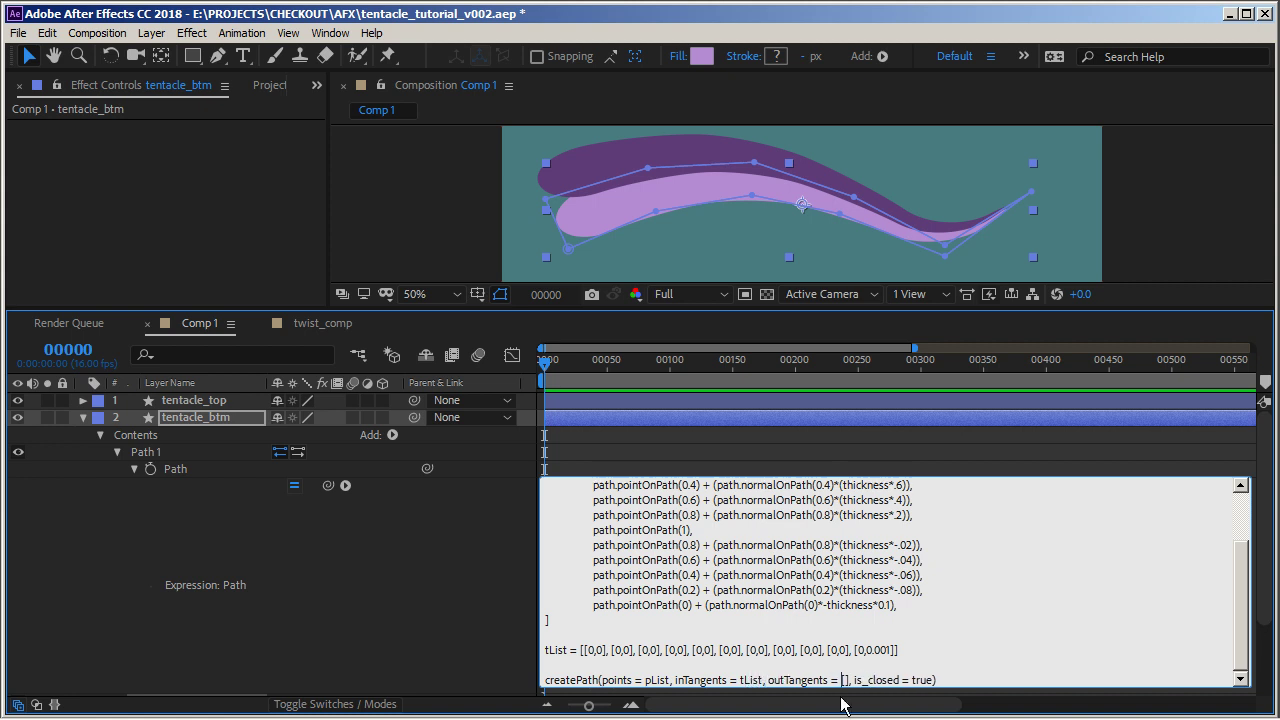
pyautogui.write('tList')
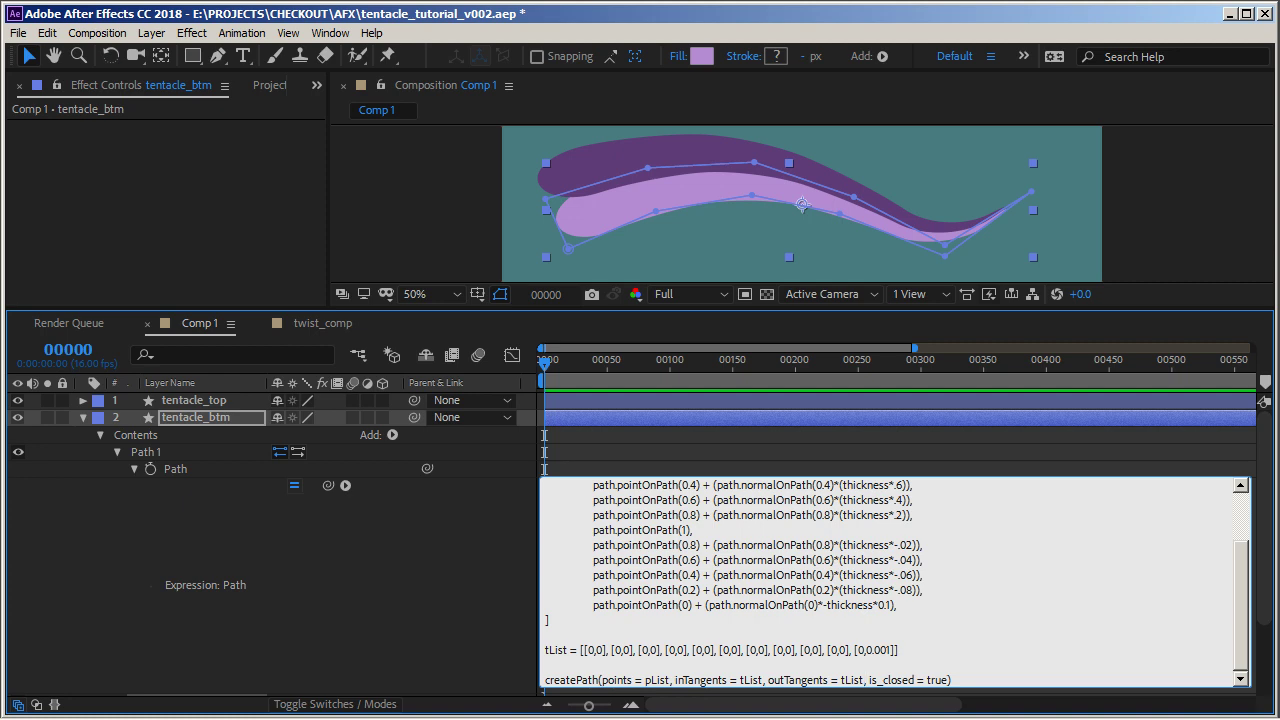
pyautogui.click(841, 698)
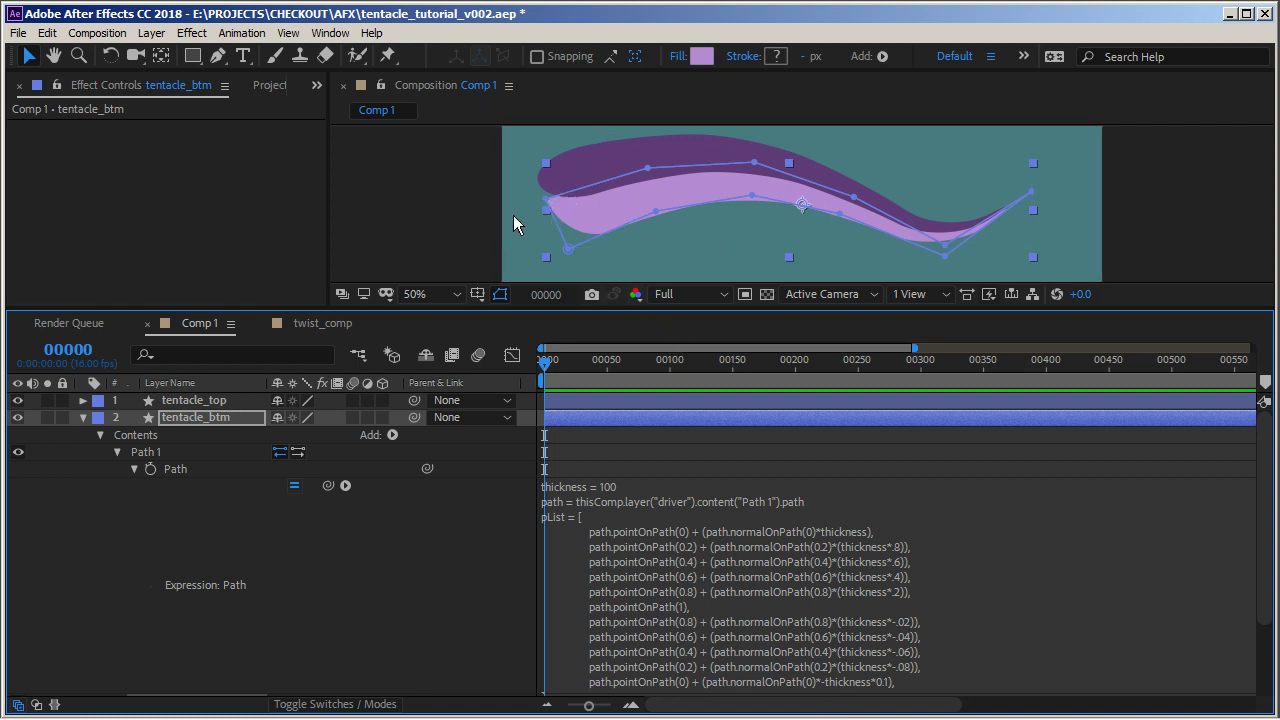
# Copy the tList line from tentacle_btm's expression and paste it above createPath in tentacle_top's Path expression
pyautogui.click(652, 555)
pyautogui.click(780, 572)
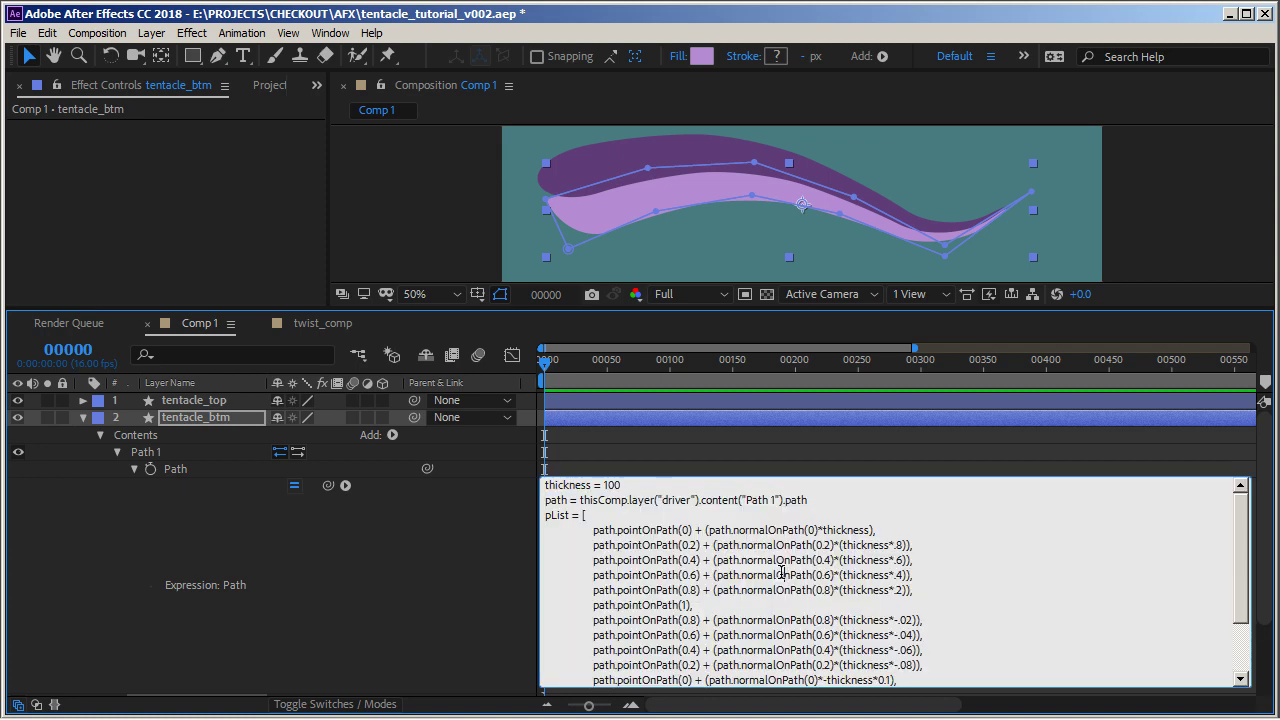
pyautogui.scroll(-2, 913, 622)
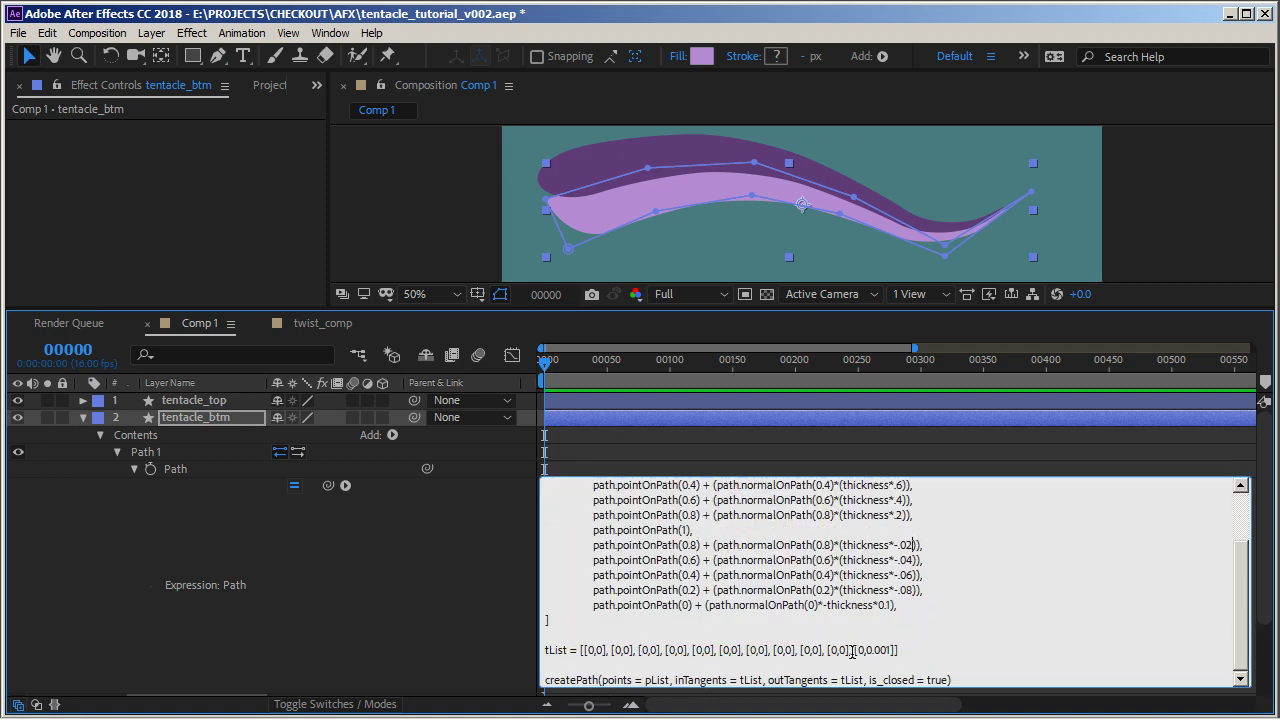
pyautogui.moveTo(906, 651); pyautogui.dragTo(559, 633)
pyautogui.hotkey('ctrl', 'c')
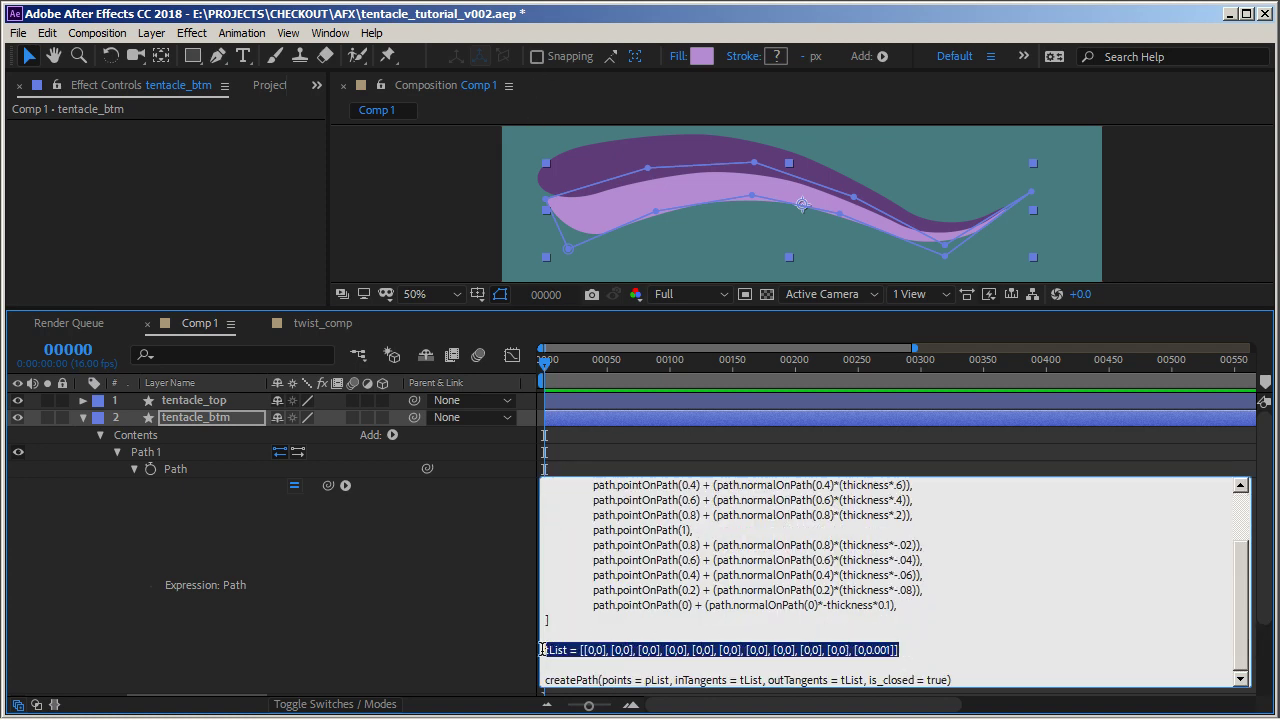
pyautogui.click(695, 557)
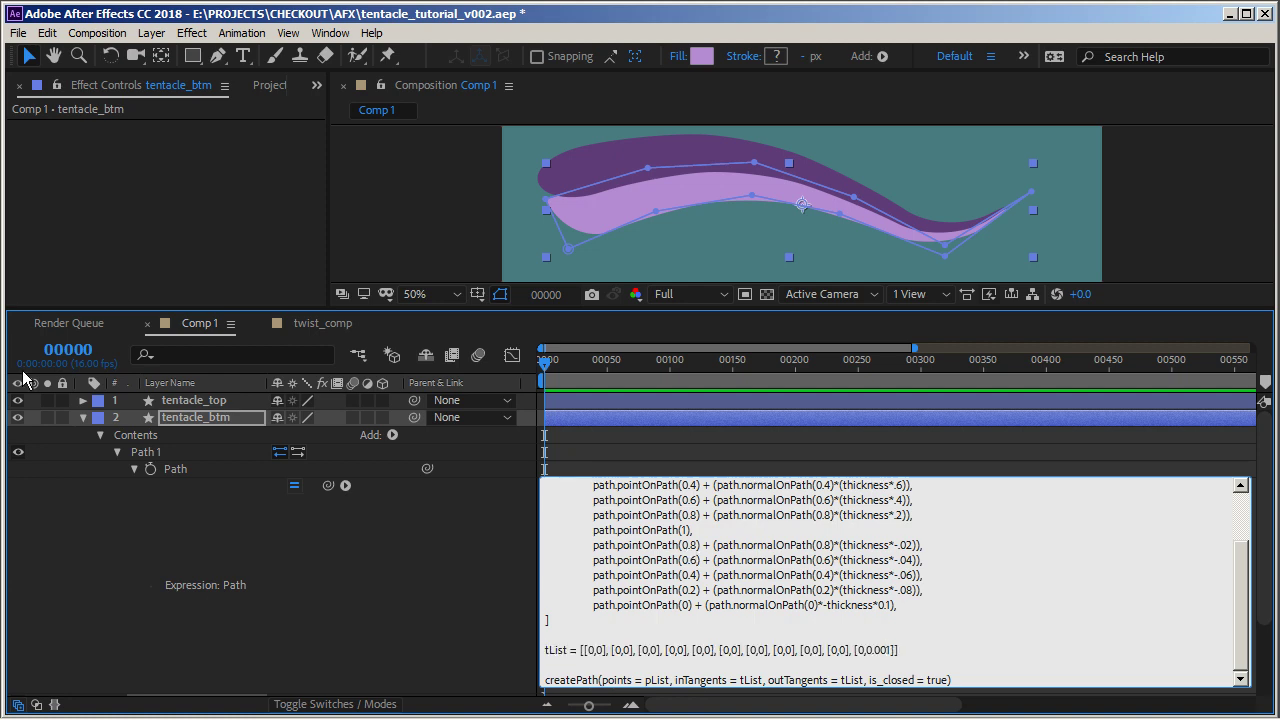
pyautogui.click(82, 417)
pyautogui.click(83, 400)
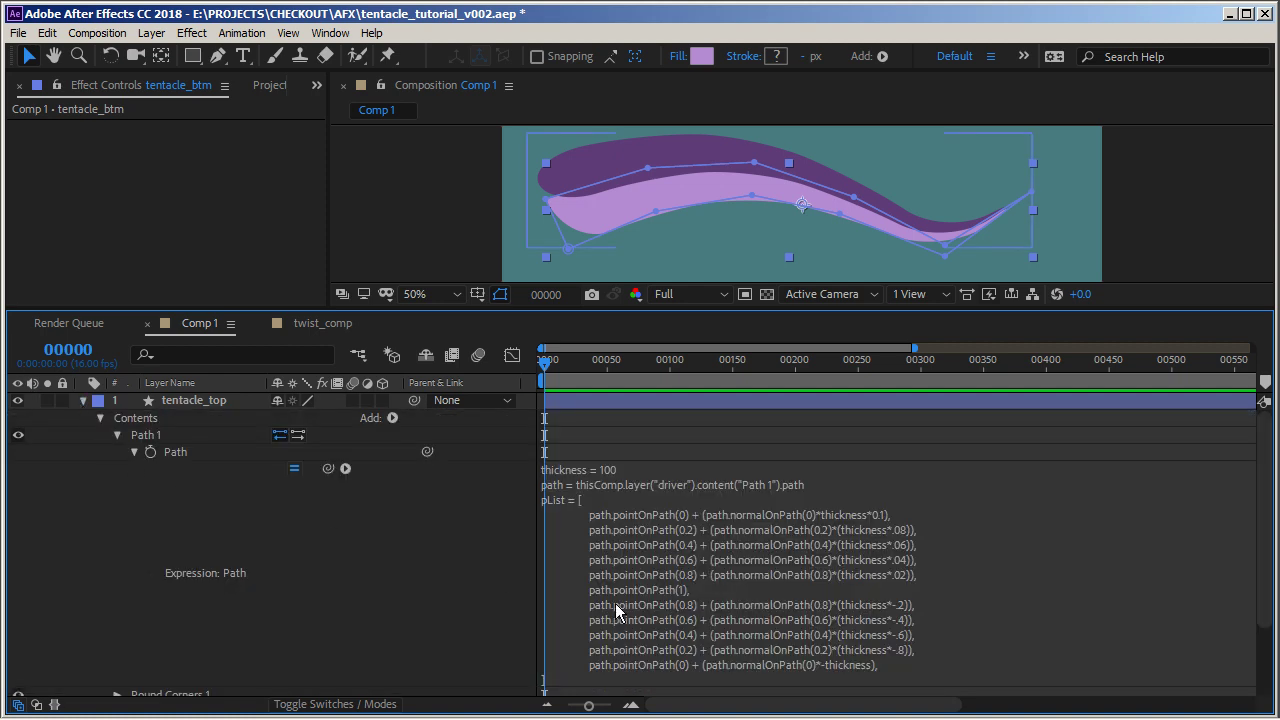
pyautogui.click(724, 628)
pyautogui.hotkey('ctrl', 'a')
pyautogui.scroll(-1, 902, 650)
pyautogui.click(560, 647)
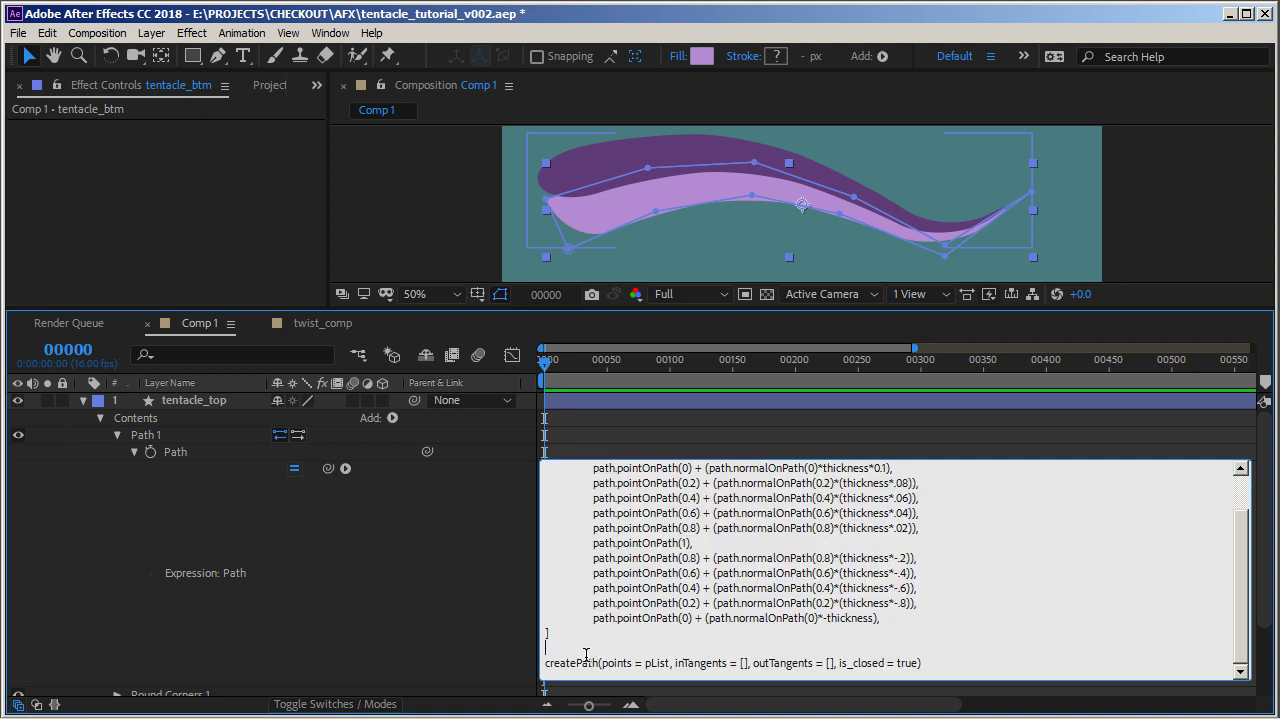
pyautogui.hotkey('ctrl', 'v')
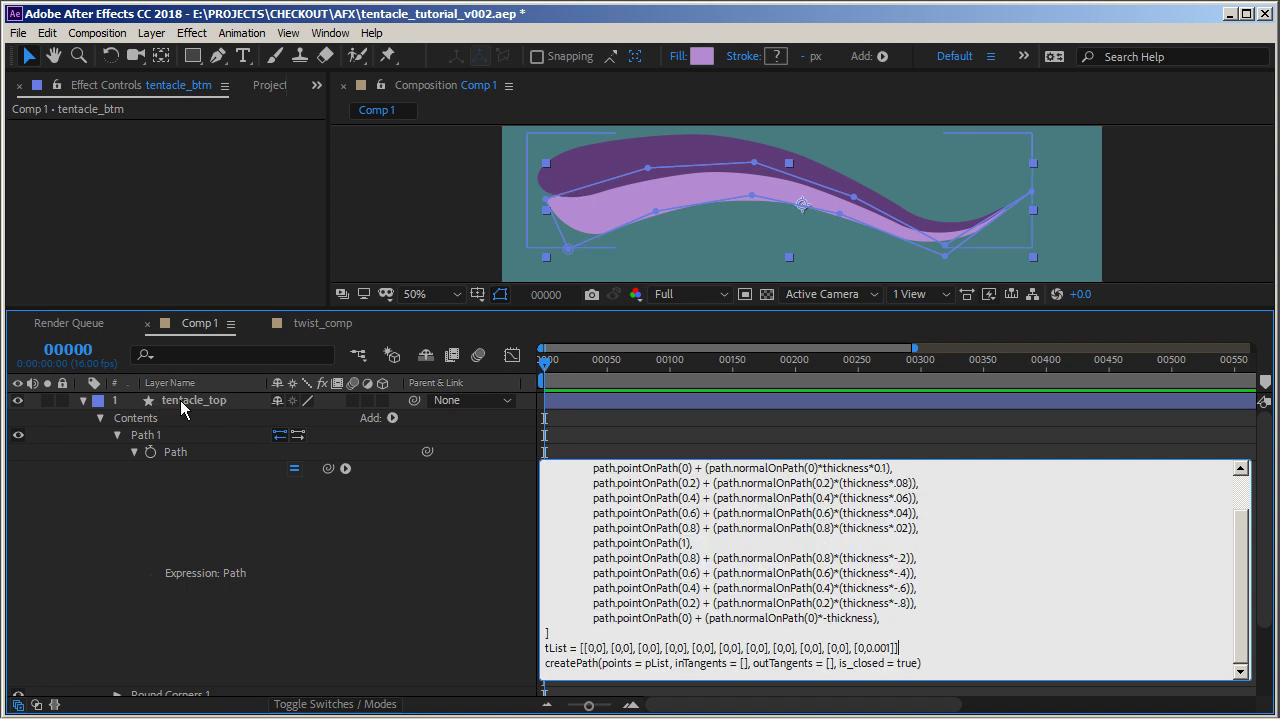
pyautogui.click(212, 406)
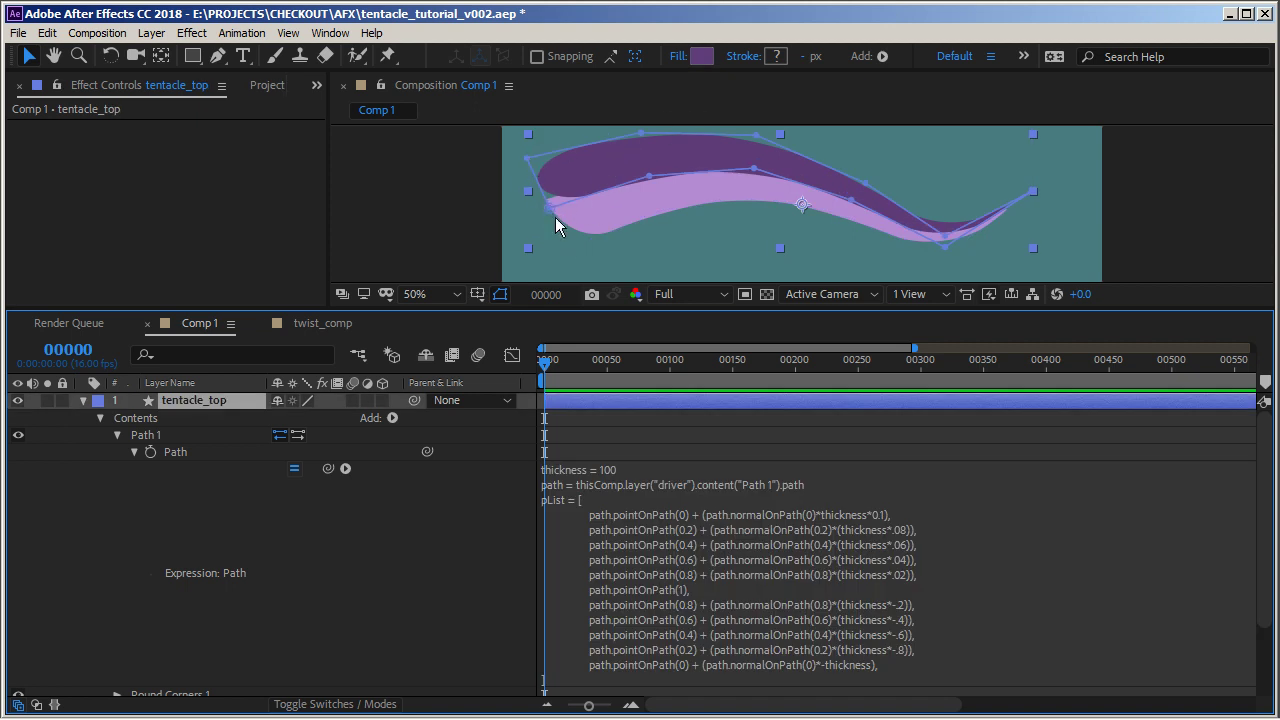
# Edit tentacle_top's tList so the first pair is [0,0.001] and the last pair is [0,0]
pyautogui.click(800, 612)
pyautogui.scroll(-2, 760, 615)
pyautogui.click(696, 647)
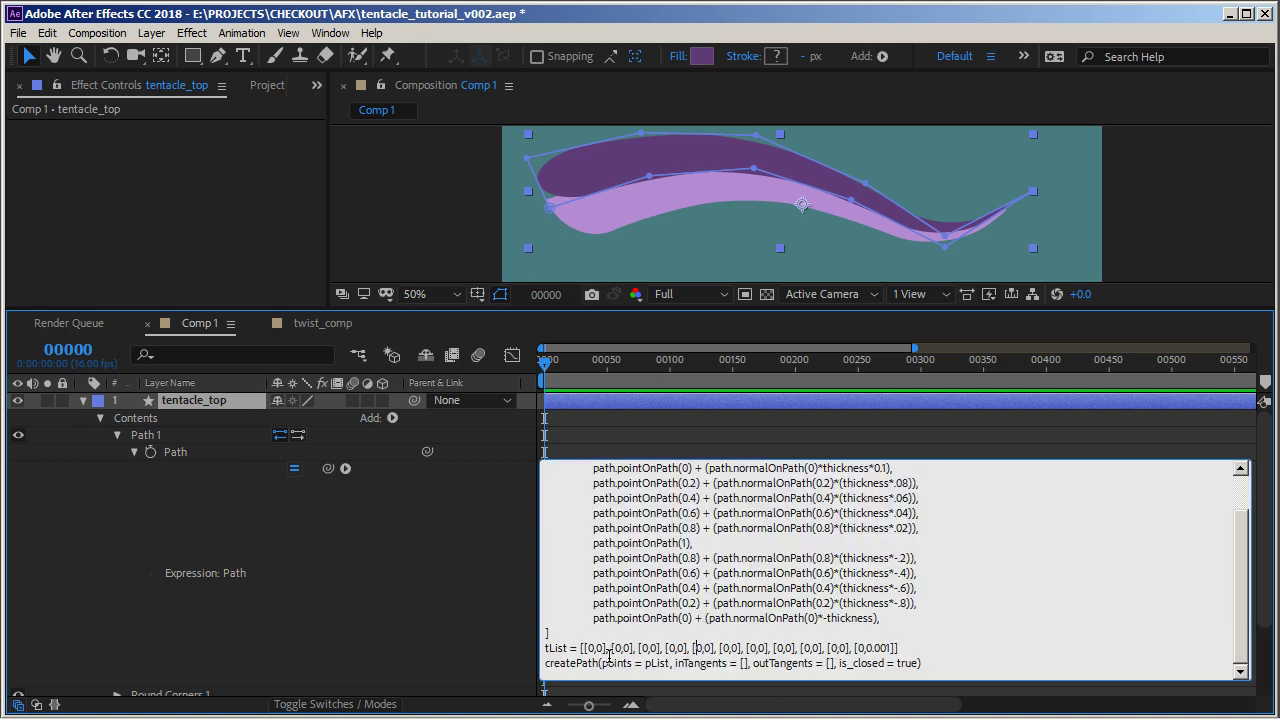
pyautogui.write('.001')
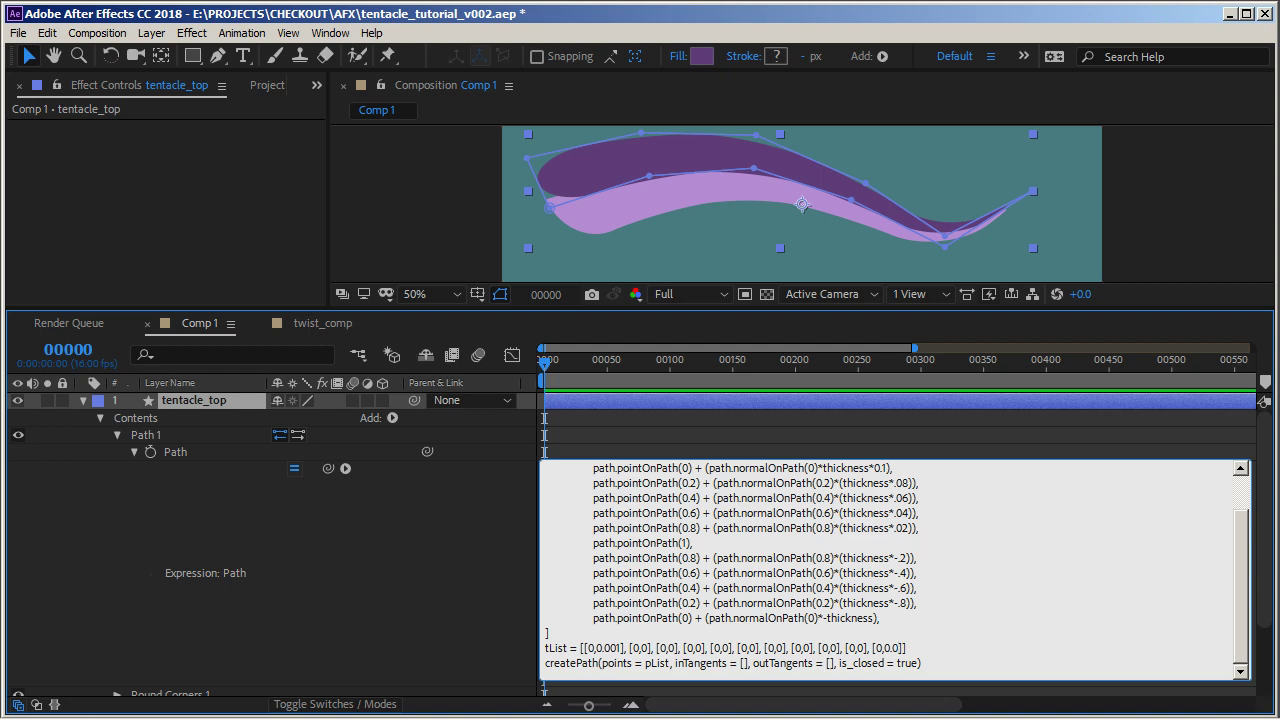
pyautogui.press('KP_Enter')
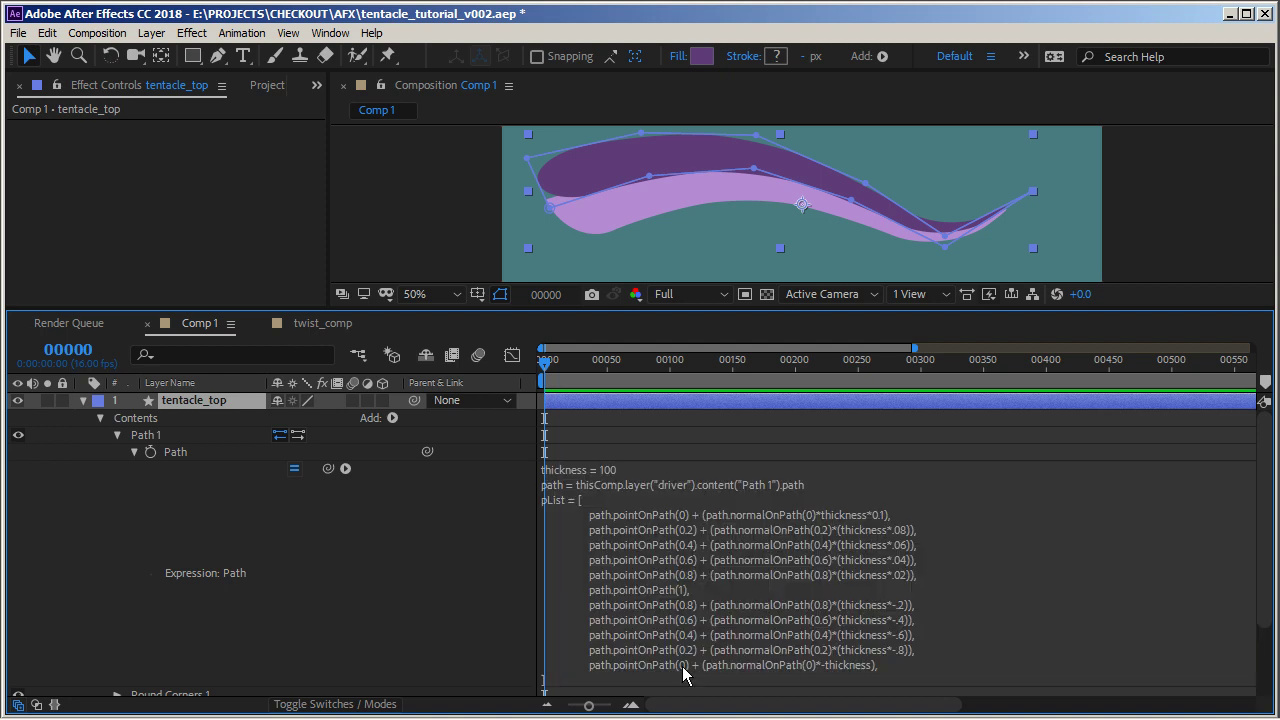
# Pass tList as both inTangents and outTangents in tentacle_top's createPath call
pyautogui.click(752, 653)
pyautogui.click(785, 620)
pyautogui.scroll(-1, 815, 652)
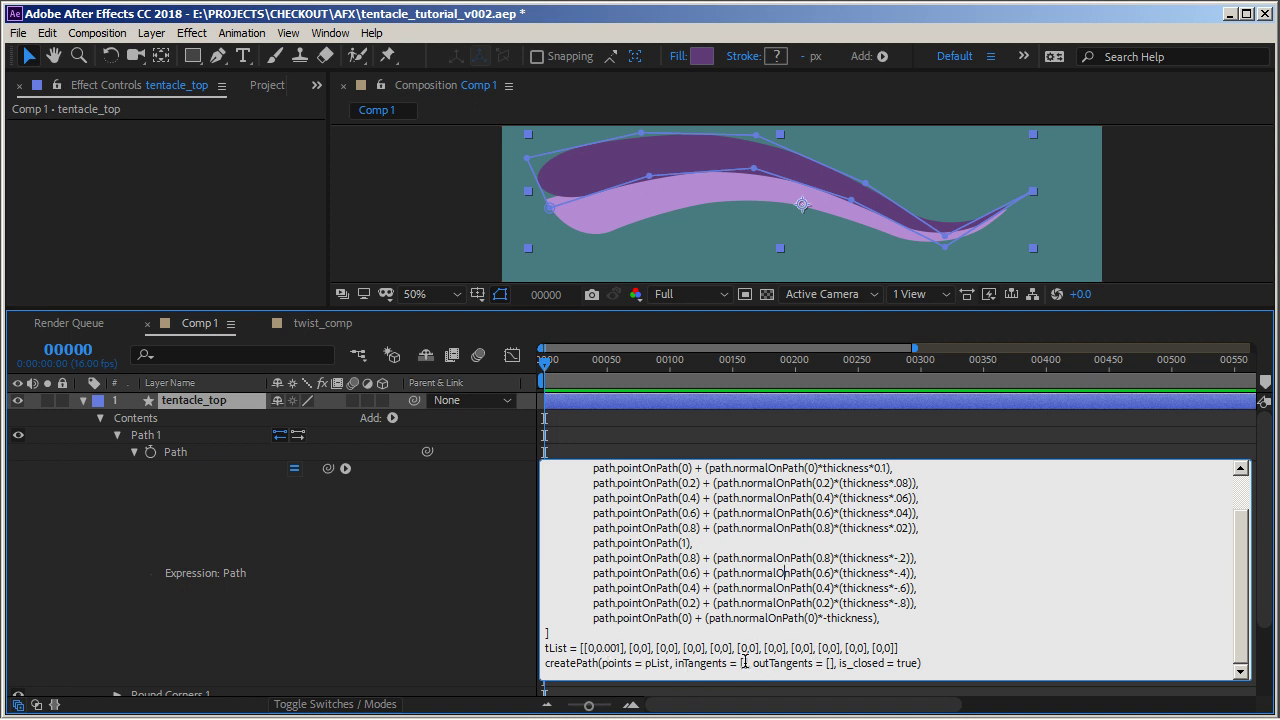
pyautogui.press('BackSpace')
pyautogui.press('BackSpace')
pyautogui.press('BackSpace')
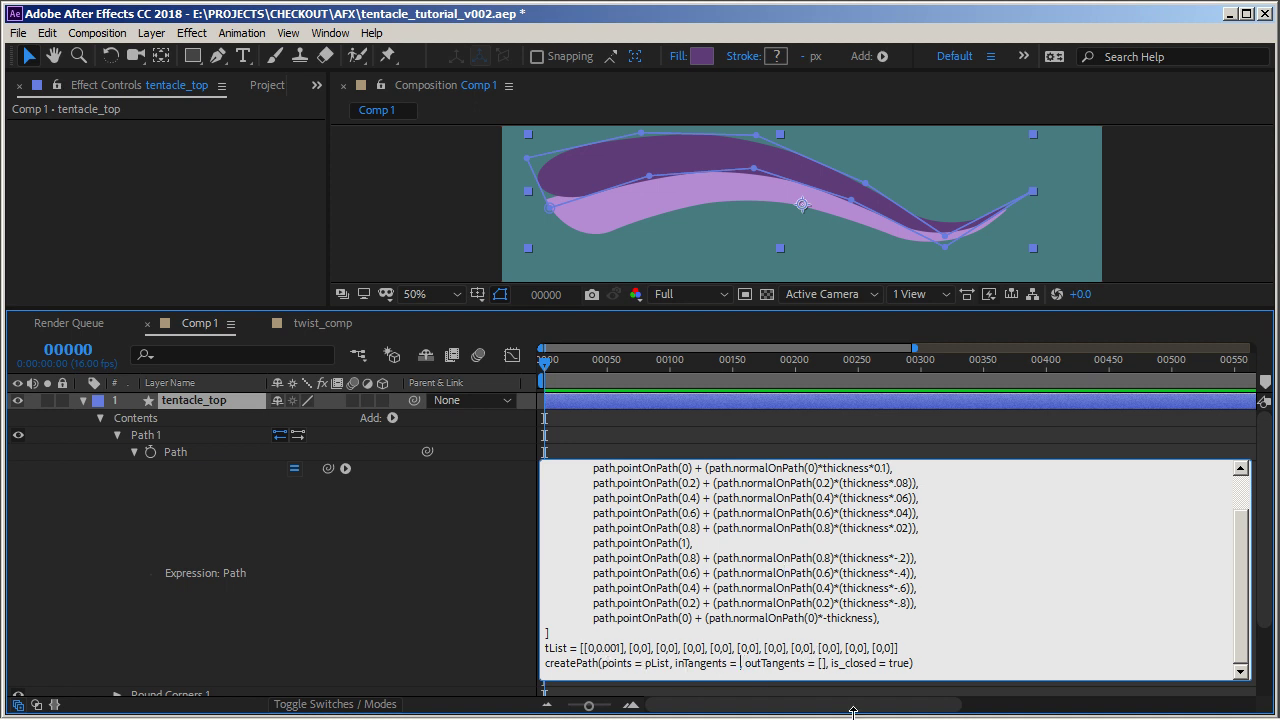
pyautogui.write('tList')
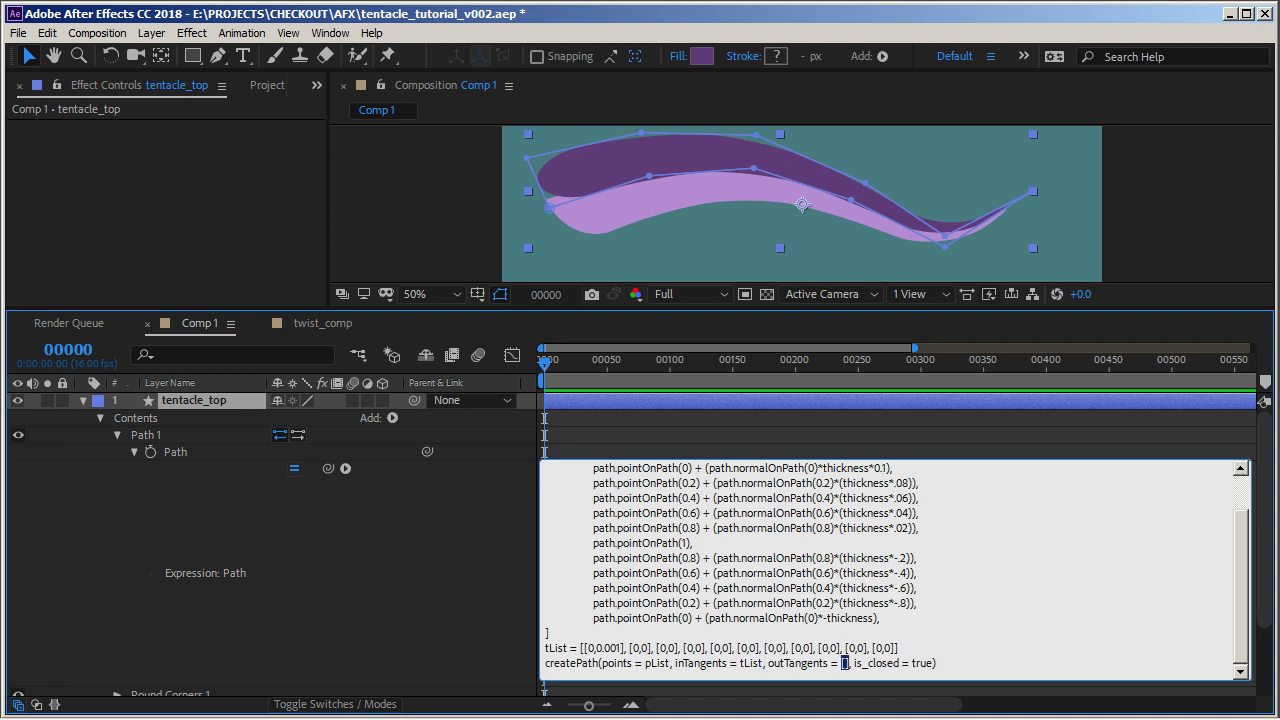
pyautogui.write('tList')
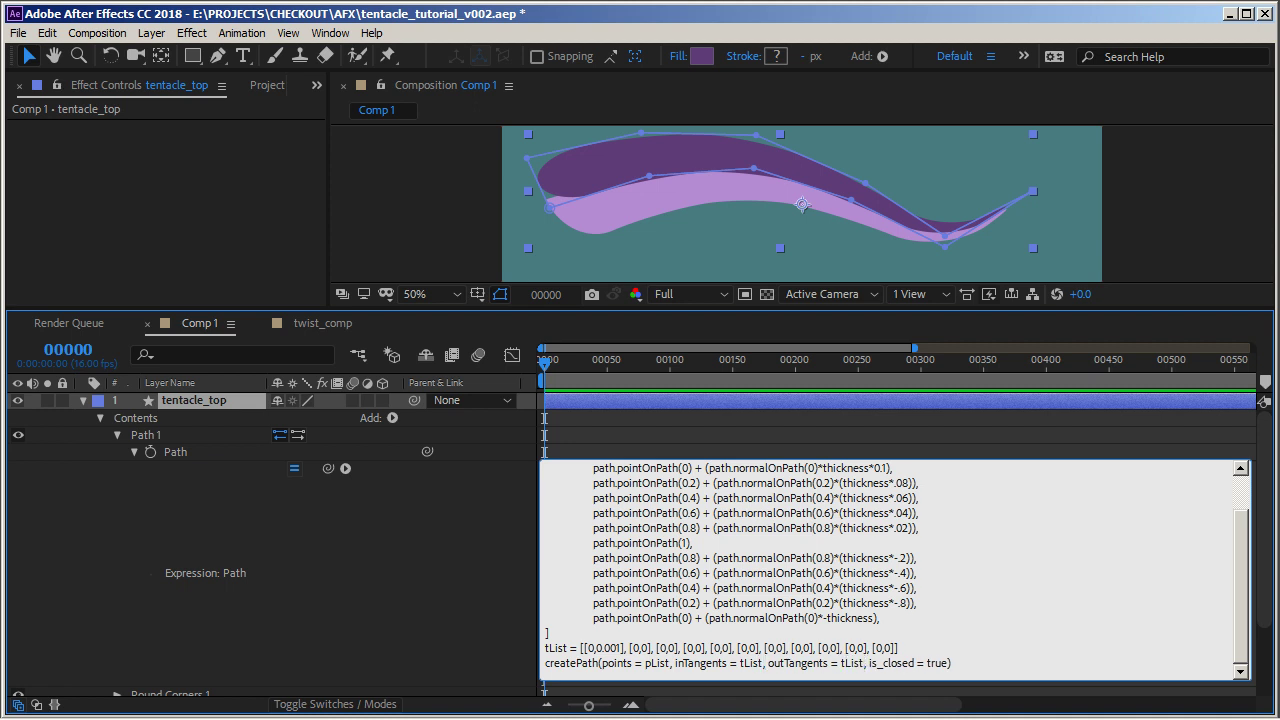
pyautogui.click(852, 712)
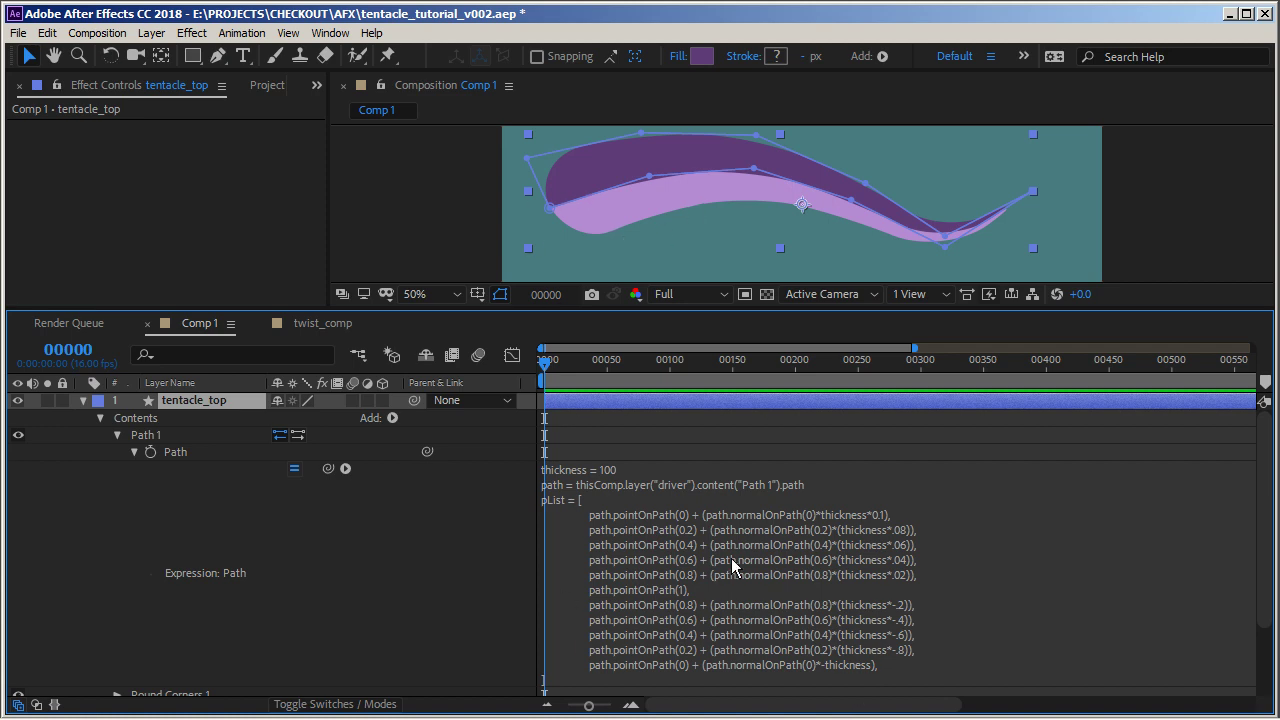
# Expand tentacle_top's Fill 1 and open its Color picker to check the fill colour, cancelling without changes
pyautogui.click(1045, 558)
pyautogui.click(680, 450)
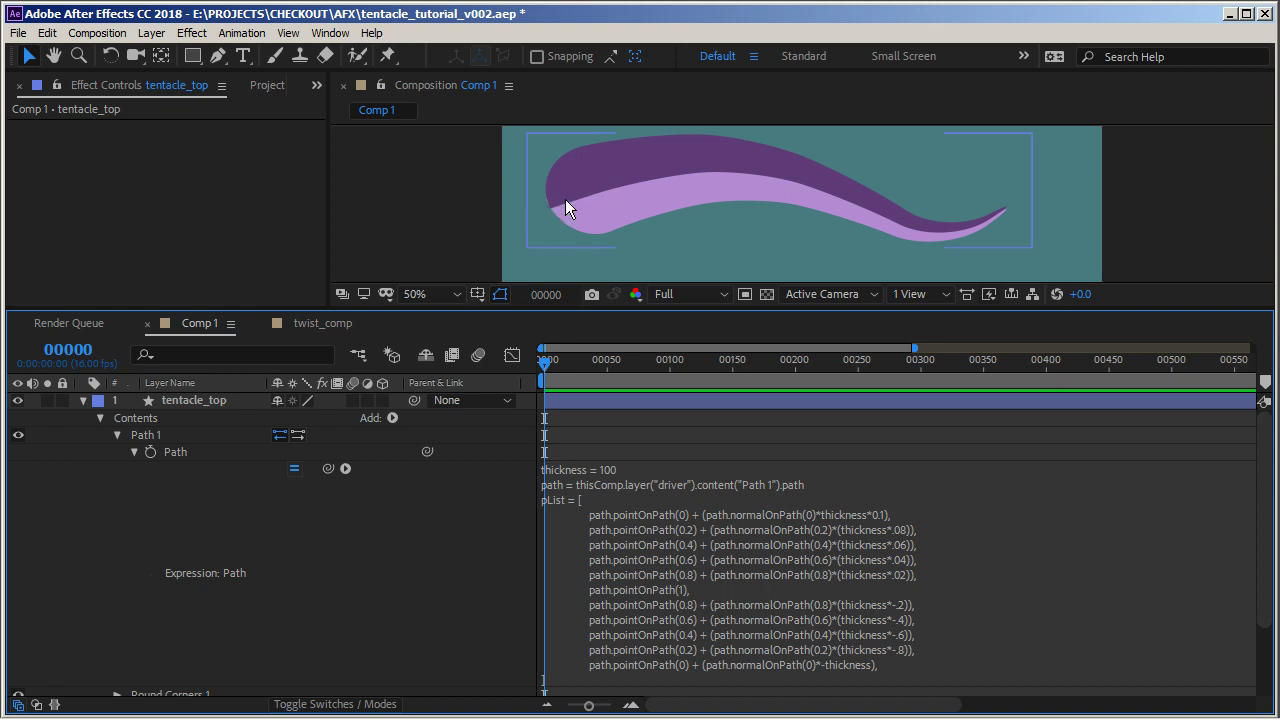
pyautogui.click(117, 435)
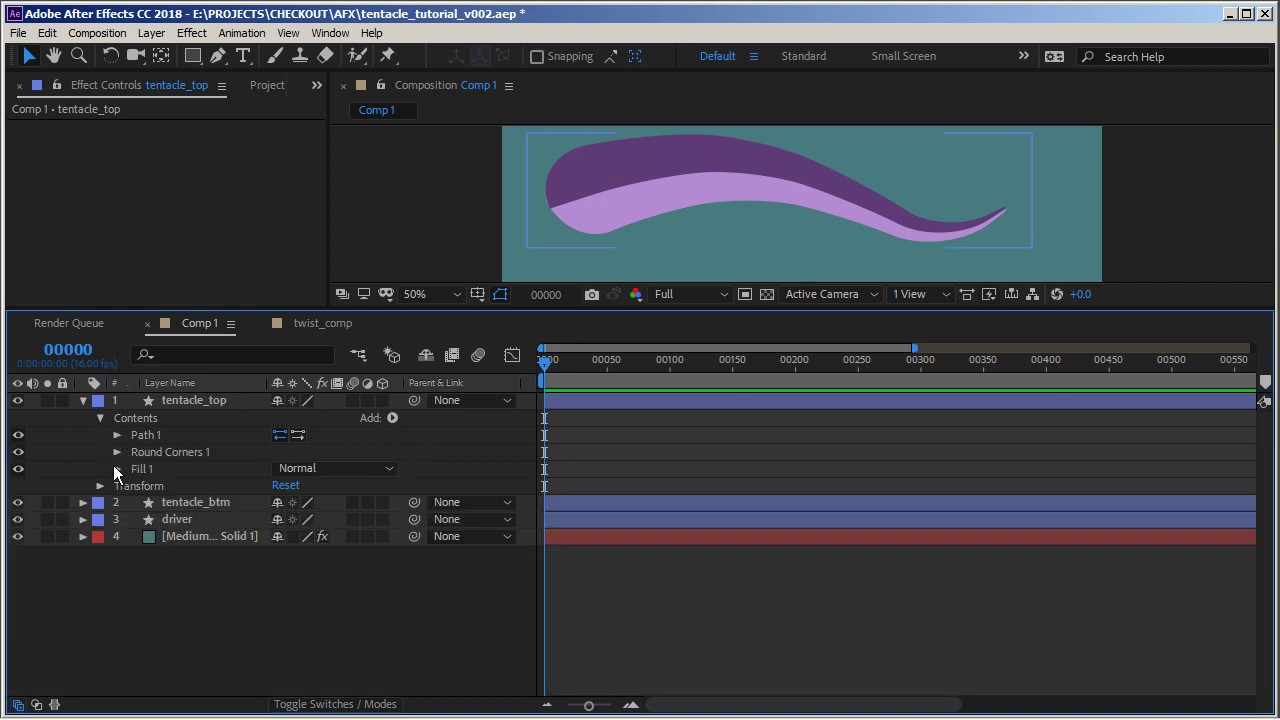
pyautogui.click(117, 469)
pyautogui.click(117, 469)
pyautogui.click(117, 469)
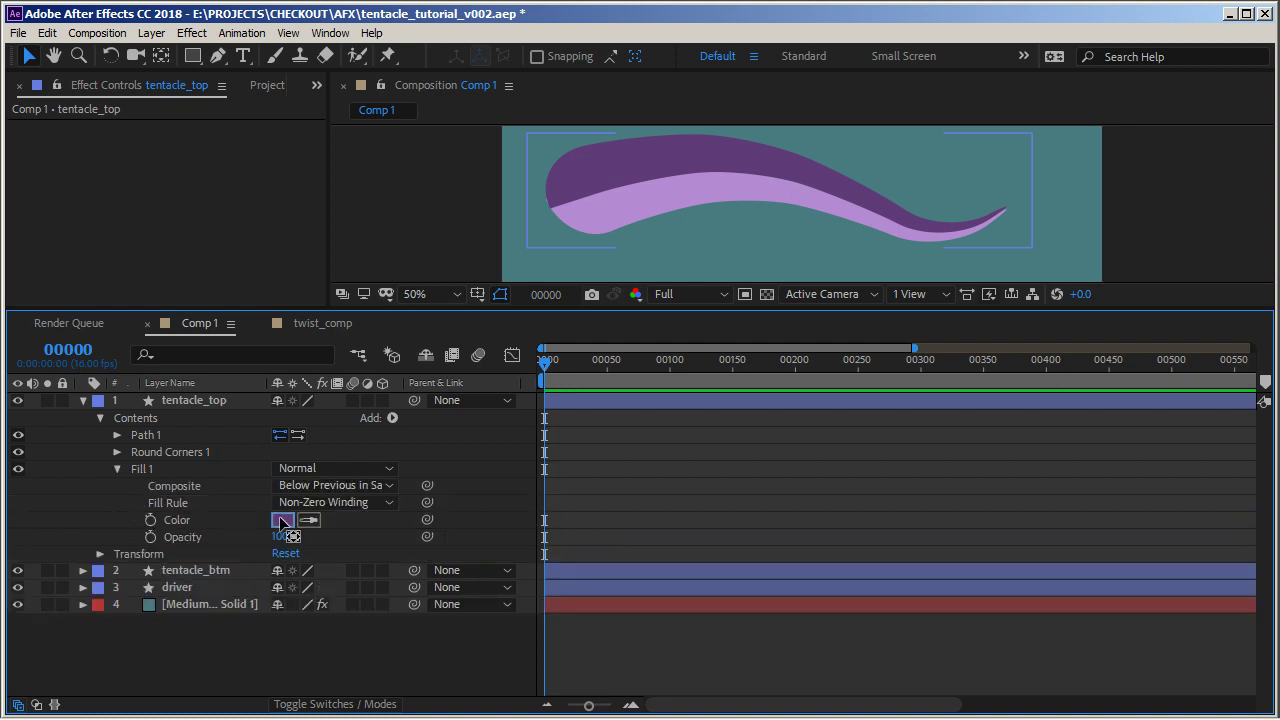
pyautogui.click(283, 520)
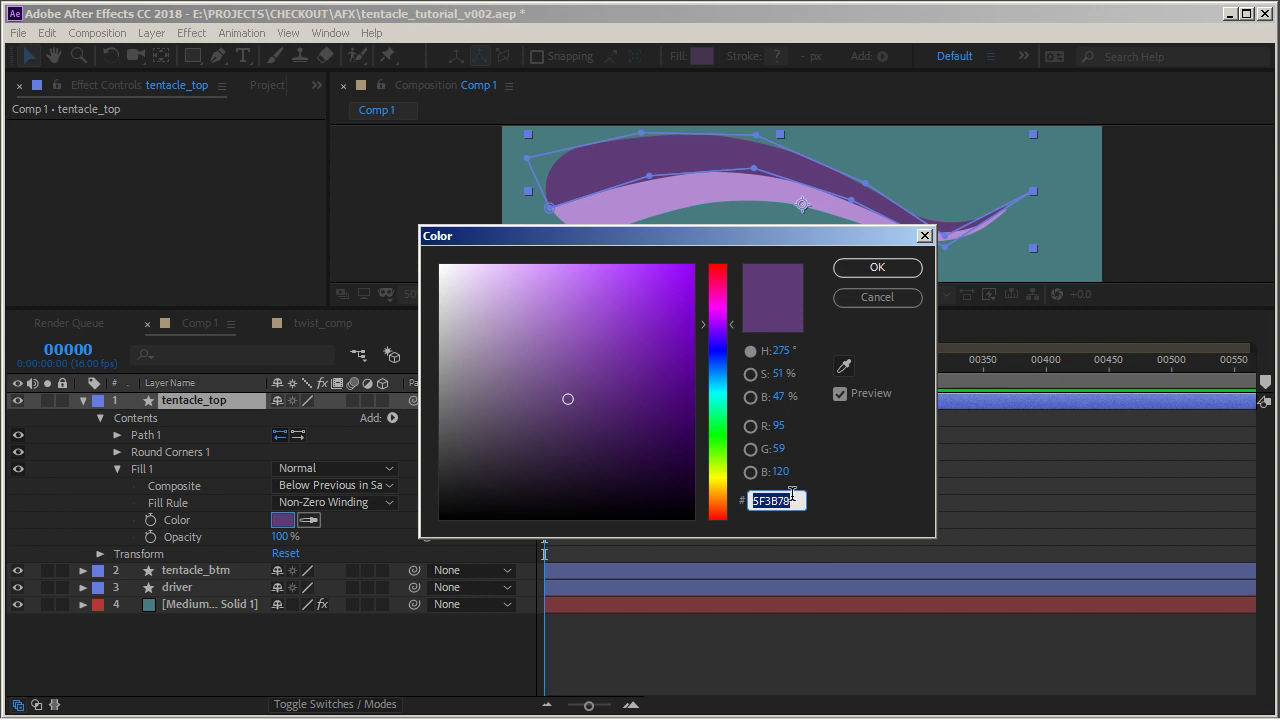
pyautogui.click(877, 297)
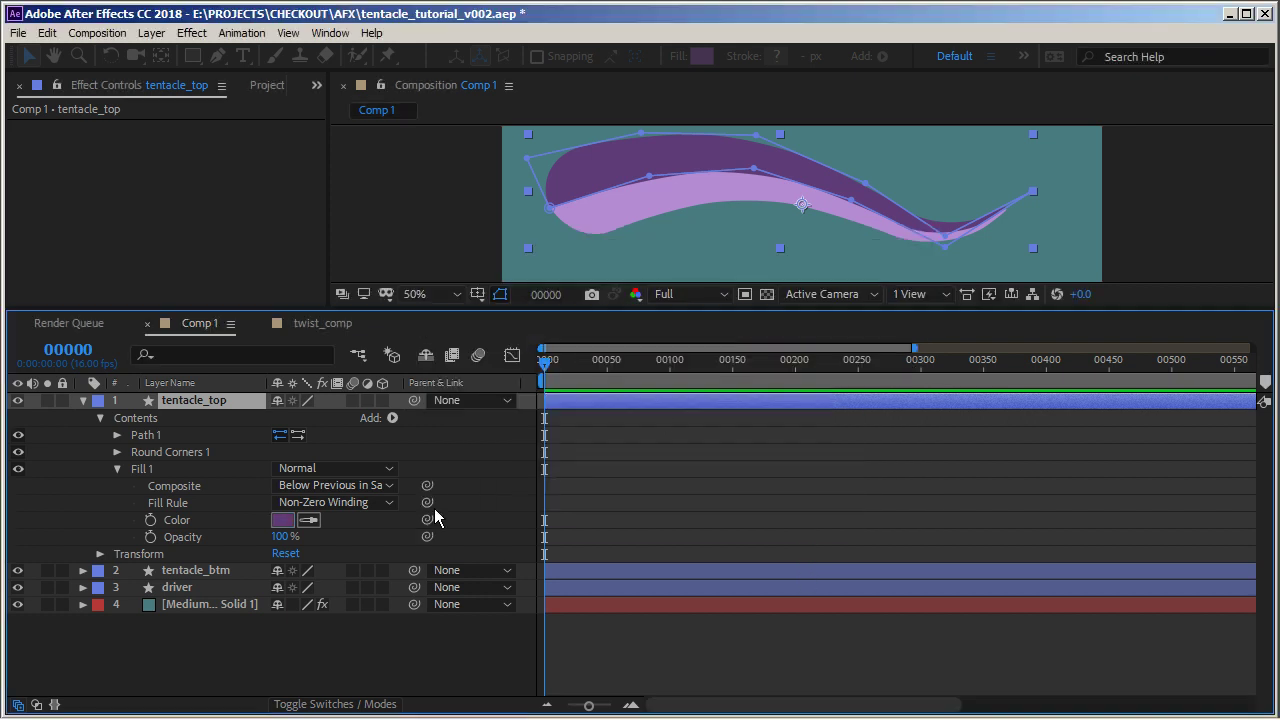
# Add a Stroke to tentacle_top's contents and paste the colour 5F3B78 as its stroke colour
pyautogui.click(392, 418)
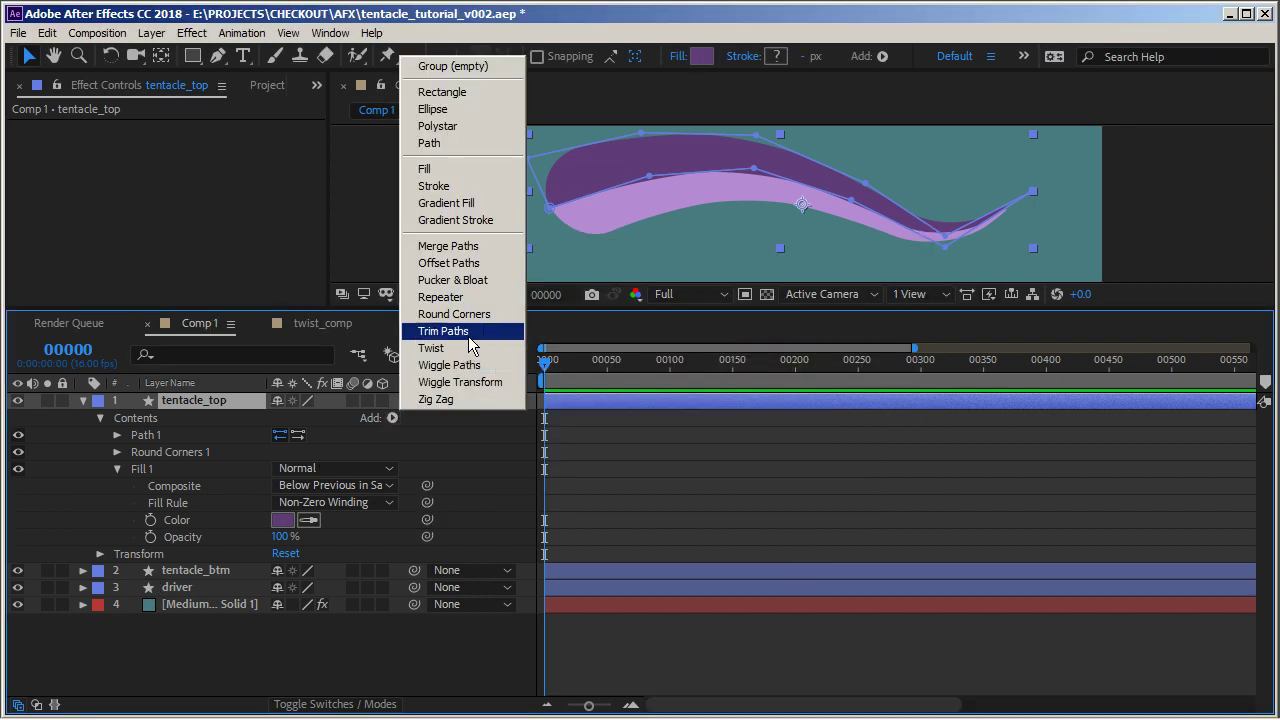
pyautogui.click(456, 189)
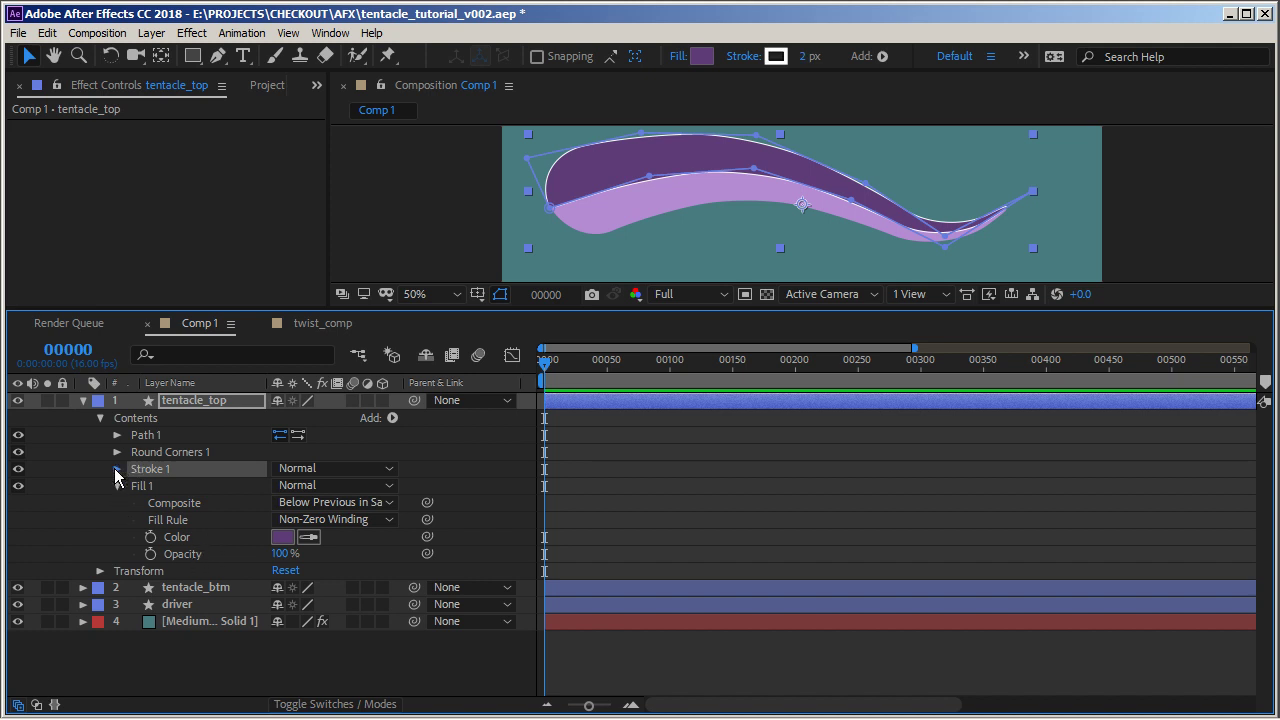
pyautogui.click(117, 469)
pyautogui.click(283, 503)
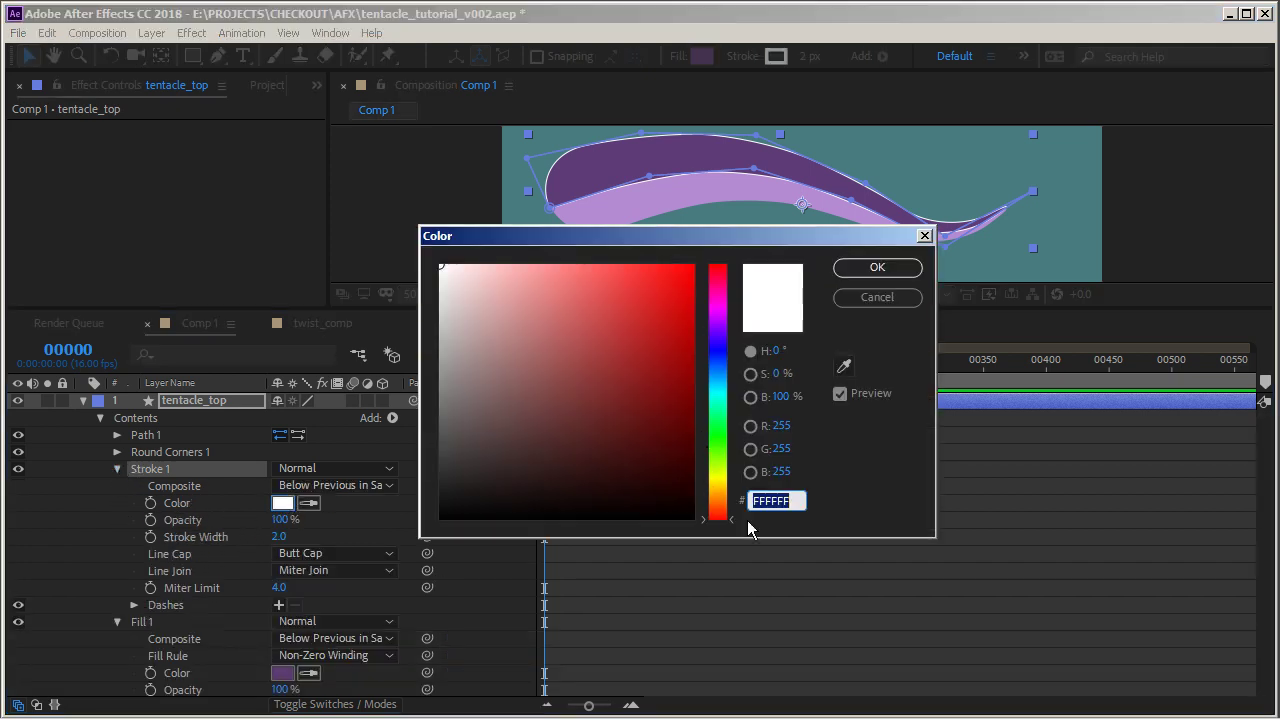
pyautogui.write('5F3B78')
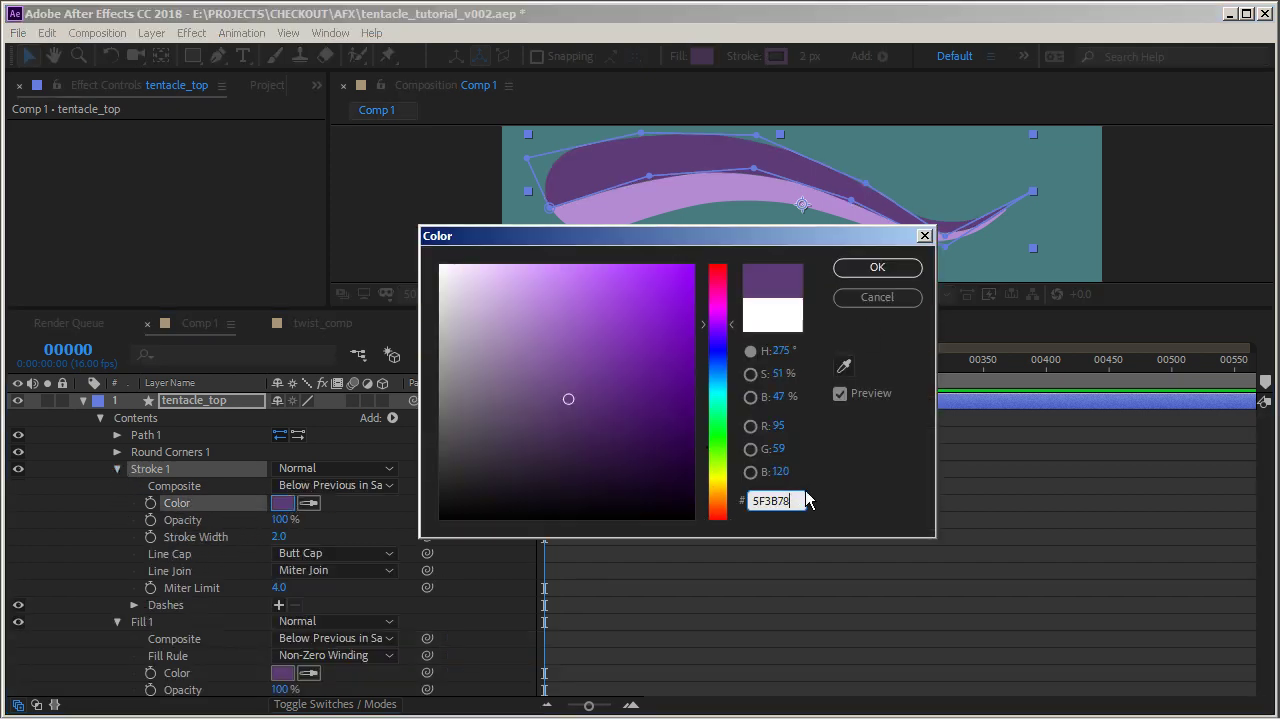
pyautogui.click(876, 272)
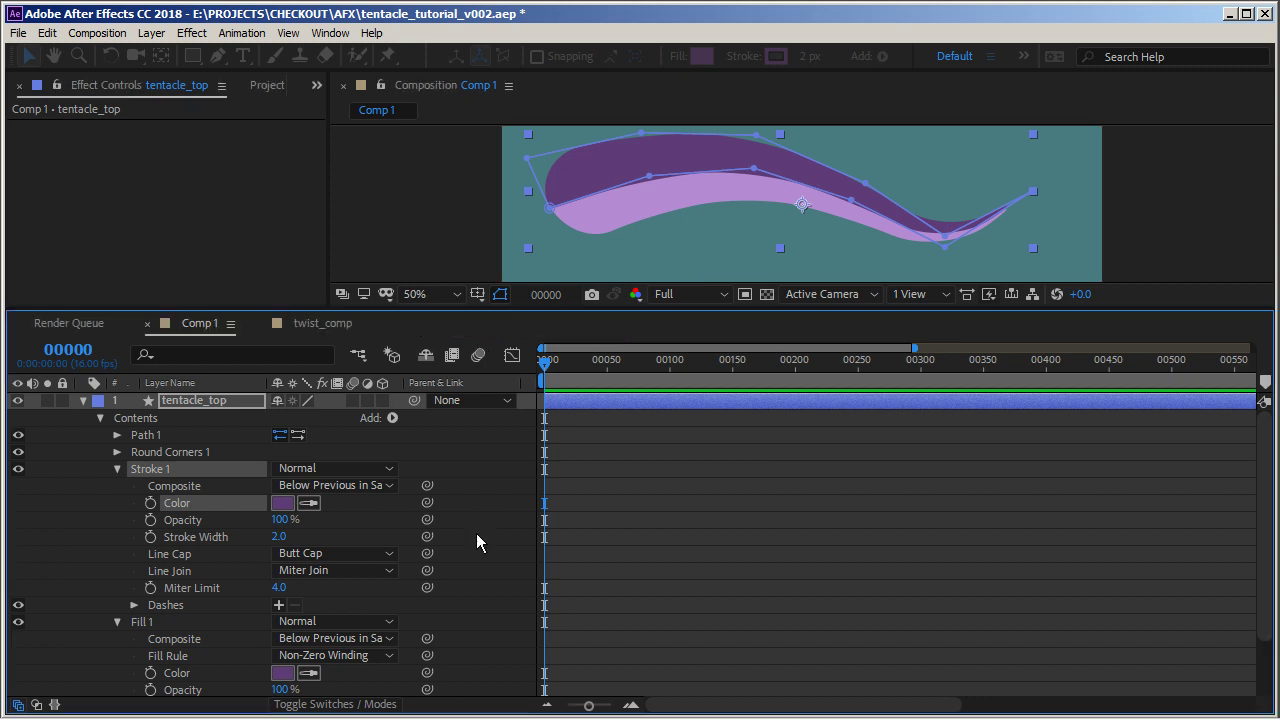
# Set tentacle_top's stroke width to 14 and its line join to Round Join
pyautogui.click(634, 449)
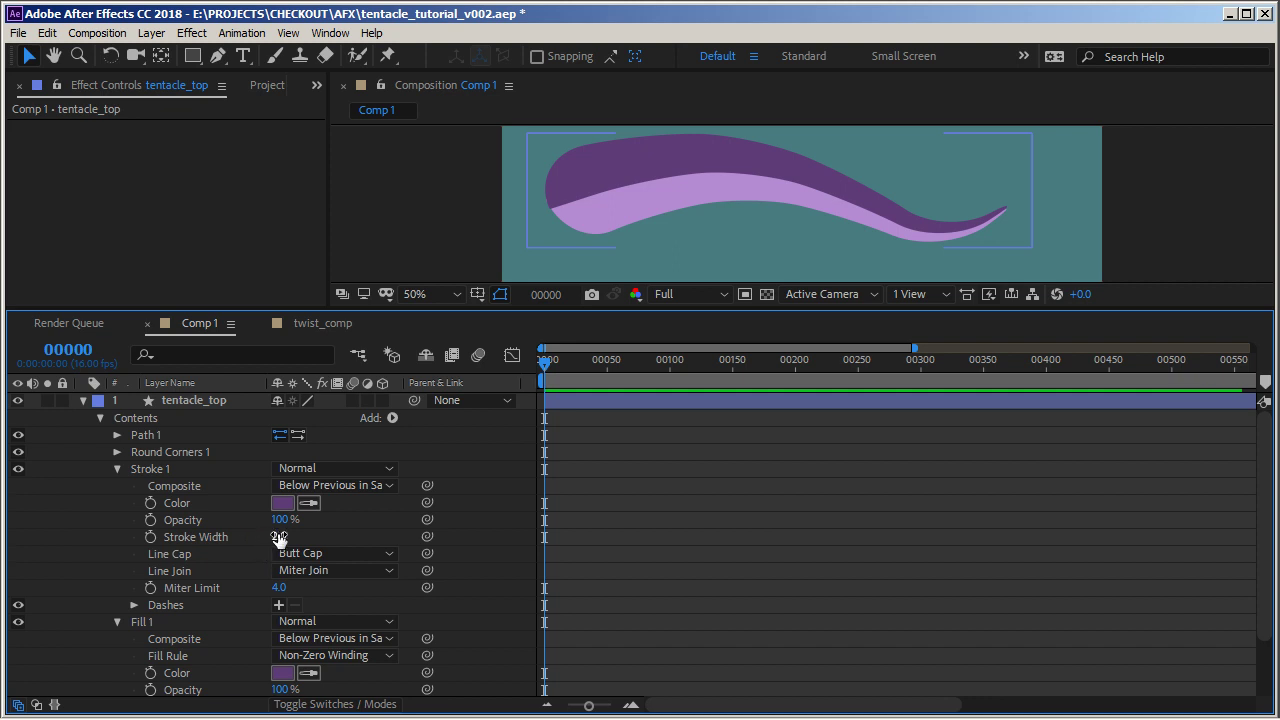
pyautogui.moveTo(278, 537); pyautogui.dragTo(287, 535)
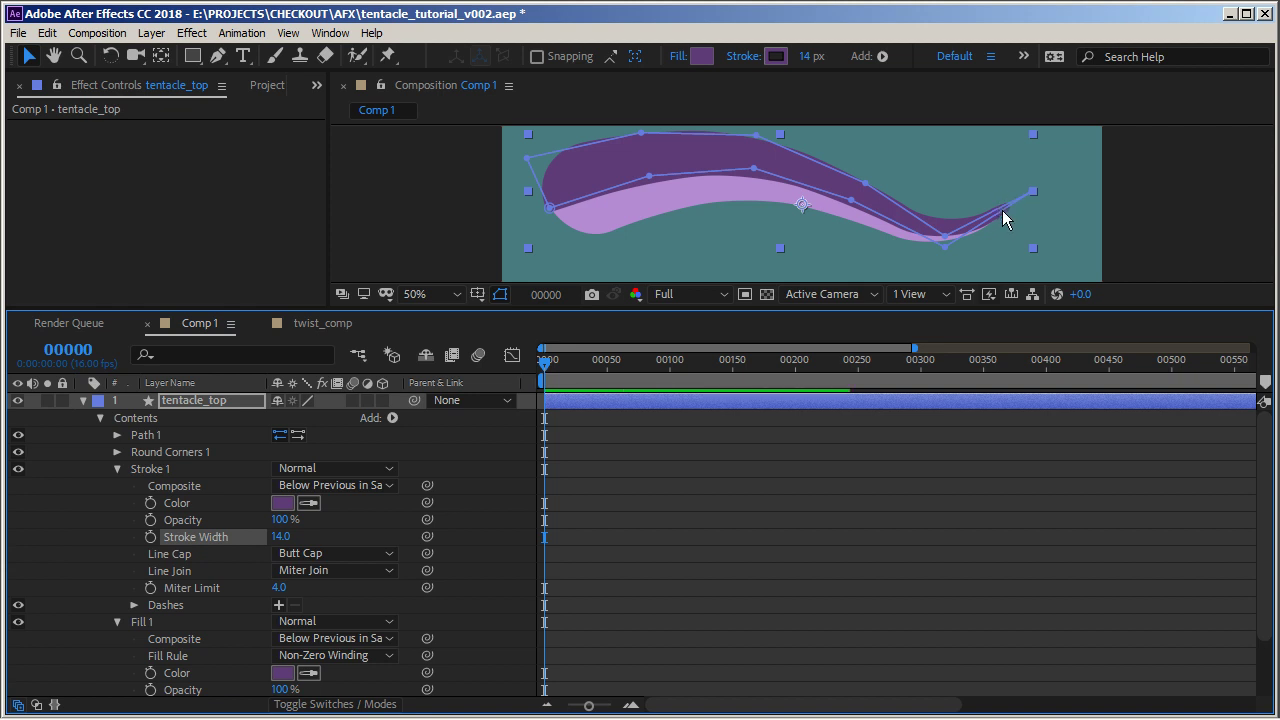
pyautogui.click(798, 554)
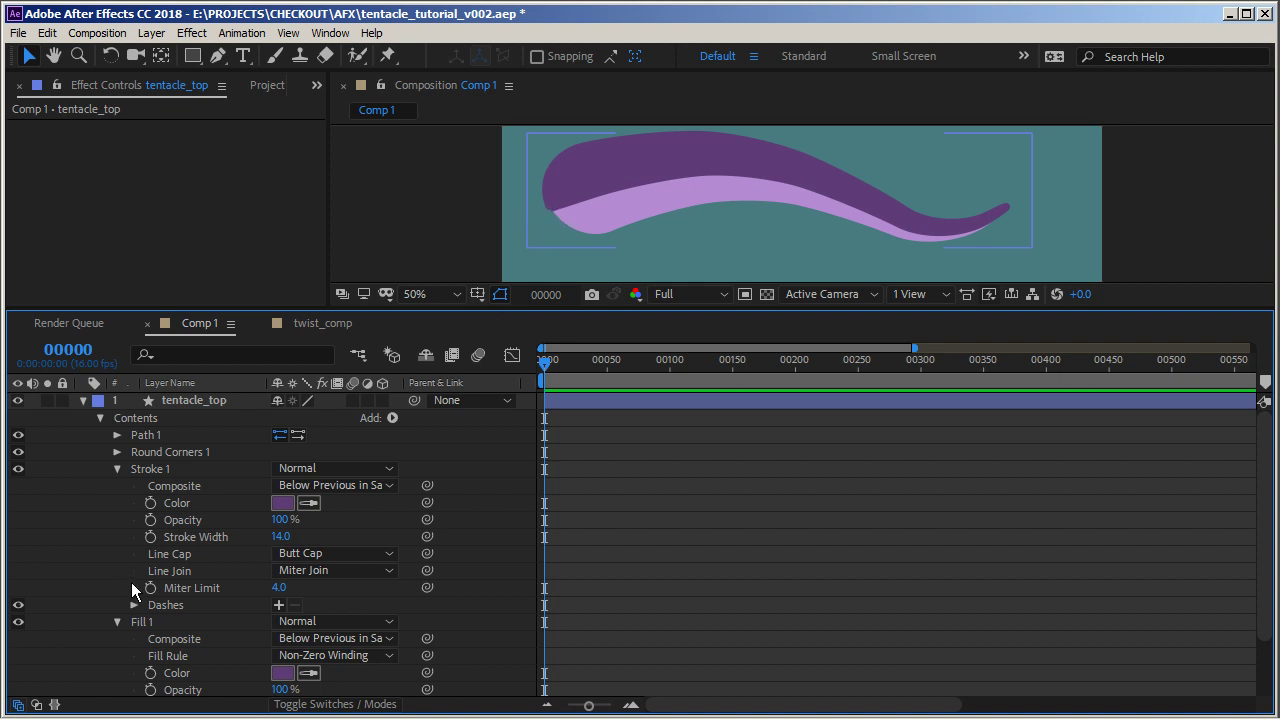
pyautogui.click(330, 573)
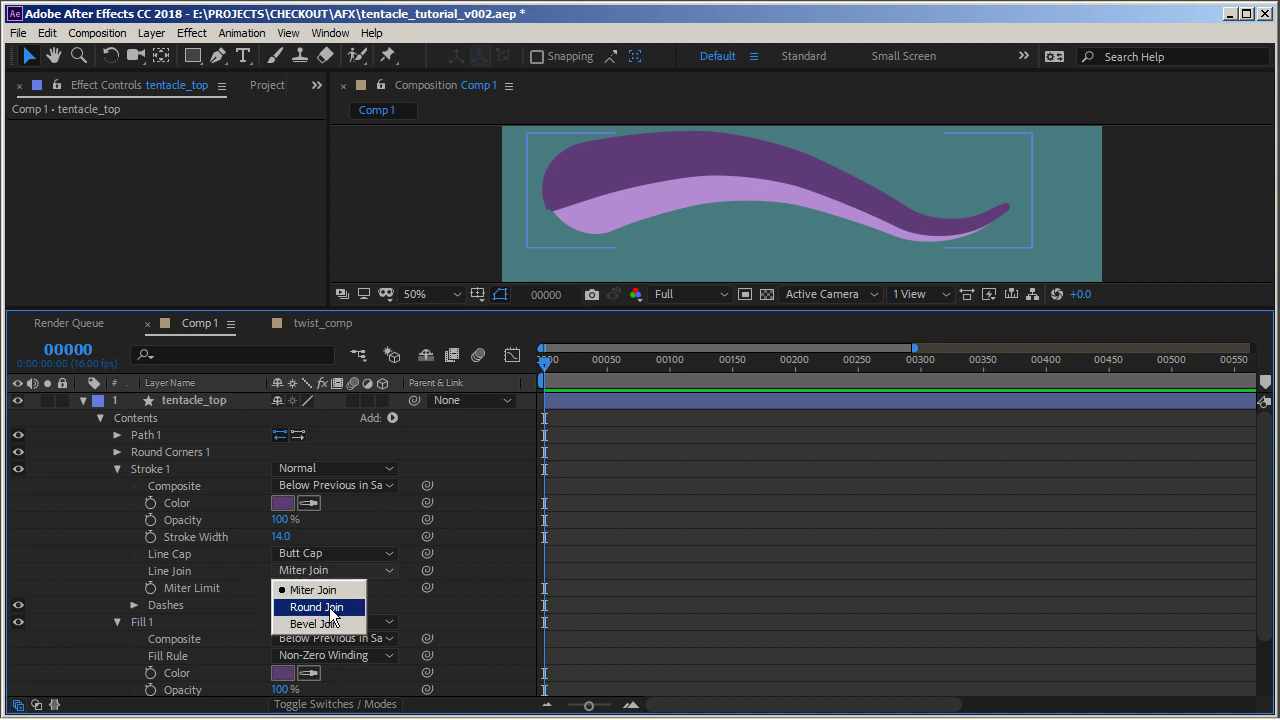
pyautogui.click(331, 607)
pyautogui.click(617, 471)
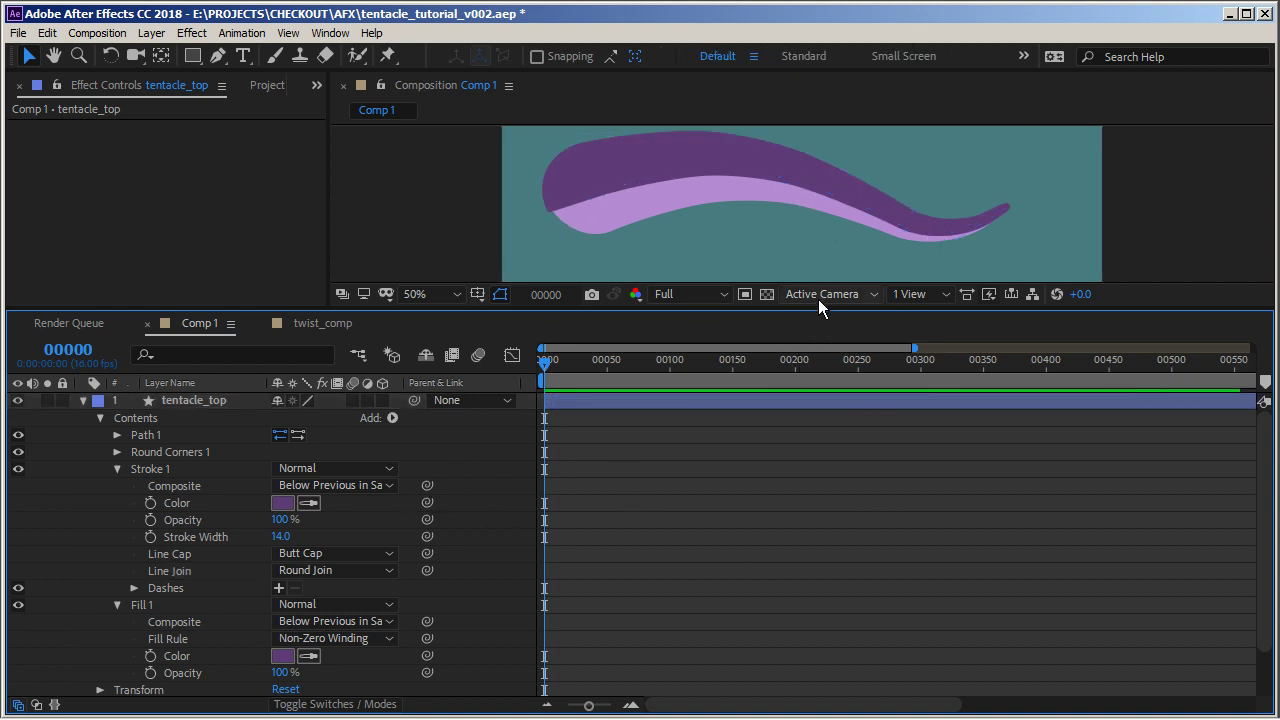
# Create a new empty shape layer in the composition
pyautogui.moveTo(822, 312); pyautogui.dragTo(821, 366)
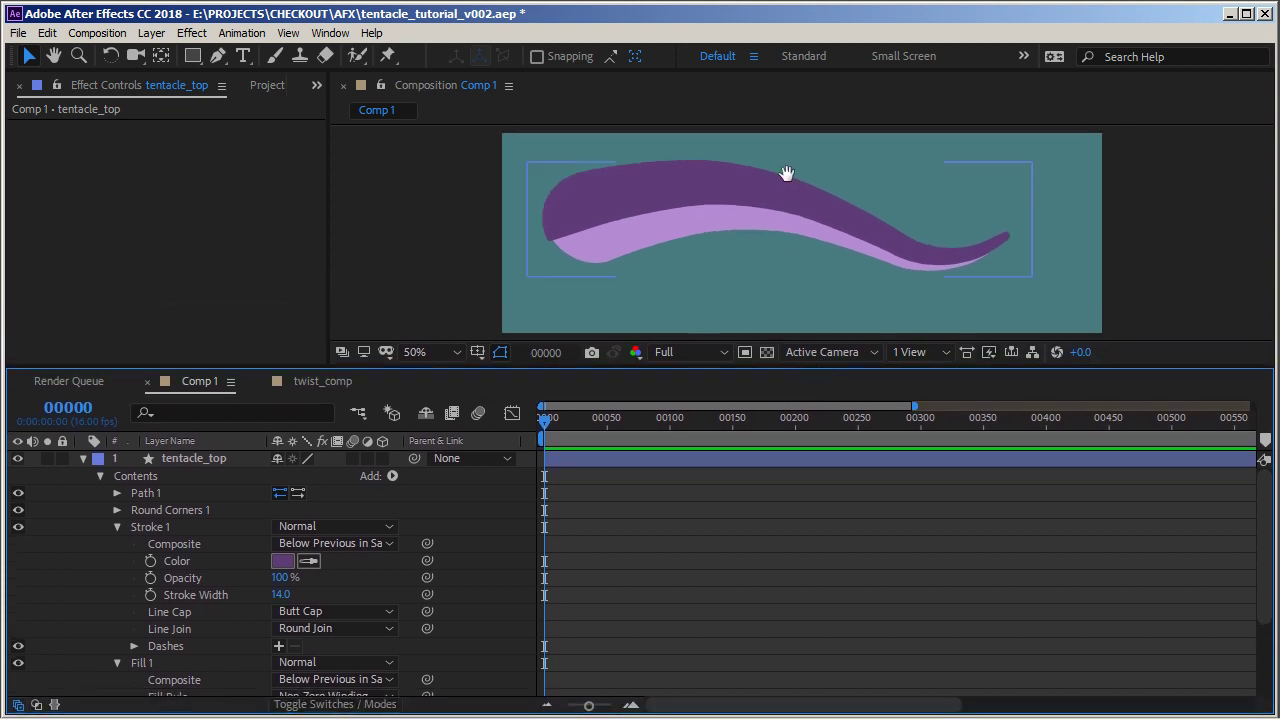
pyautogui.moveTo(791, 180)
pyautogui.mouseDown()
pyautogui.moveTo(808, 210)
pyautogui.moveTo(809, 193)
pyautogui.mouseUp()
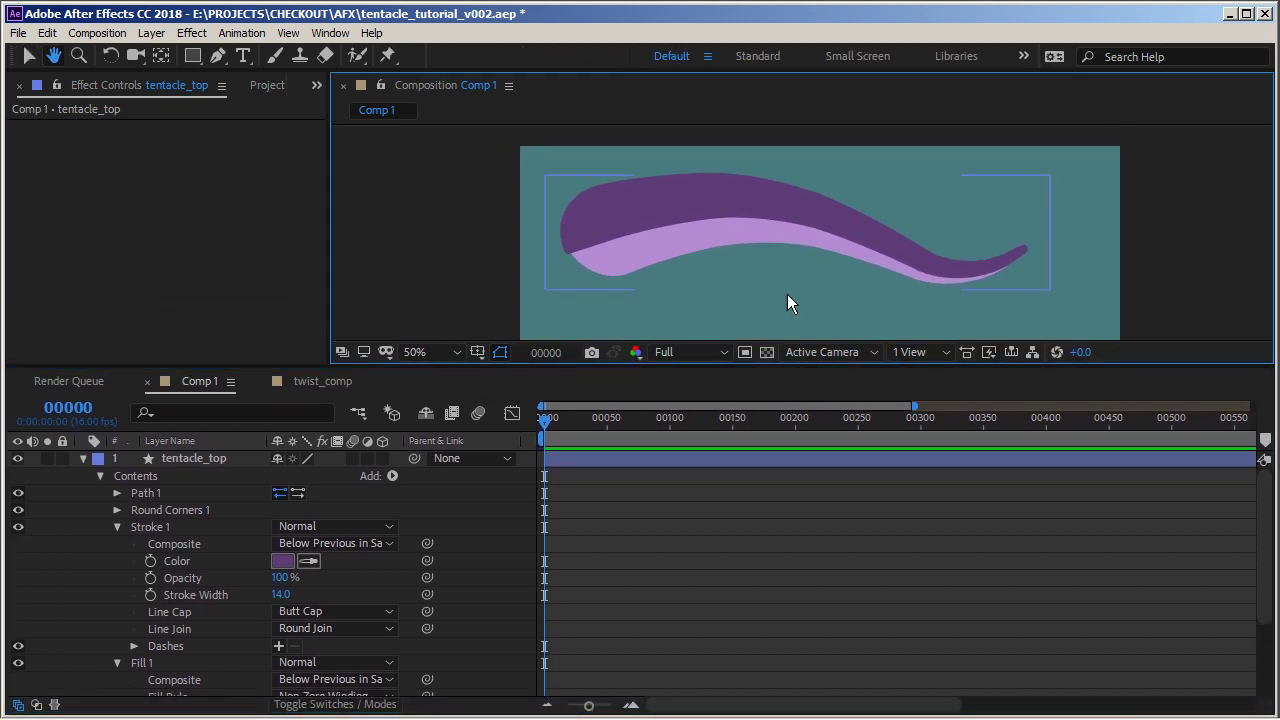
pyautogui.click(83, 458)
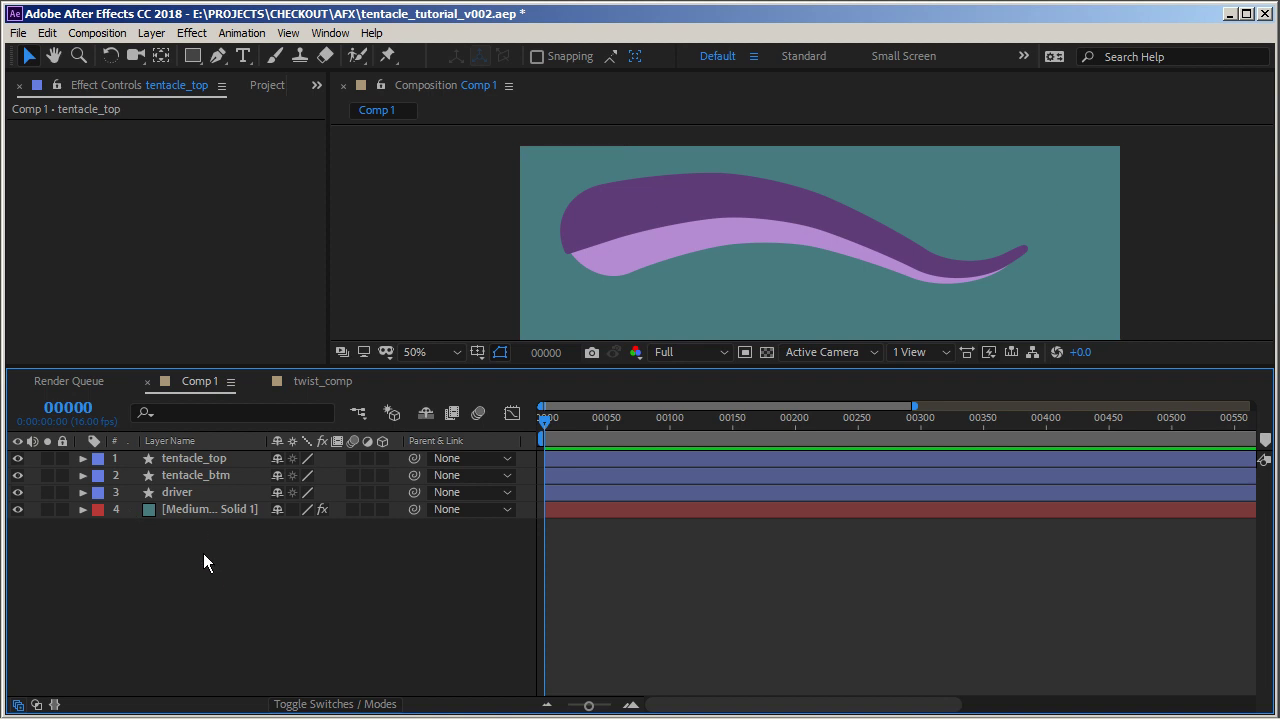
pyautogui.rightClick(251, 570)
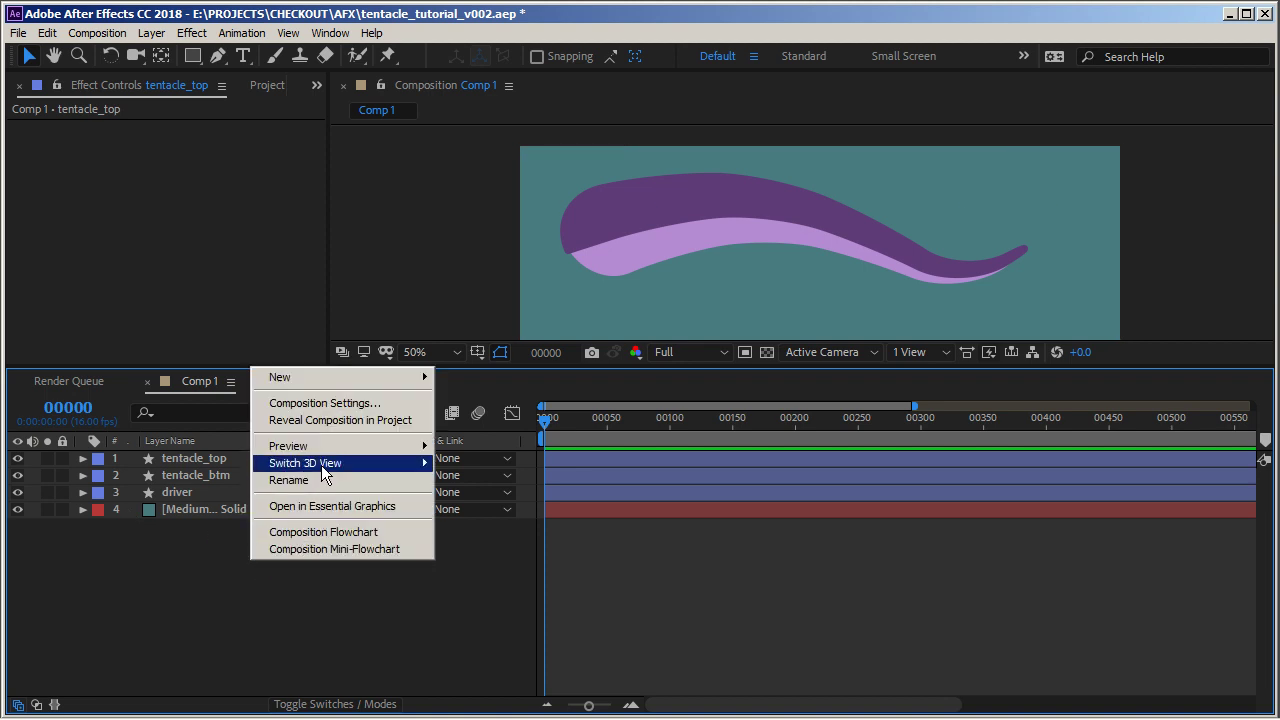
pyautogui.moveTo(345, 381)
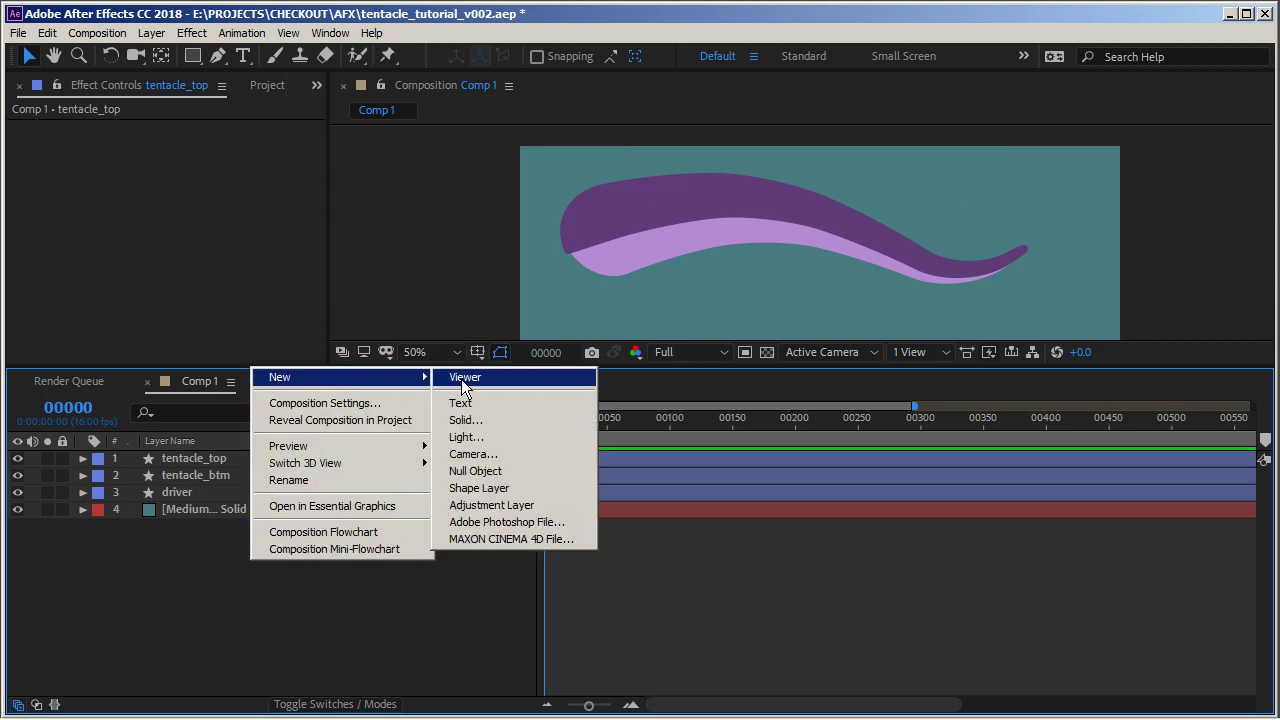
pyautogui.click(479, 488)
# Rename the new shape layer to suckers
pyautogui.click(207, 462)
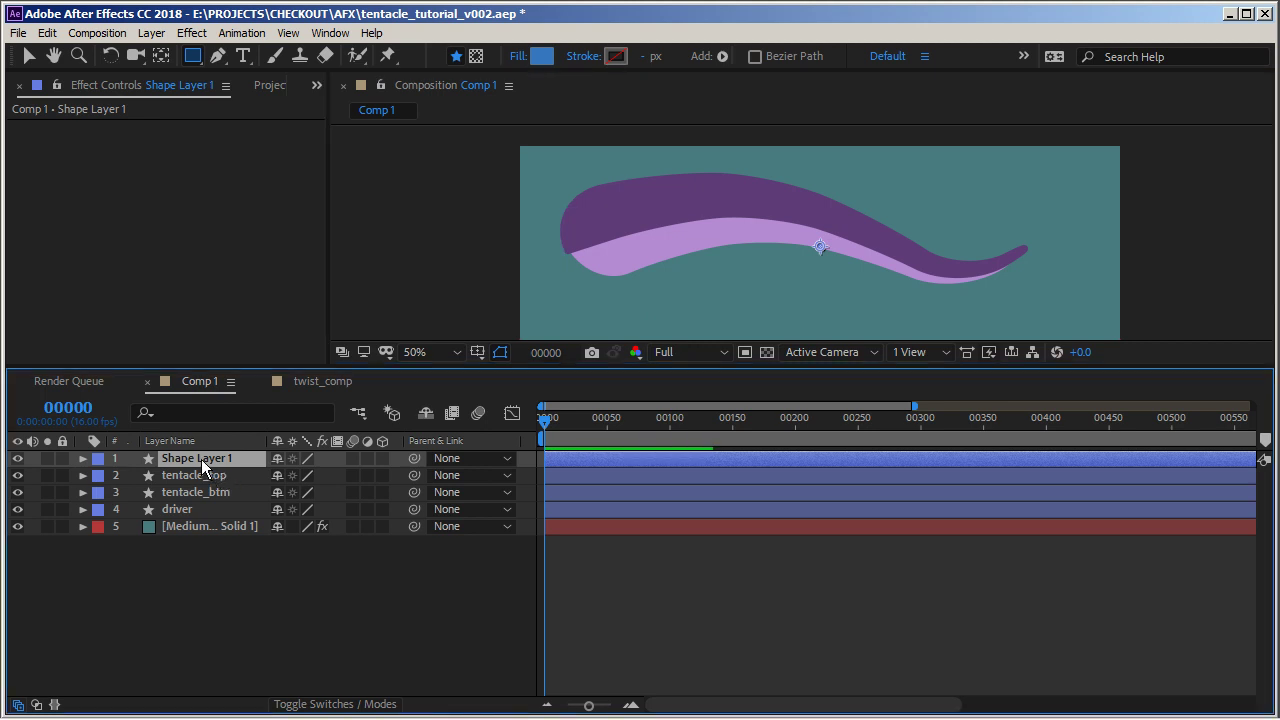
pyautogui.press('Return')
pyautogui.write('suckers')
pyautogui.press('Return')
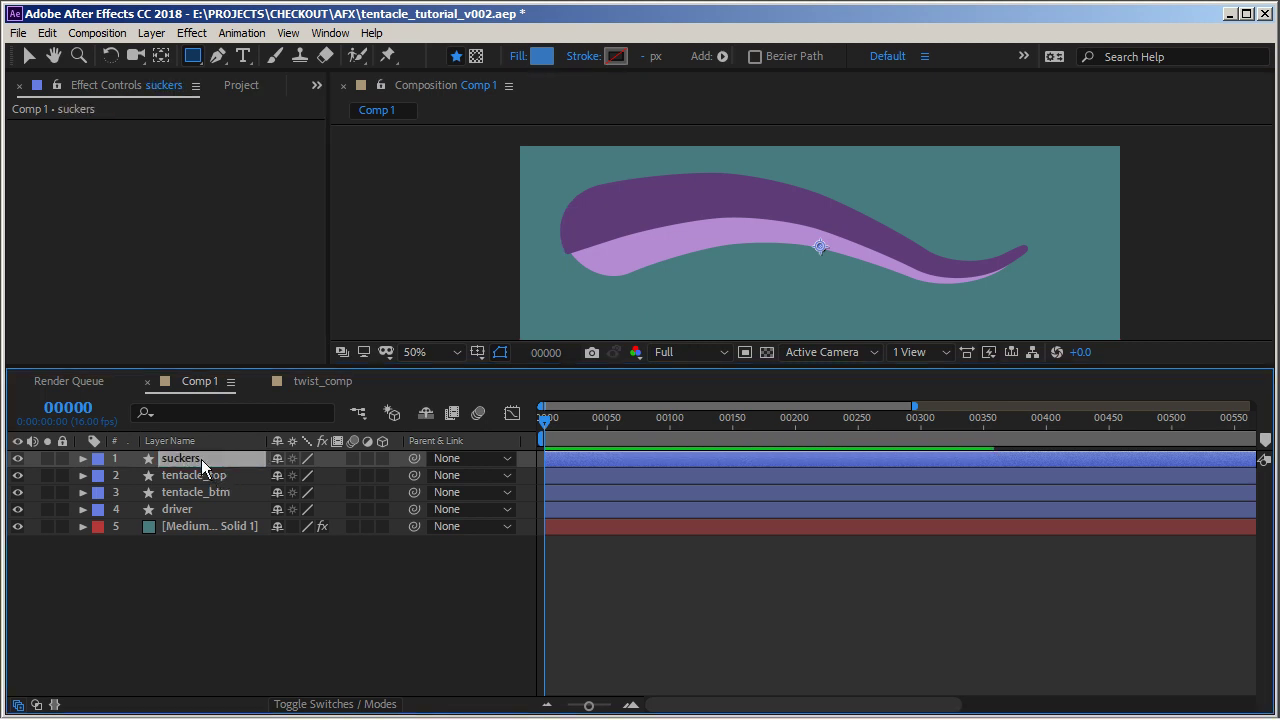
# Add an Ellipse path to the suckers layer's contents and expand it
pyautogui.click(83, 458)
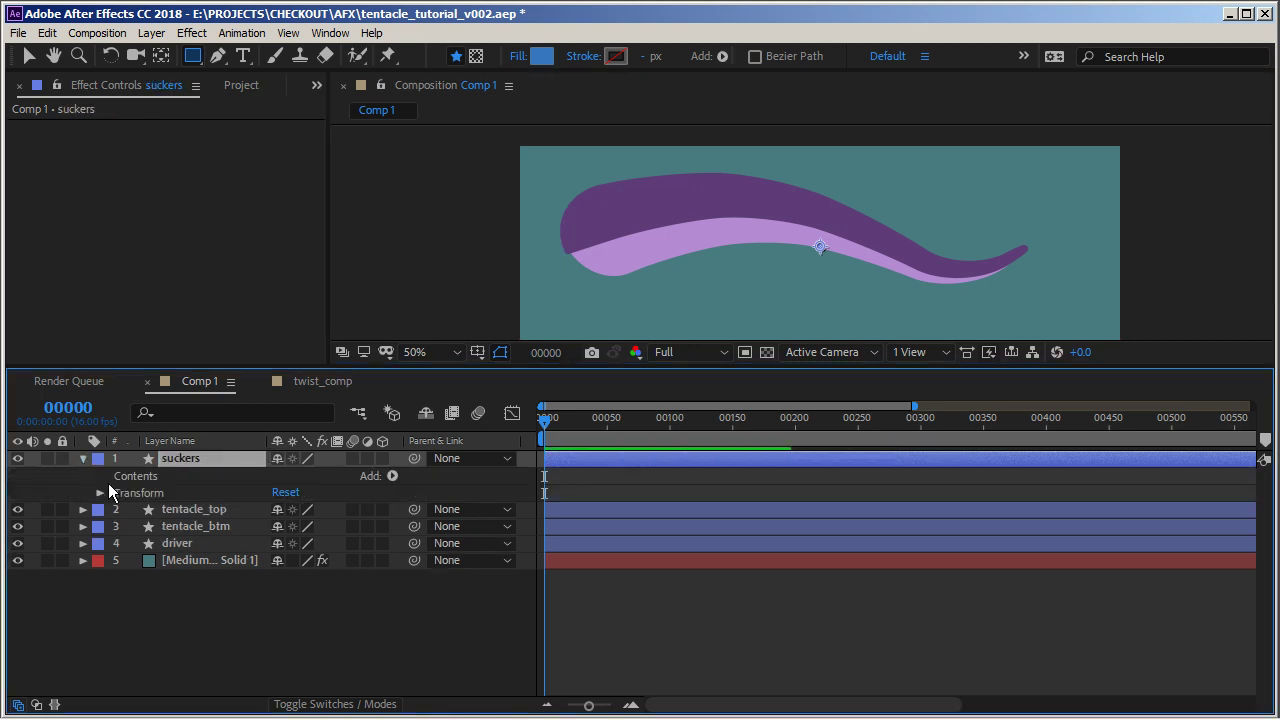
pyautogui.click(392, 476)
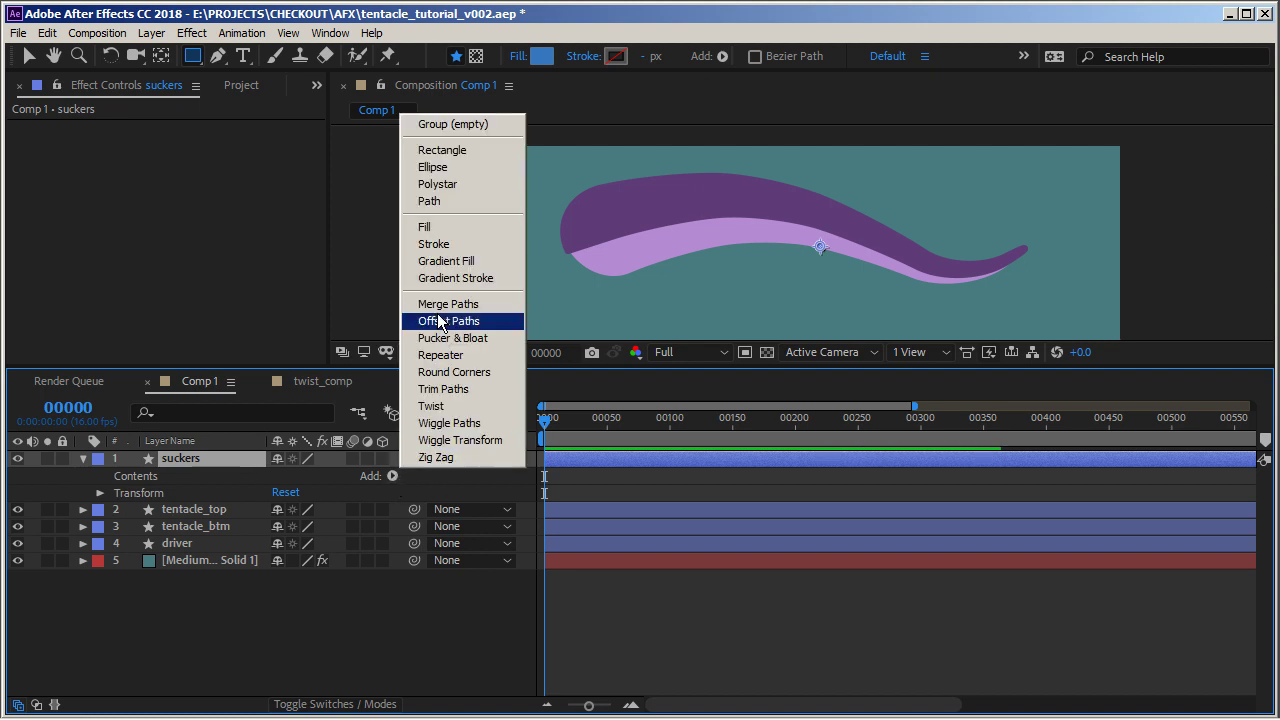
pyautogui.click(463, 167)
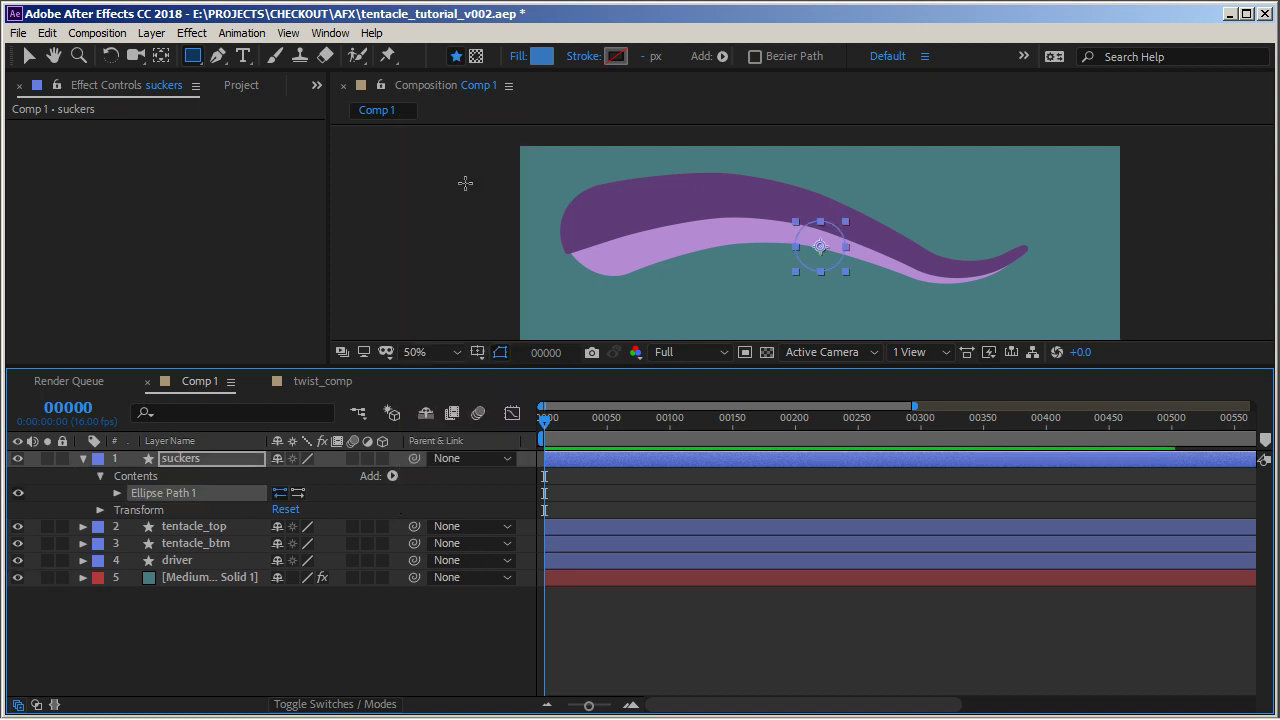
pyautogui.click(116, 494)
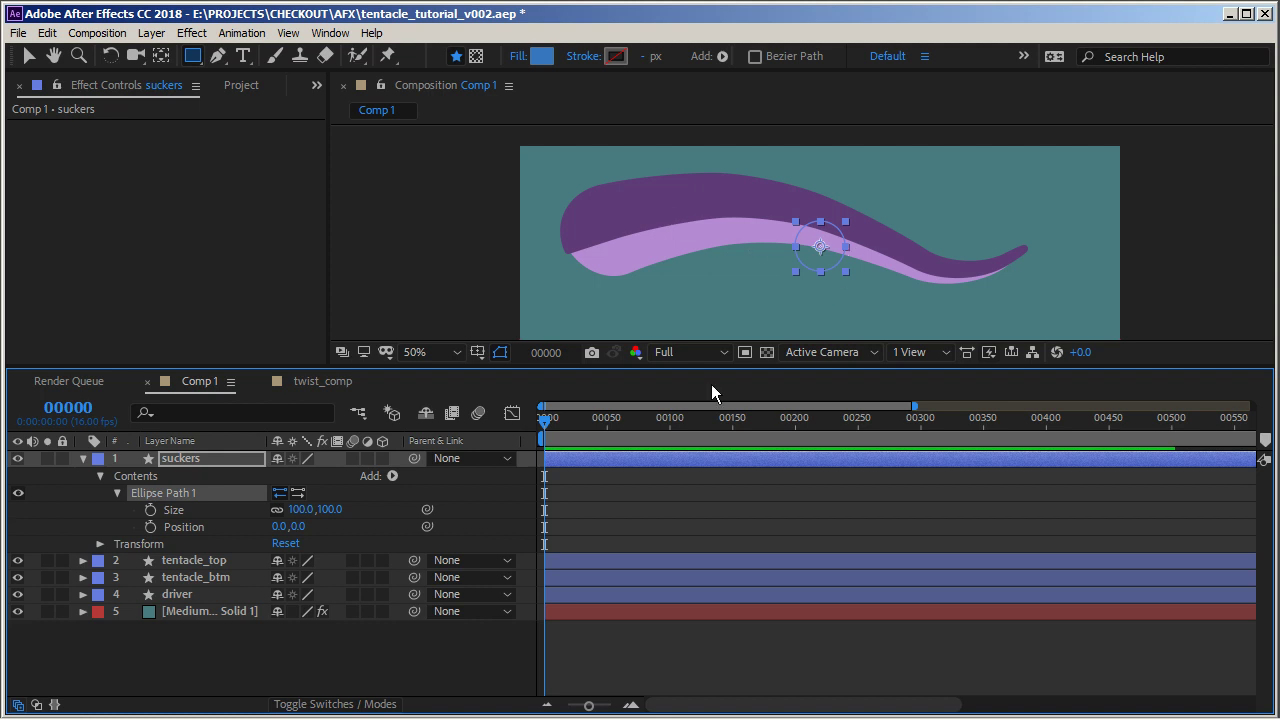
# Add a Stroke to the suckers layer and set its colour to dark blue 3D536D
pyautogui.click(392, 477)
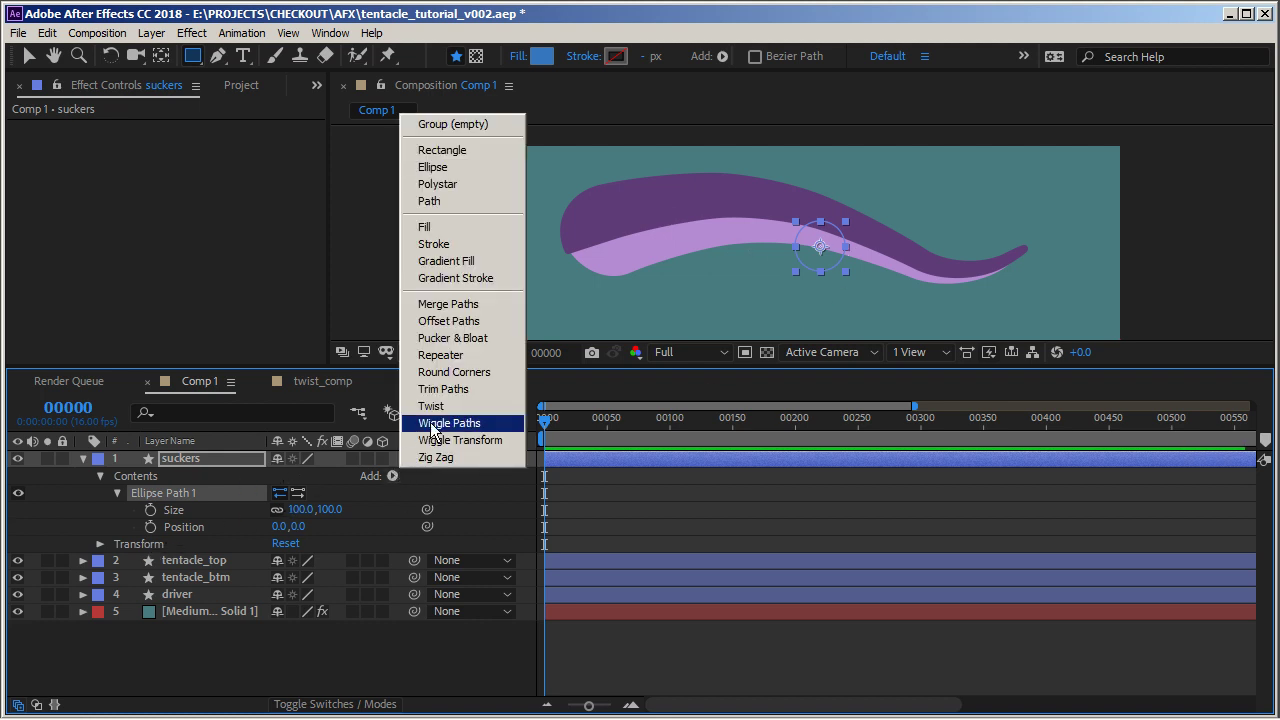
pyautogui.click(465, 250)
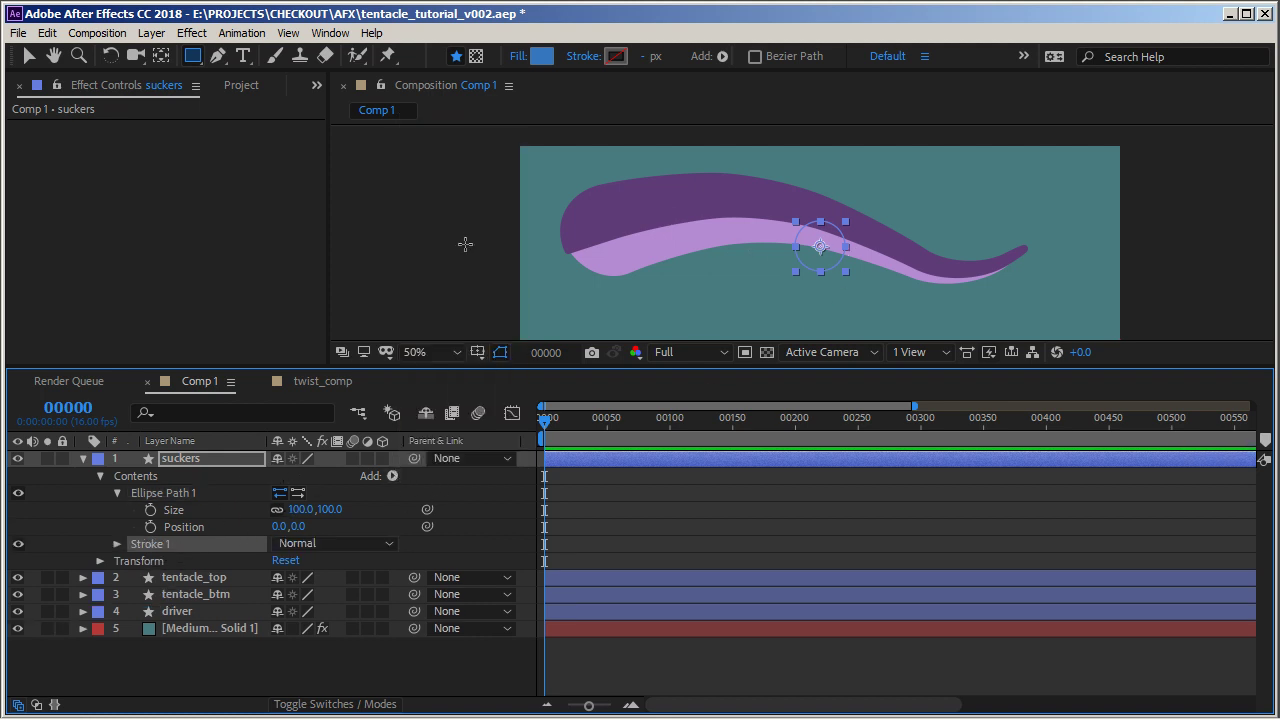
pyautogui.click(117, 544)
pyautogui.click(283, 578)
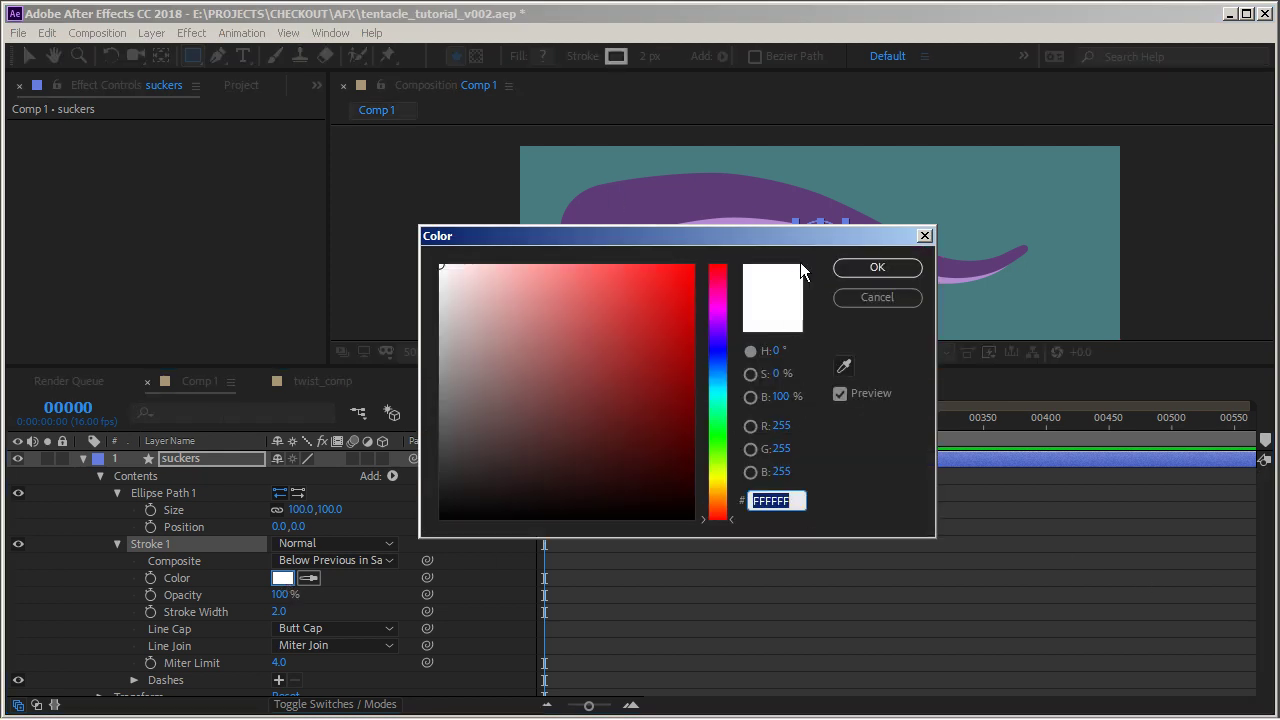
pyautogui.click(718, 367)
pyautogui.moveTo(544, 404); pyautogui.dragTo(552, 410)
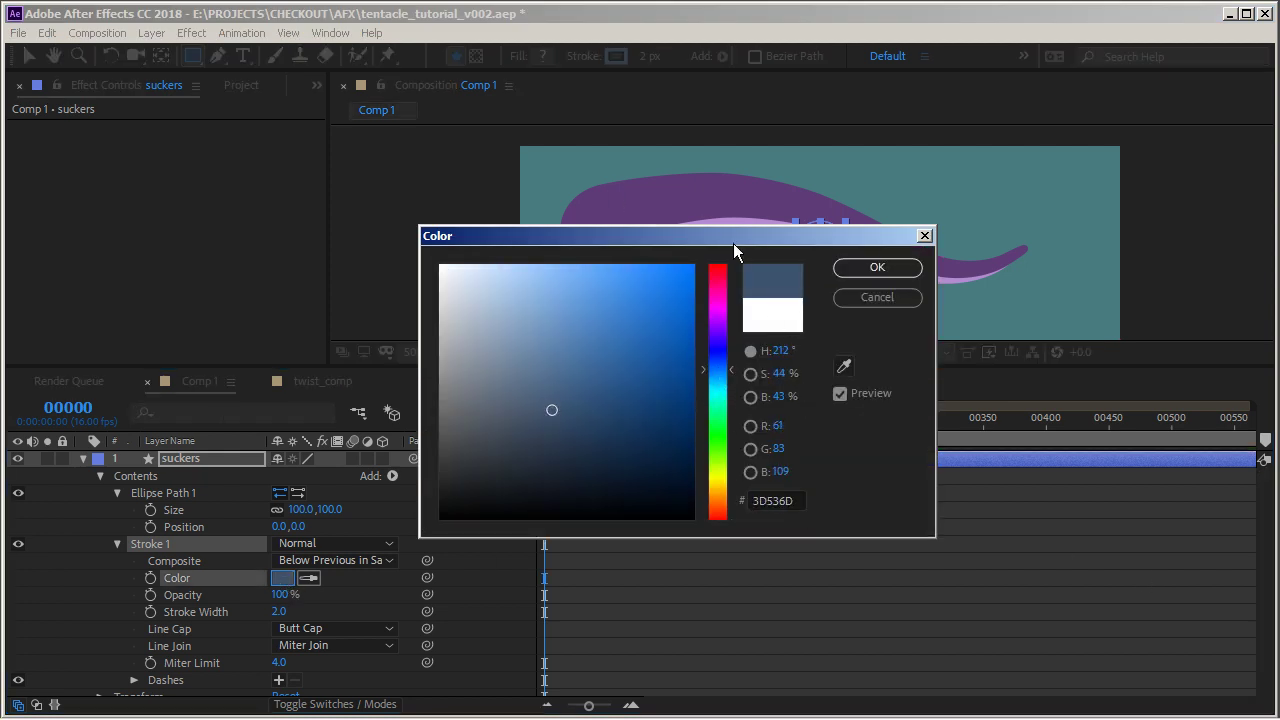
pyautogui.click(896, 273)
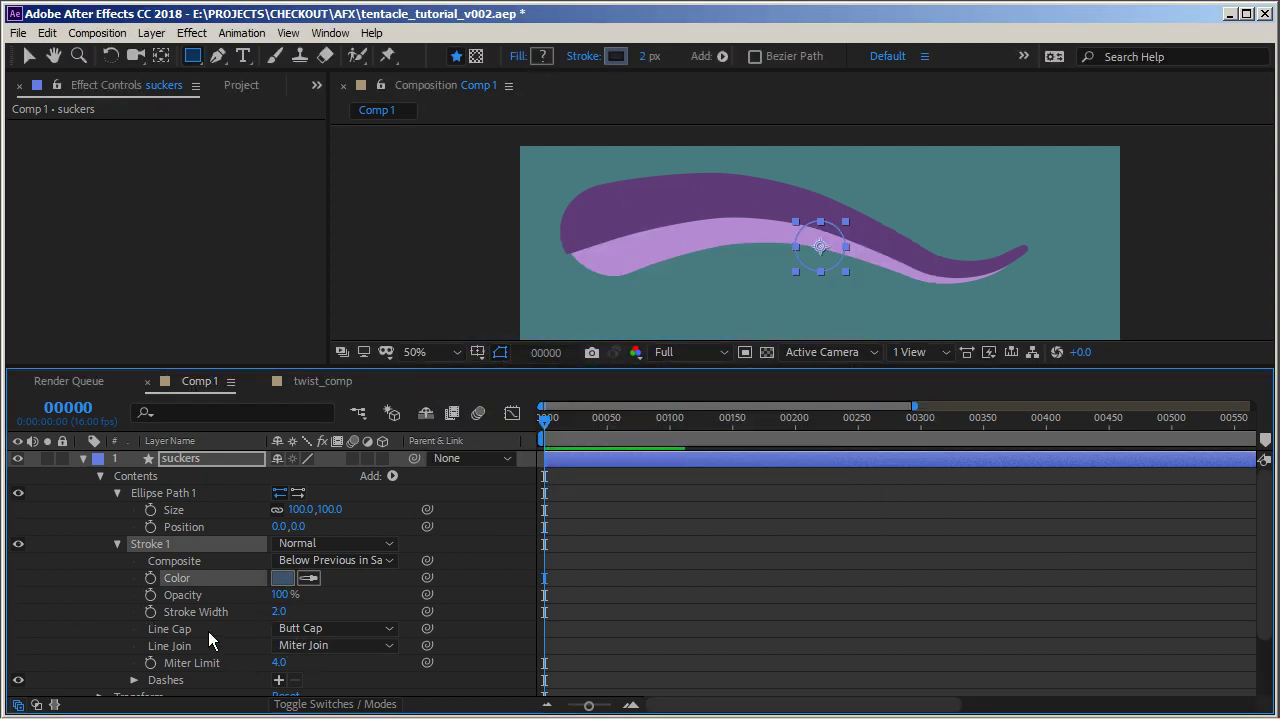
# Set the suckers ellipse size to 60, 44 and its stroke width to 18
pyautogui.moveTo(278, 611); pyautogui.dragTo(296, 612)
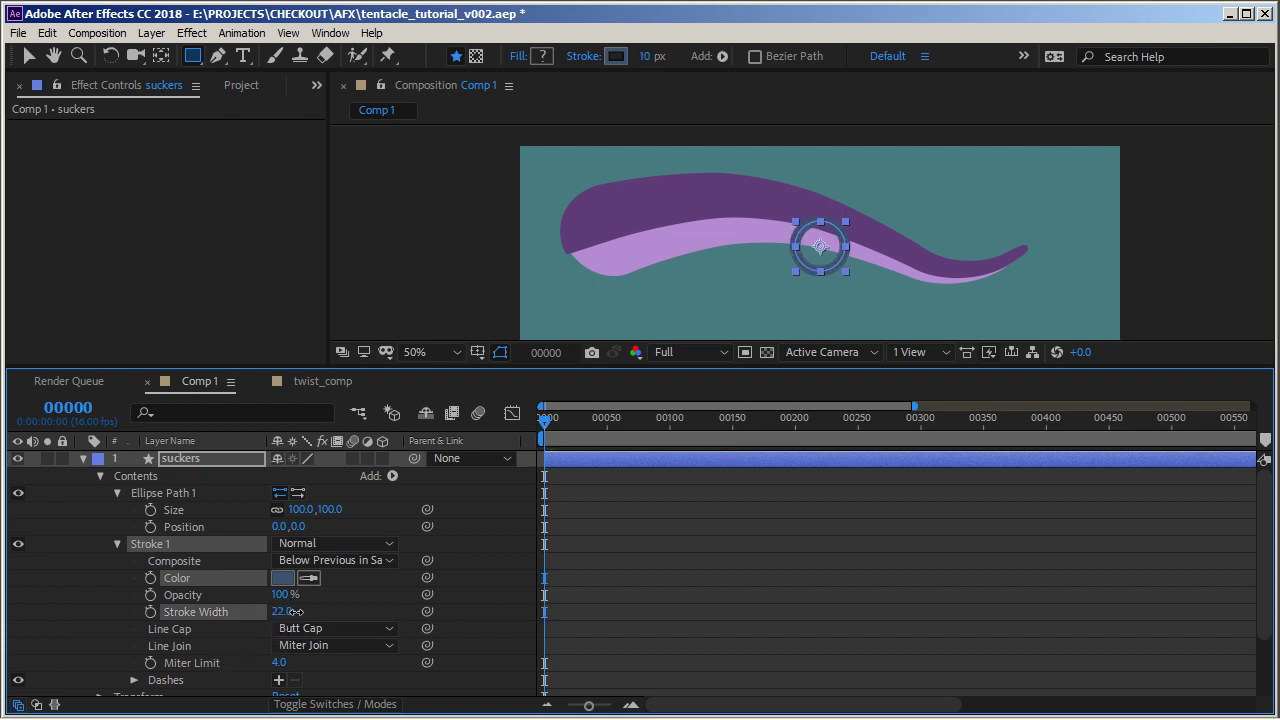
pyautogui.click(301, 510)
pyautogui.moveTo(304, 511); pyautogui.dragTo(284, 511)
pyautogui.moveTo(328, 511)
pyautogui.mouseDown()
pyautogui.moveTo(272, 515)
pyautogui.moveTo(281, 509)
pyautogui.mouseUp()
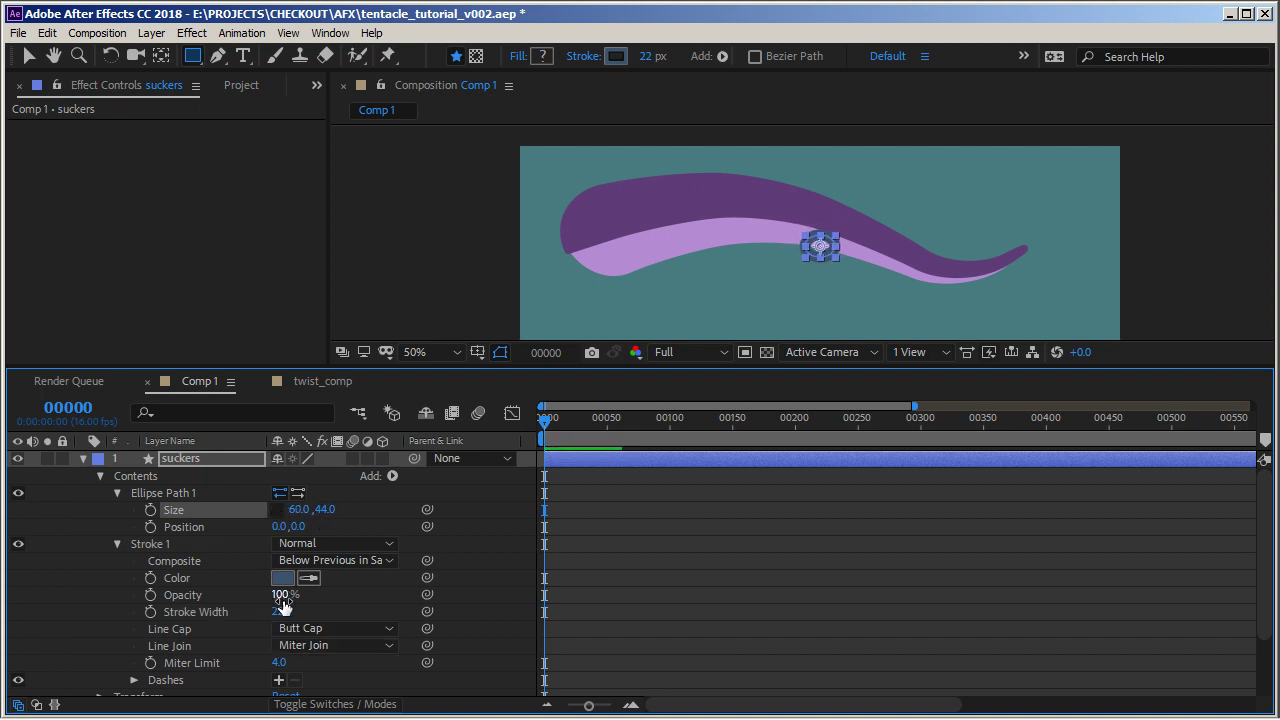
pyautogui.moveTo(282, 610); pyautogui.dragTo(279, 608)
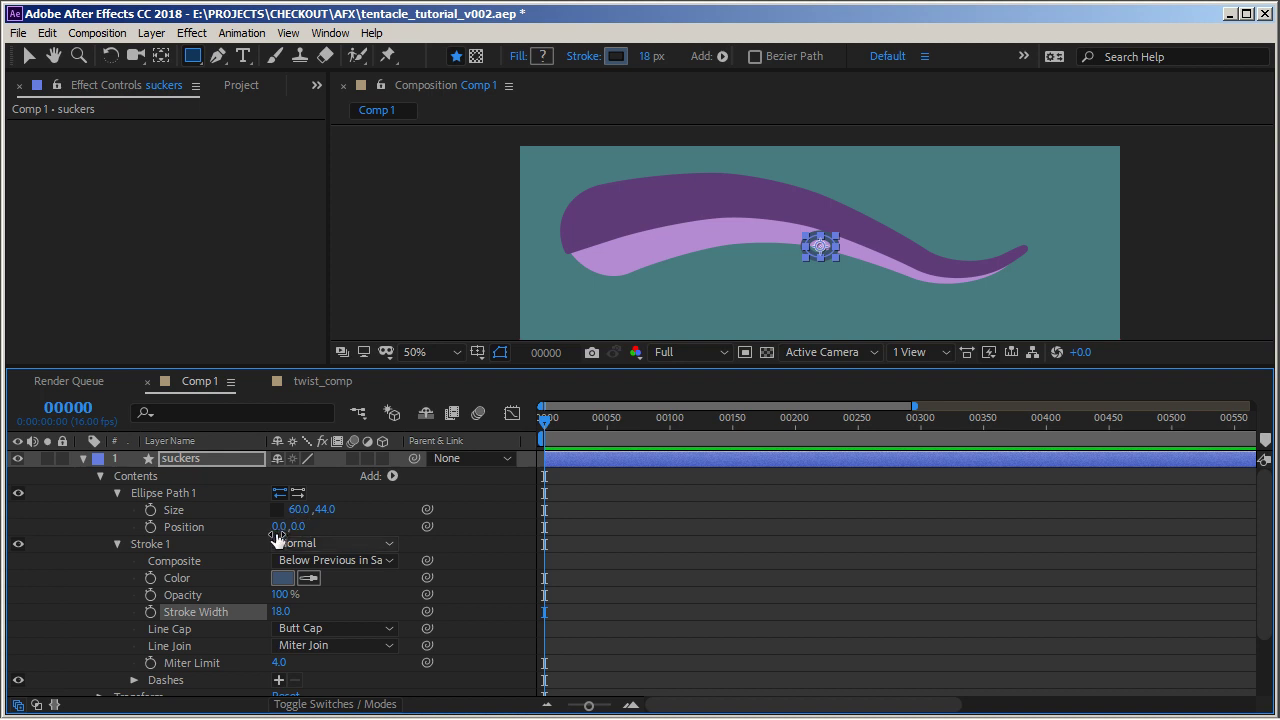
# Collapse the stroke and inspect the suckers layer's Transform properties
pyautogui.click(117, 544)
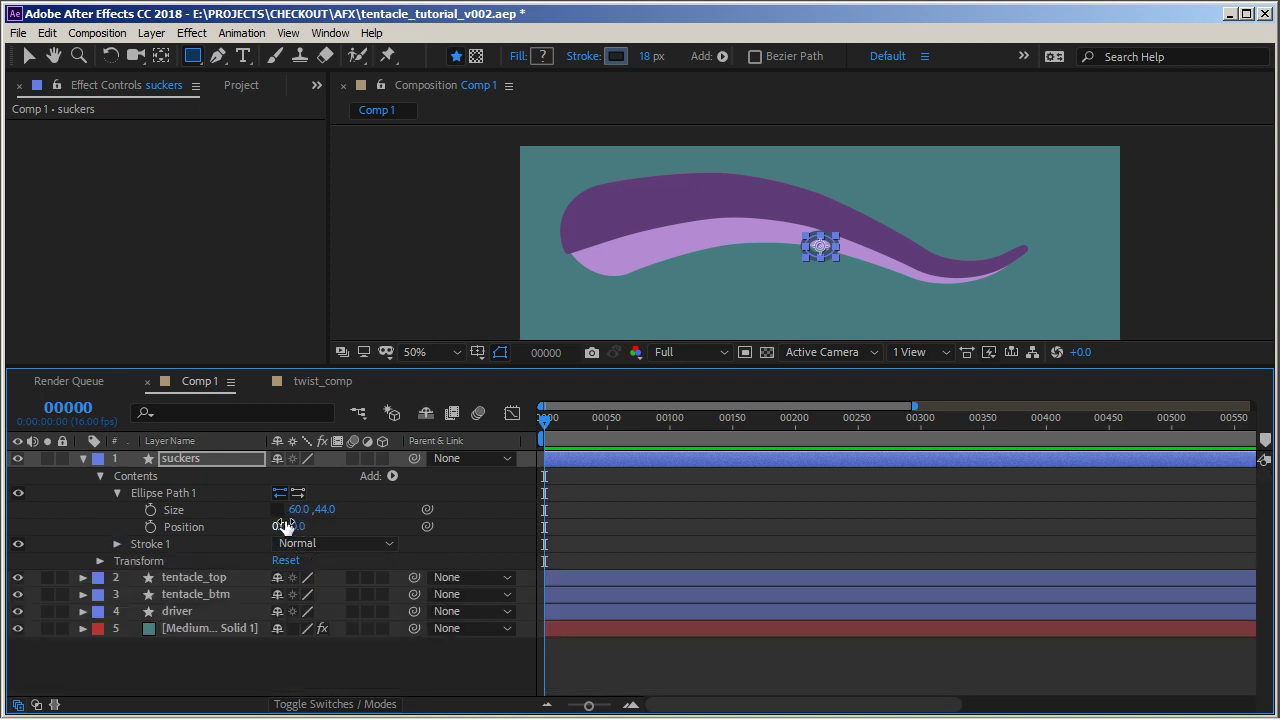
pyautogui.click(99, 561)
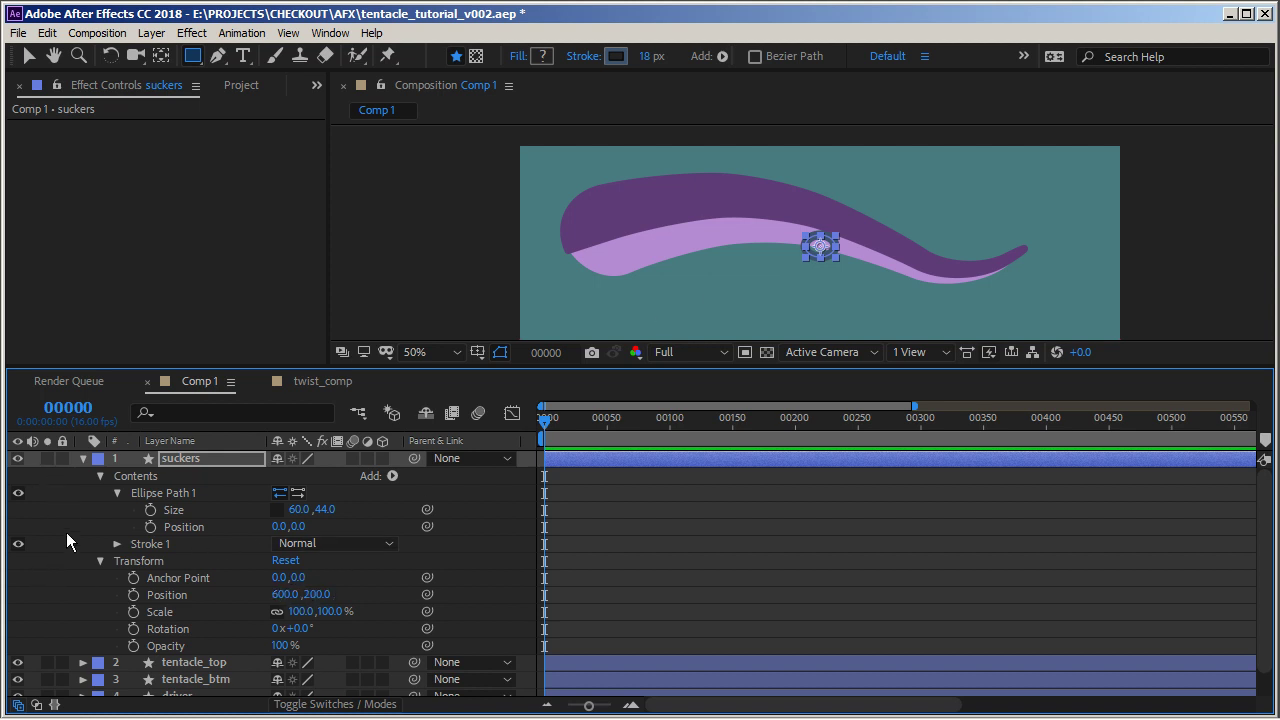
pyautogui.click(99, 561)
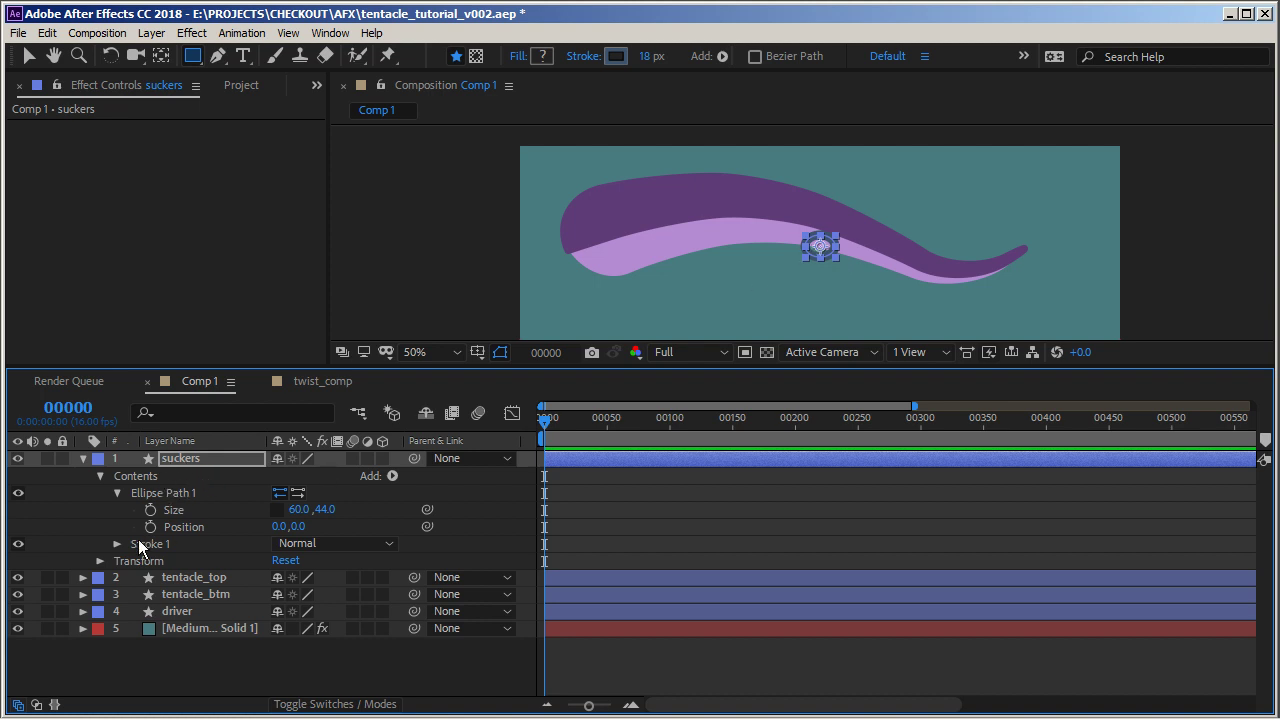
# Add an empty group to the suckers layer's contents and select its stroke
pyautogui.click(390, 476)
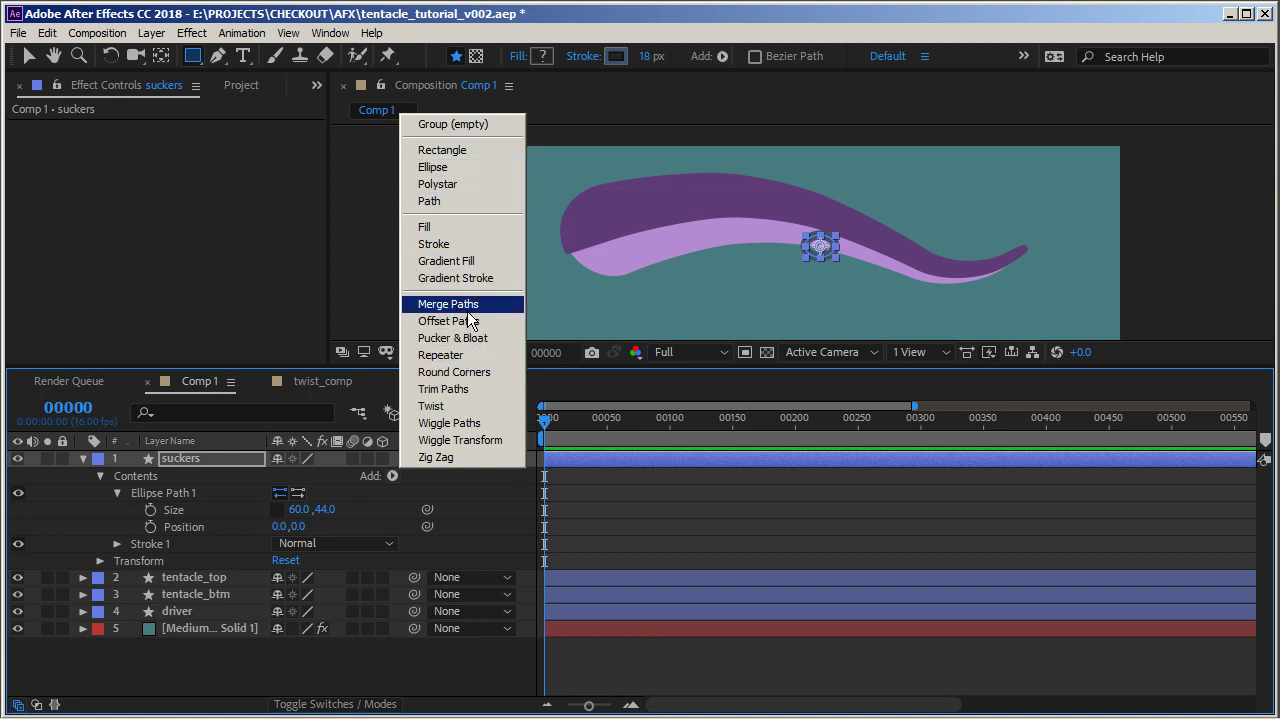
pyautogui.click(478, 125)
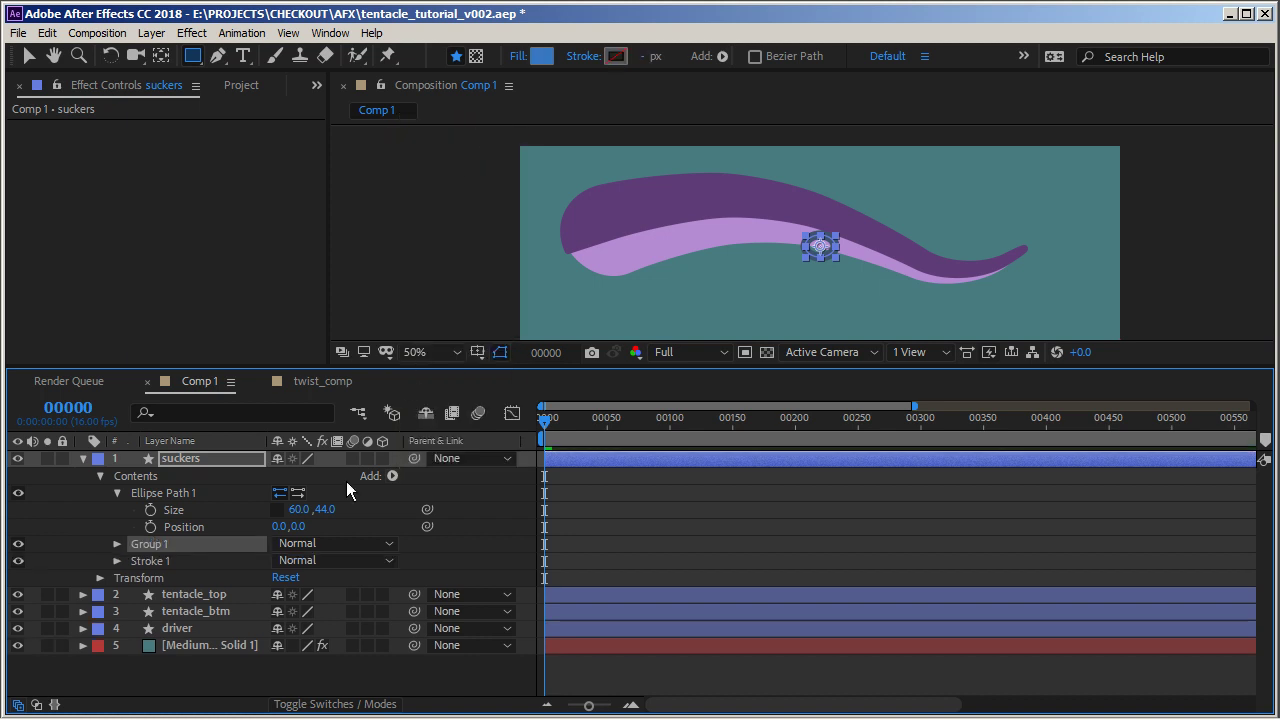
pyautogui.click(152, 563)
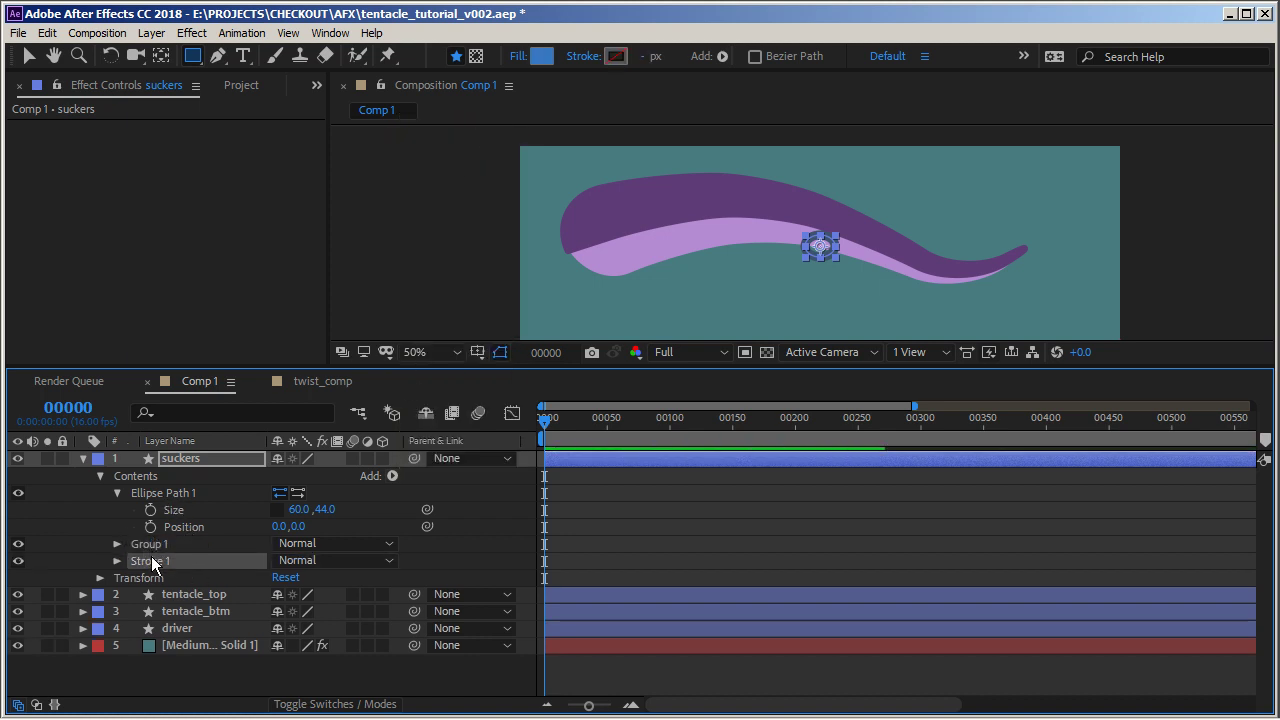
# Move the ellipse path into Group 1 and expand the group's Transform properties
pyautogui.keyDown('ctrl'); pyautogui.click(176, 494); pyautogui.keyUp('ctrl')
pyautogui.moveTo(179, 494); pyautogui.dragTo(160, 542)
pyautogui.click(154, 492)
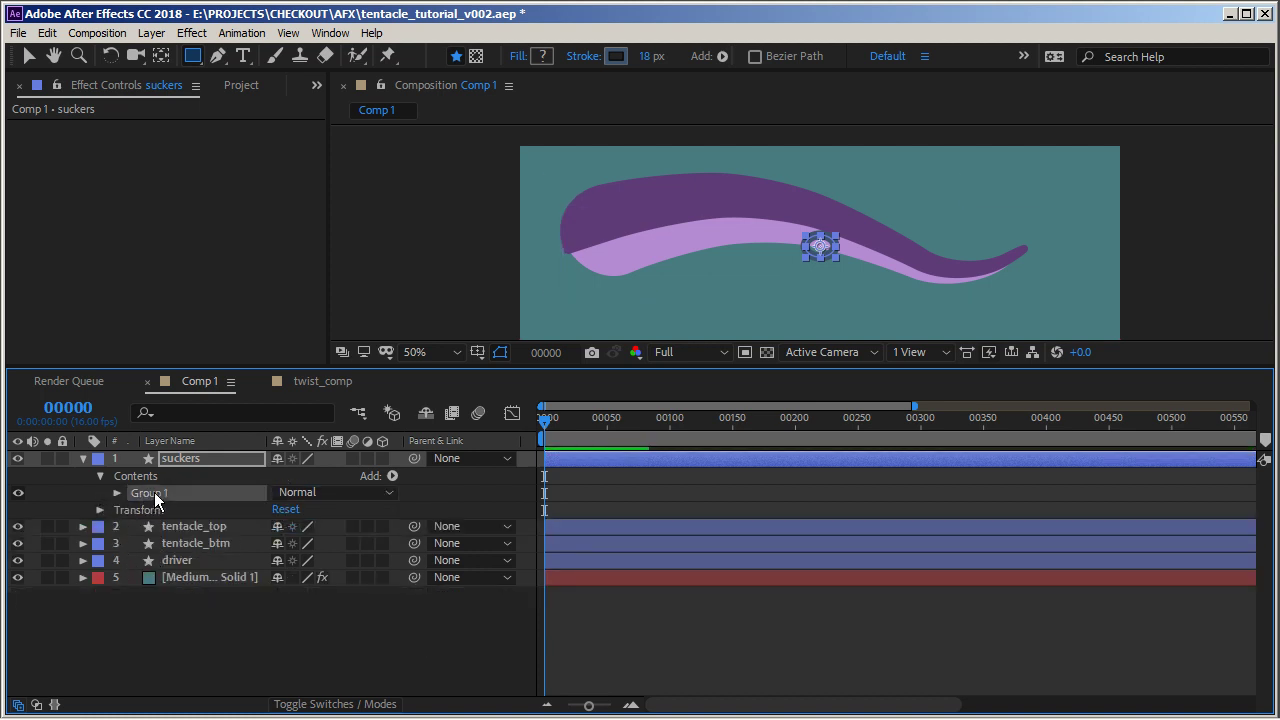
pyautogui.click(115, 493)
pyautogui.click(178, 543)
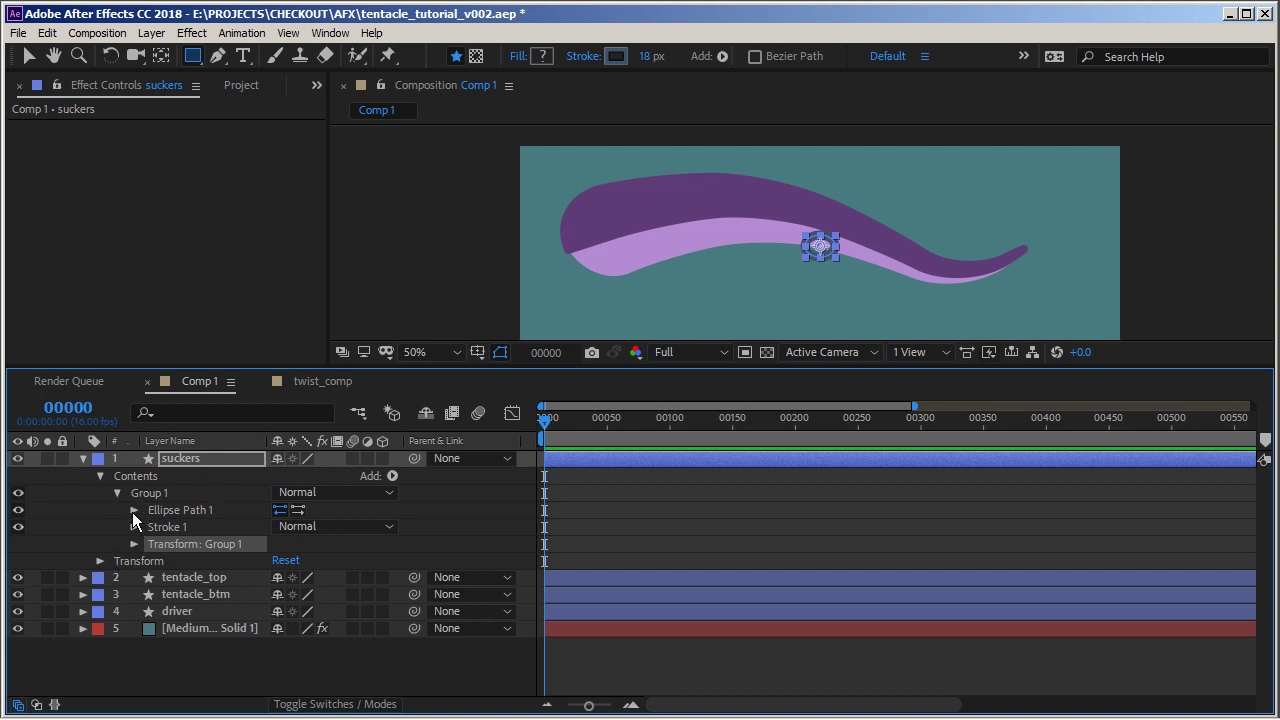
pyautogui.click(134, 544)
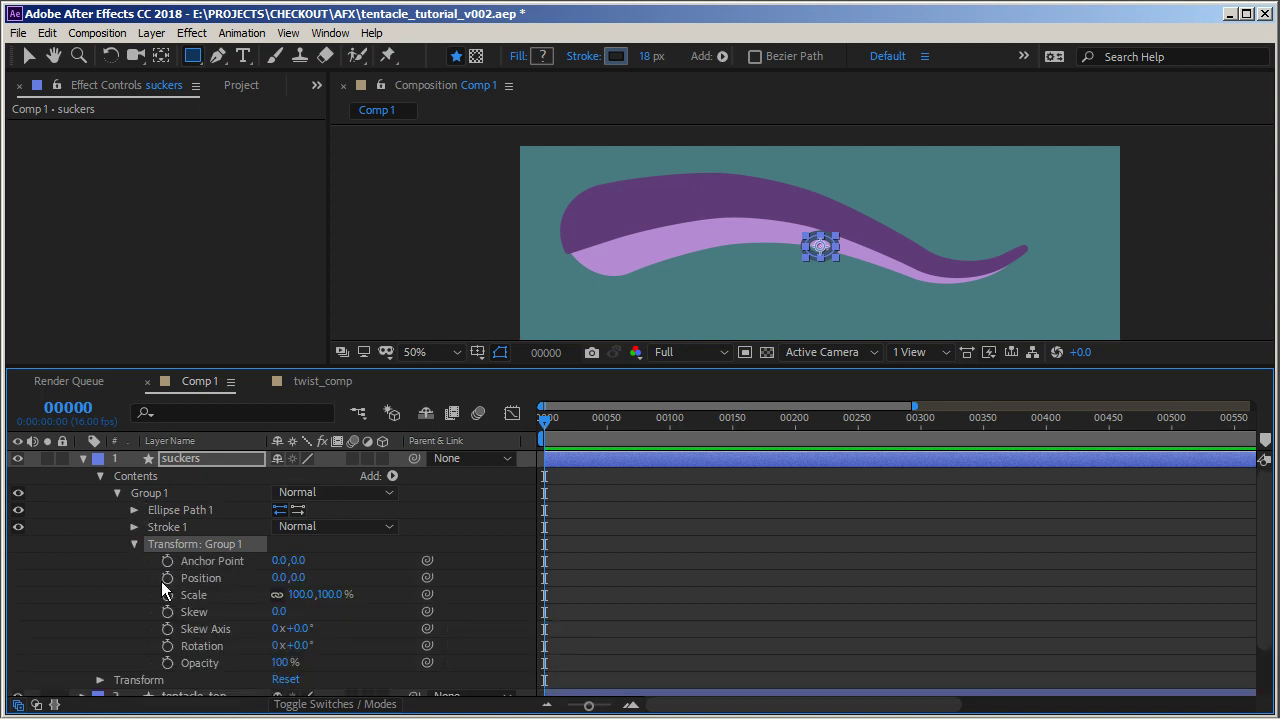
# Examine the driver layer's contents, including its Path 1 and stroke
pyautogui.scroll(-2, 120, 565)
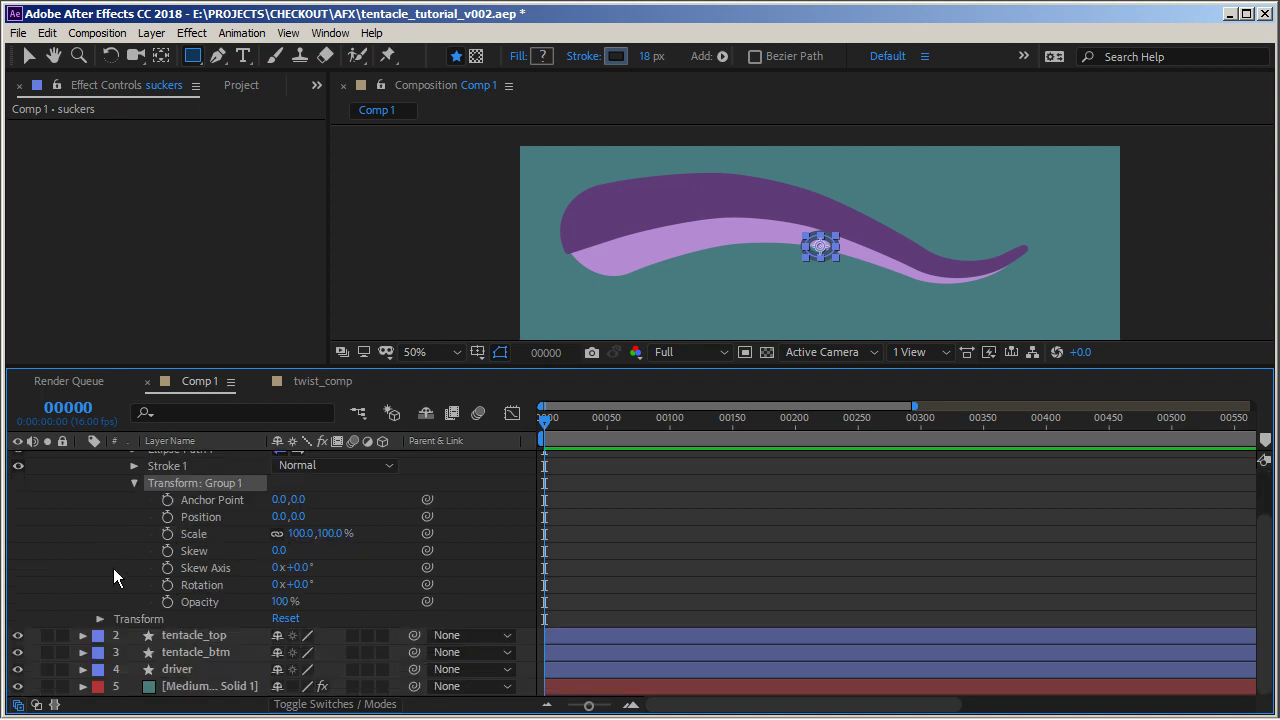
pyautogui.click(83, 669)
pyautogui.scroll(-1, 137, 630)
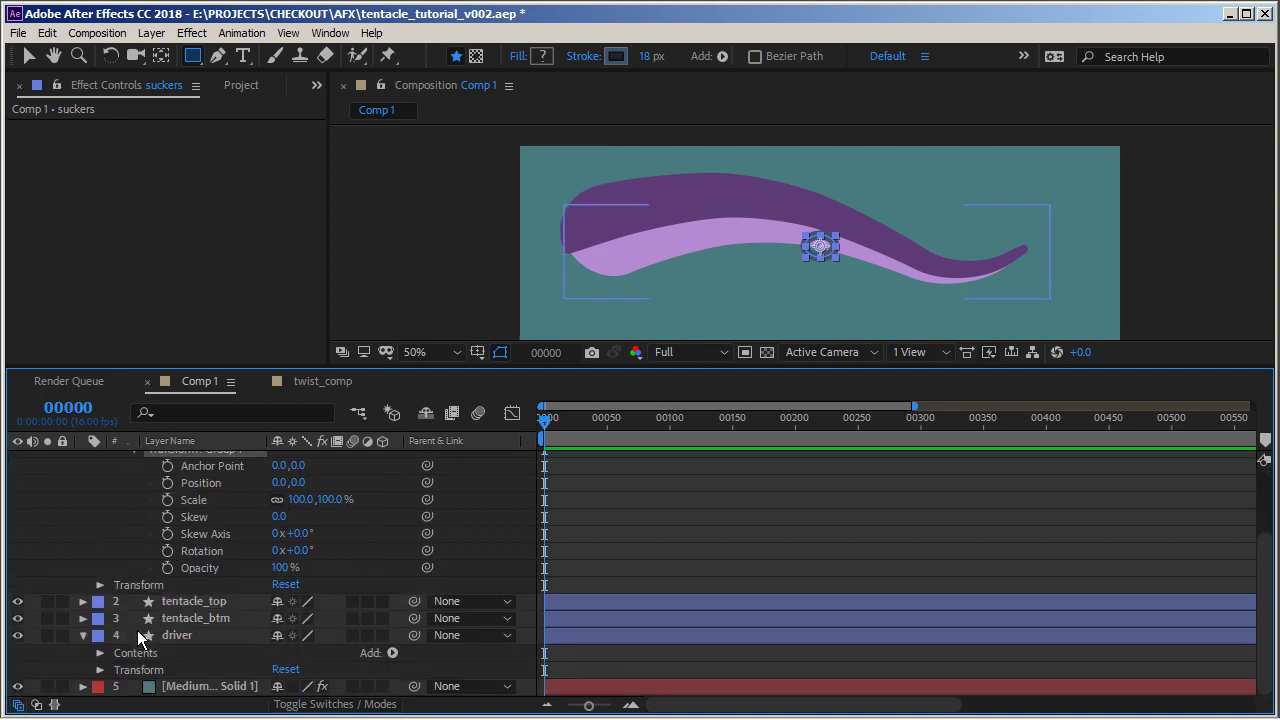
pyautogui.click(98, 652)
pyautogui.scroll(-4, 120, 630)
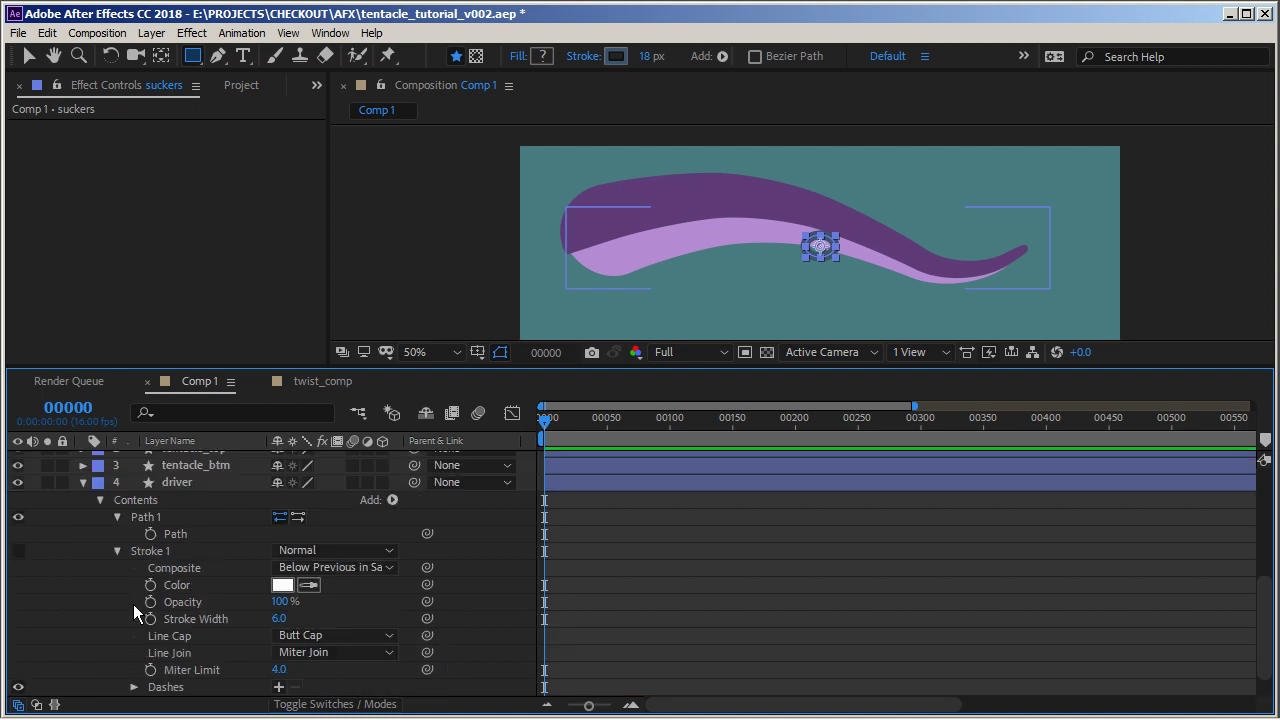
pyautogui.click(117, 551)
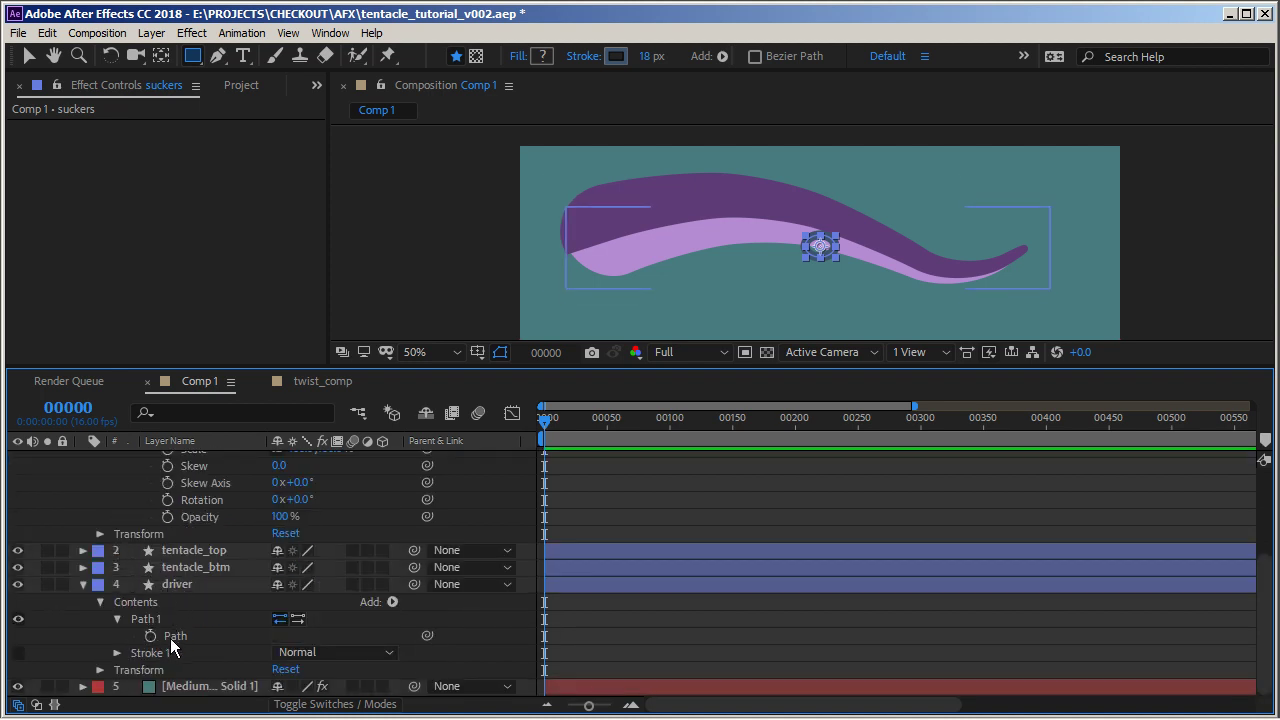
pyautogui.scroll(3, 245, 550)
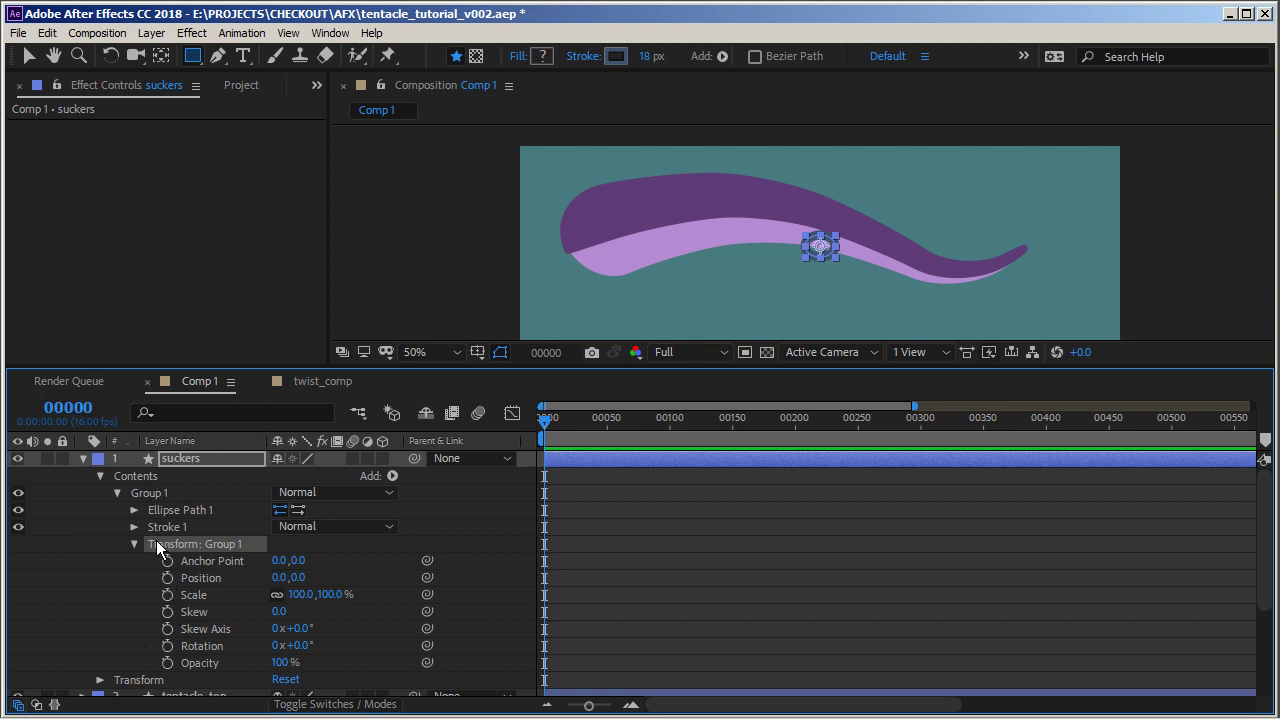
# Add an expression to Group 1's Position starting with path = a pick-whip link to the driver layer's Path 1 path
pyautogui.click(134, 510)
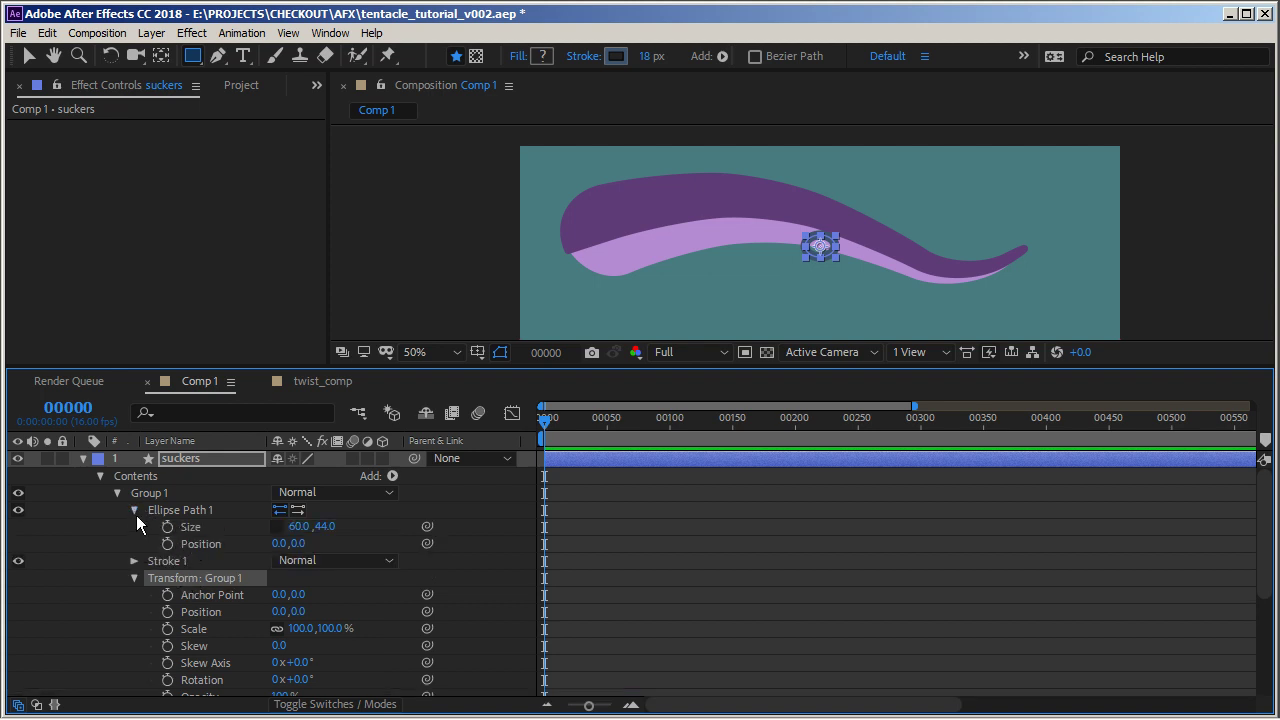
pyautogui.click(134, 510)
pyautogui.keyDown('alt'); pyautogui.click(167, 578); pyautogui.keyUp('alt')
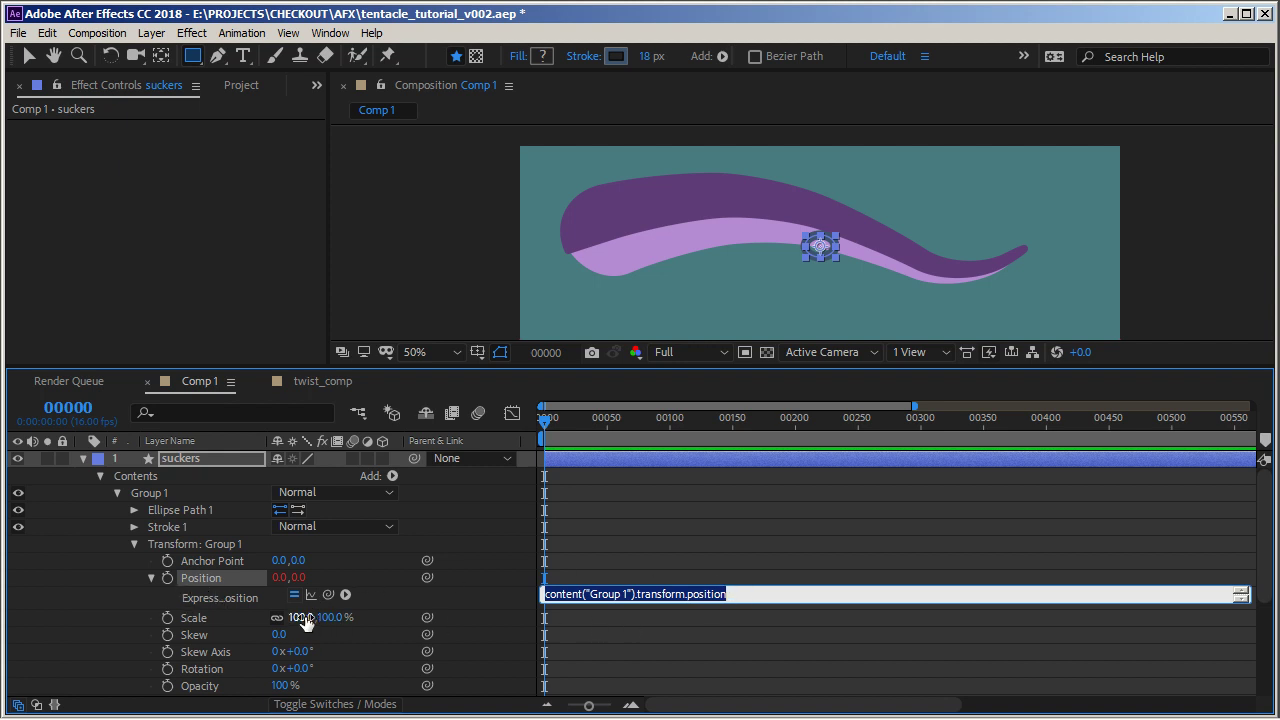
pyautogui.write('path ')
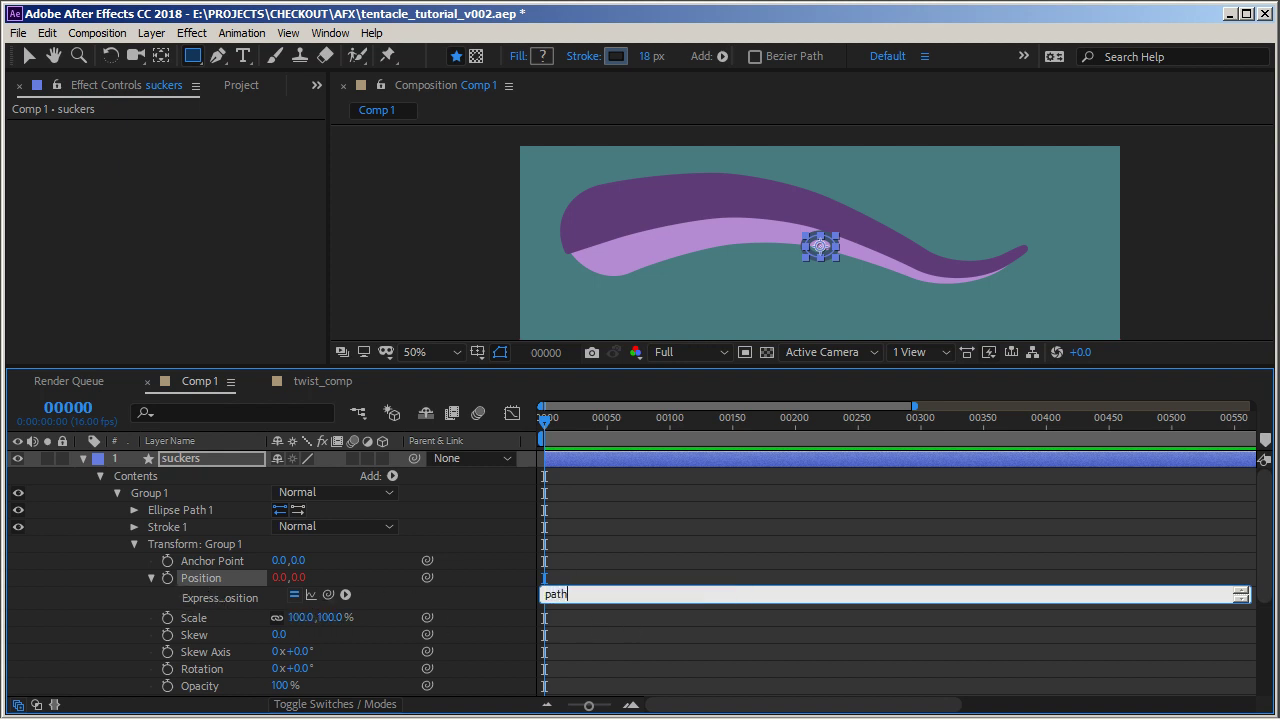
pyautogui.write('=')
pyautogui.moveTo(329, 594); pyautogui.dragTo(179, 635)
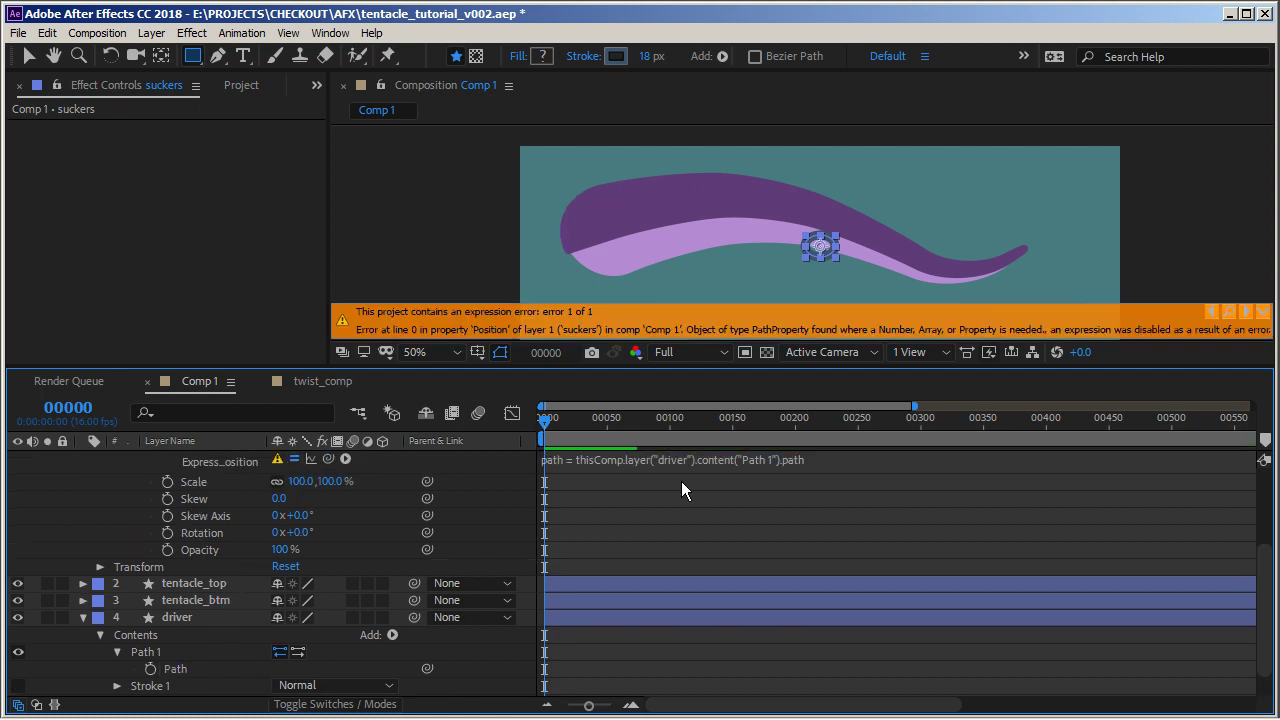
# Enlarge the Position expression field and add a line offset = 50
pyautogui.click(731, 456)
pyautogui.moveTo(833, 466); pyautogui.dragTo(842, 516)
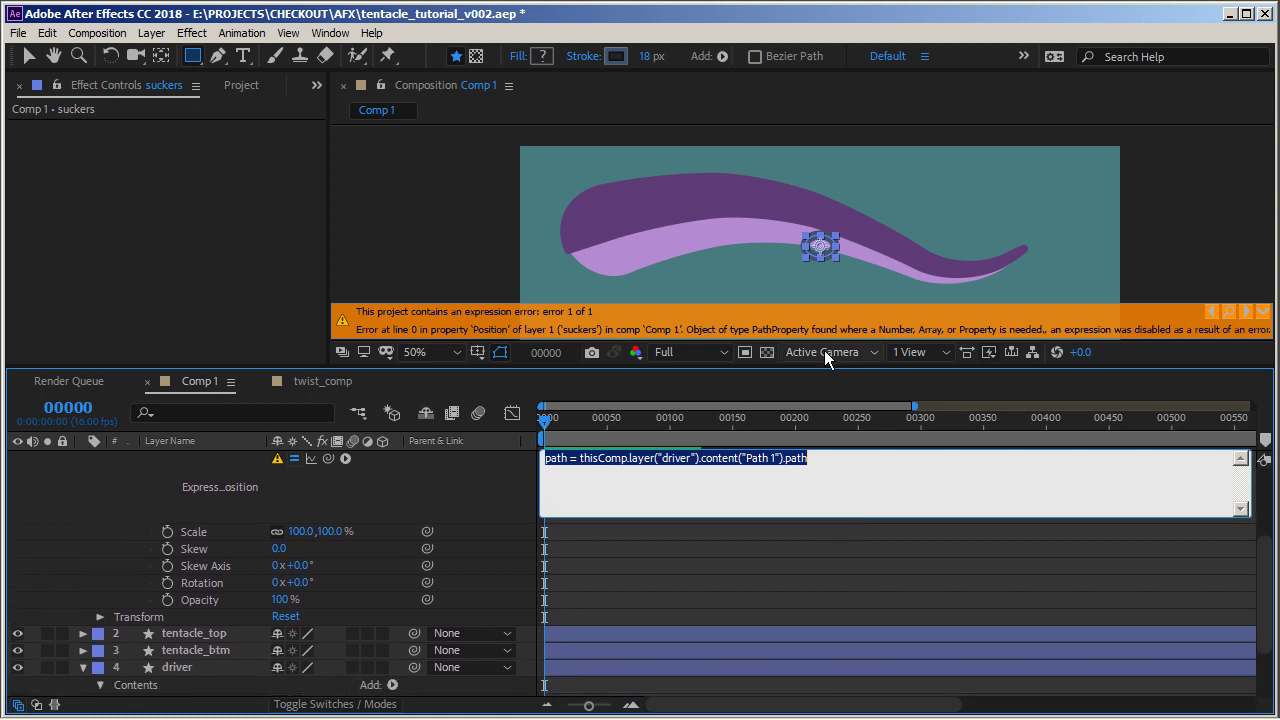
pyautogui.moveTo(829, 367); pyautogui.dragTo(830, 356)
pyautogui.click(812, 447)
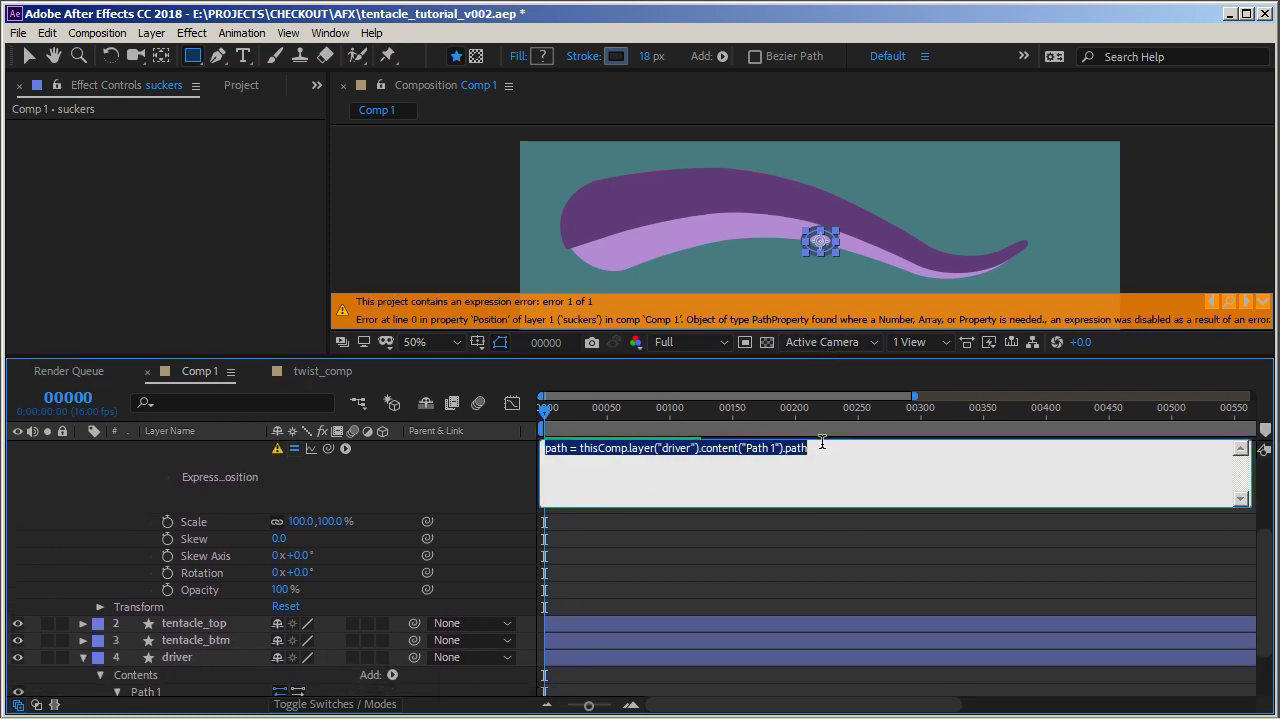
pyautogui.click(827, 449)
pyautogui.press('Return')
pyautogui.press('Return')
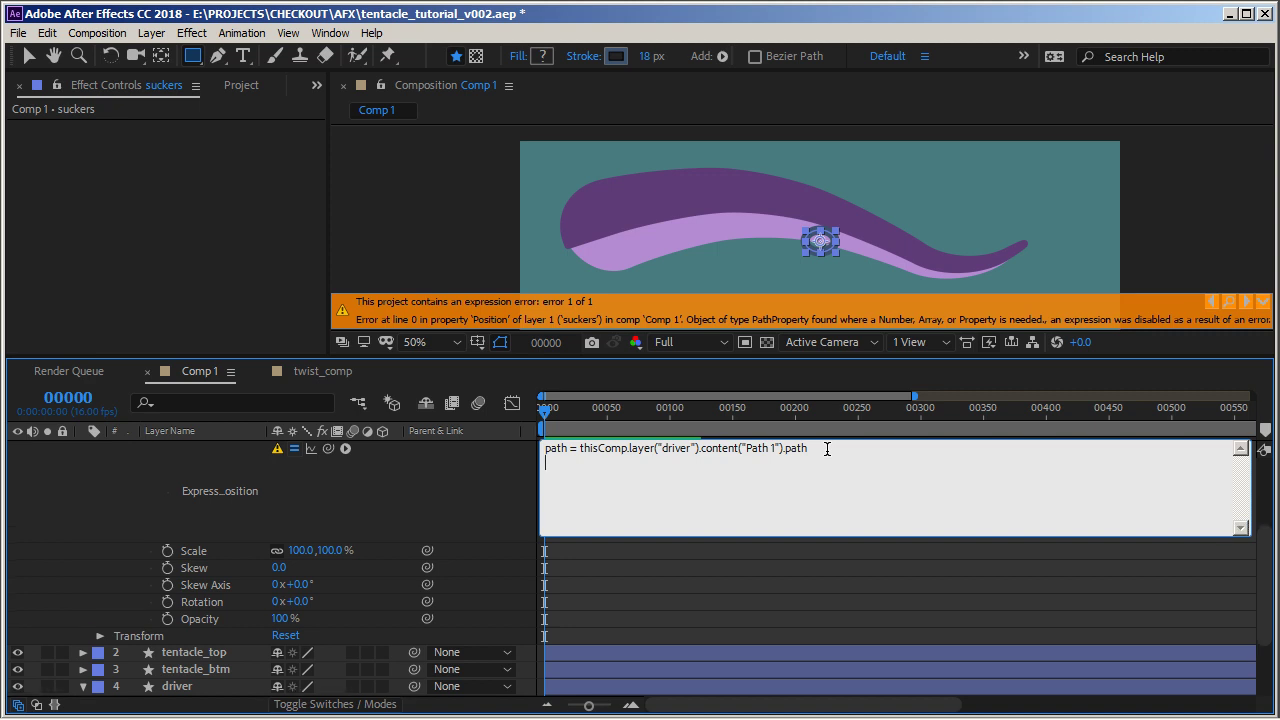
pyautogui.write('offset = 50')
pyautogui.press('Return')
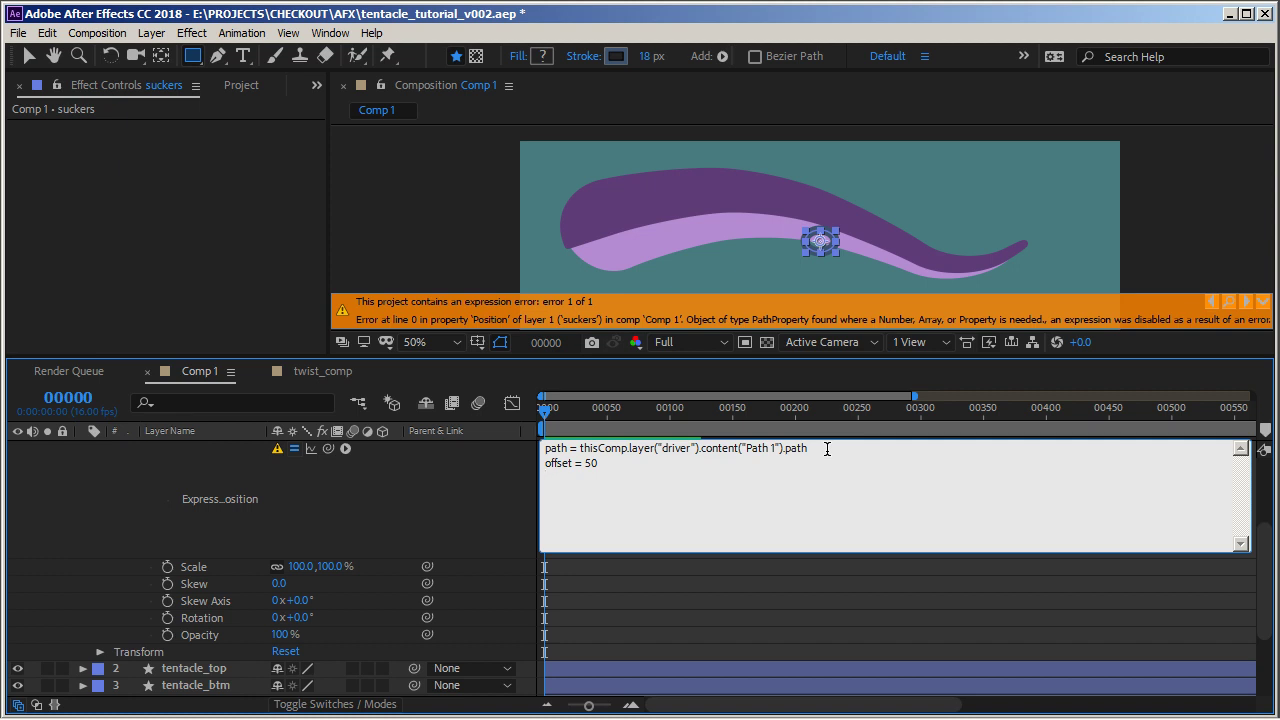
# Add lines pathValue = .2 and normal = path.normalOnPath(pathValue) to the Position expression
pyautogui.write('pathValue')
pyautogui.write('= .2')
pyautogui.press('Return')
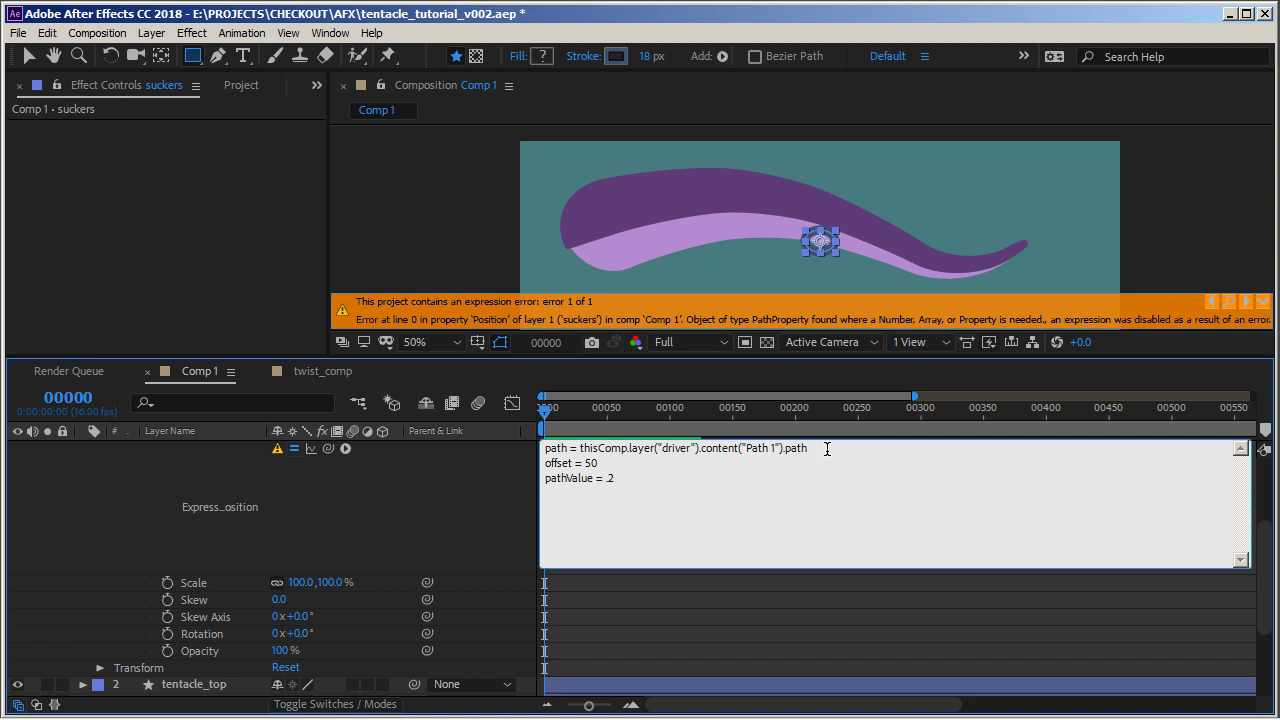
pyautogui.write('normal = path.normalOnPath')
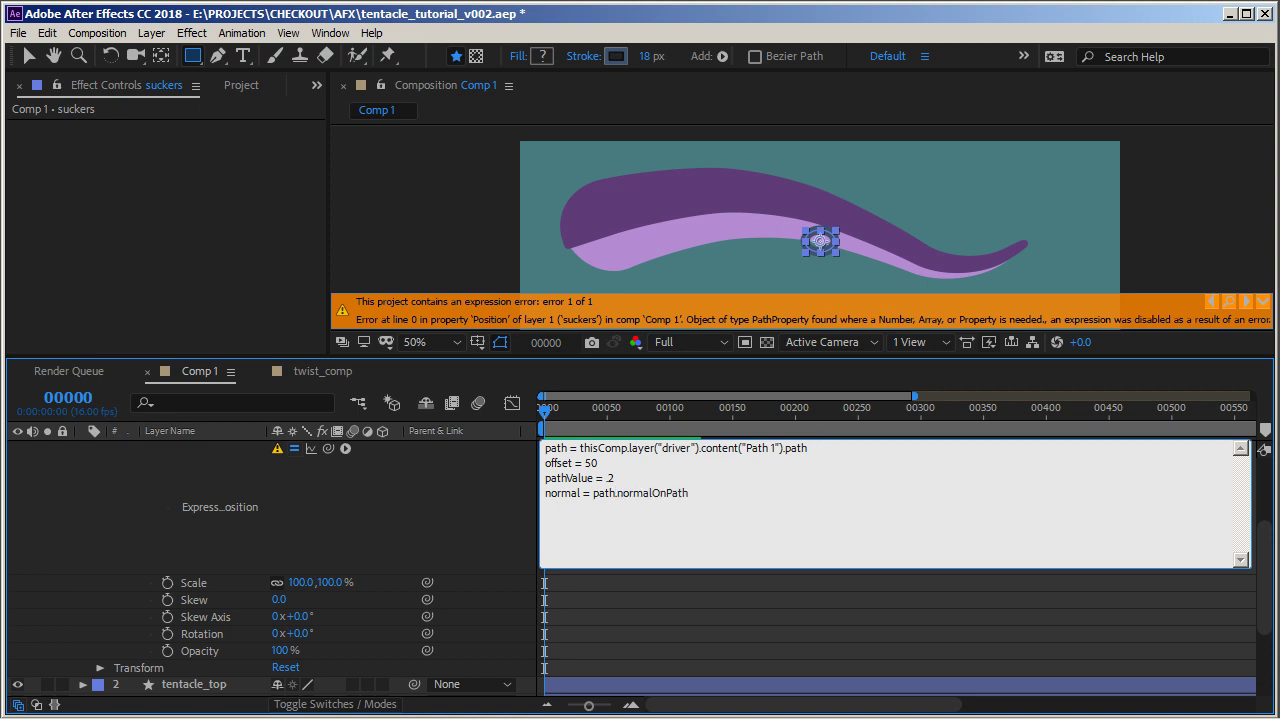
pyautogui.write('()')
pyautogui.write('pathValu')
pyautogui.write('e')
pyautogui.press('Return')
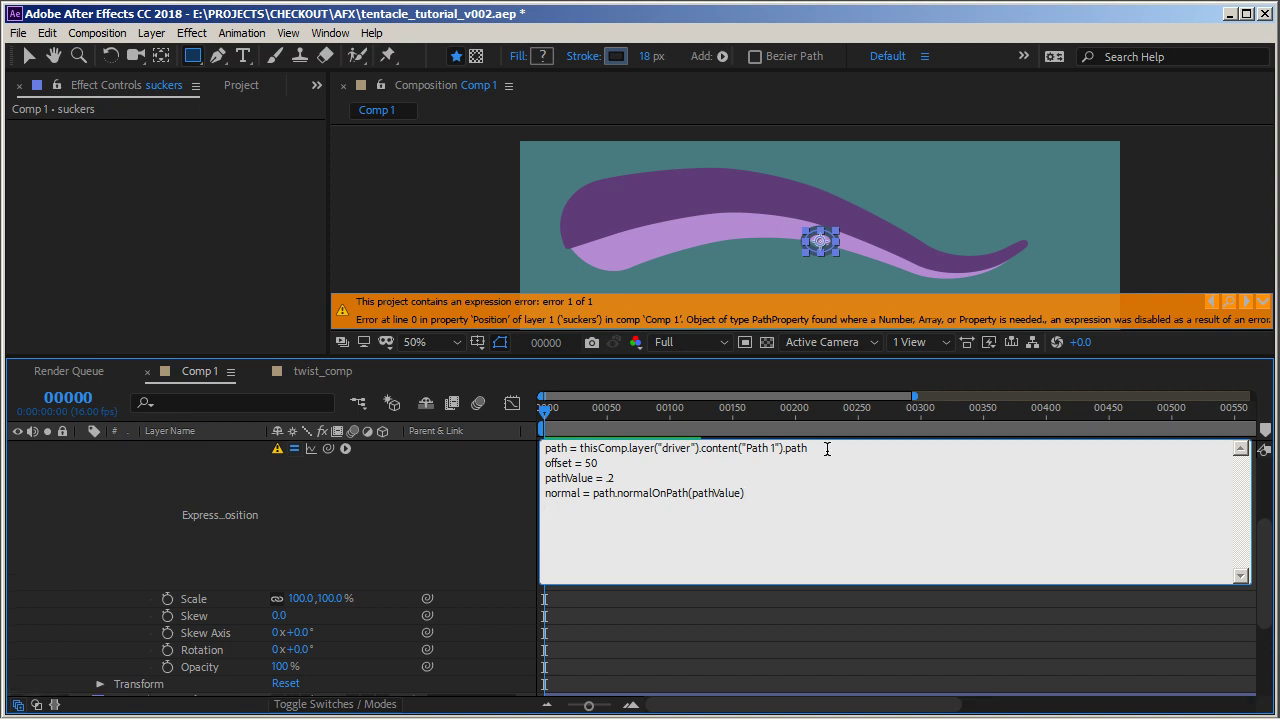
# Finish the Position expression with path.pointOnPath(pathValue) + (normal*offset)
pyautogui.write('path.pointOnPath(pathValue')
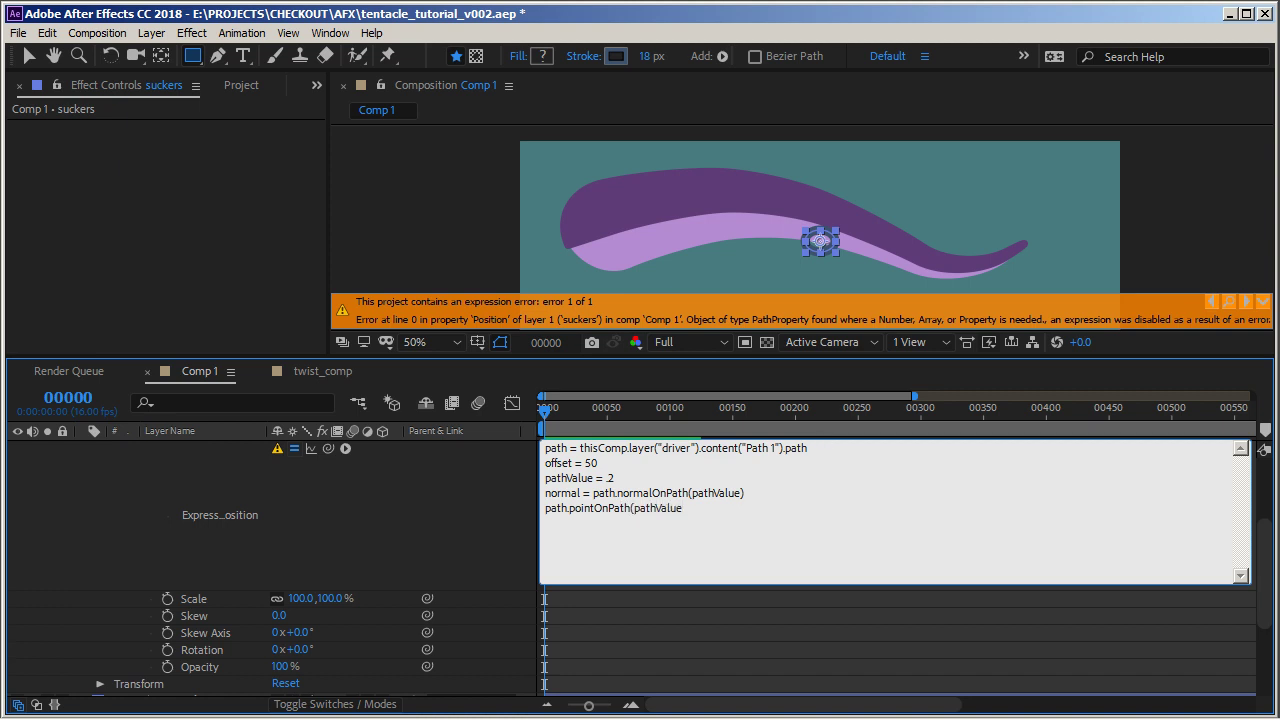
pyautogui.write(')')
pyautogui.write(' +')
pyautogui.write(' ()')
pyautogui.write('normal*')
pyautogui.write('offset')
pyautogui.press('KP_Enter')
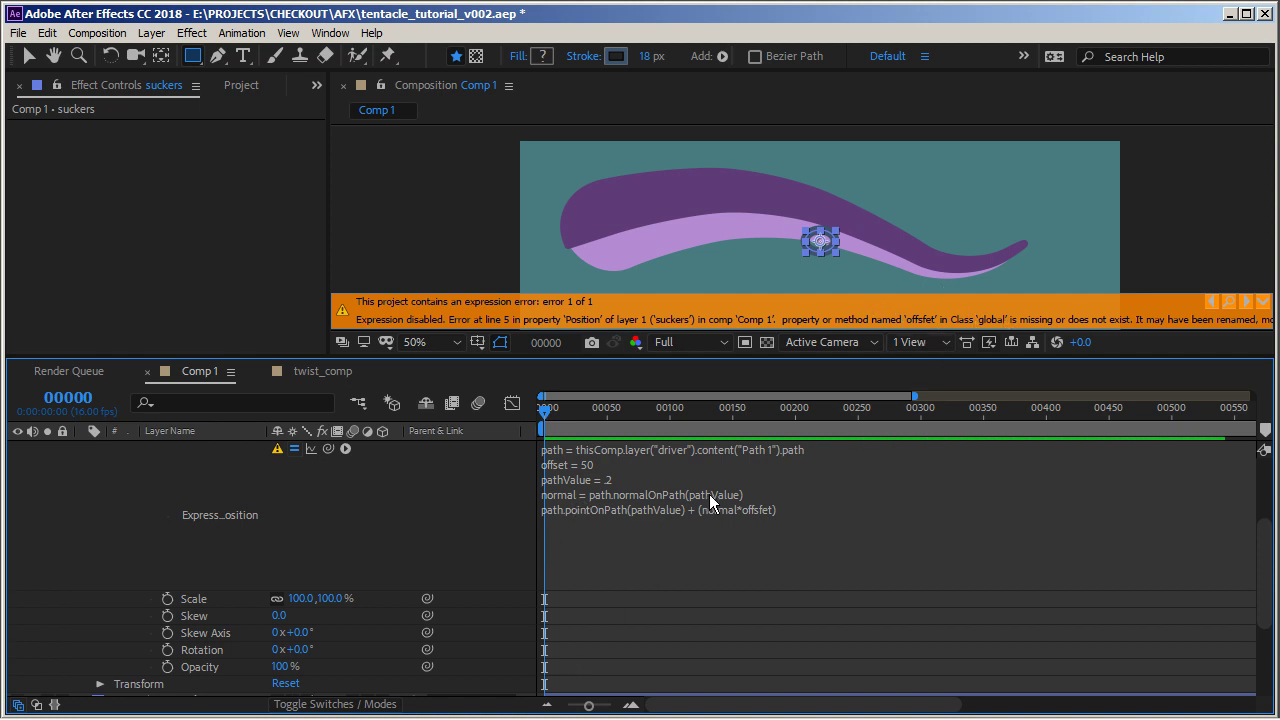
# Correct the end of the Position expression and apply it
pyautogui.click(555, 467)
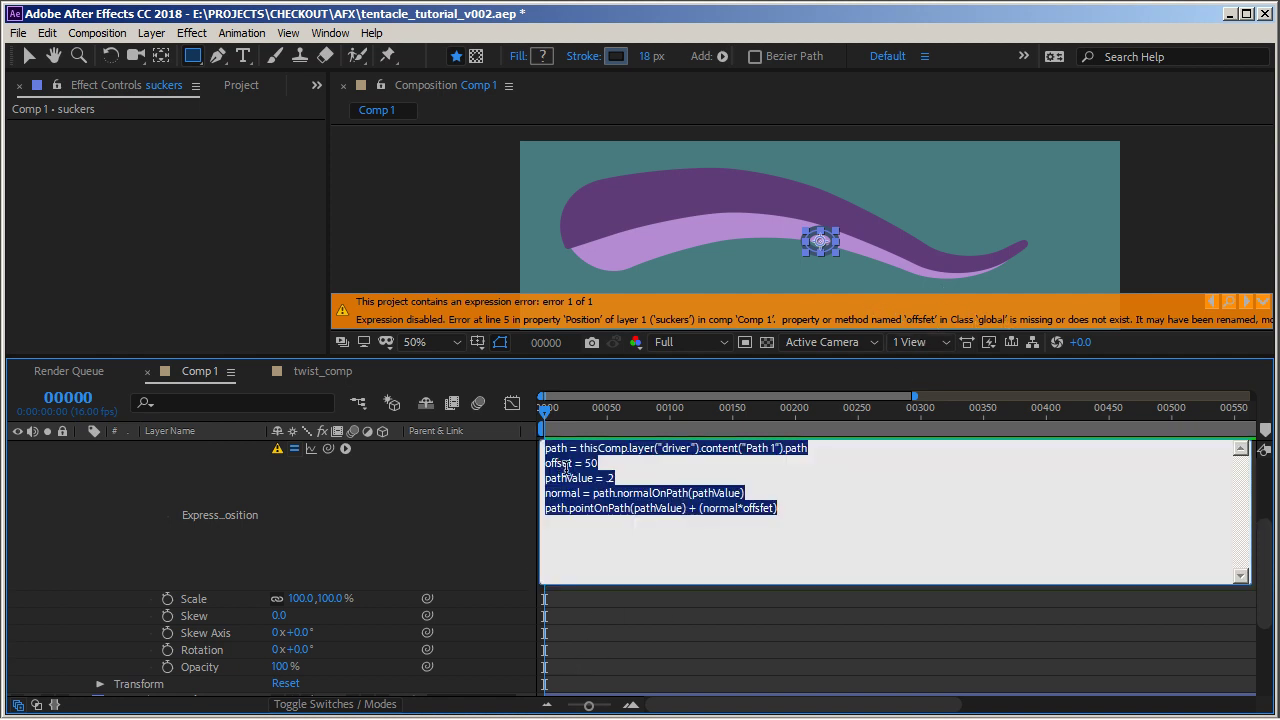
pyautogui.click(763, 513)
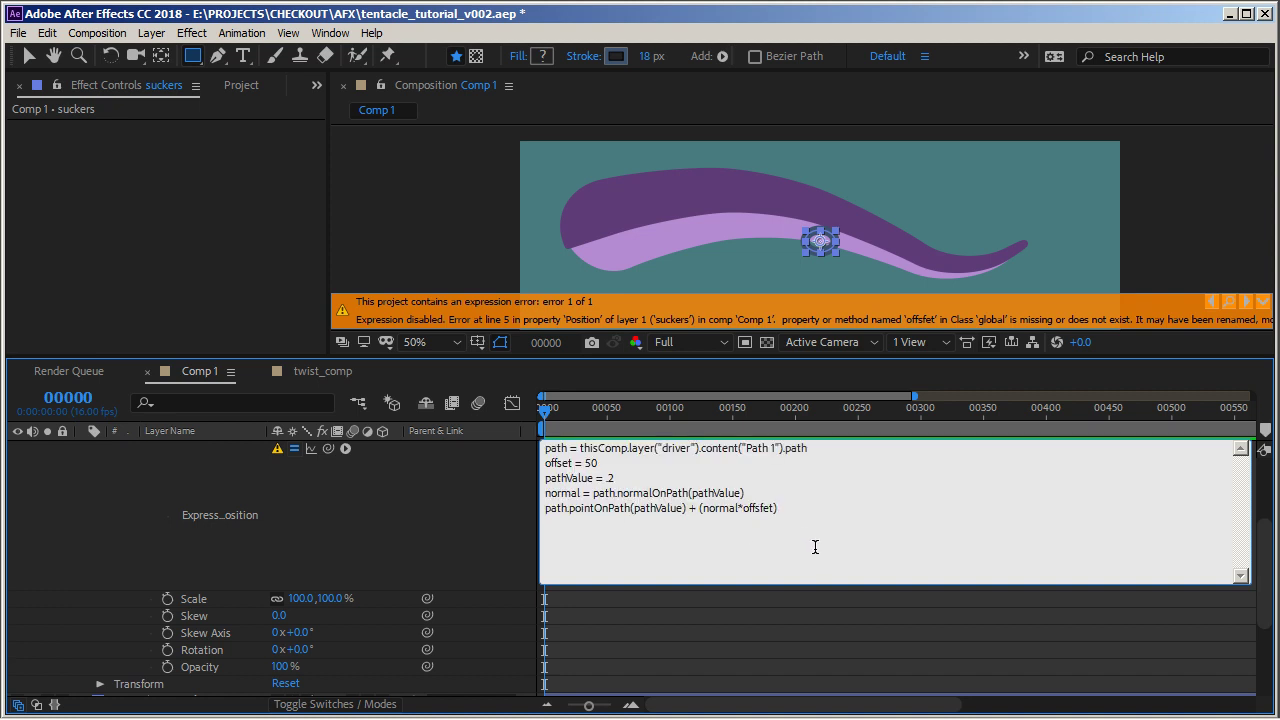
pyautogui.press('BackSpace')
pyautogui.press('KP_Enter')
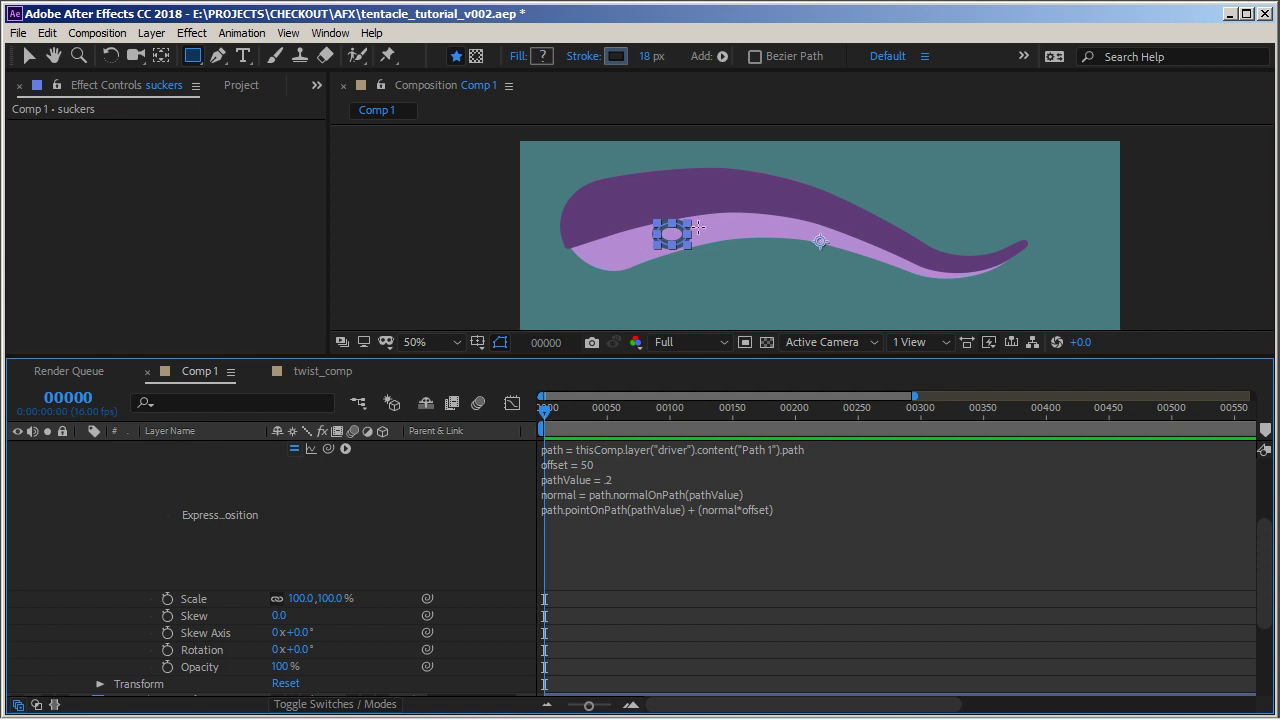
# Select the driver layer and reshape its path by moving a vertex and its handles
pyautogui.click(192, 507)
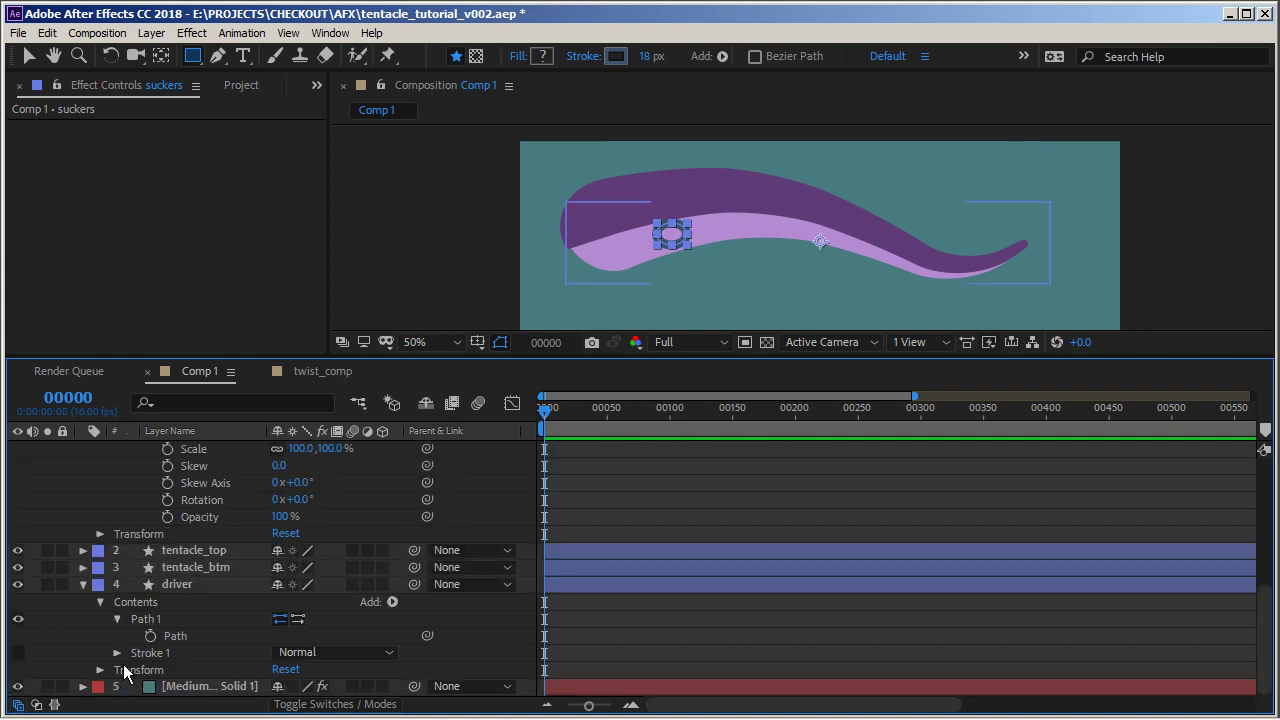
pyautogui.click(170, 586)
pyautogui.press('v')
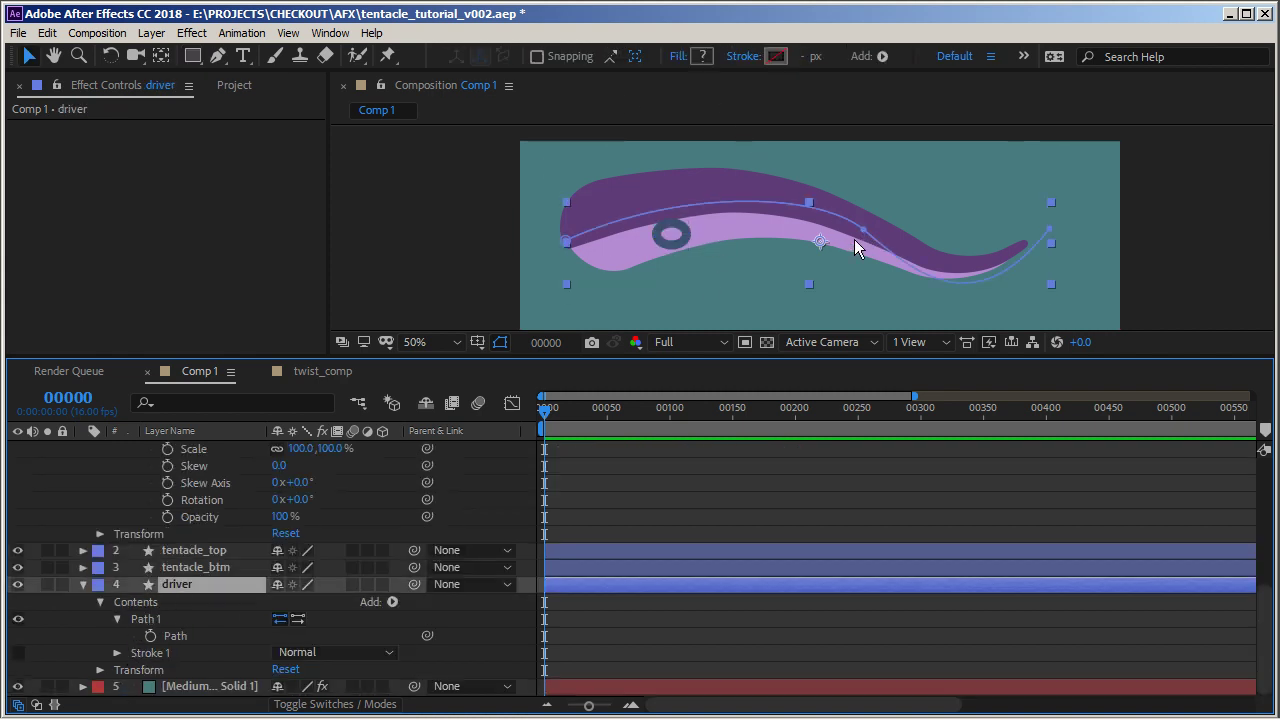
pyautogui.click(862, 228)
pyautogui.moveTo(822, 195)
pyautogui.mouseDown()
pyautogui.moveTo(807, 249)
pyautogui.moveTo(804, 199)
pyautogui.mouseUp()
pyautogui.moveTo(566, 240)
pyautogui.mouseDown()
pyautogui.moveTo(569, 194)
pyautogui.moveTo(578, 295)
pyautogui.moveTo(584, 246)
pyautogui.mouseUp()
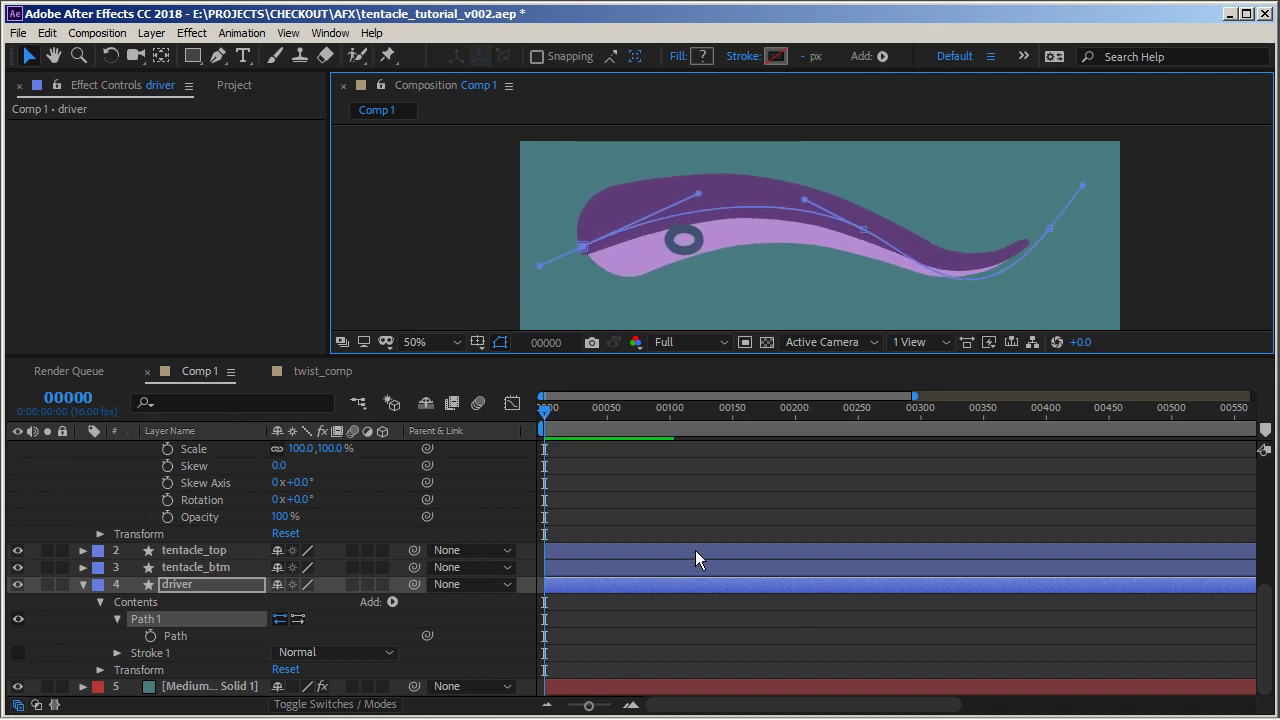
# Add an expression to Group 1's Rotation with path = a pick-whip link to the driver layer's Path 1 path
pyautogui.scroll(3, 195, 490)
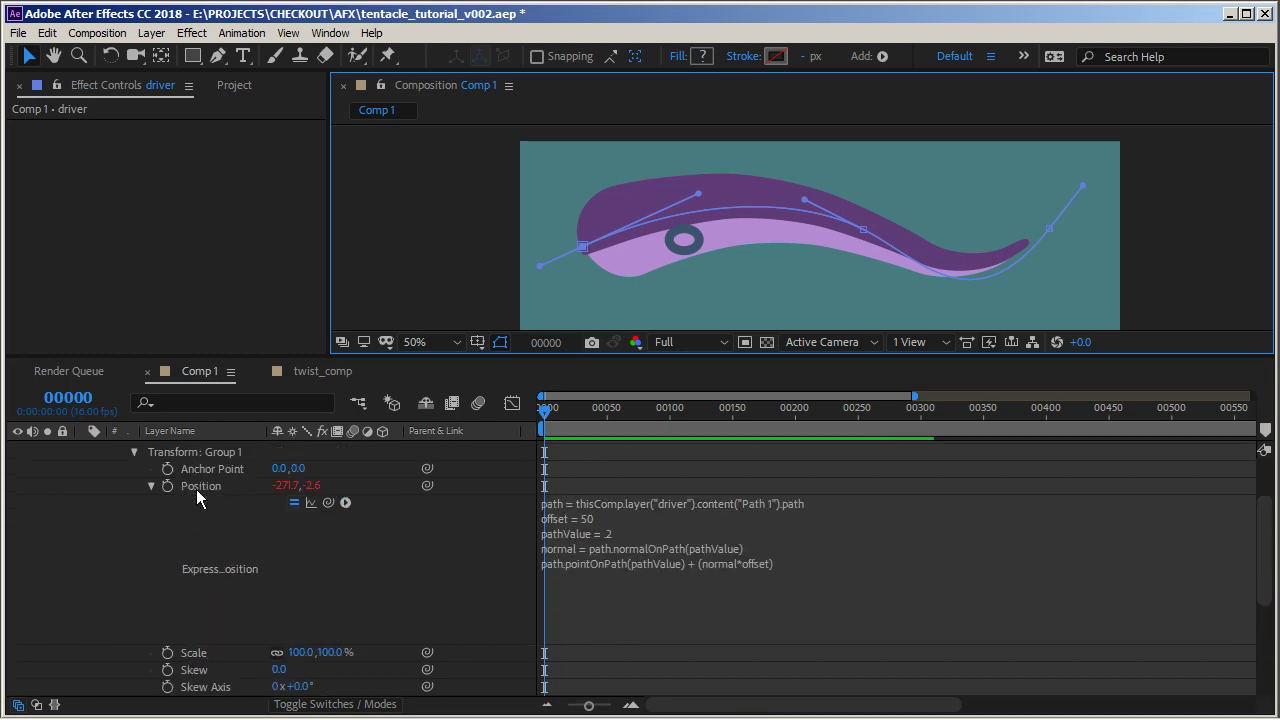
pyautogui.click(150, 486)
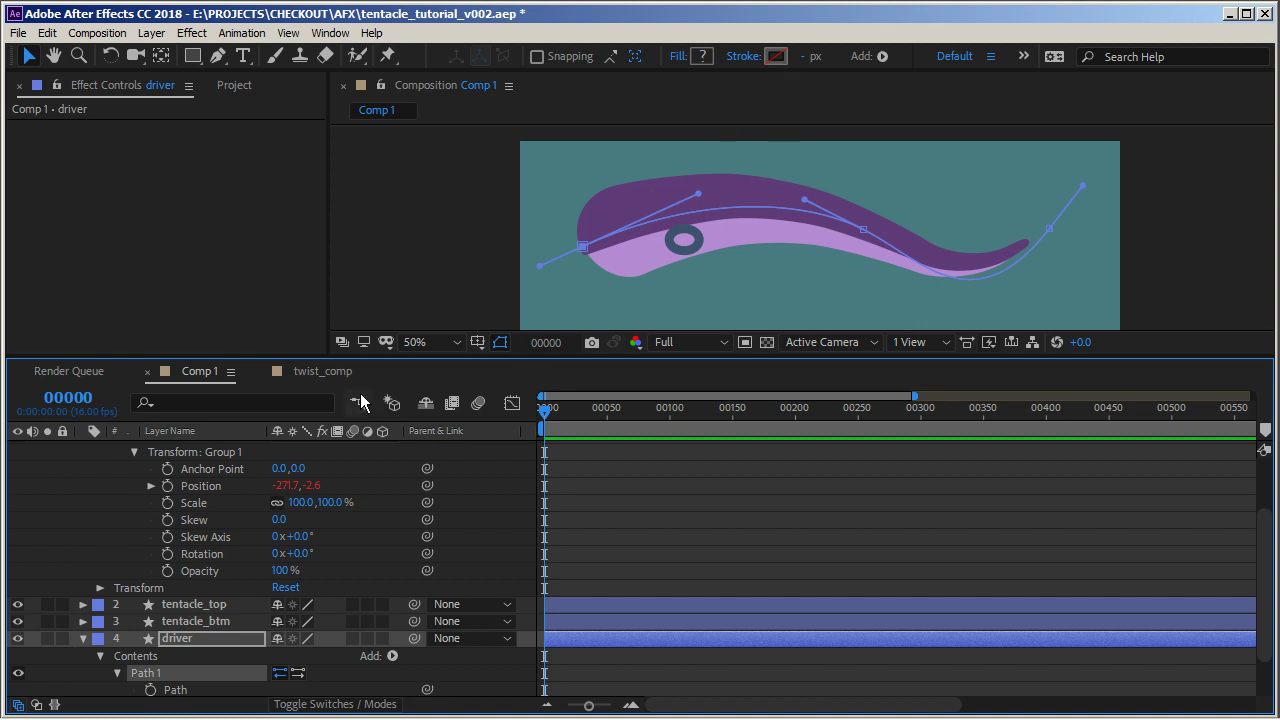
pyautogui.keyDown('alt'); pyautogui.click(168, 553); pyautogui.keyUp('alt')
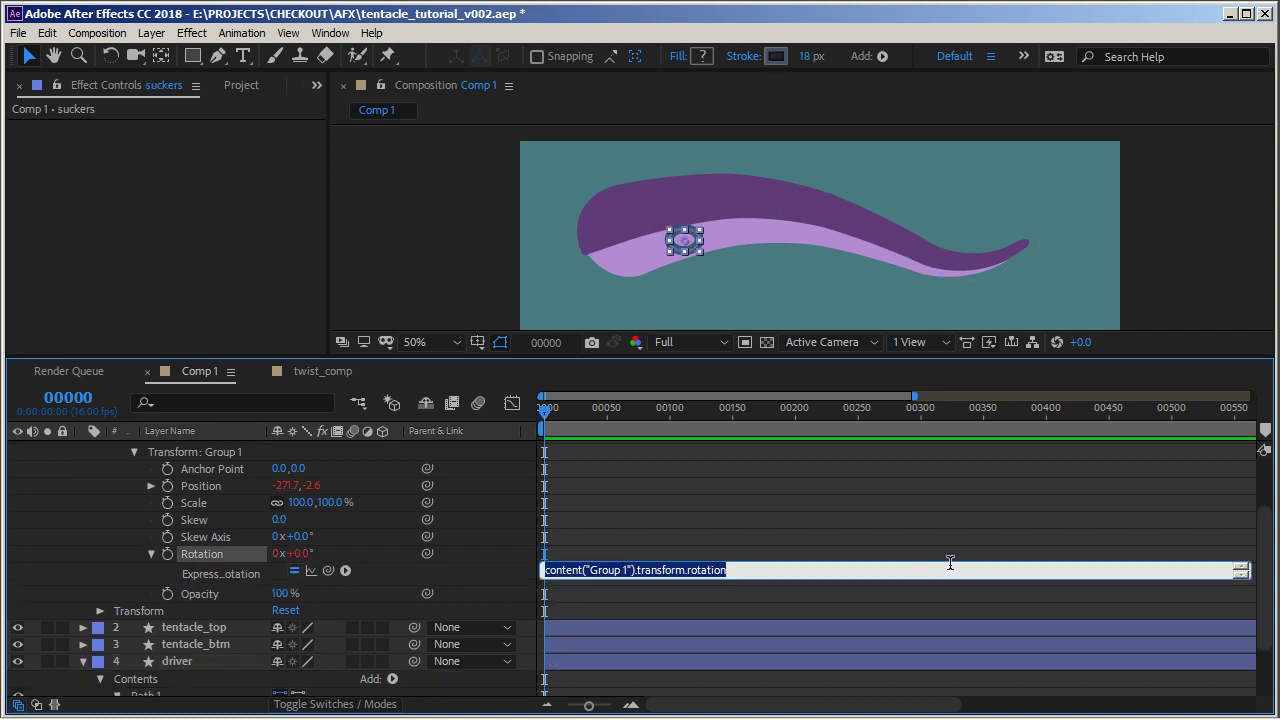
pyautogui.write('path =')
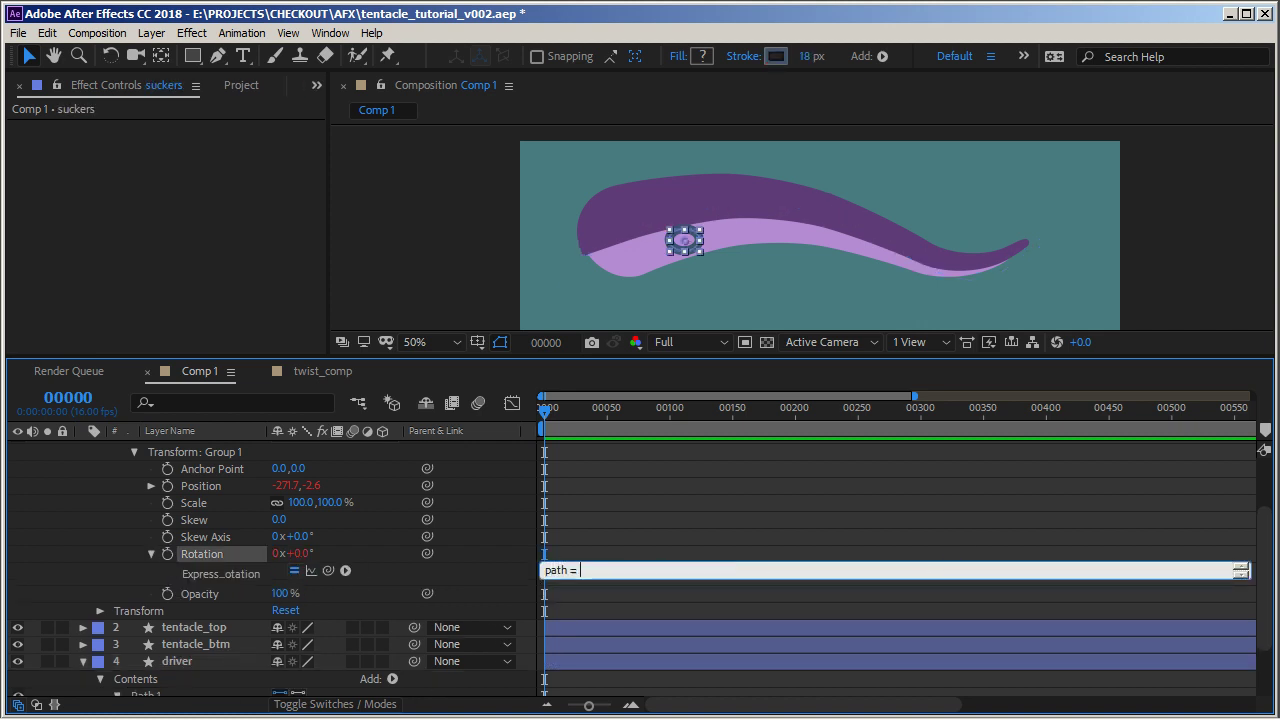
pyautogui.moveTo(329, 570); pyautogui.dragTo(174, 637)
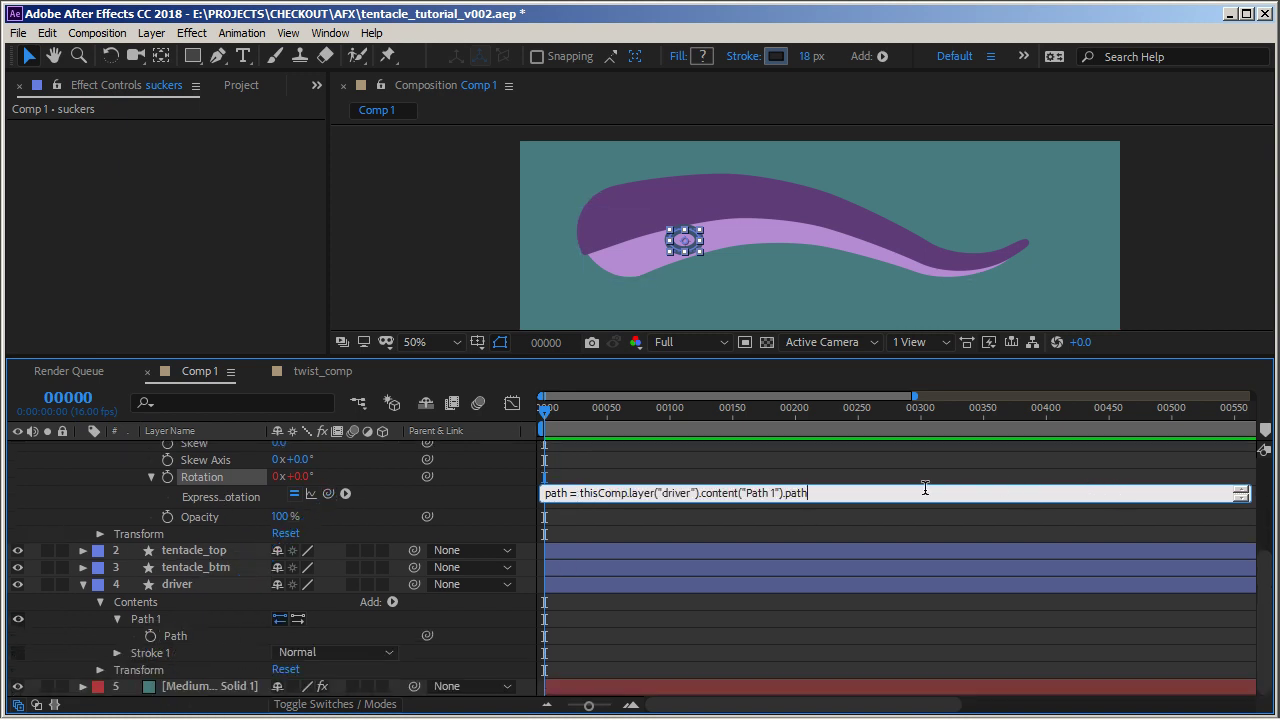
pyautogui.moveTo(904, 503); pyautogui.dragTo(903, 583)
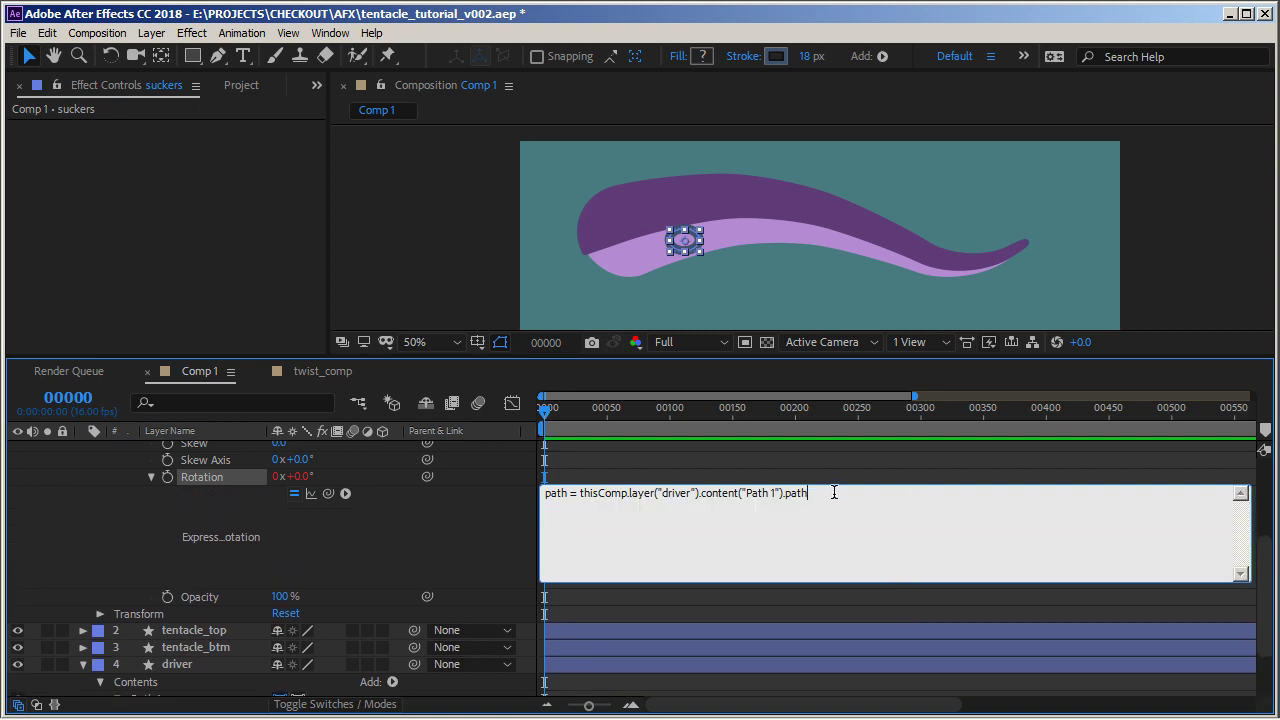
# Add a new line path.tangentOnPath(0.2) to Group 1's Rotation expression
pyautogui.press('Return')
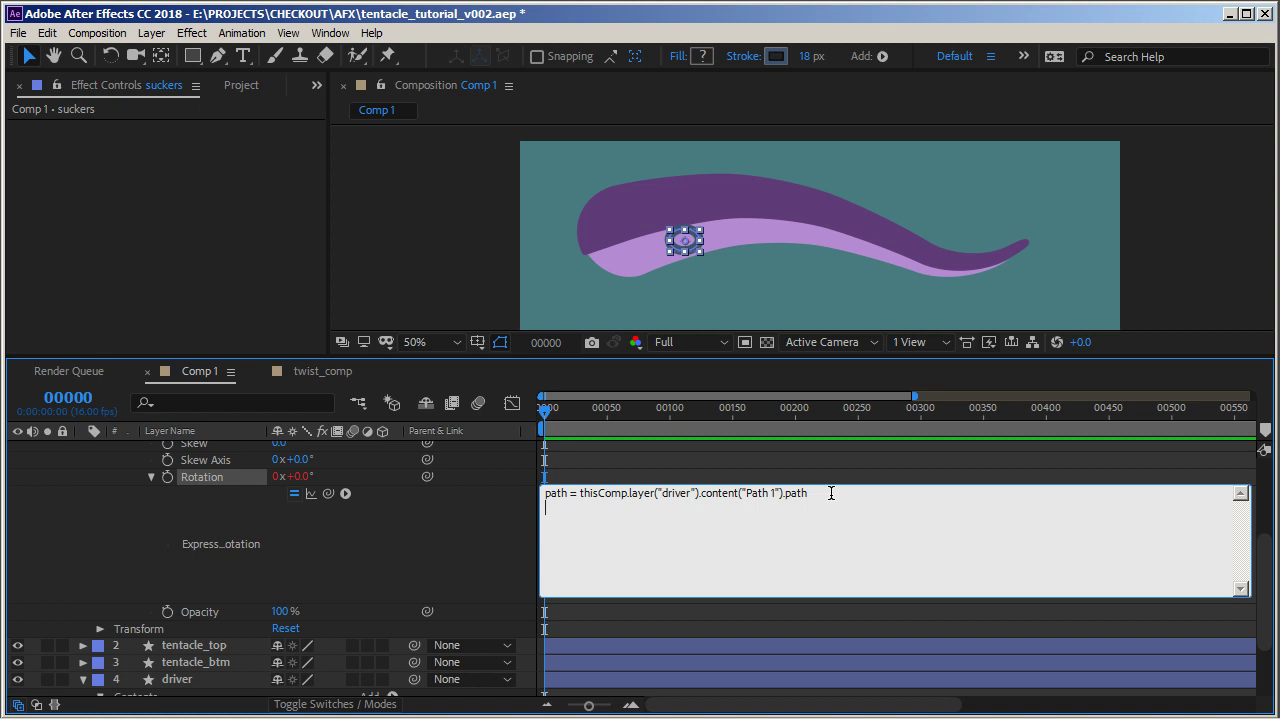
pyautogui.press('Return')
pyautogui.write('path/.tangentOnPath(0.2)')
pyautogui.press('Return')
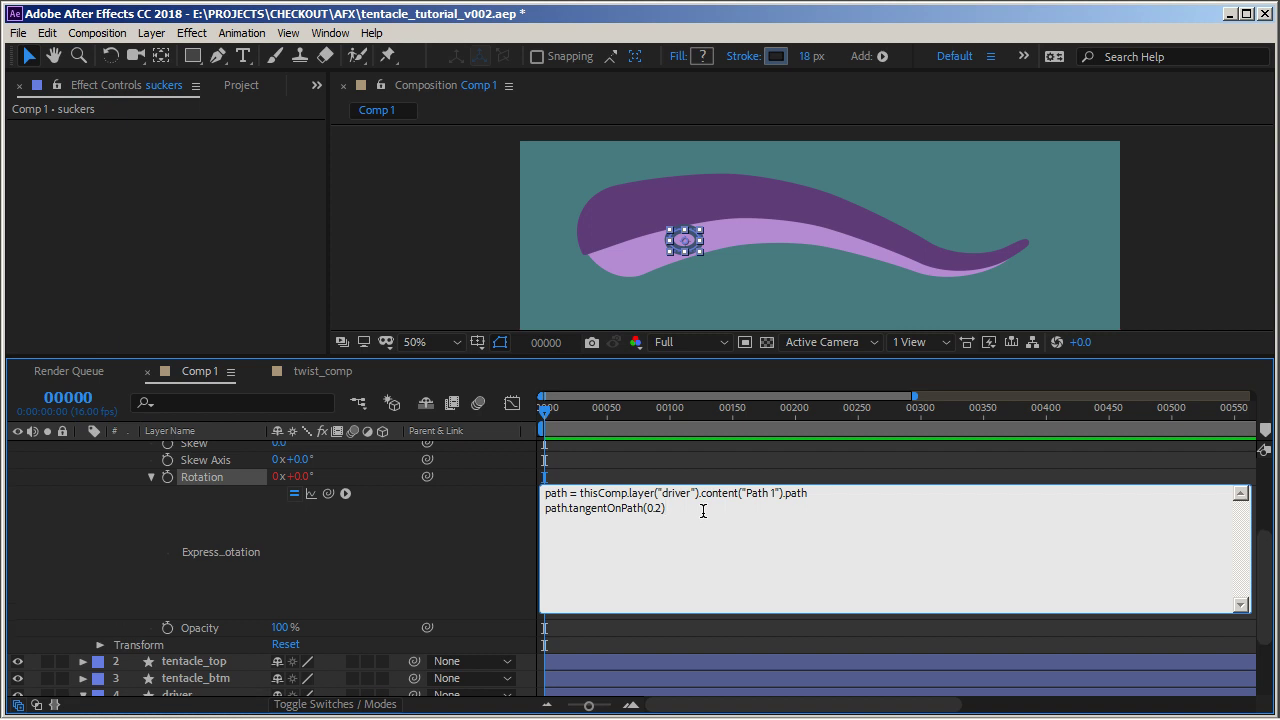
# Start a Math.atan2() line and assign the tangent line to a variable named tangent
pyautogui.write('Math.atan2()')
pyautogui.click(546, 508)
pyautogui.write('tang')
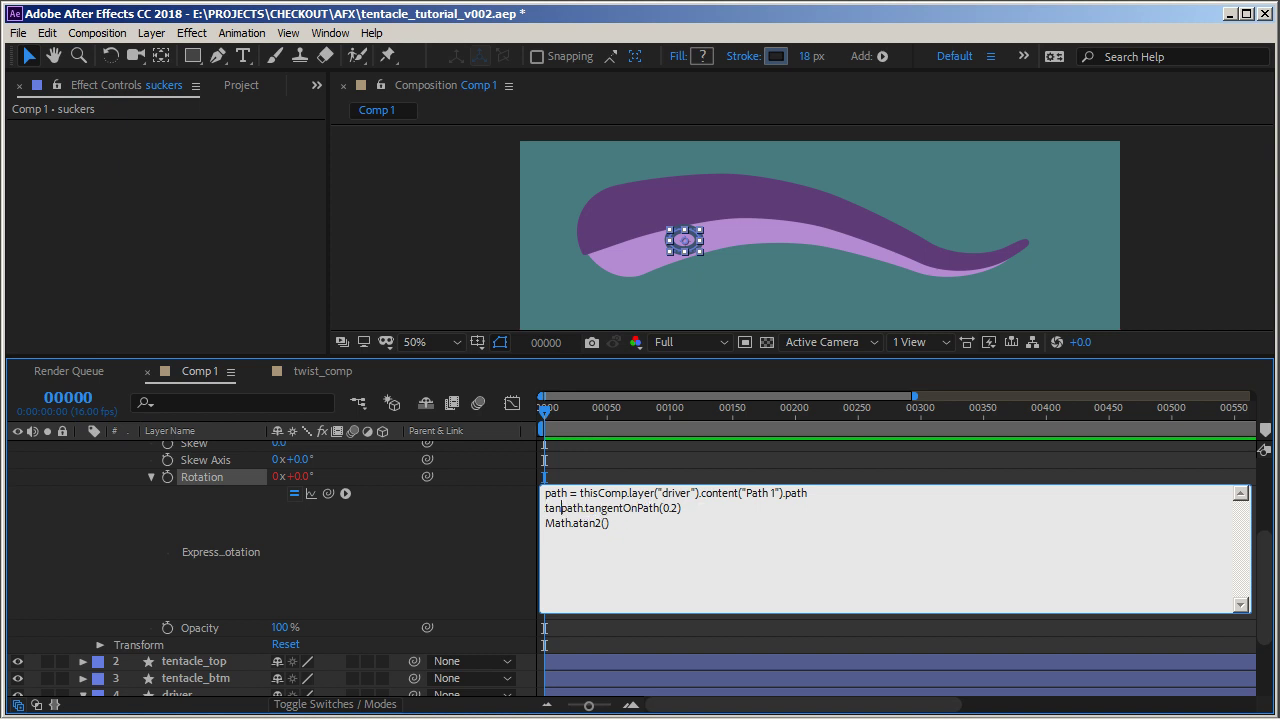
pyautogui.write('ent')
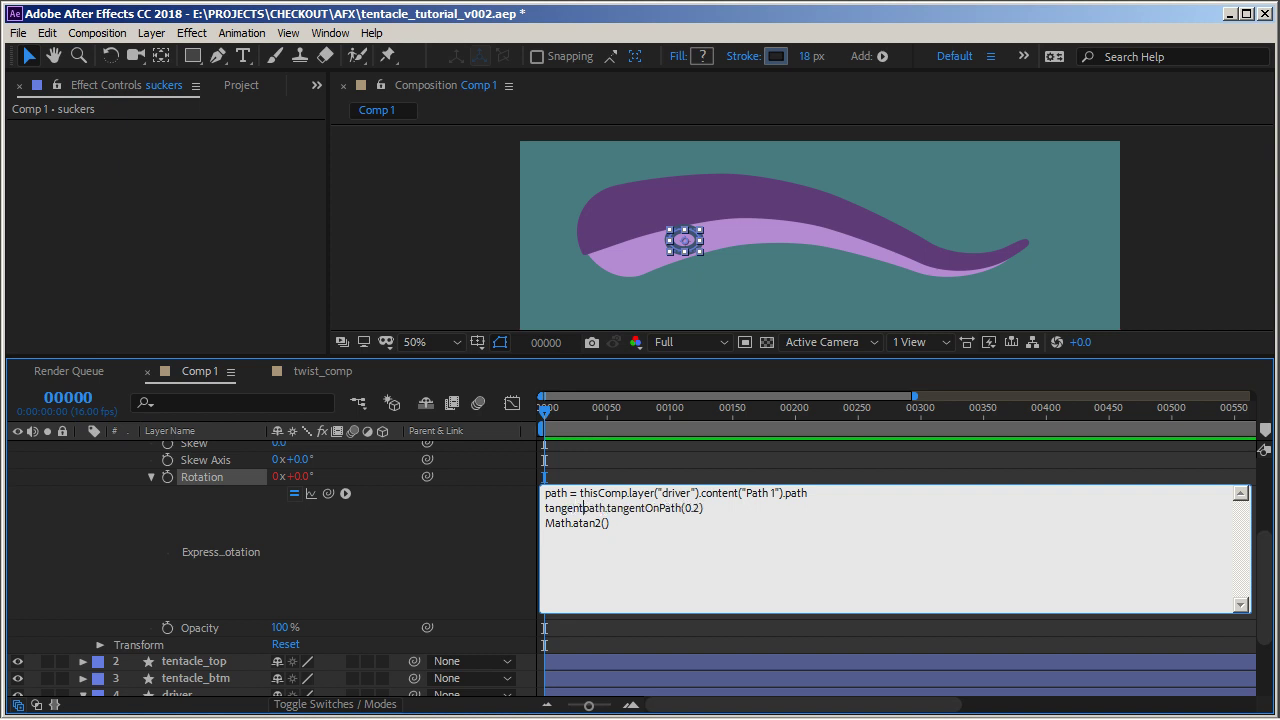
pyautogui.write(' = ')
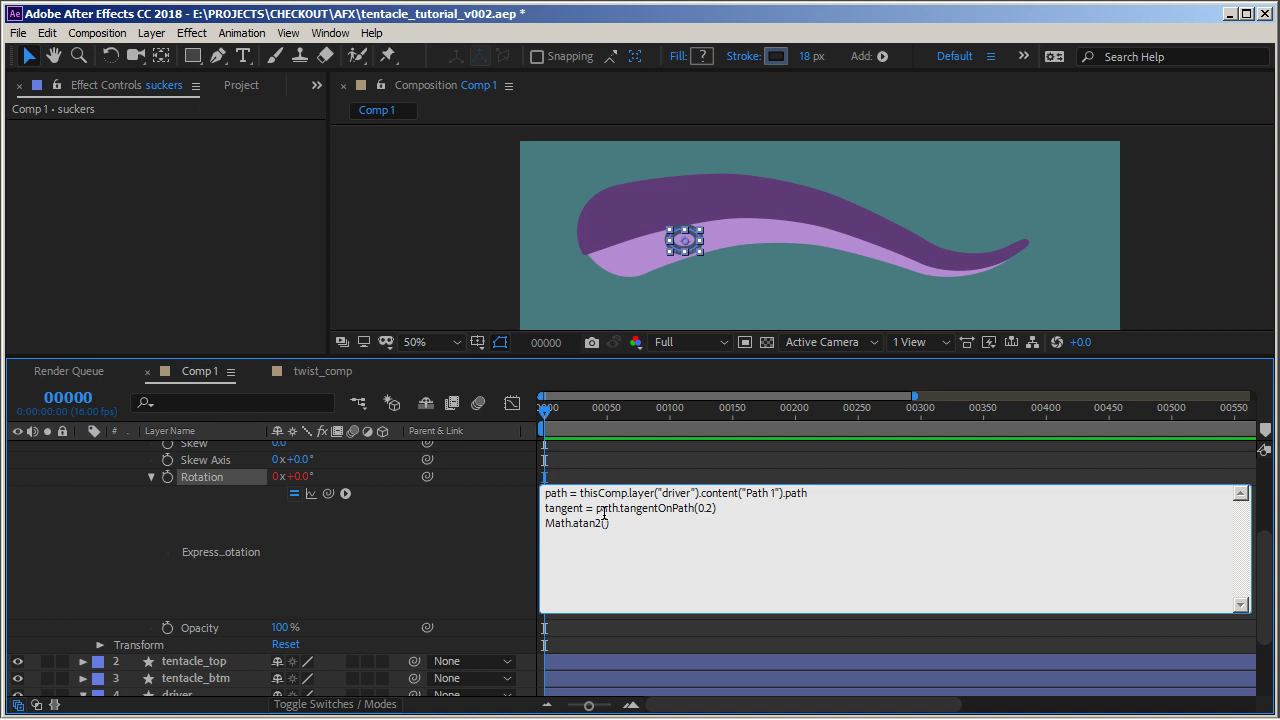
pyautogui.write('tangent[1], tangent[0]')
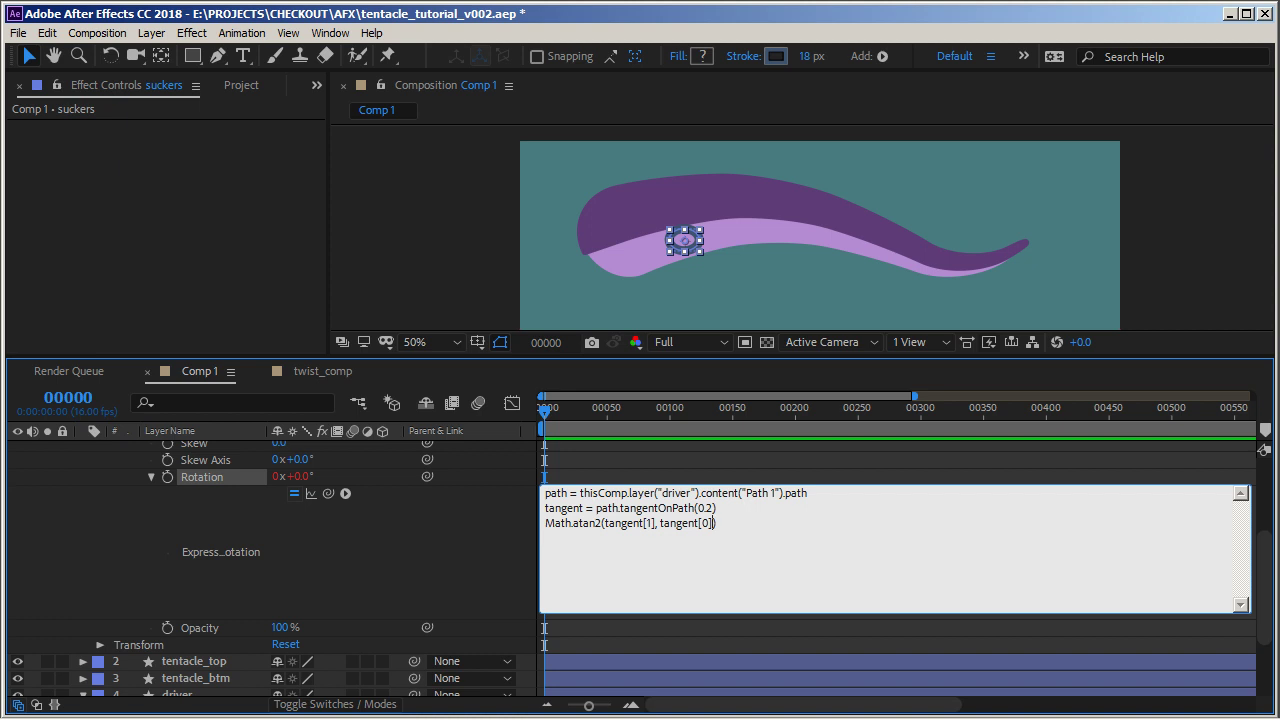
pyautogui.write(')')
# Fill Math.atan2 with tangent[1], tangent[0] and apply the Rotation expression
pyautogui.doubleClick(703, 508)
pyautogui.click(763, 503)
pyautogui.doubleClick(706, 508)
pyautogui.click(751, 519)
pyautogui.press('KP_Enter')
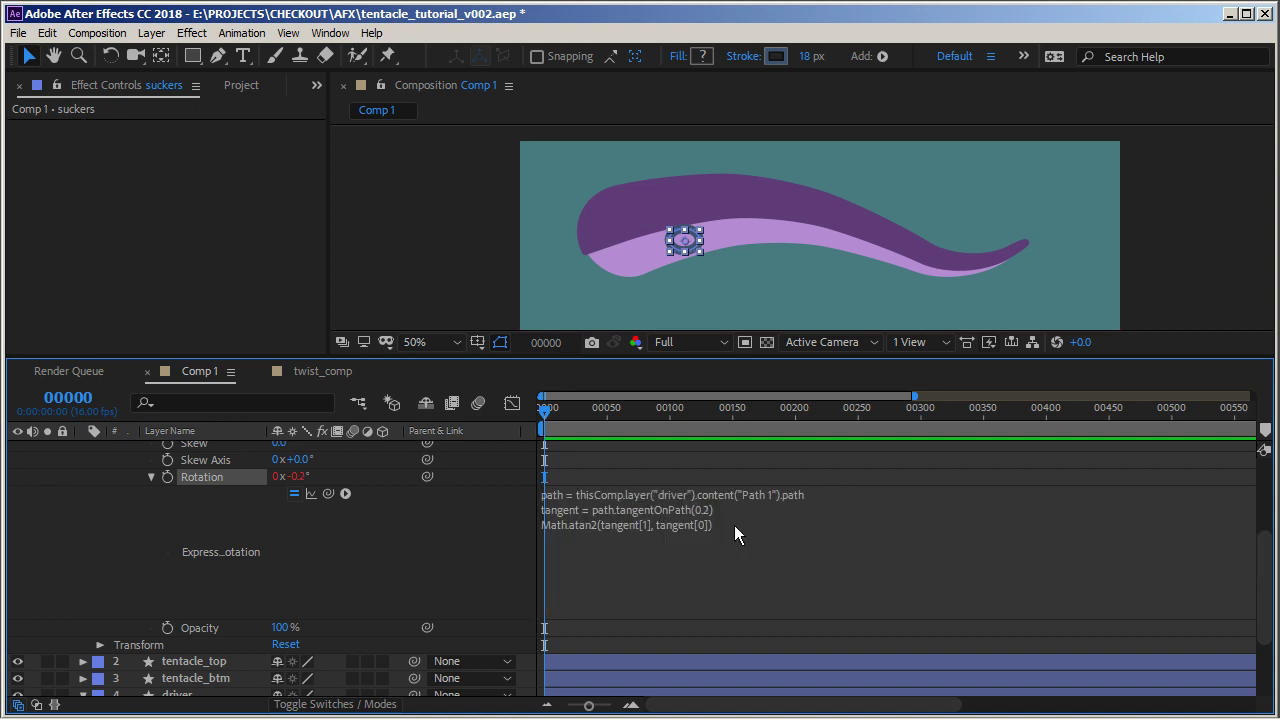
# Select the driver layer's path and reshape it by dragging a vertex's handles
pyautogui.scroll(-3, 196, 630)
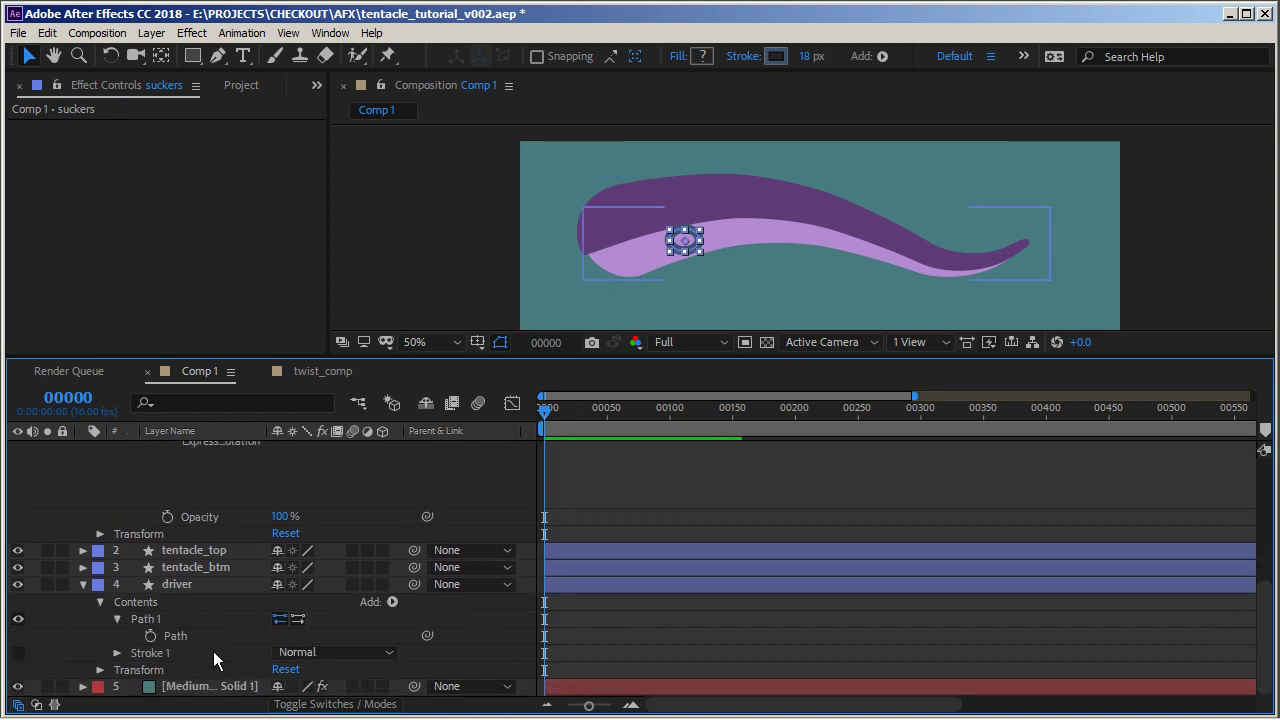
pyautogui.click(175, 636)
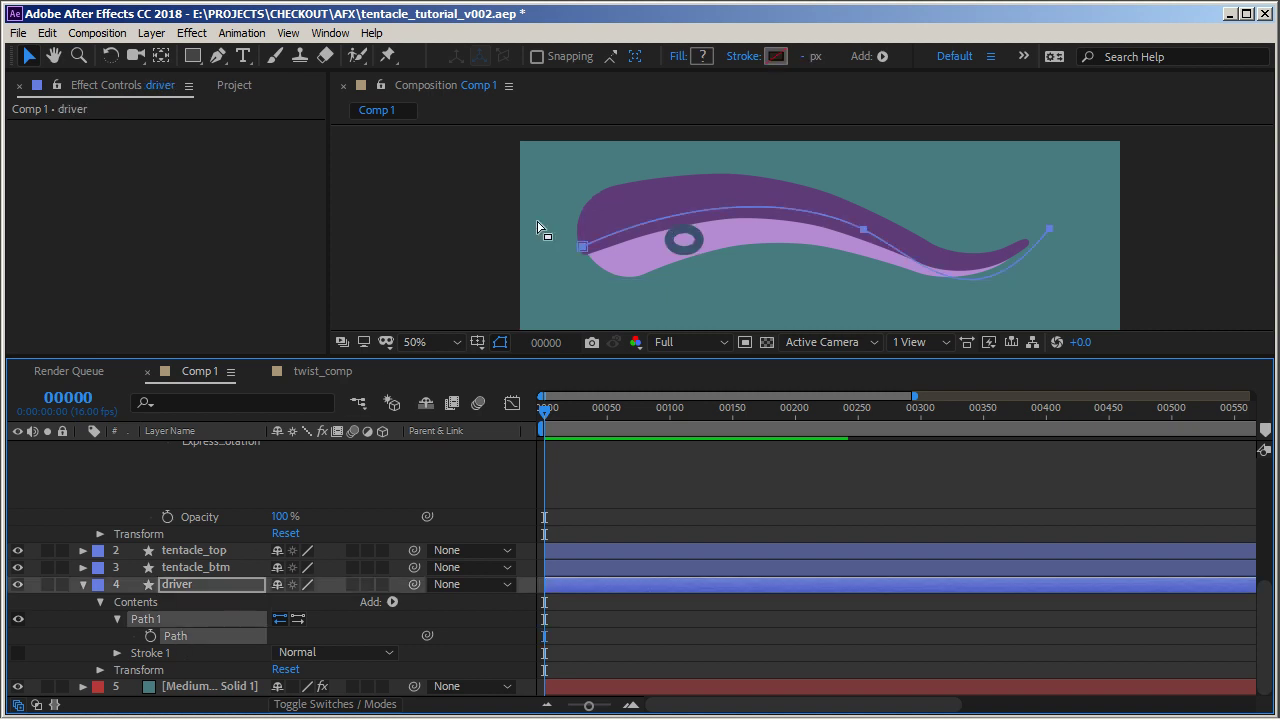
pyautogui.click(862, 229)
pyautogui.moveTo(842, 201); pyautogui.dragTo(867, 248)
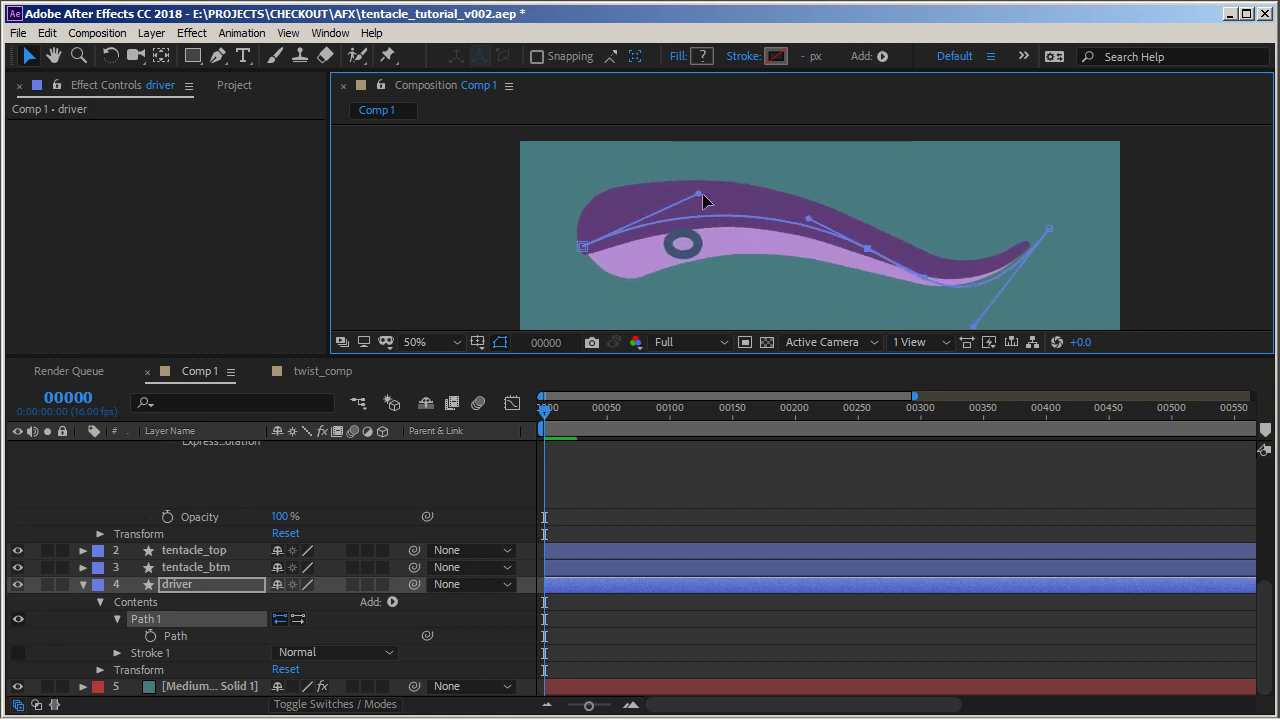
pyautogui.moveTo(699, 195); pyautogui.dragTo(671, 182)
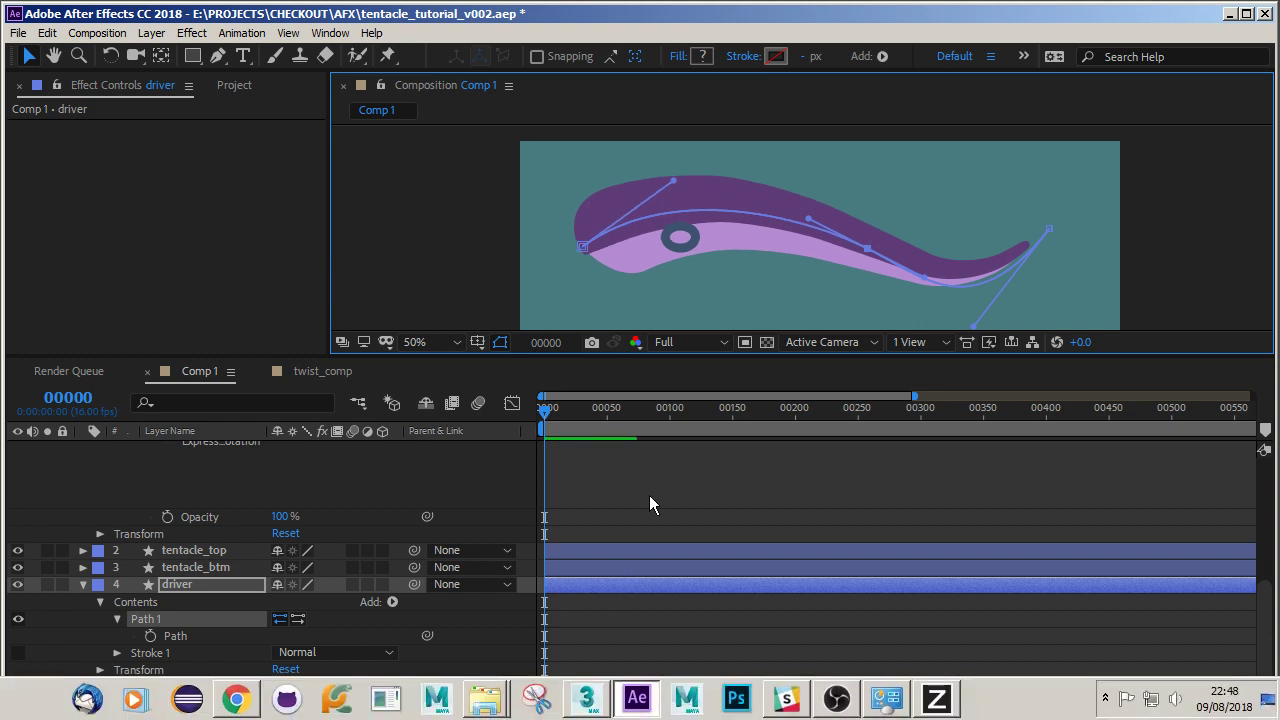
# Wrap the atan2 call in radiansToDegrees() in the Rotation expression and apply it
pyautogui.click(652, 476)
pyautogui.click(683, 457)
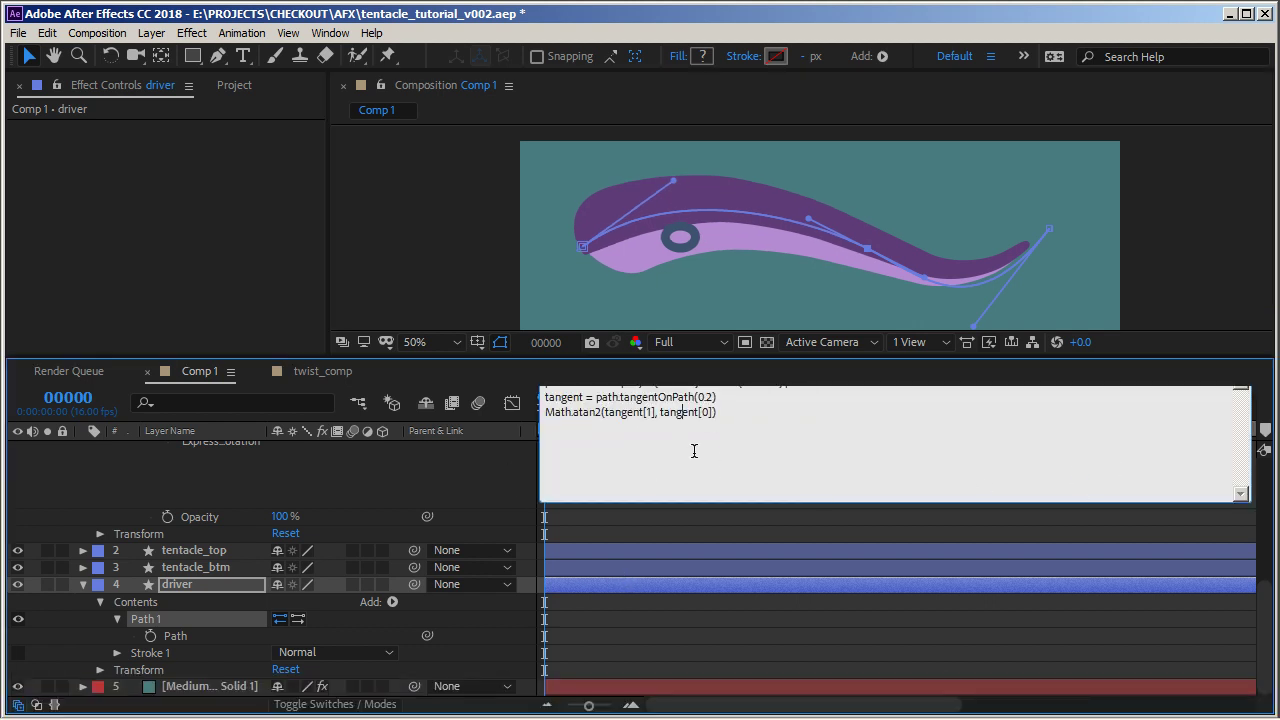
pyautogui.click(545, 412)
pyautogui.write('radians')
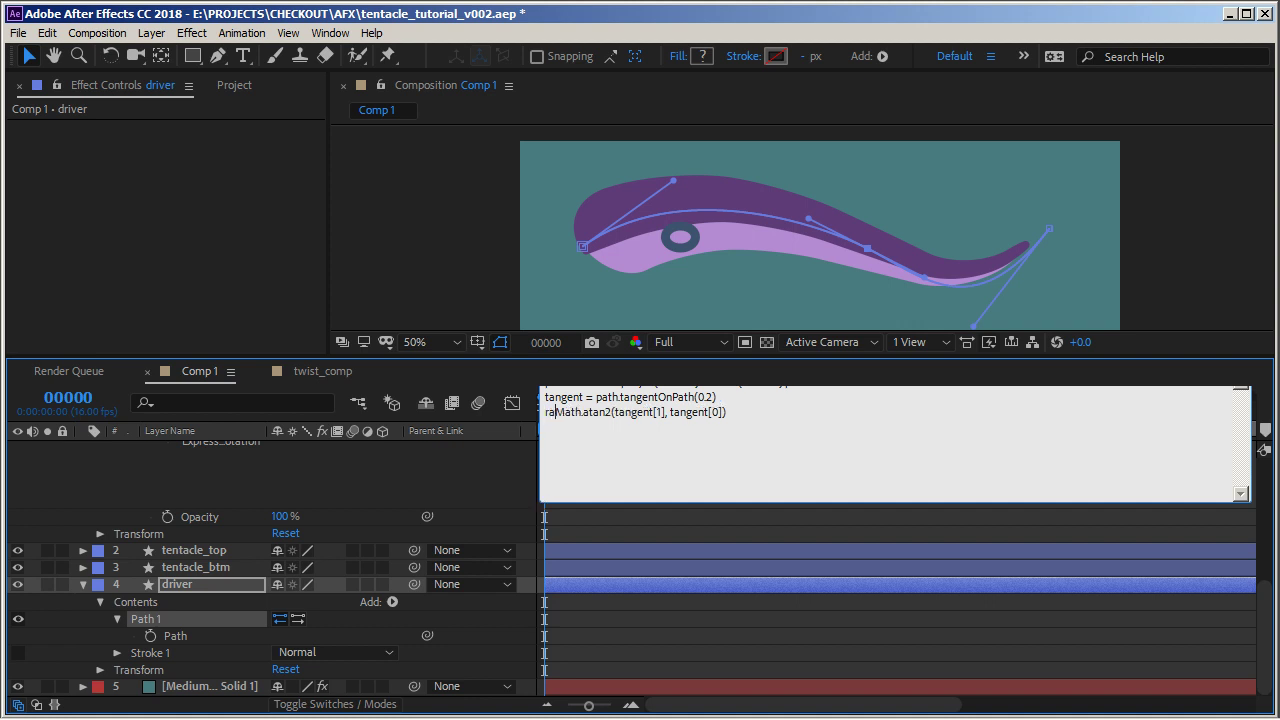
pyautogui.write('ToDegr')
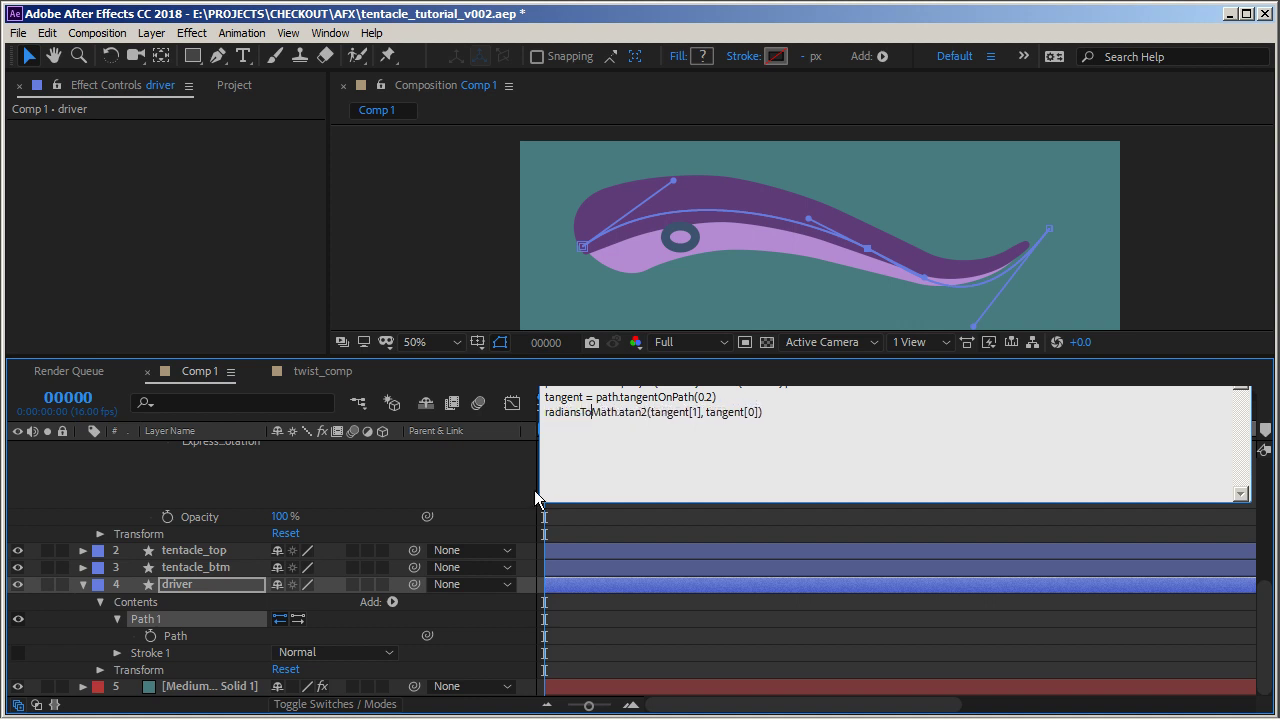
pyautogui.write('ee')
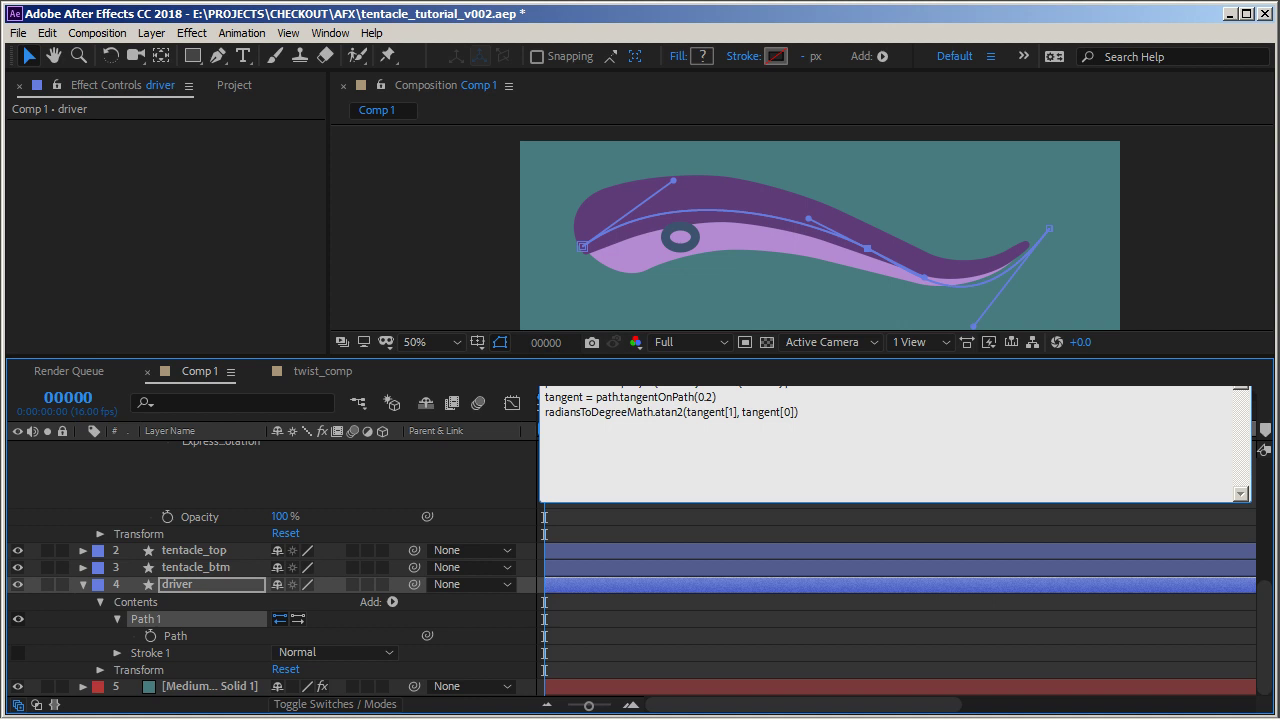
pyautogui.write('s(')
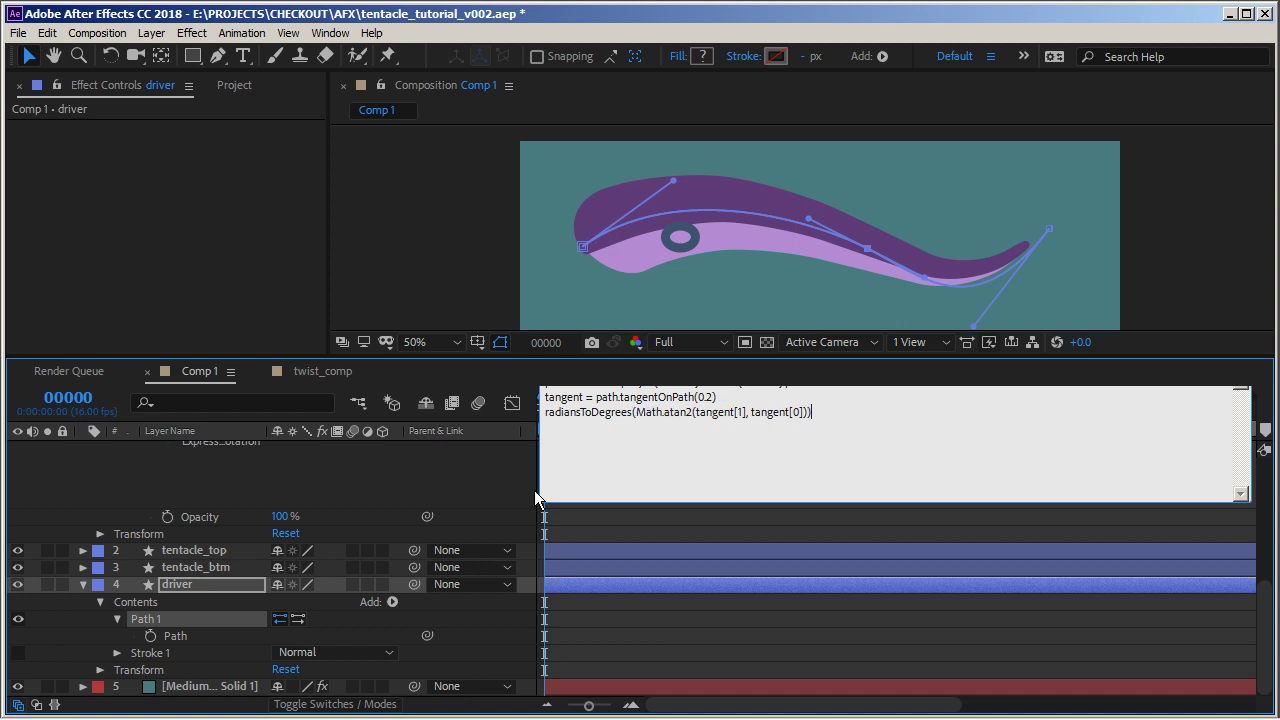
pyautogui.click(534, 490)
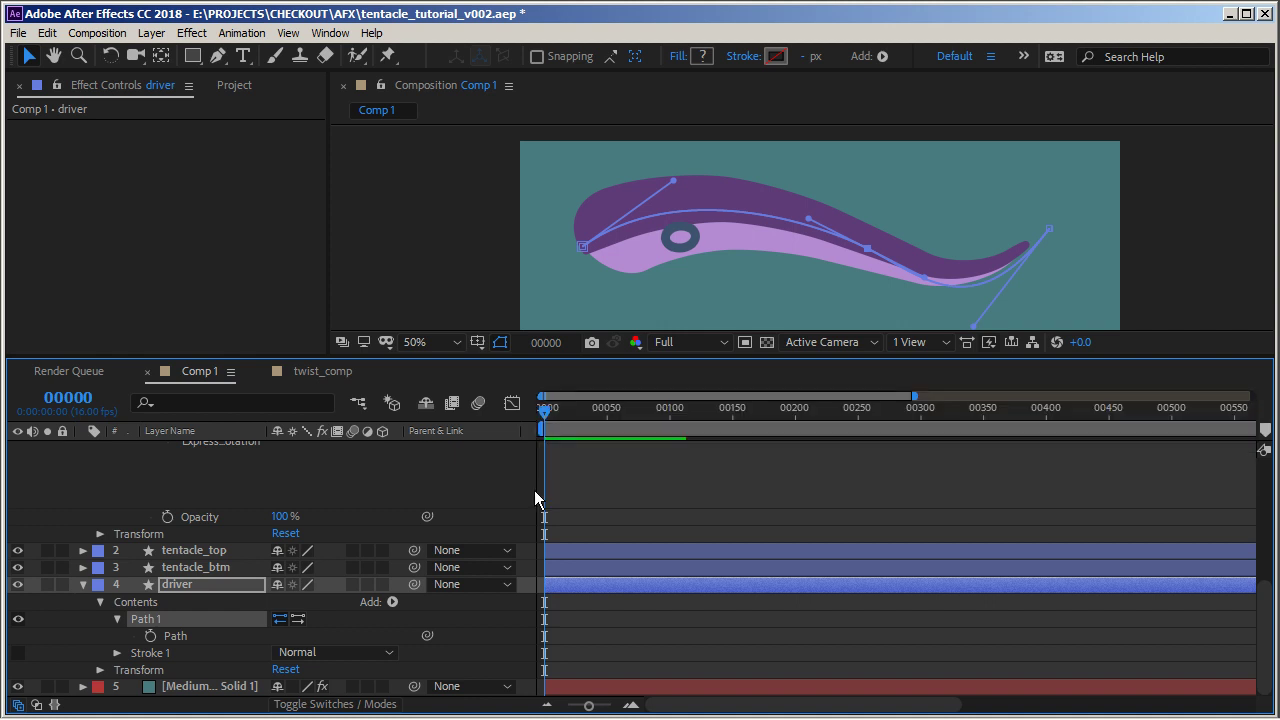
# Reshape the driver path further by dragging its vertices and handles
pyautogui.moveTo(679, 180)
pyautogui.mouseDown()
pyautogui.moveTo(677, 322)
pyautogui.moveTo(669, 172)
pyautogui.moveTo(685, 260)
pyautogui.moveTo(683, 172)
pyautogui.mouseUp()
pyautogui.moveTo(866, 236); pyautogui.dragTo(707, 193)
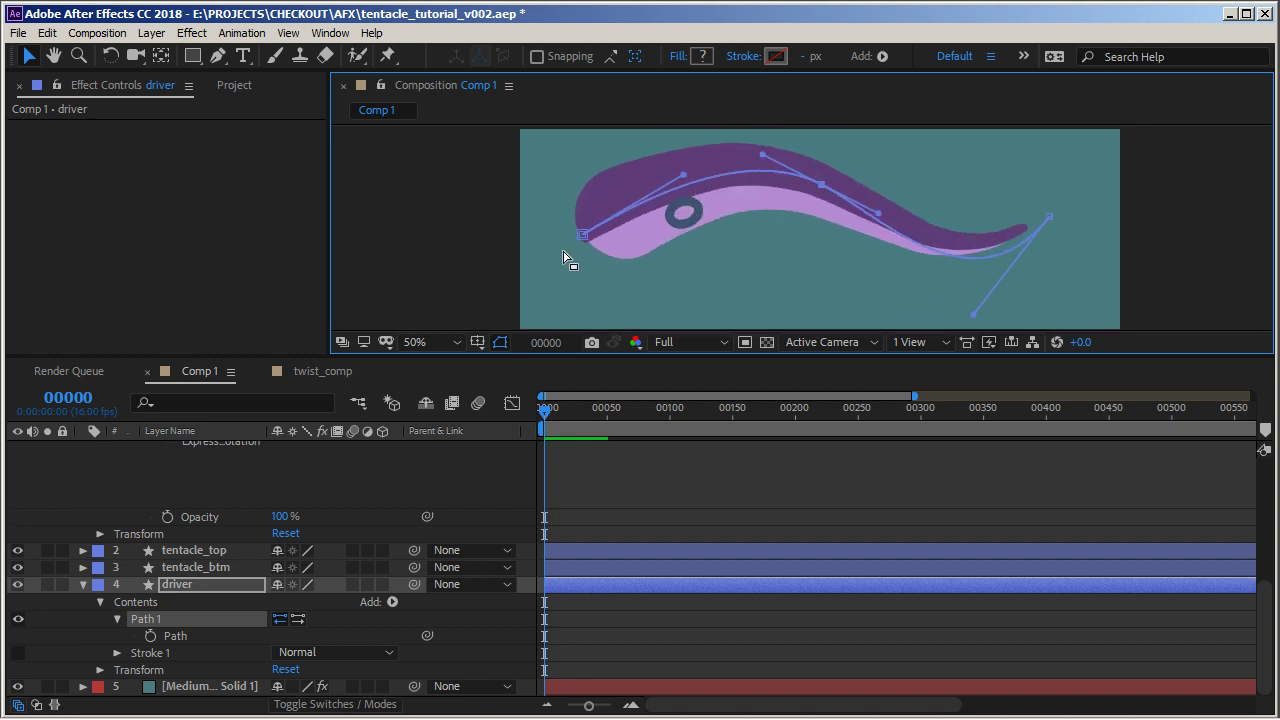
pyautogui.moveTo(586, 238)
pyautogui.mouseDown()
pyautogui.moveTo(587, 251)
pyautogui.moveTo(550, 237)
pyautogui.moveTo(567, 221)
pyautogui.mouseUp()
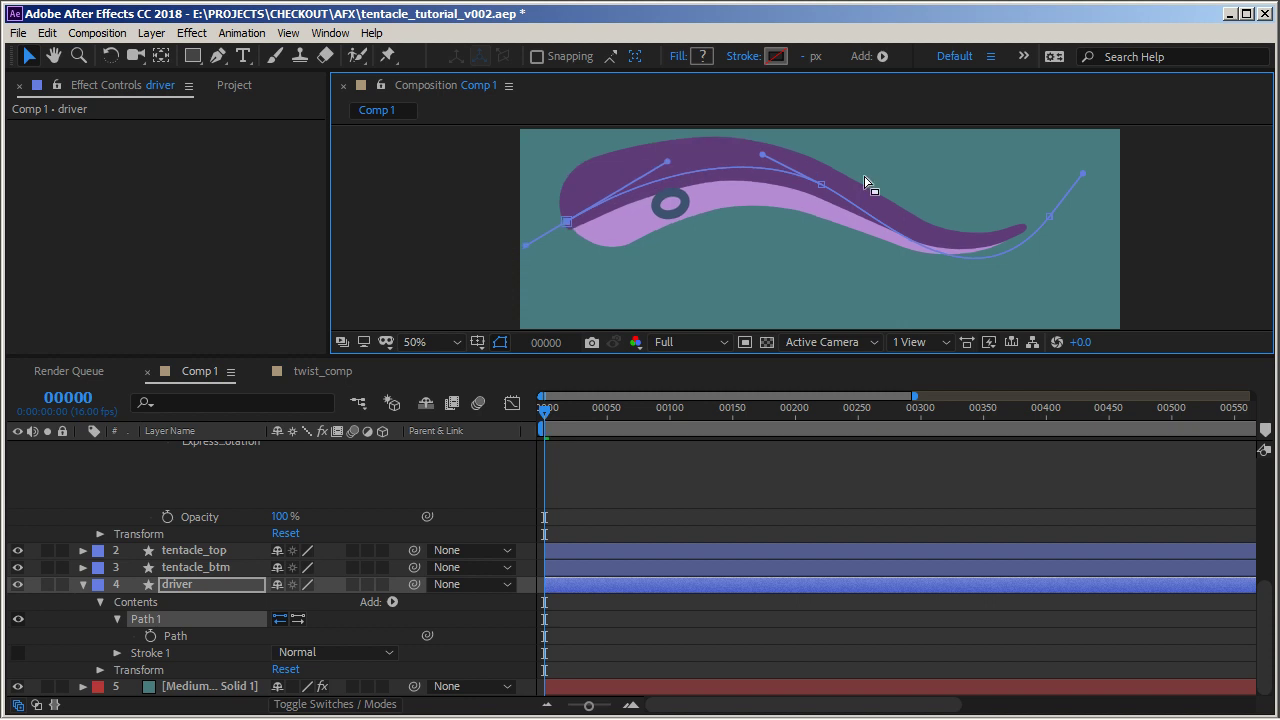
pyautogui.moveTo(822, 185); pyautogui.dragTo(830, 206)
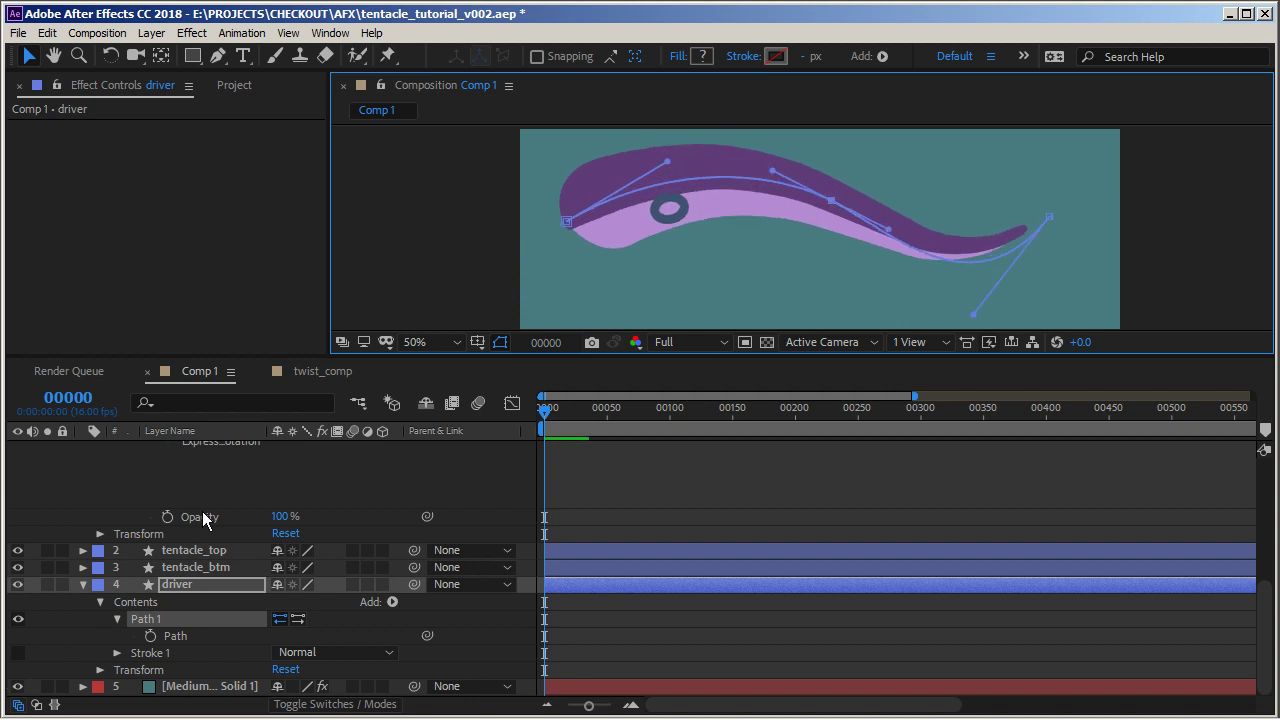
# Set offset to 60 in Group 1's Position expression
pyautogui.scroll(5, 205, 531)
pyautogui.scroll(3, 205, 525)
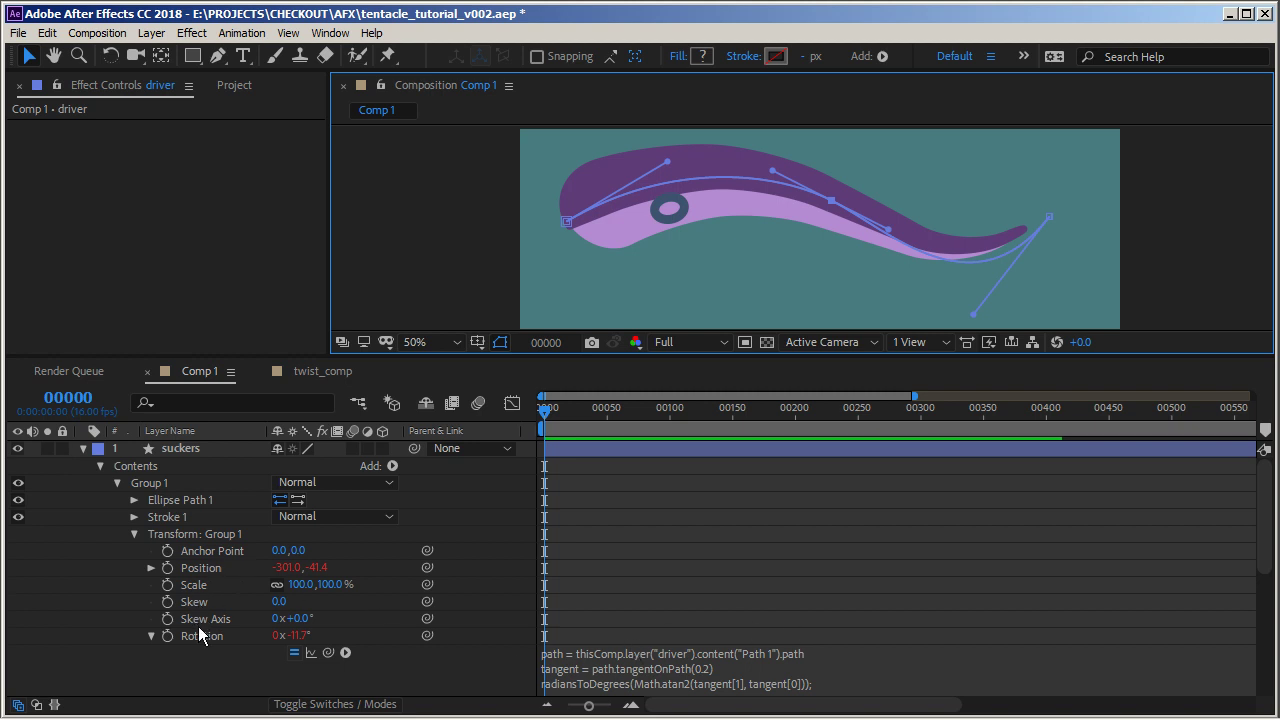
pyautogui.click(151, 636)
pyautogui.click(151, 568)
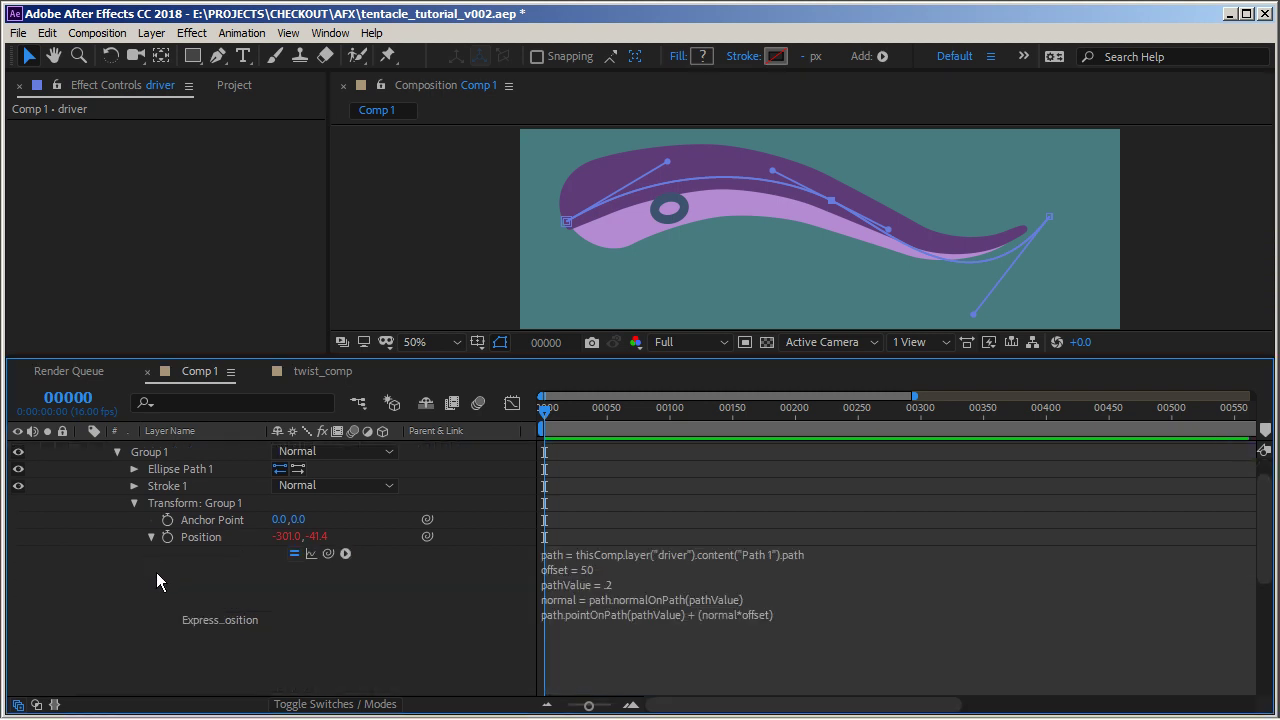
pyautogui.click(653, 565)
pyautogui.click(653, 567)
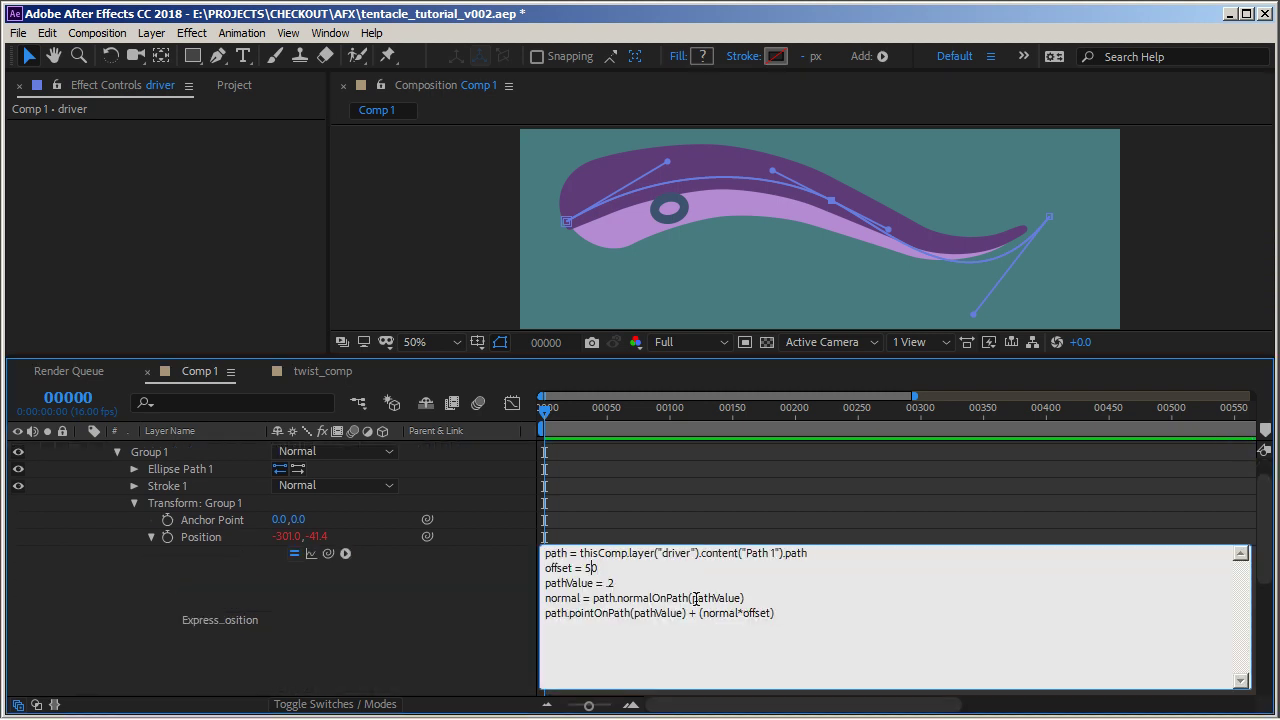
pyautogui.click(588, 568)
pyautogui.write('6')
pyautogui.press('KP_Enter')
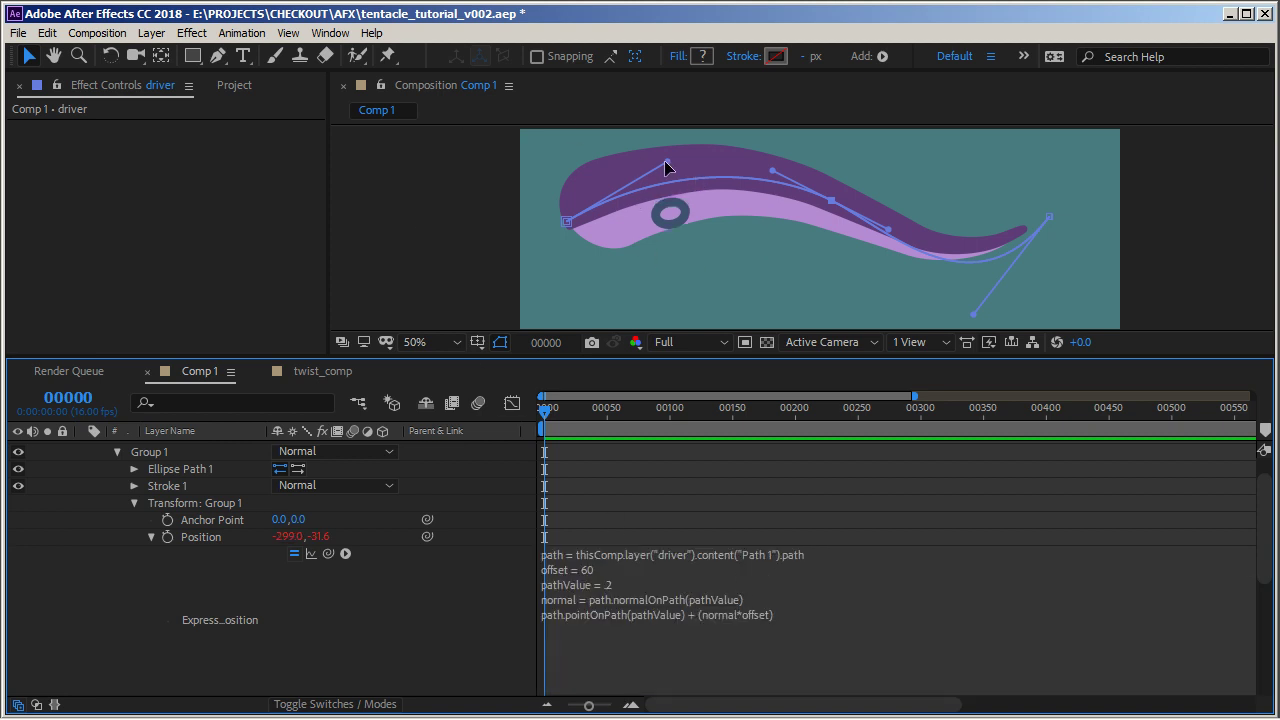
# Fine-tune the driver path's handles and collapse Group 1
pyautogui.moveTo(665, 161)
pyautogui.mouseDown()
pyautogui.moveTo(683, 267)
pyautogui.moveTo(677, 151)
pyautogui.mouseUp()
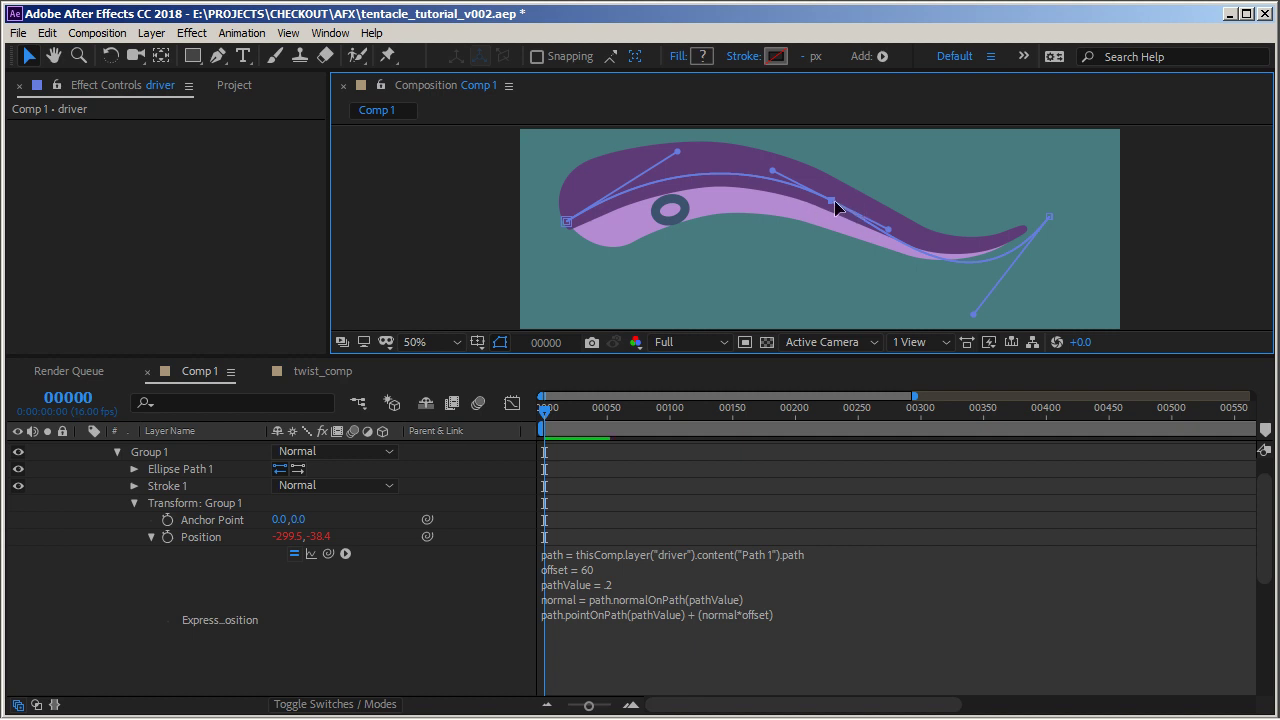
pyautogui.moveTo(834, 200)
pyautogui.mouseDown()
pyautogui.moveTo(827, 262)
pyautogui.moveTo(823, 181)
pyautogui.moveTo(873, 185)
pyautogui.moveTo(836, 189)
pyautogui.mouseUp()
pyautogui.click(116, 452)
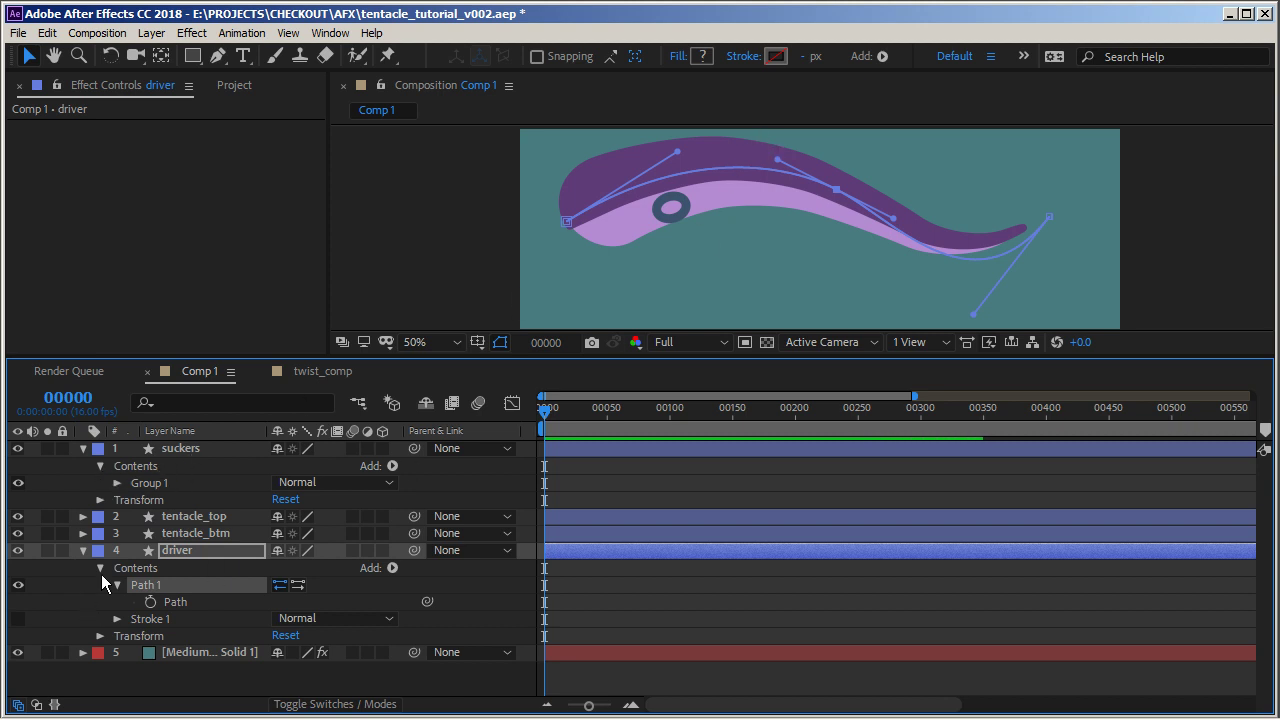
# Duplicate the sucker group and shrink the copy's ellipse size to 45, 33
pyautogui.click(150, 483)
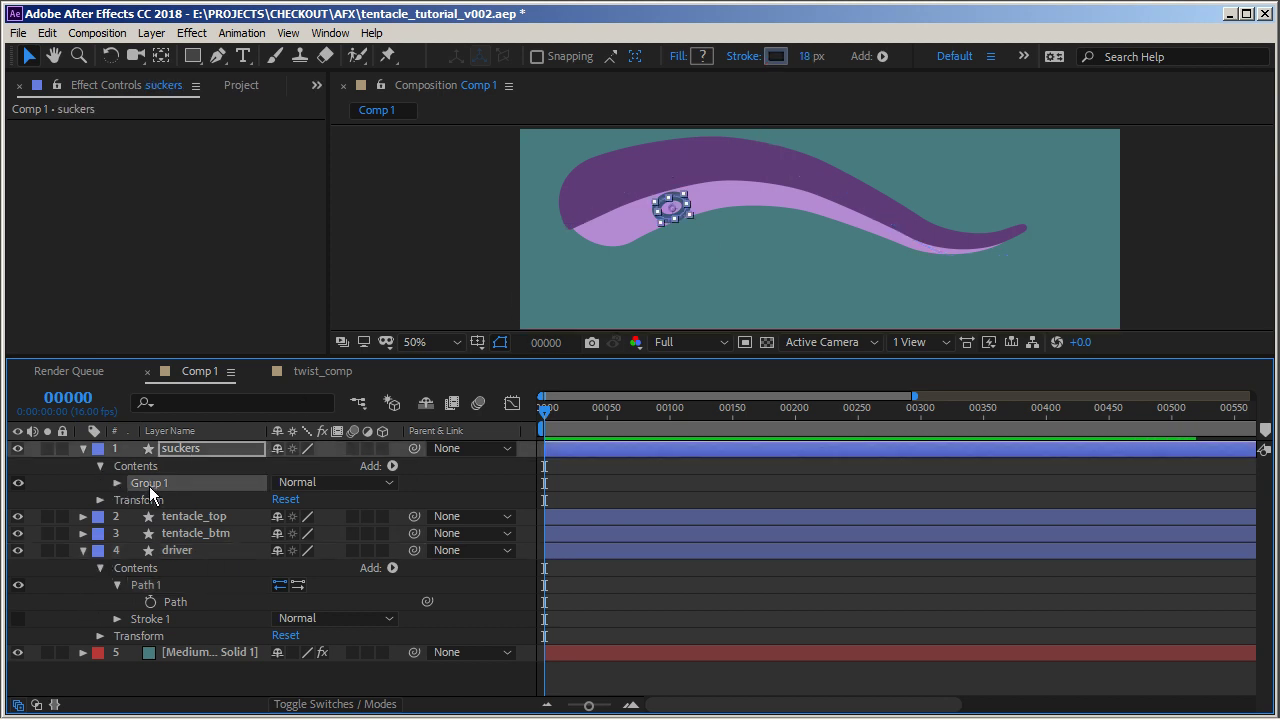
pyautogui.hotkey('ctrl', 'd')
pyautogui.click(117, 483)
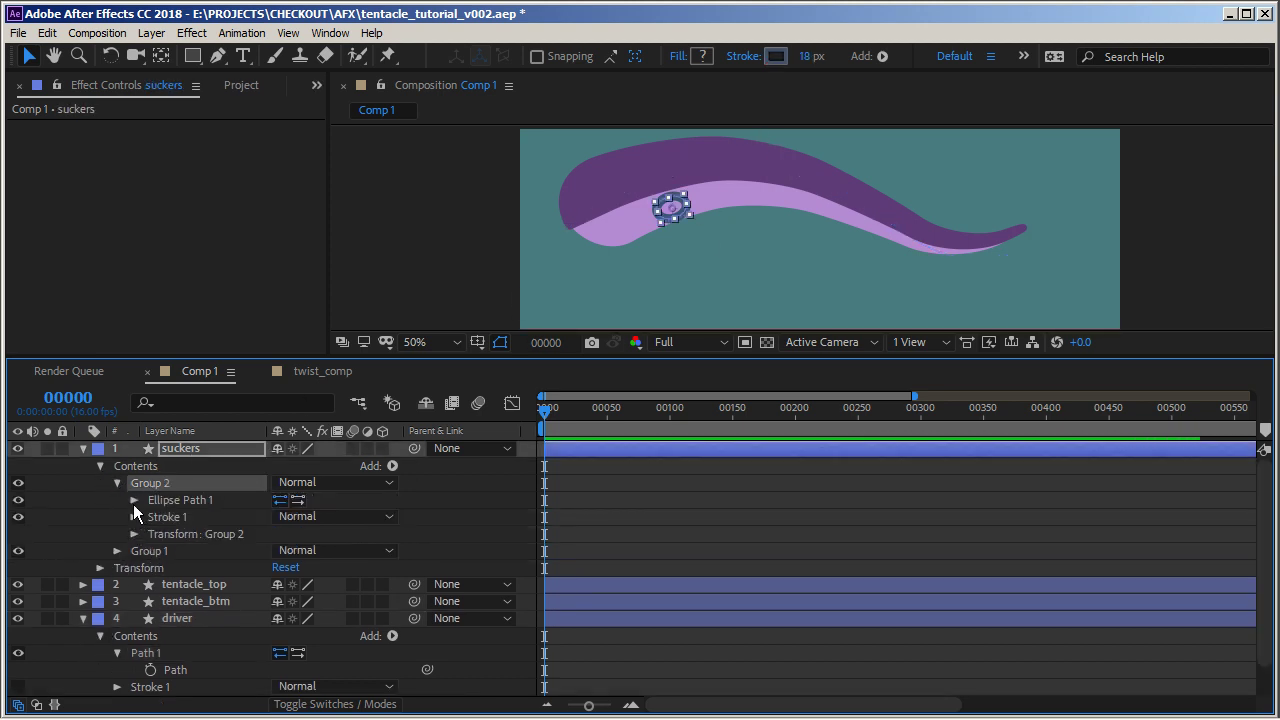
pyautogui.click(133, 500)
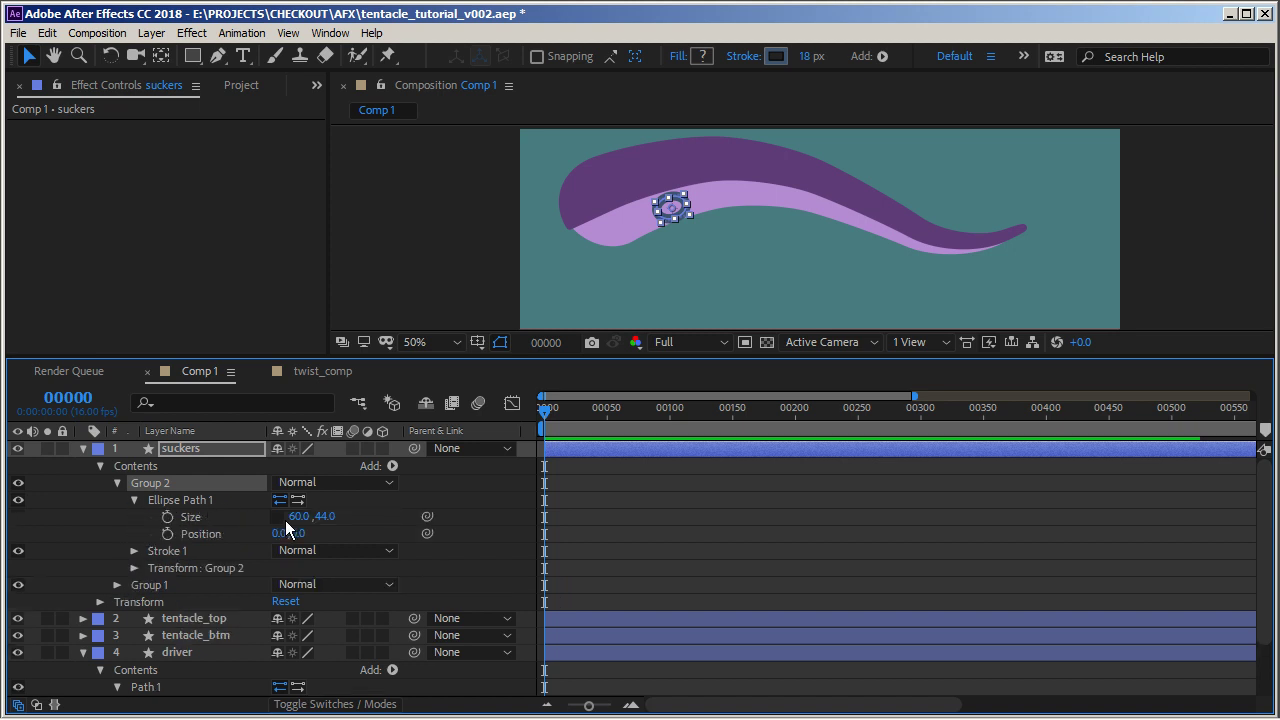
pyautogui.moveTo(299, 523); pyautogui.dragTo(139, 572)
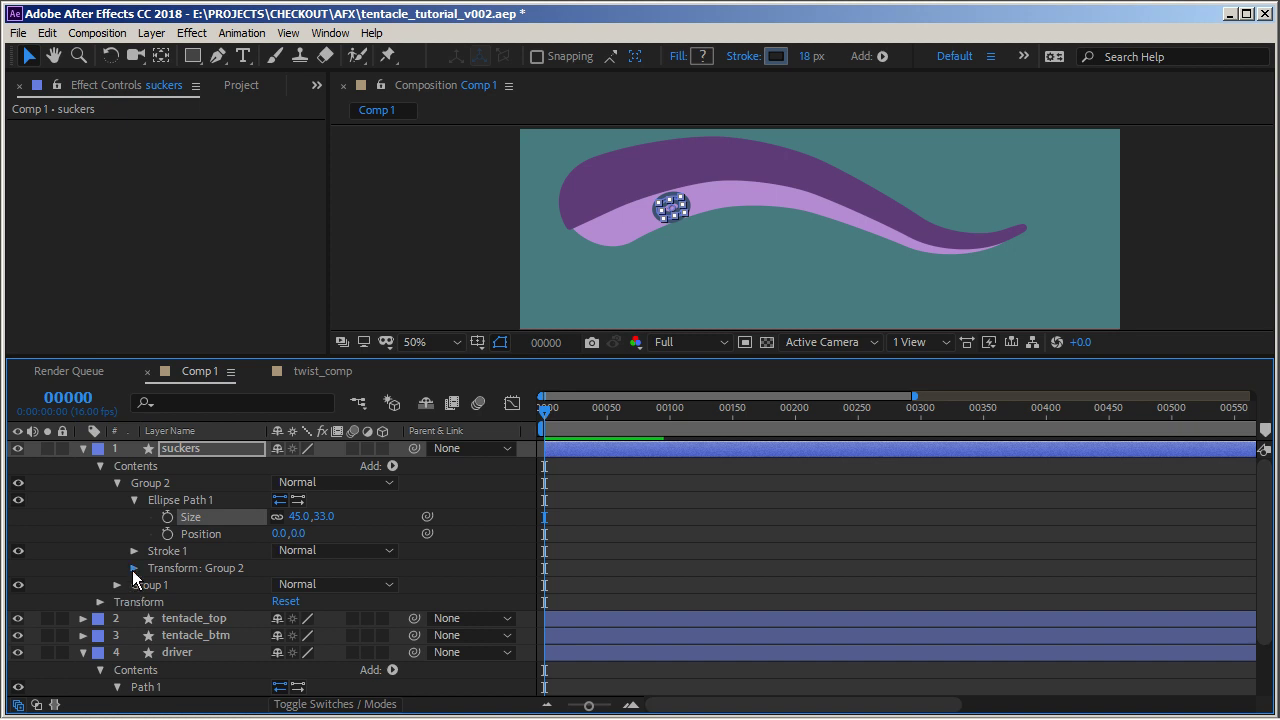
# Set pathValue to .35 in the duplicated group's Position expression
pyautogui.click(134, 568)
pyautogui.scroll(-3, 192, 569)
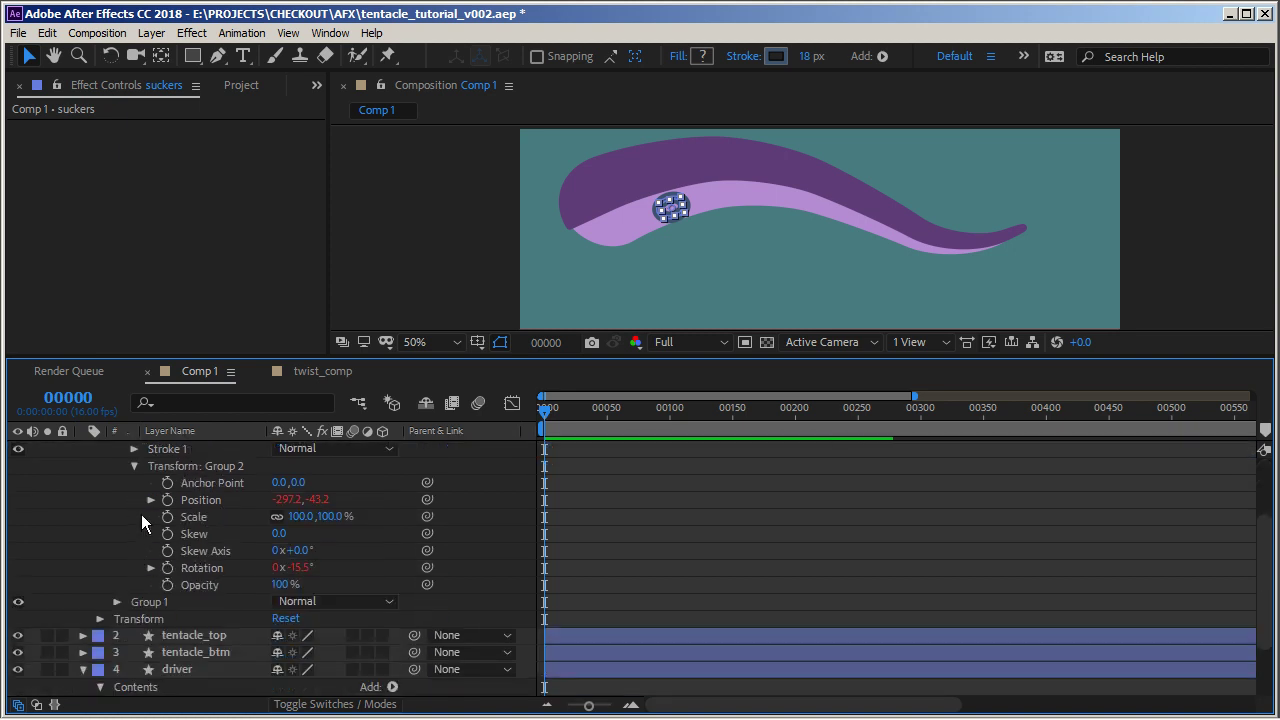
pyautogui.click(150, 500)
pyautogui.click(655, 519)
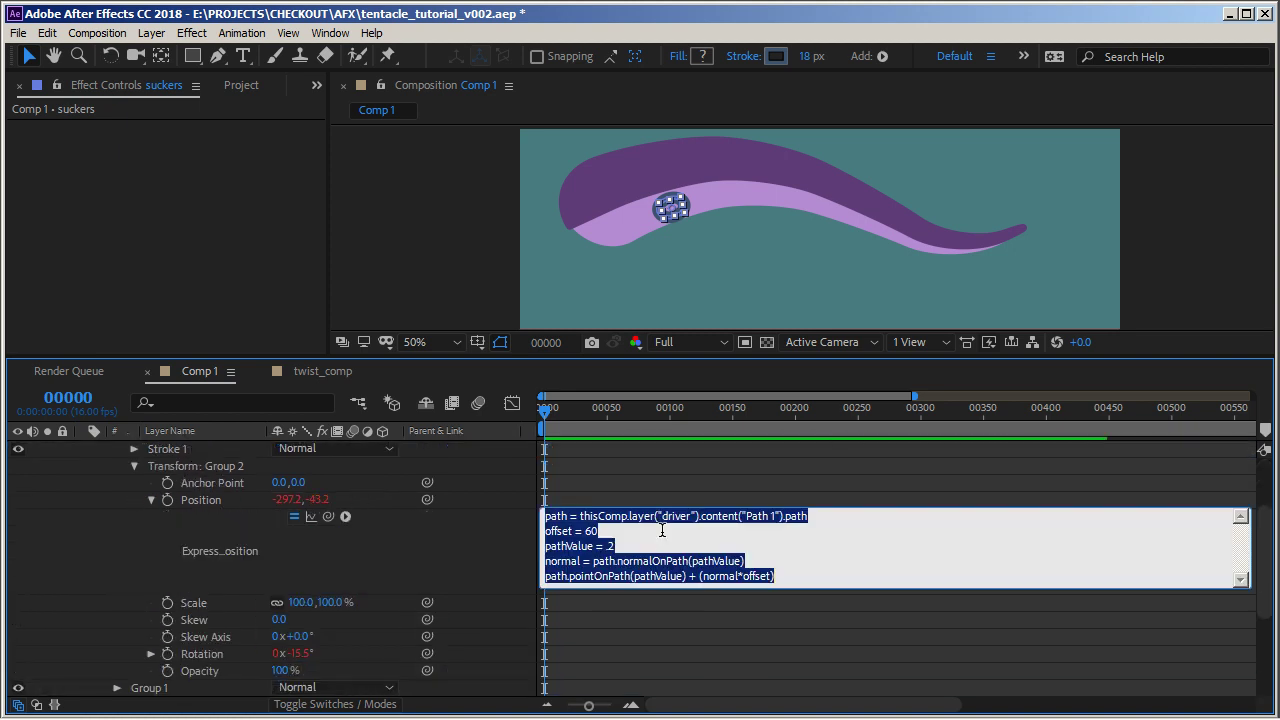
pyautogui.click(664, 548)
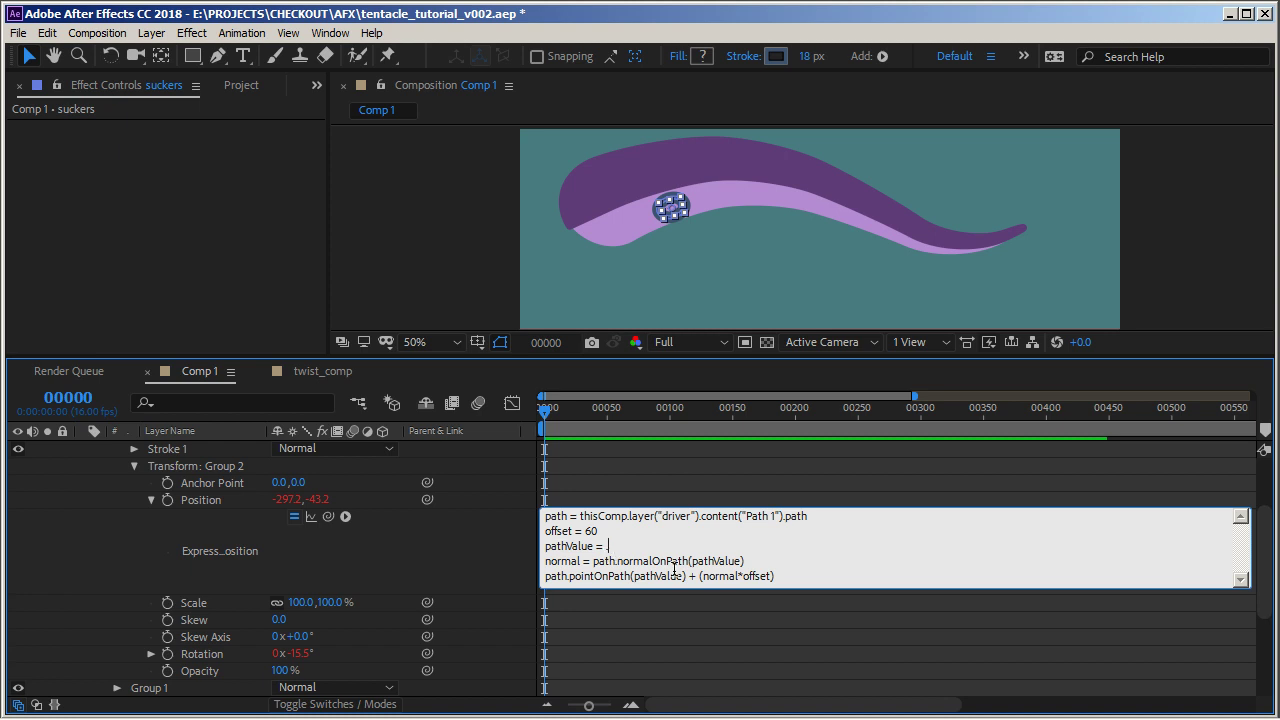
pyautogui.write('35')
pyautogui.press('KP_Enter')
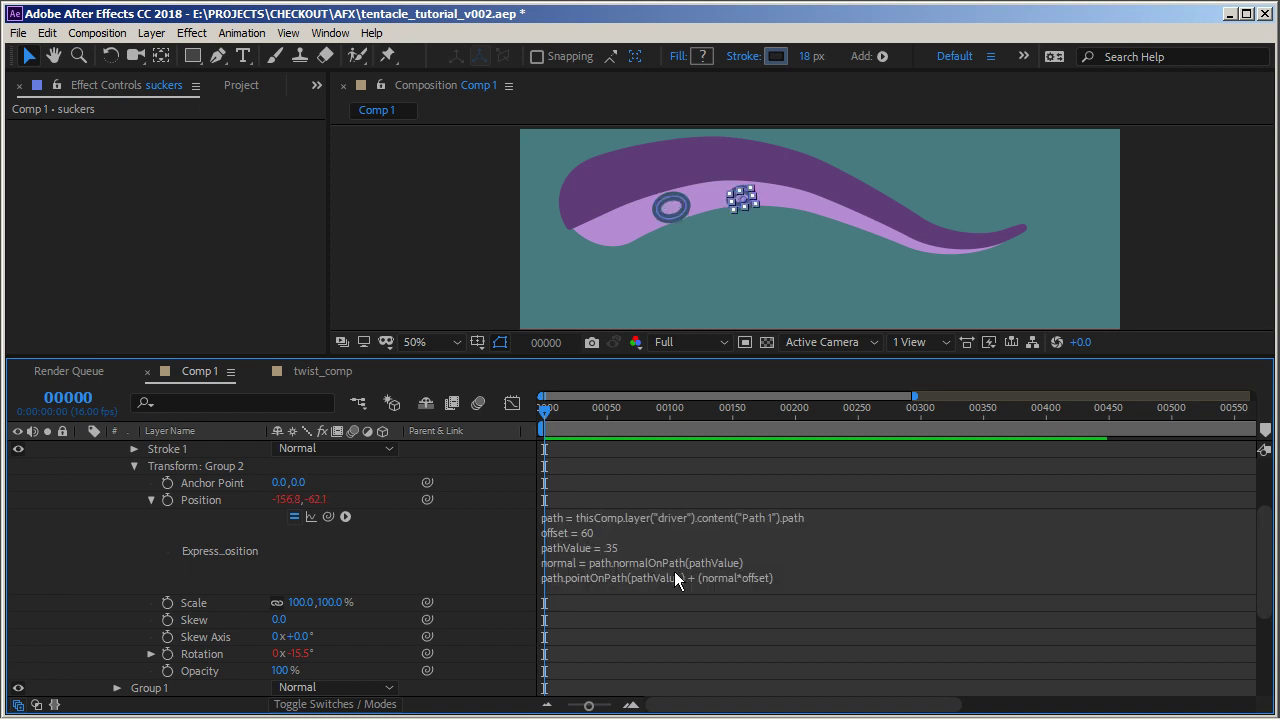
# Set the tangentOnPath value to 0.35 in the duplicated group's Rotation expression
pyautogui.click(152, 654)
pyautogui.click(675, 662)
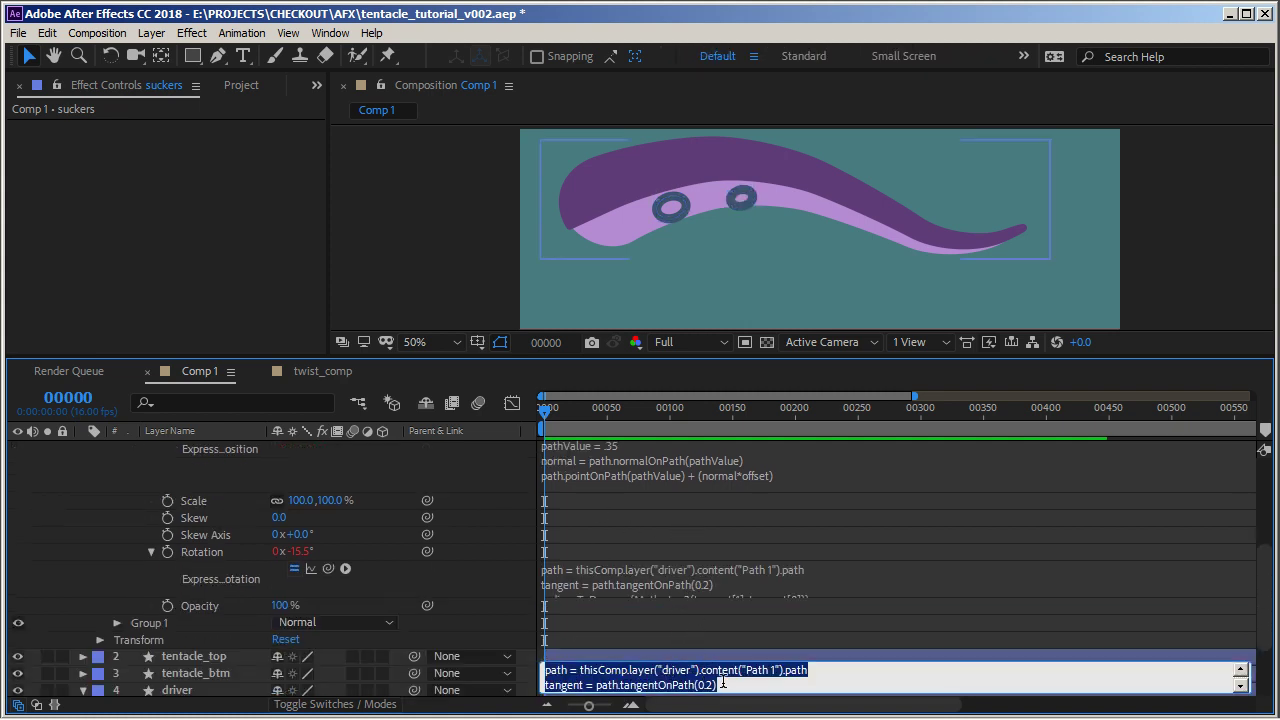
pyautogui.click(708, 685)
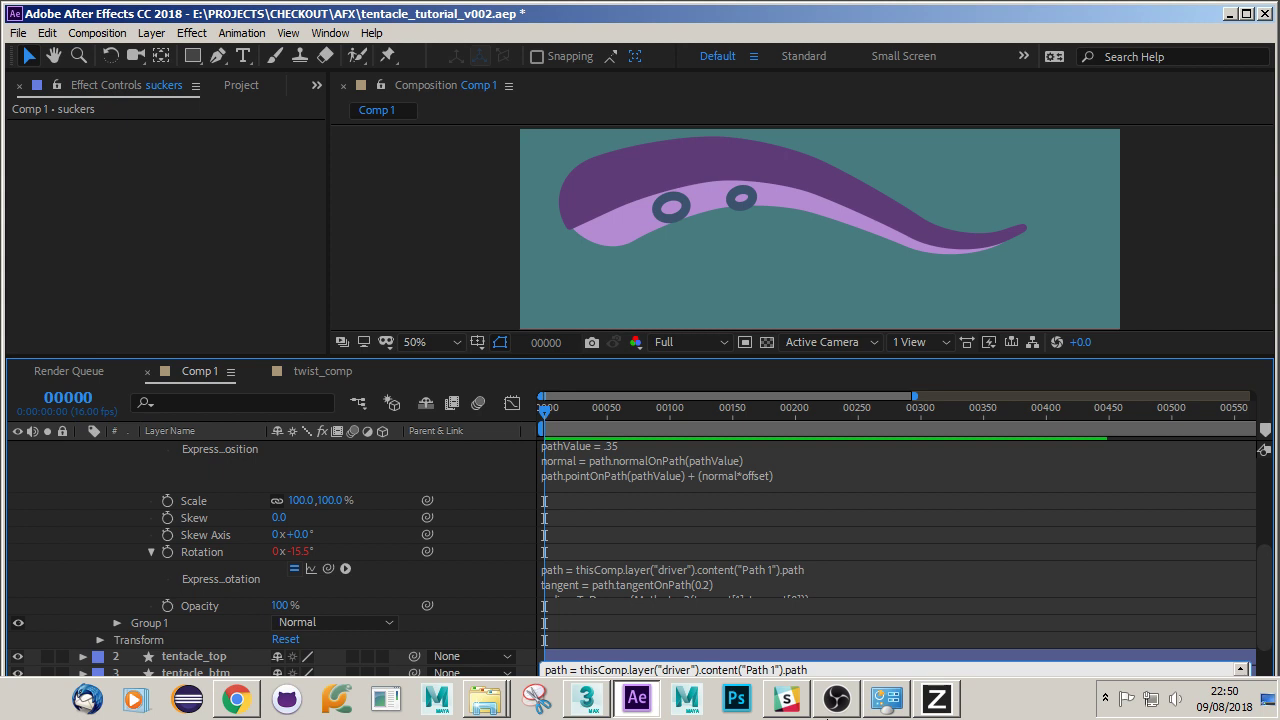
pyautogui.press('KP_Enter')
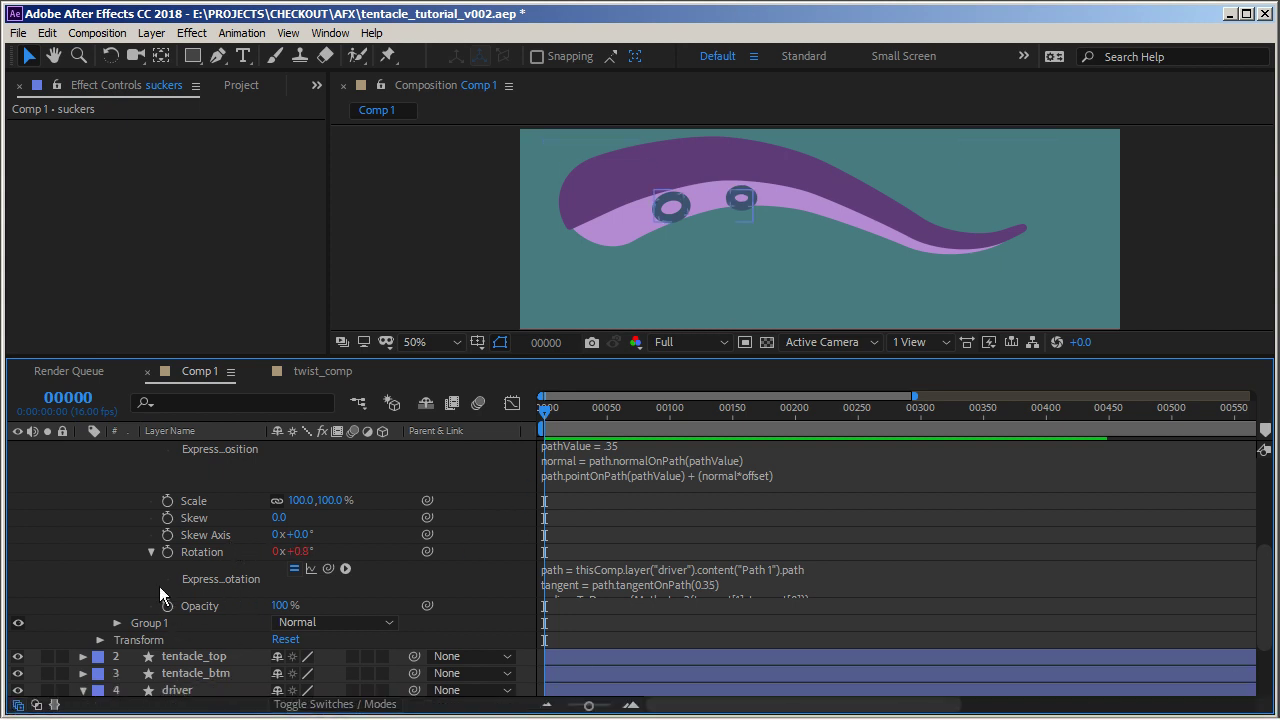
# Collapse Group 2's Position and Rotation expressions and its transform properties
pyautogui.scroll(2, 193, 554)
pyautogui.click(151, 500)
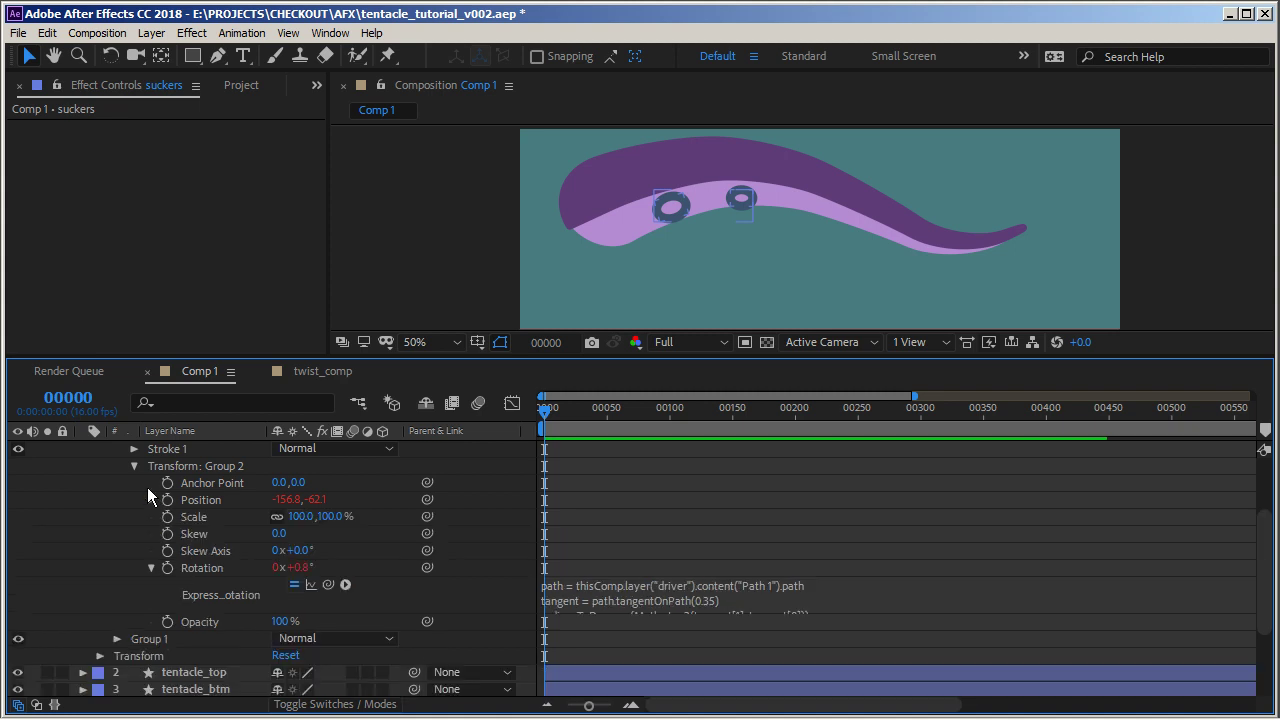
pyautogui.click(151, 567)
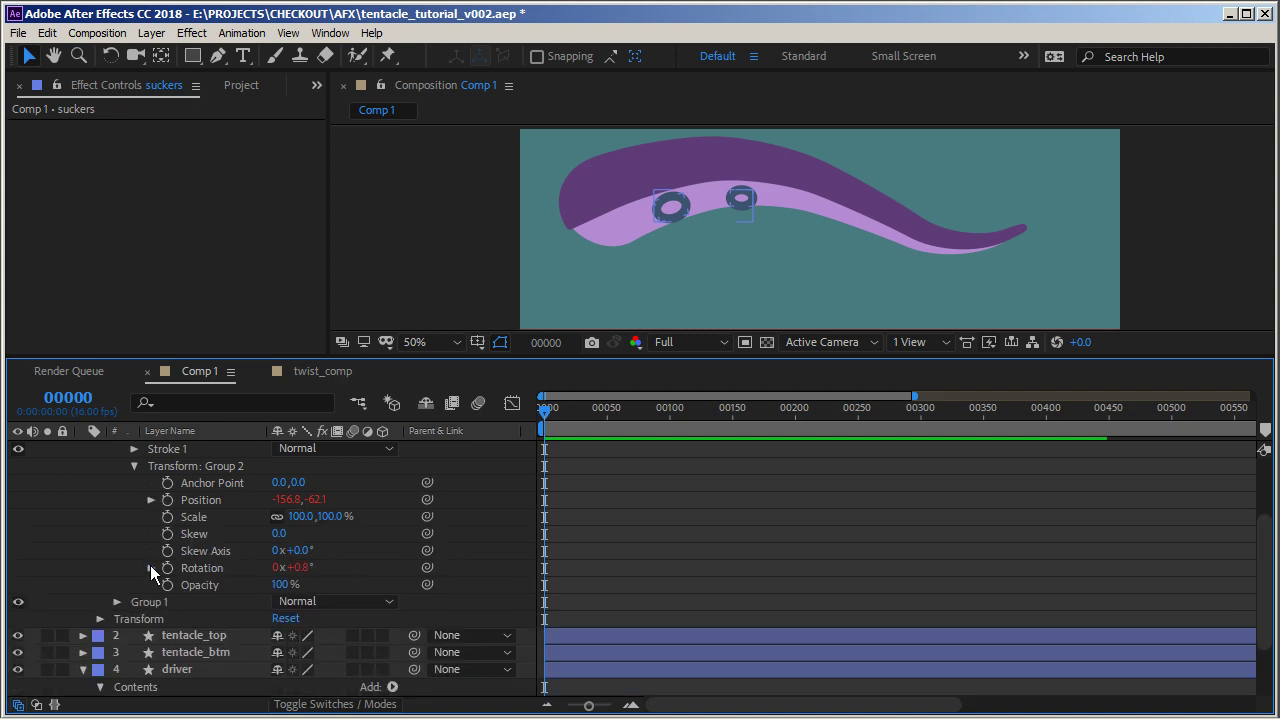
pyautogui.click(134, 467)
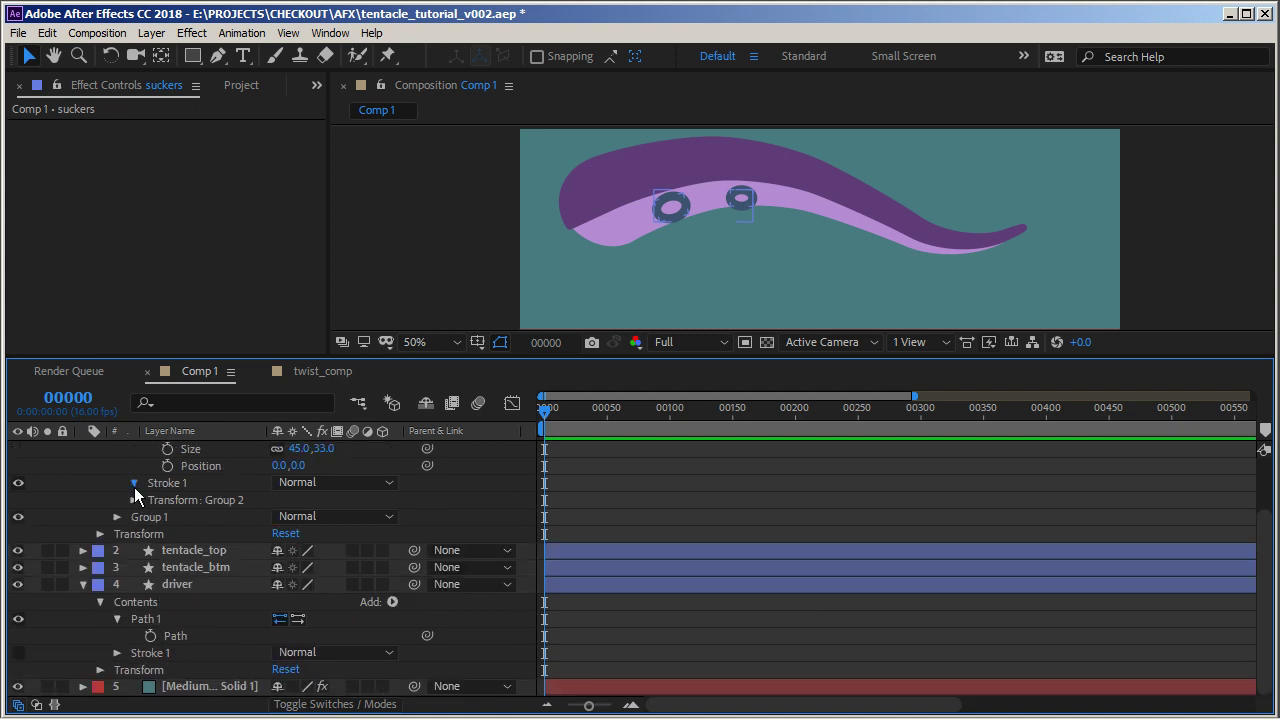
pyautogui.click(134, 483)
pyautogui.moveTo(279, 549); pyautogui.dragTo(268, 550)
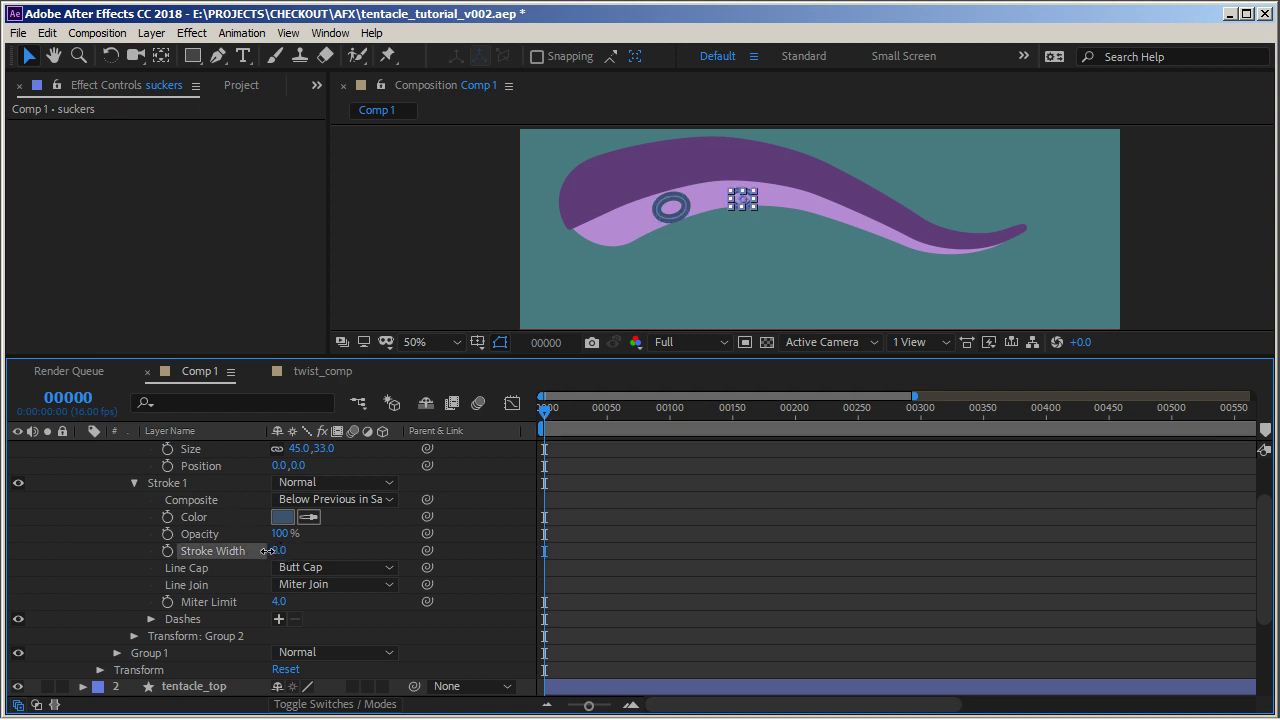
pyautogui.hotkey('ctrl', 'z')
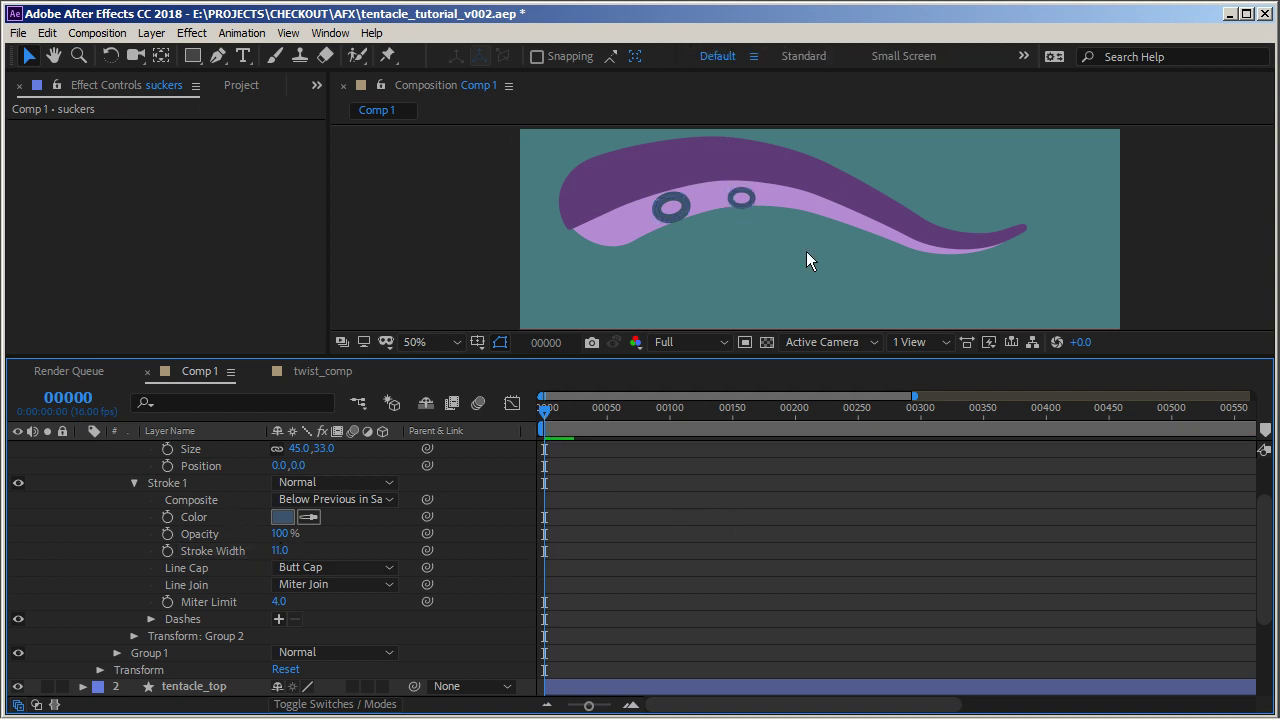
# Collapse the suckers' contents and reshape the driver path by moving its vertices and handles
pyautogui.scroll(2, 647, 500)
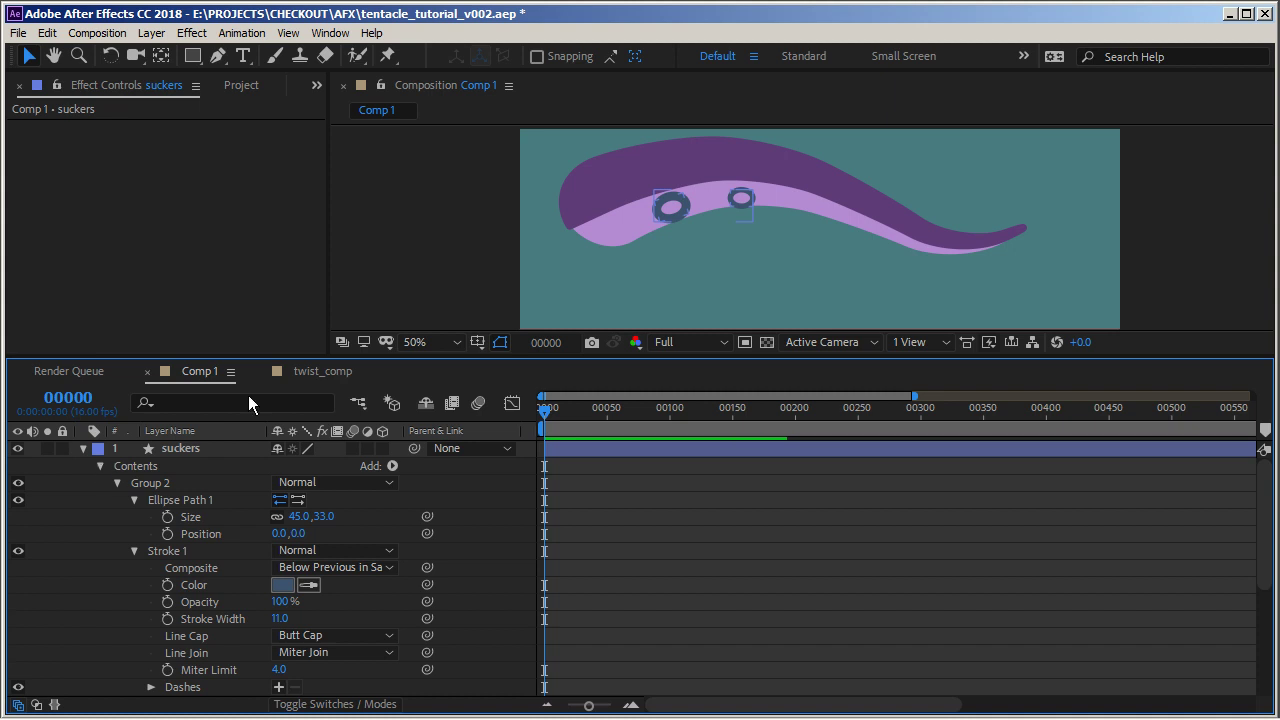
pyautogui.click(101, 466)
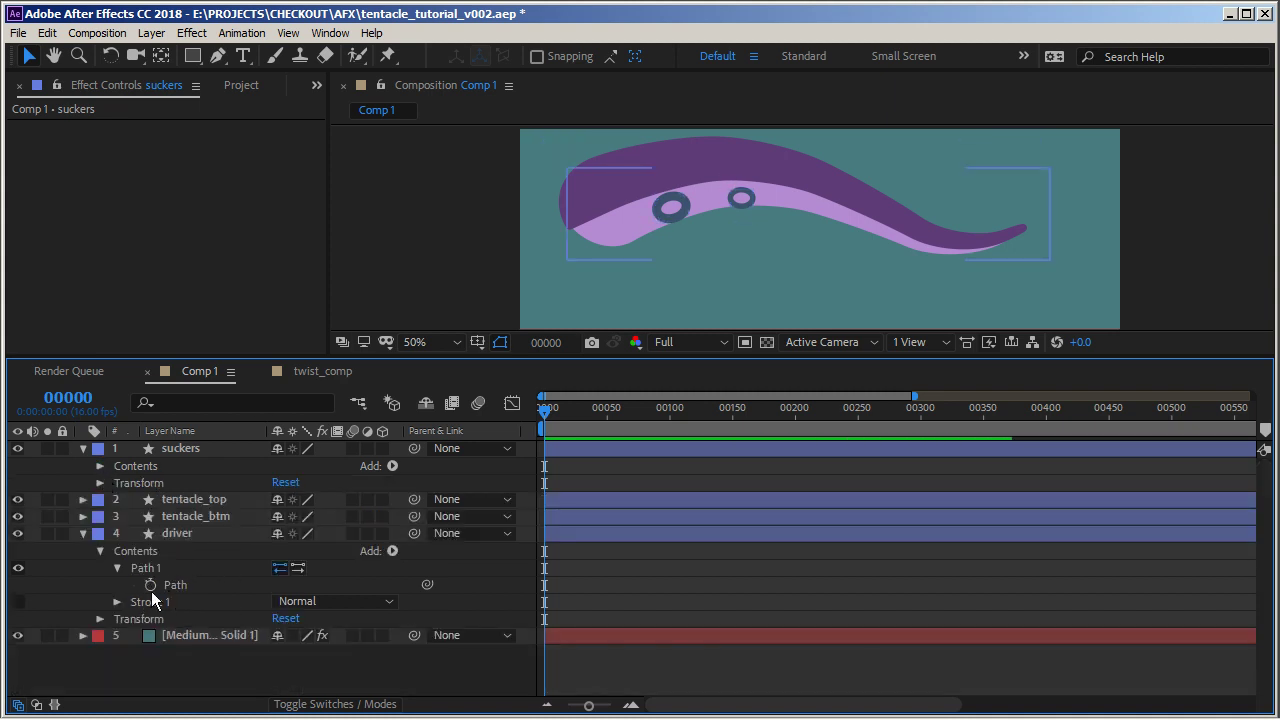
pyautogui.click(145, 567)
pyautogui.moveTo(835, 195)
pyautogui.mouseDown()
pyautogui.moveTo(837, 209)
pyautogui.moveTo(771, 189)
pyautogui.moveTo(826, 234)
pyautogui.moveTo(826, 209)
pyautogui.mouseUp()
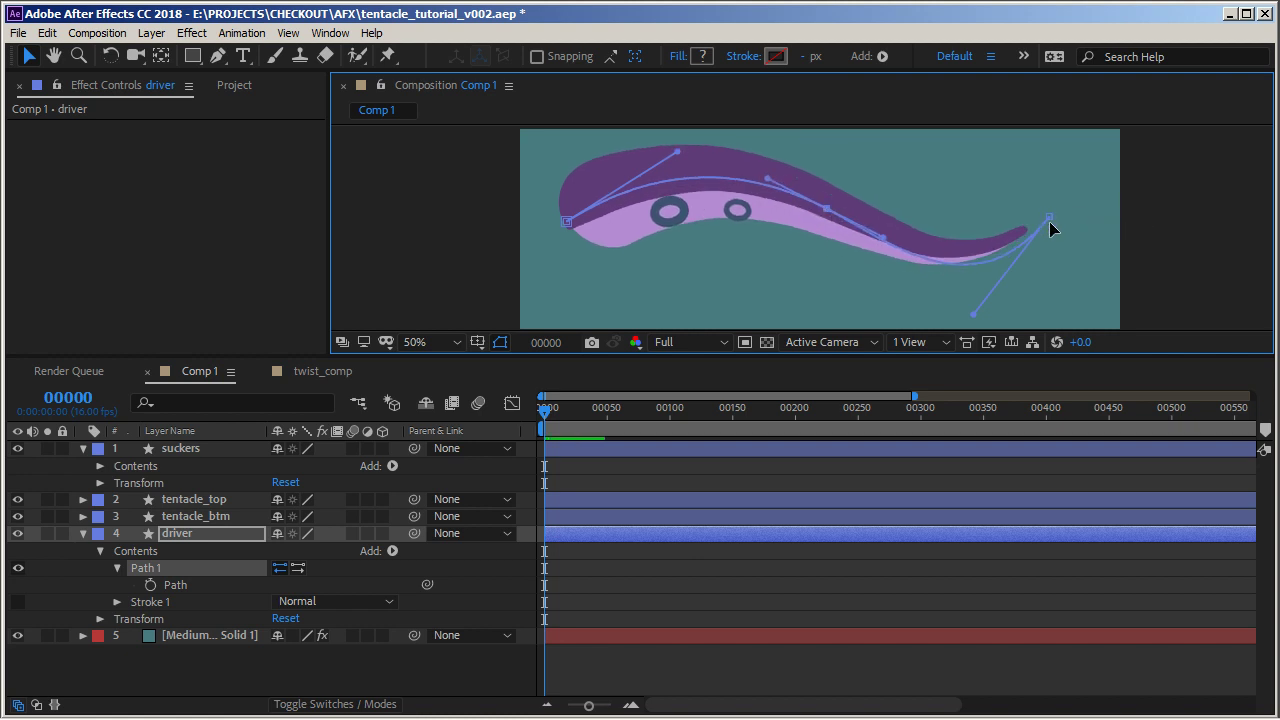
pyautogui.moveTo(1049, 217); pyautogui.dragTo(1043, 184)
pyautogui.moveTo(567, 221); pyautogui.dragTo(573, 251)
pyautogui.moveTo(685, 182)
pyautogui.mouseDown()
pyautogui.moveTo(667, 183)
pyautogui.moveTo(673, 166)
pyautogui.mouseUp()
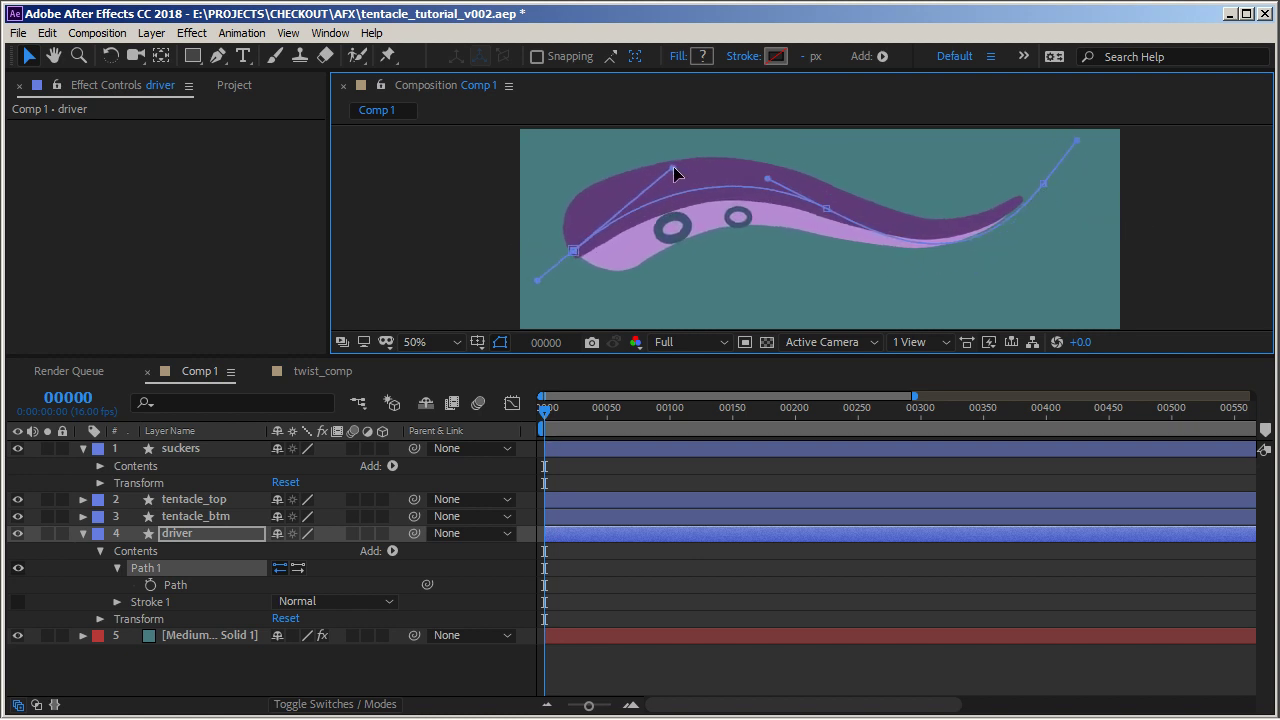
pyautogui.moveTo(824, 214); pyautogui.dragTo(831, 216)
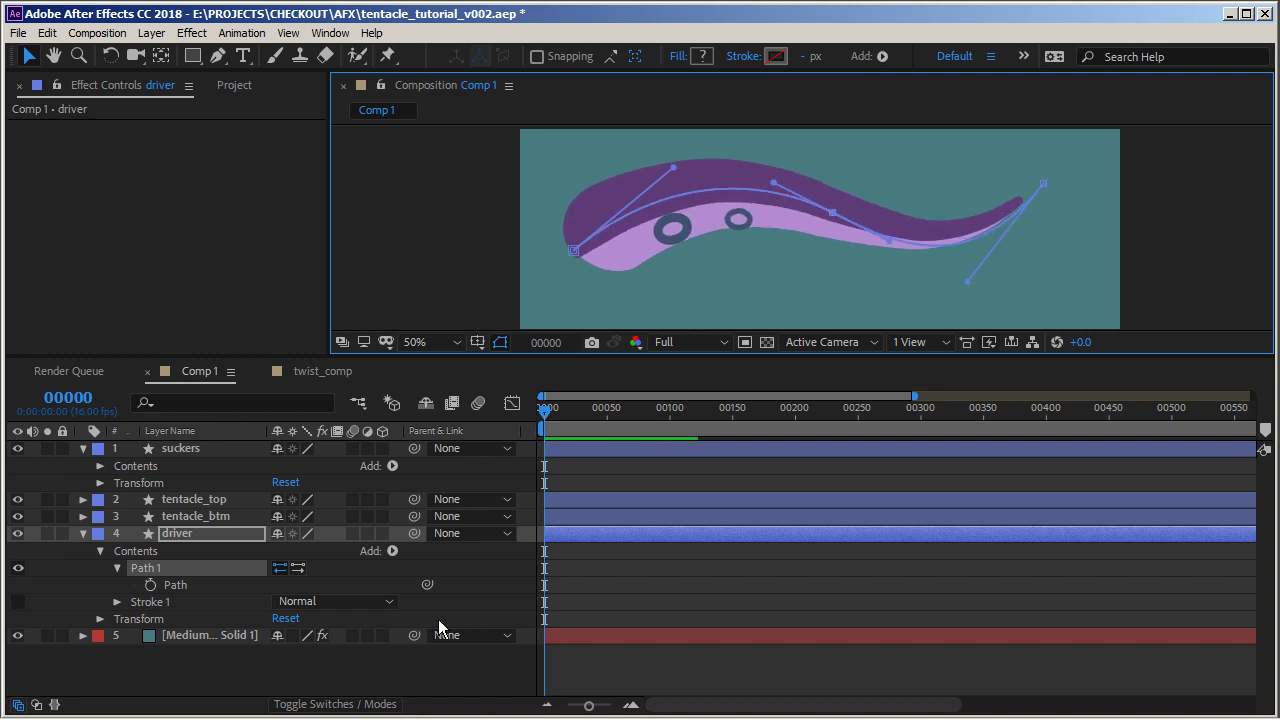
pyautogui.click(369, 668)
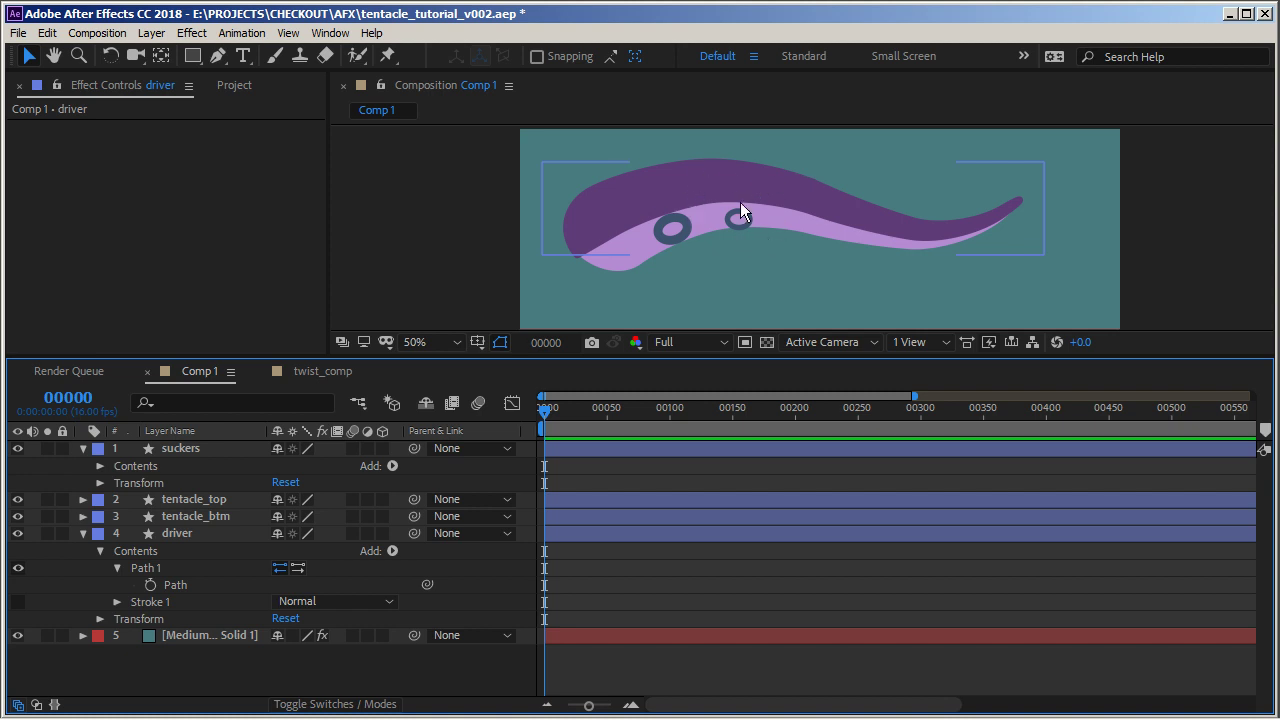
# Switch to the video player showing the tentacle_1.mp4 reference clip
pyautogui.moveTo(838, 712)
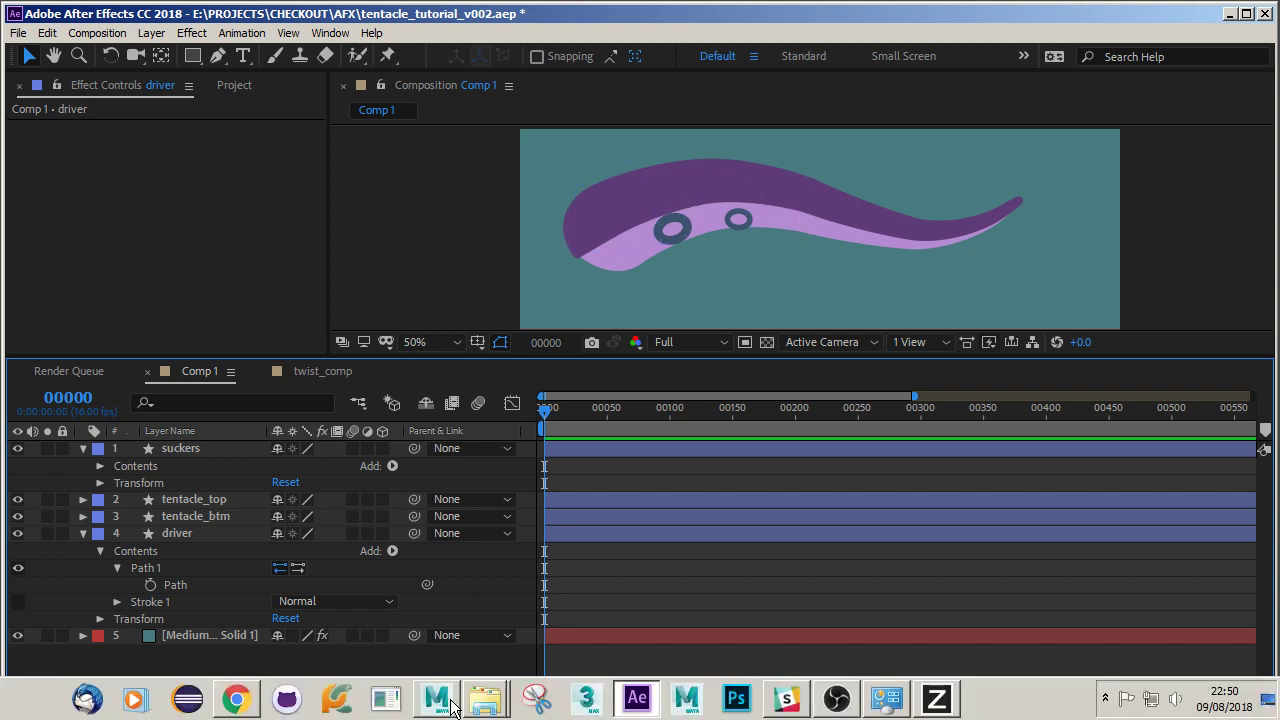
pyautogui.click(937, 700)
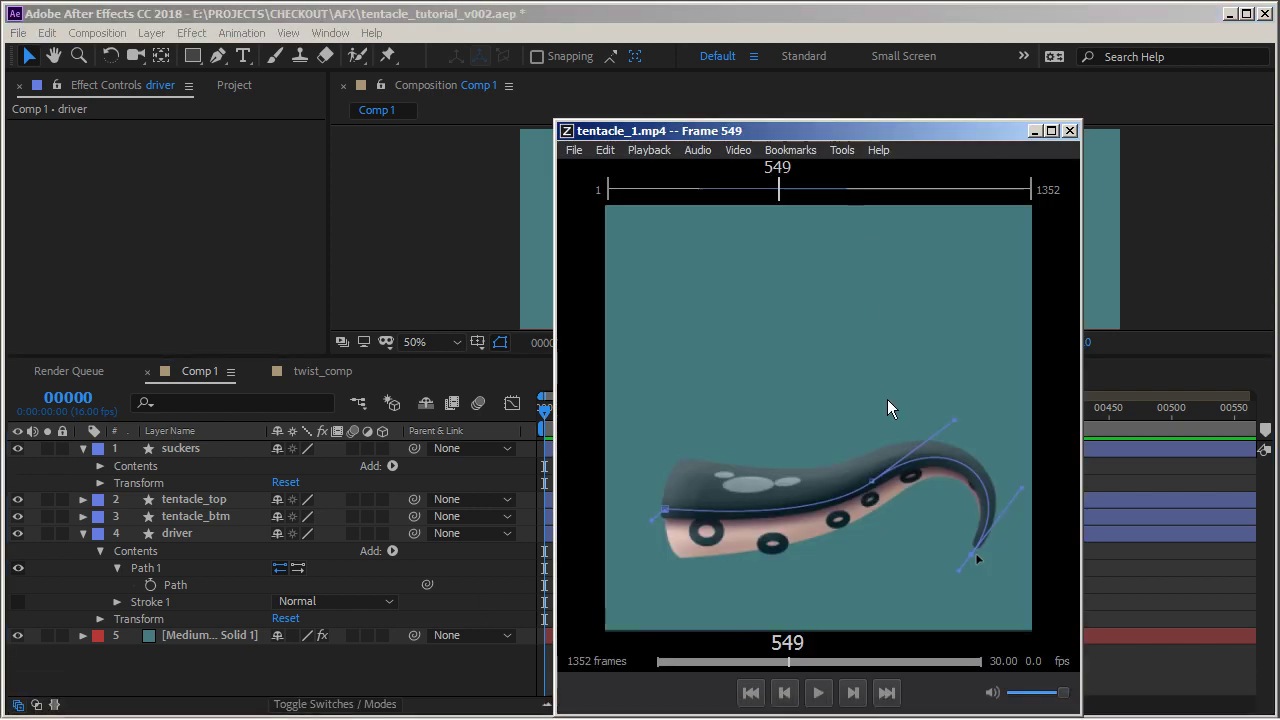
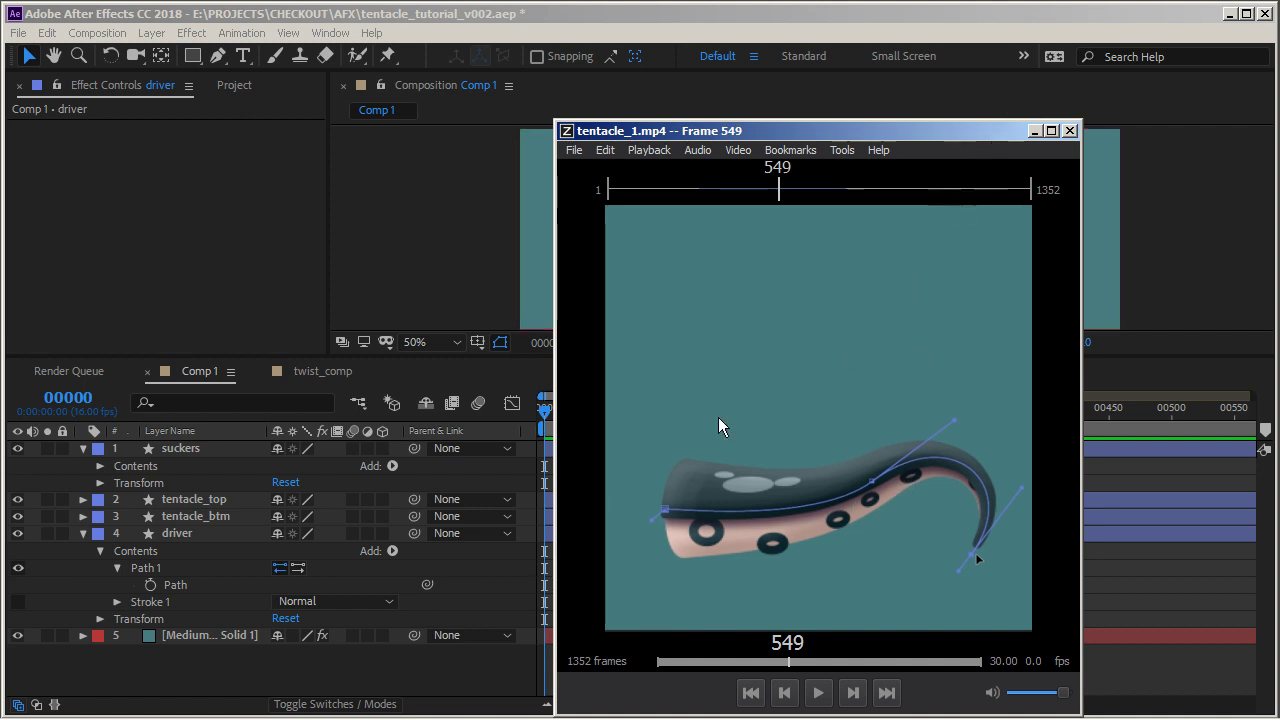
# Close the reference player and apply a Bevel and Emboss layer style to the tentacle_top layer
pyautogui.click(1035, 131)
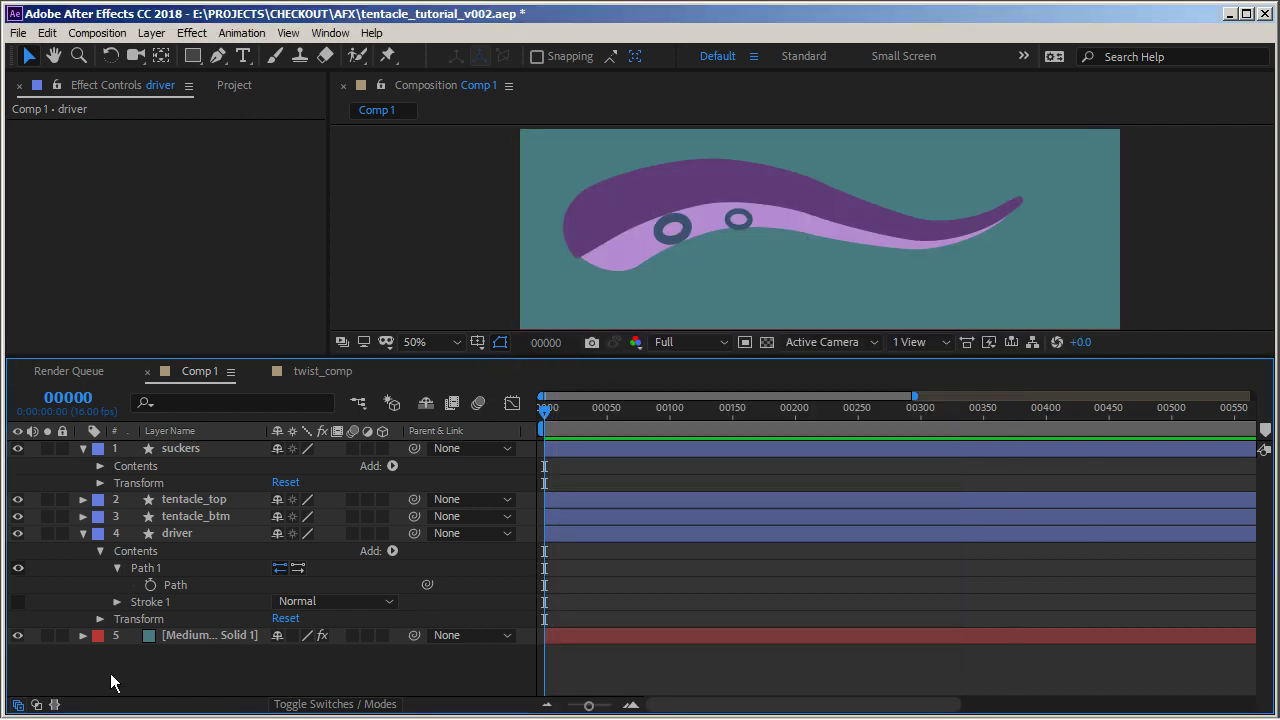
pyautogui.click(189, 500)
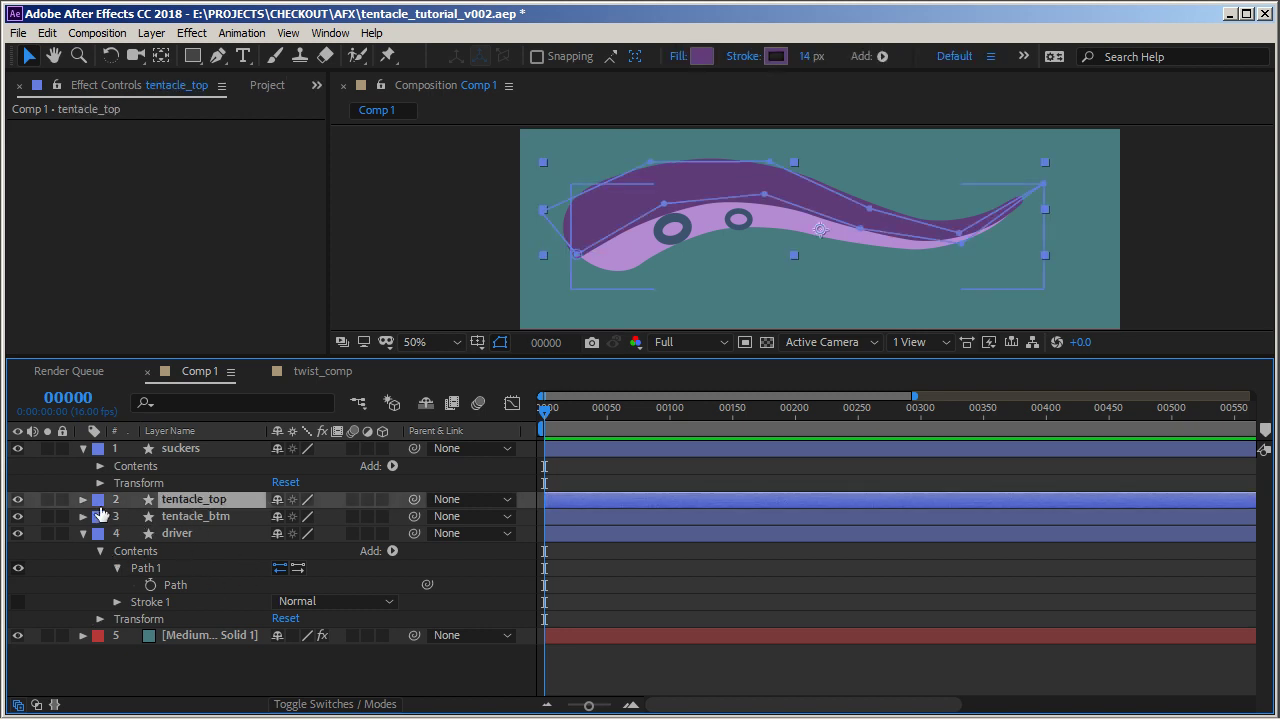
pyautogui.click(83, 499)
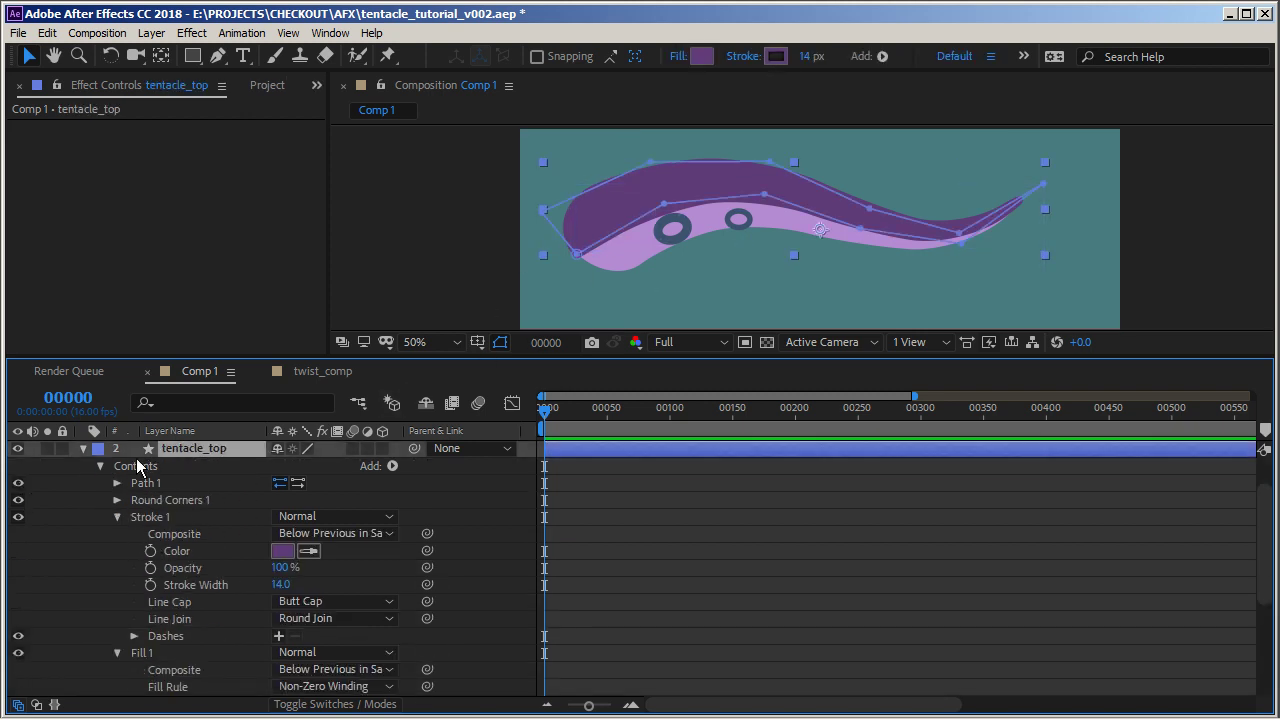
pyautogui.click(82, 447)
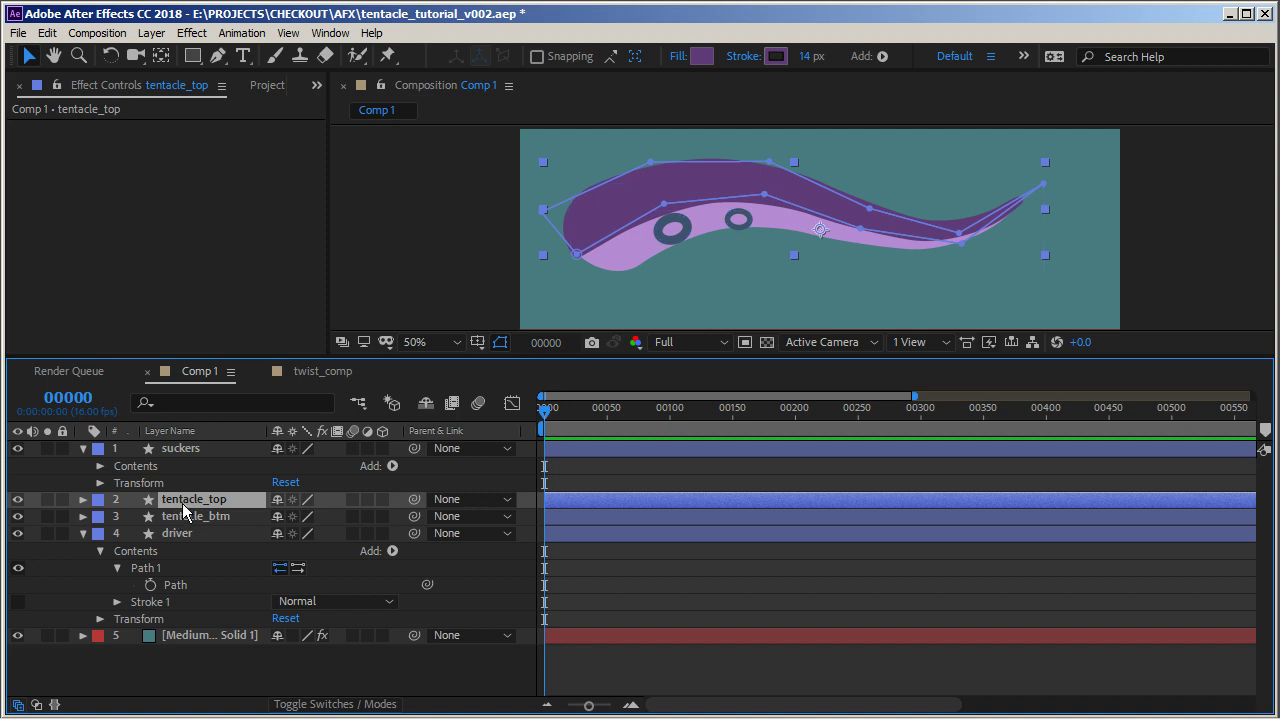
pyautogui.rightClick(184, 500)
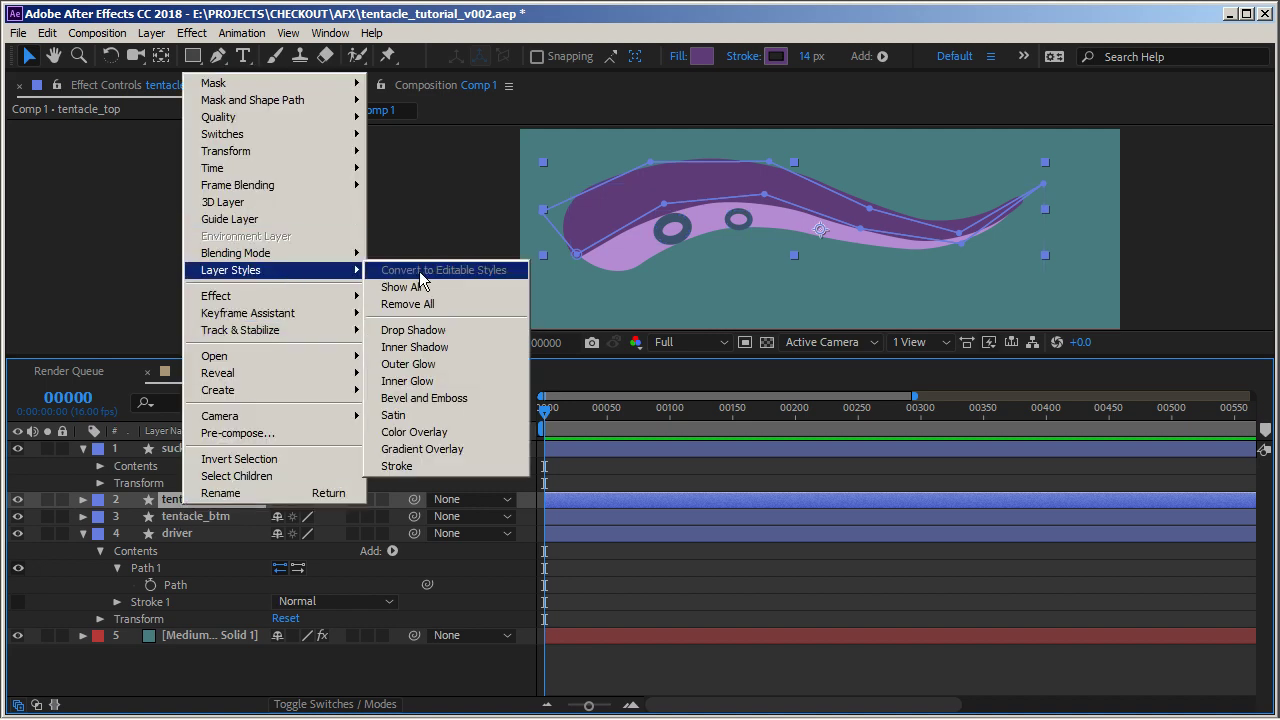
pyautogui.click(450, 403)
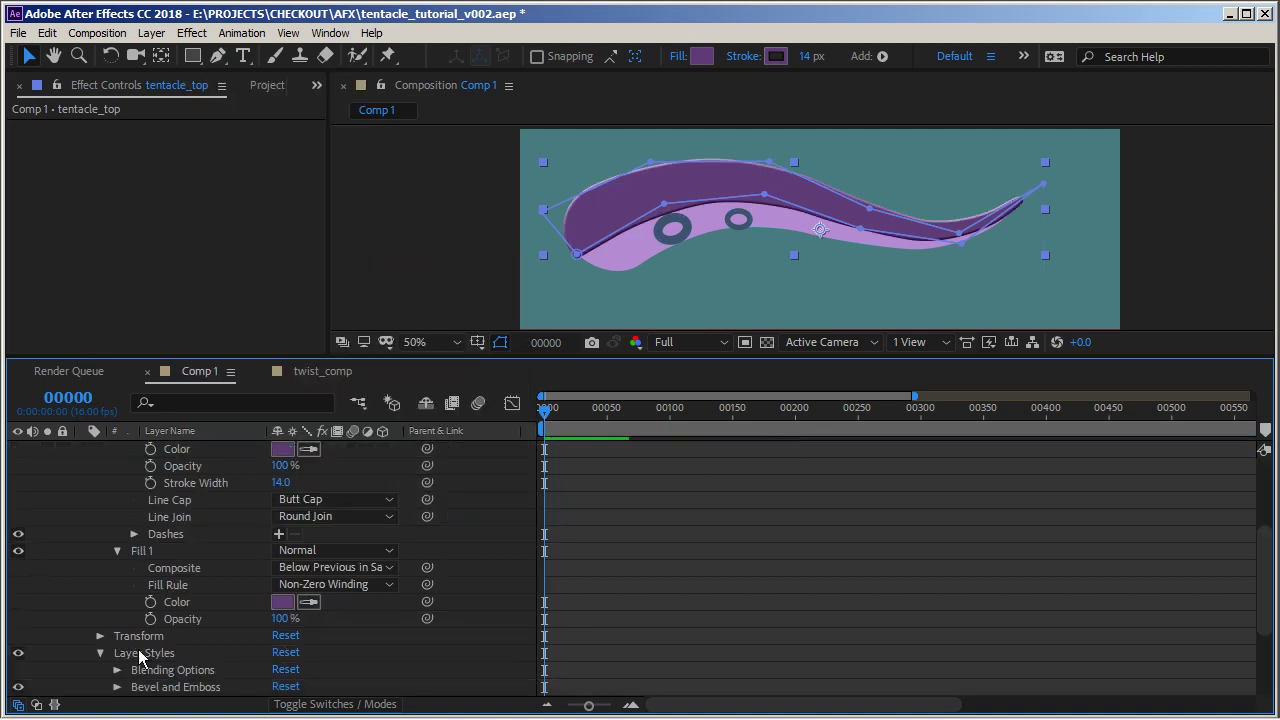
# Set tentacle_top's bevel Size to 100 and Soften to 16
pyautogui.scroll(-5, 133, 629)
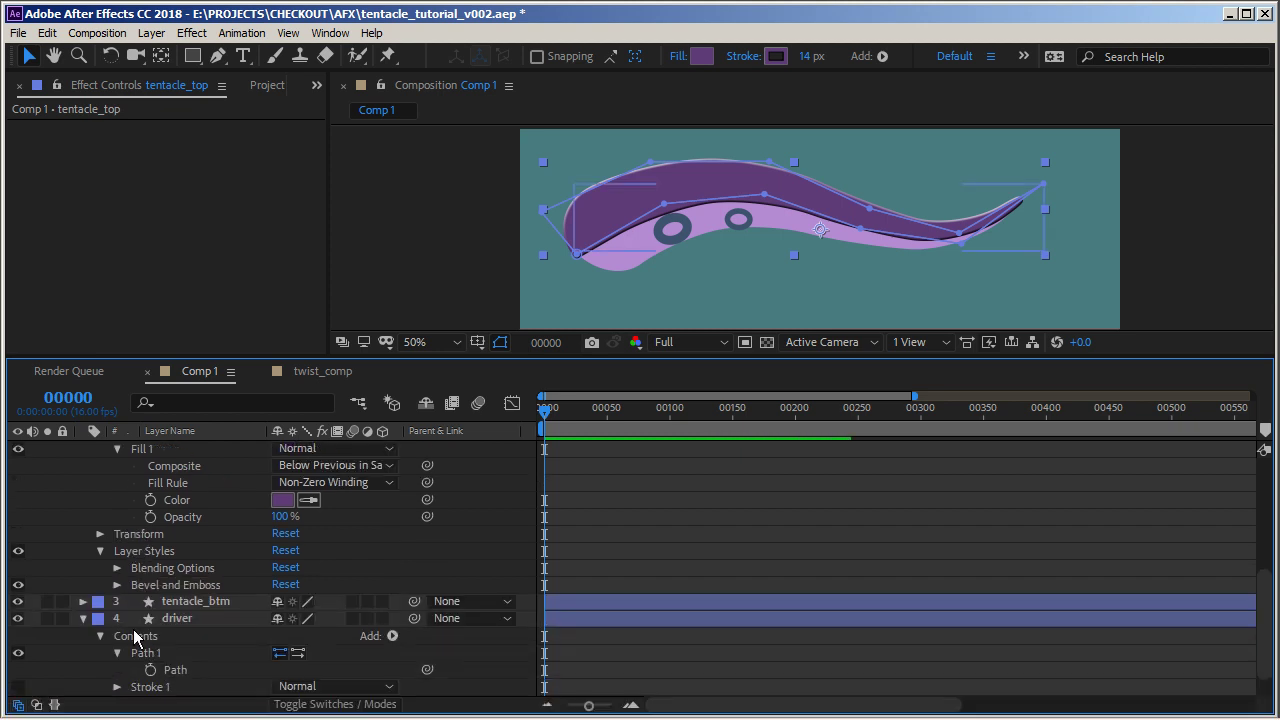
pyautogui.scroll(-1, 177, 551)
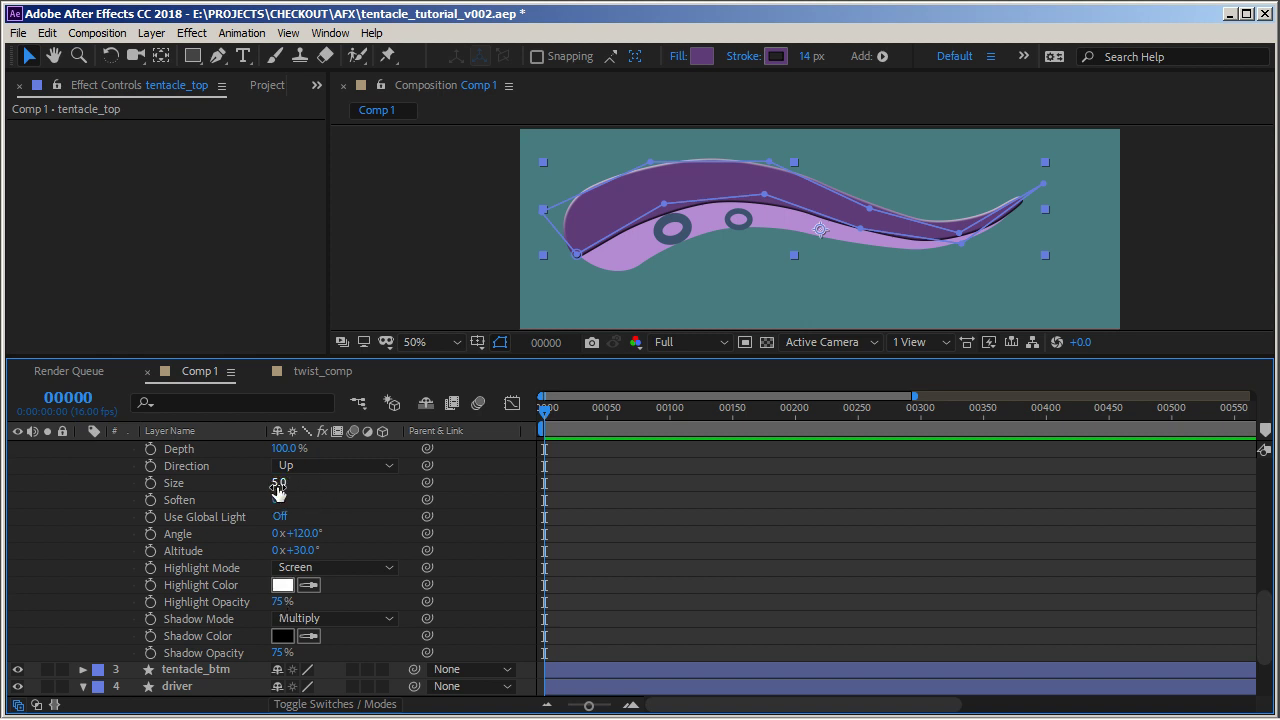
pyautogui.moveTo(278, 483); pyautogui.dragTo(336, 482)
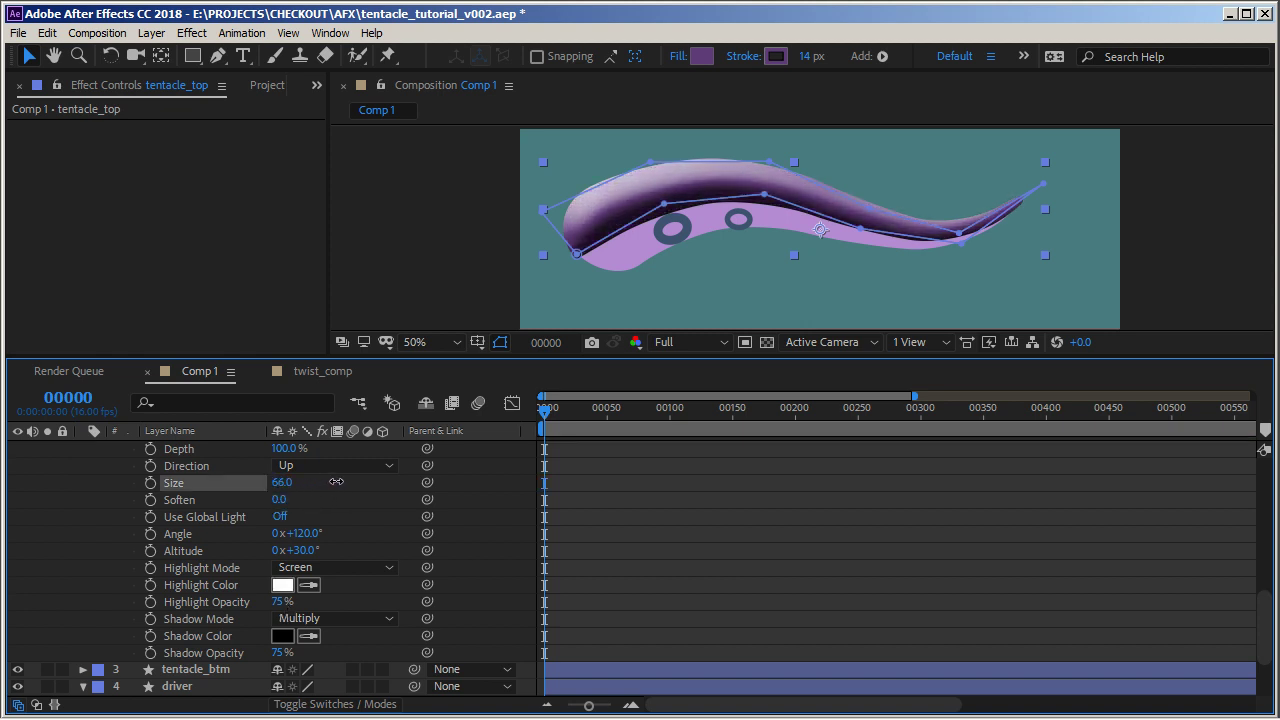
pyautogui.moveTo(278, 498); pyautogui.dragTo(424, 496)
pyautogui.click(283, 500)
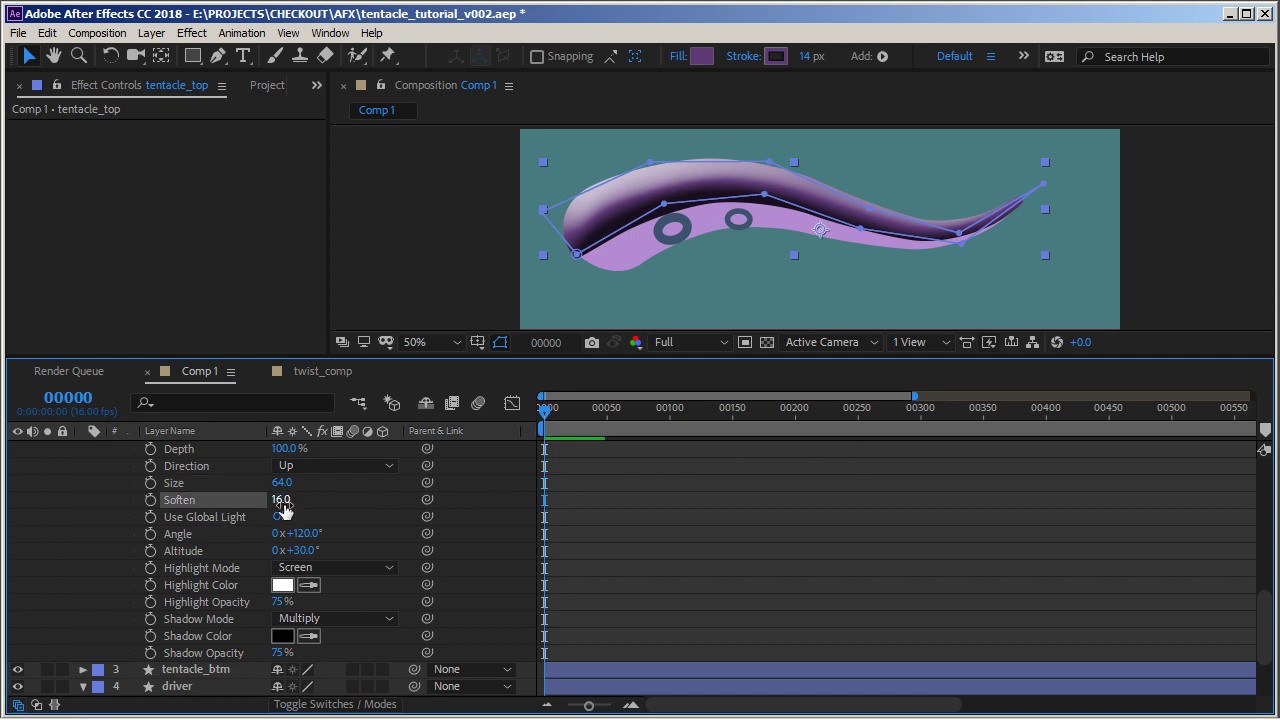
pyautogui.moveTo(280, 483); pyautogui.dragTo(310, 479)
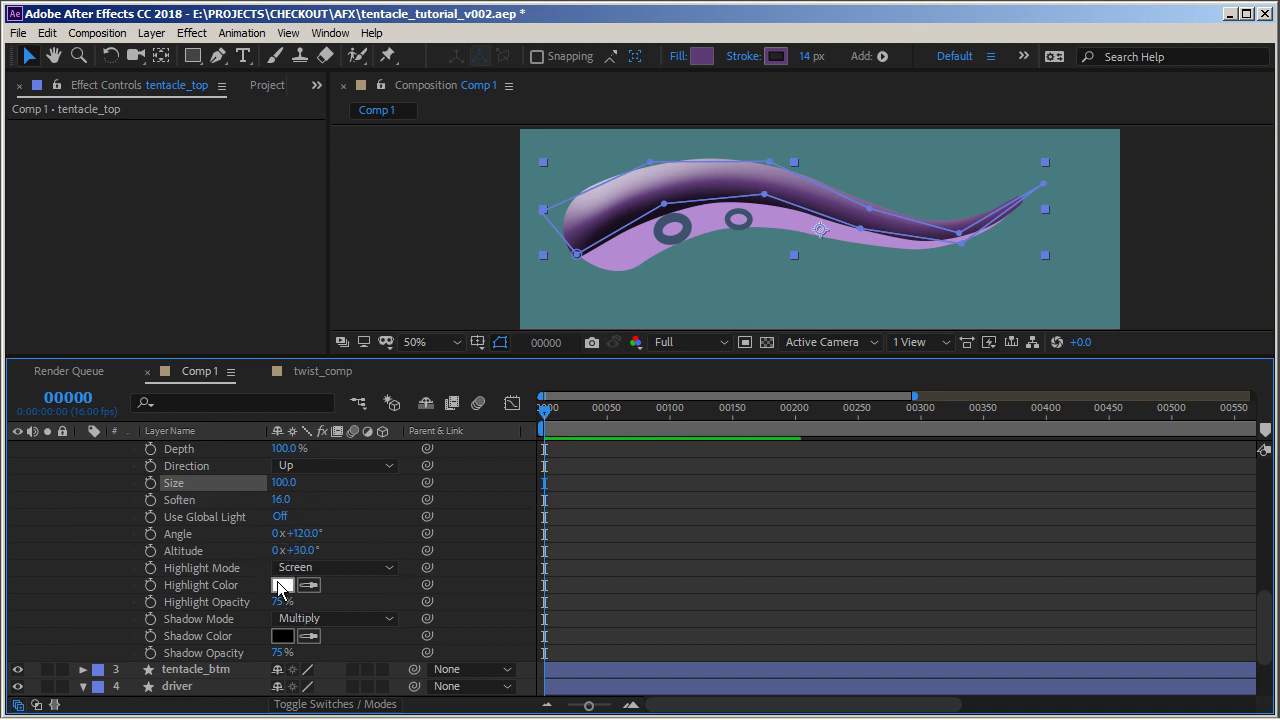
# Set tentacle_top's bevel highlight color to pink FF93FB
pyautogui.click(279, 585)
pyautogui.click(720, 306)
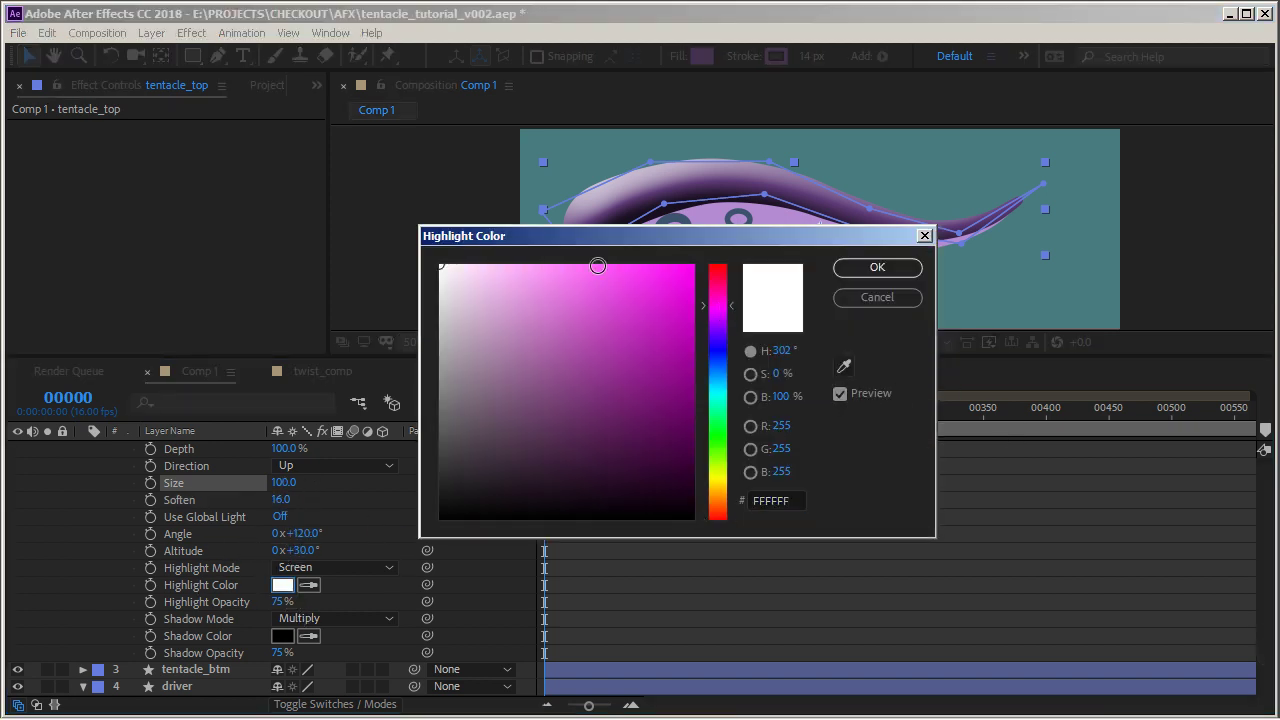
pyautogui.moveTo(598, 264)
pyautogui.mouseDown()
pyautogui.moveTo(531, 253)
pyautogui.moveTo(545, 259)
pyautogui.mouseUp()
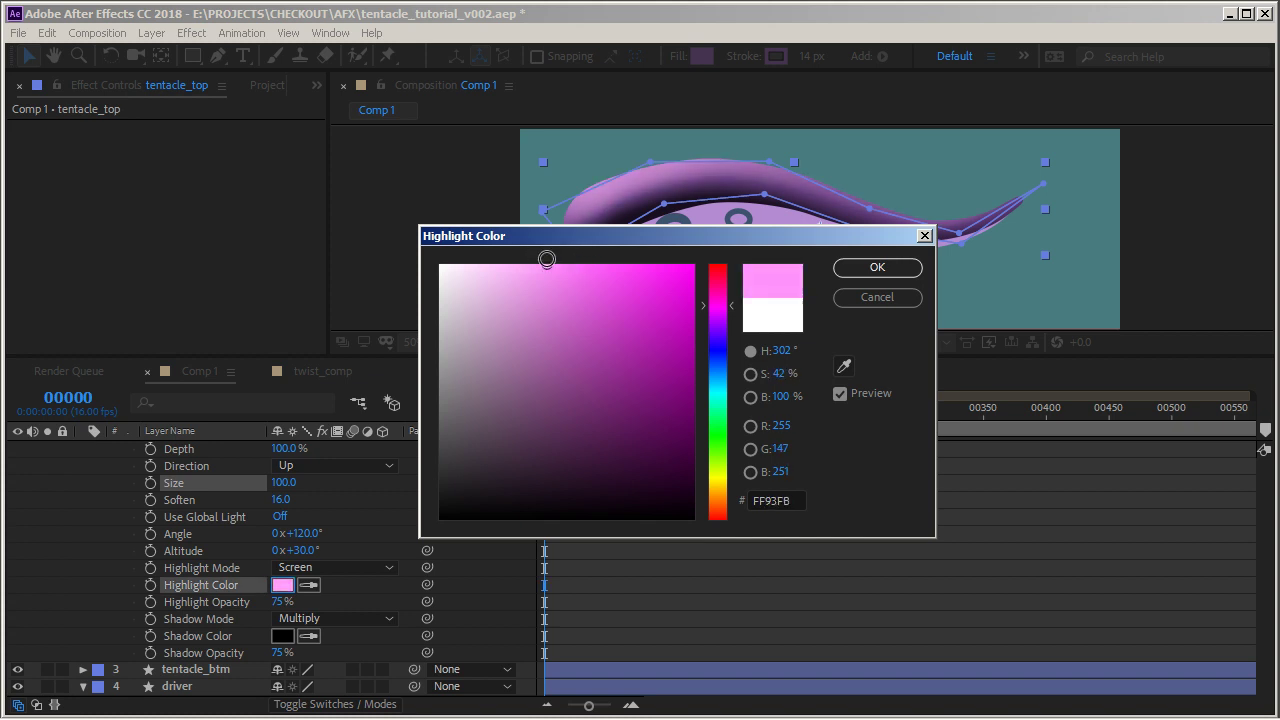
pyautogui.click(877, 267)
# Set tentacle_top's bevel shadow color to cyan 55DEEA
pyautogui.click(284, 636)
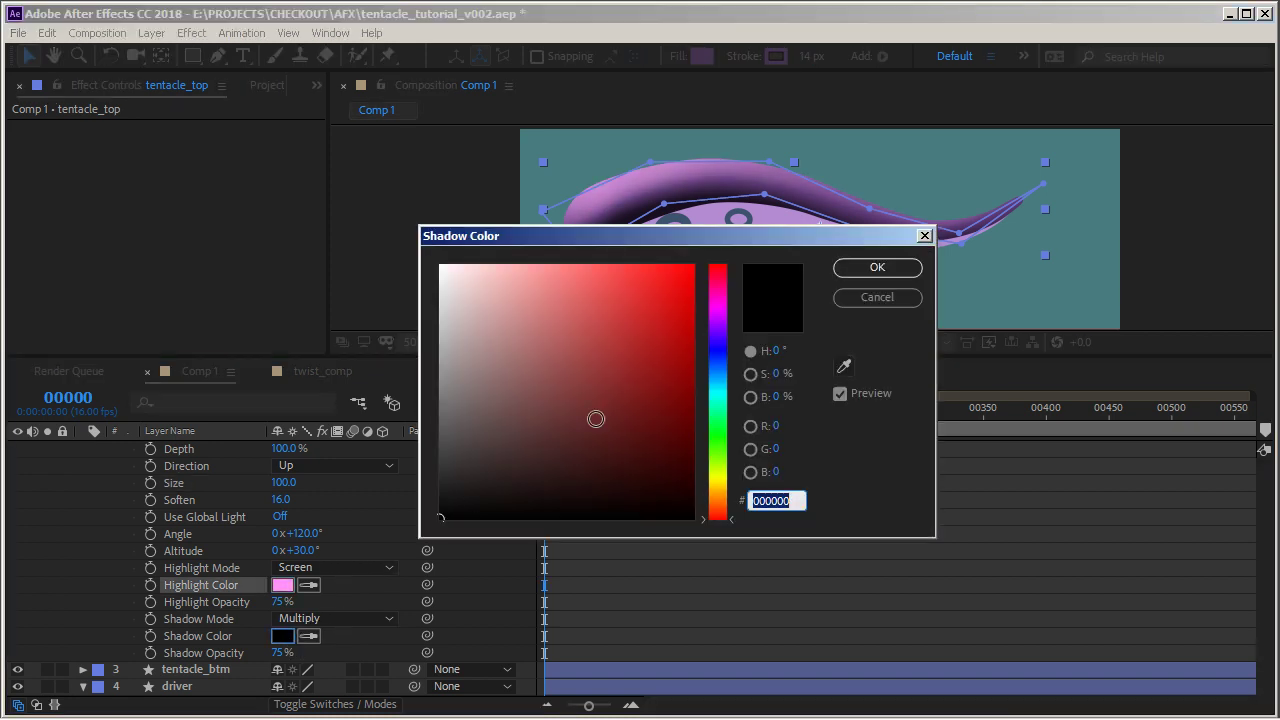
pyautogui.click(718, 357)
pyautogui.moveTo(605, 295); pyautogui.dragTo(601, 286)
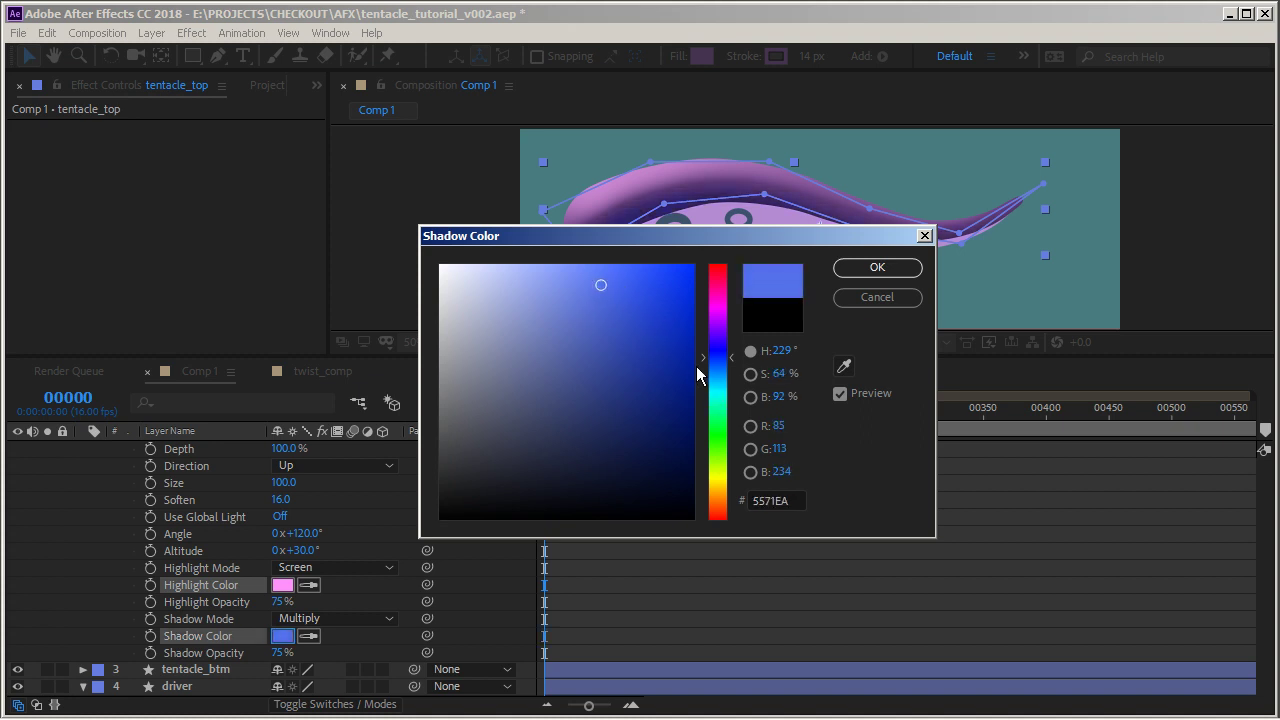
pyautogui.moveTo(706, 360); pyautogui.dragTo(703, 388)
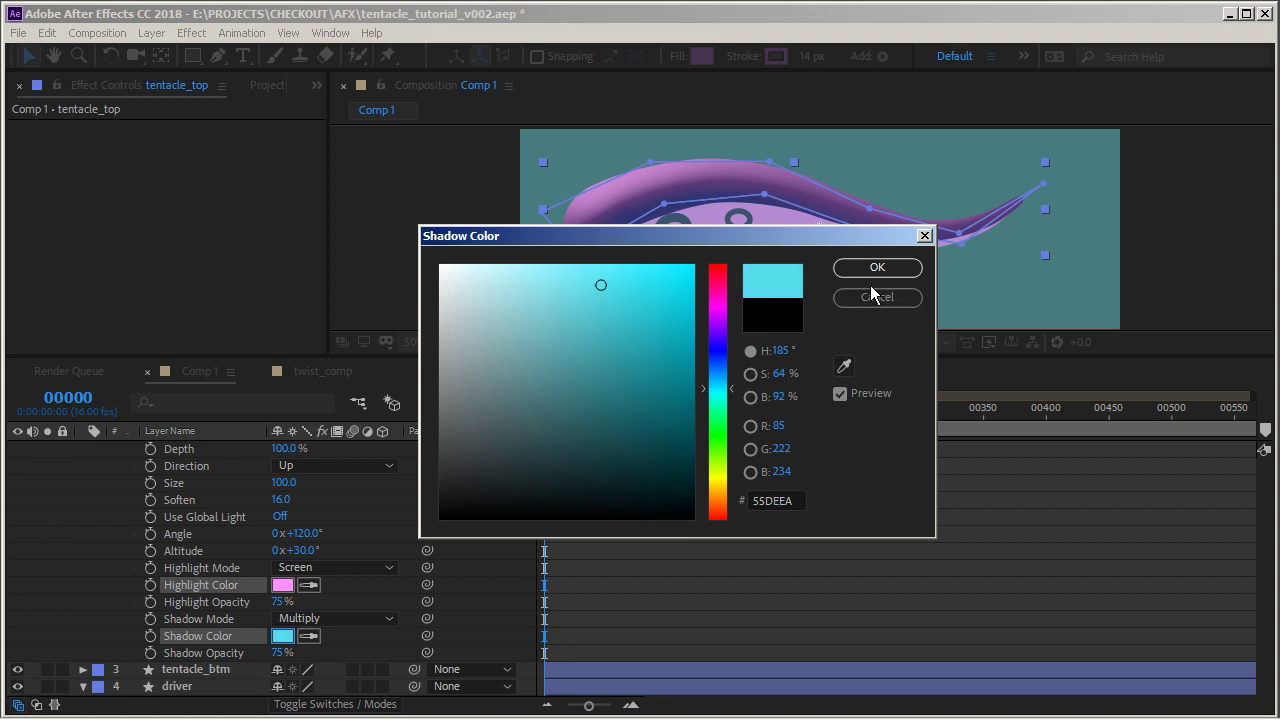
pyautogui.click(876, 268)
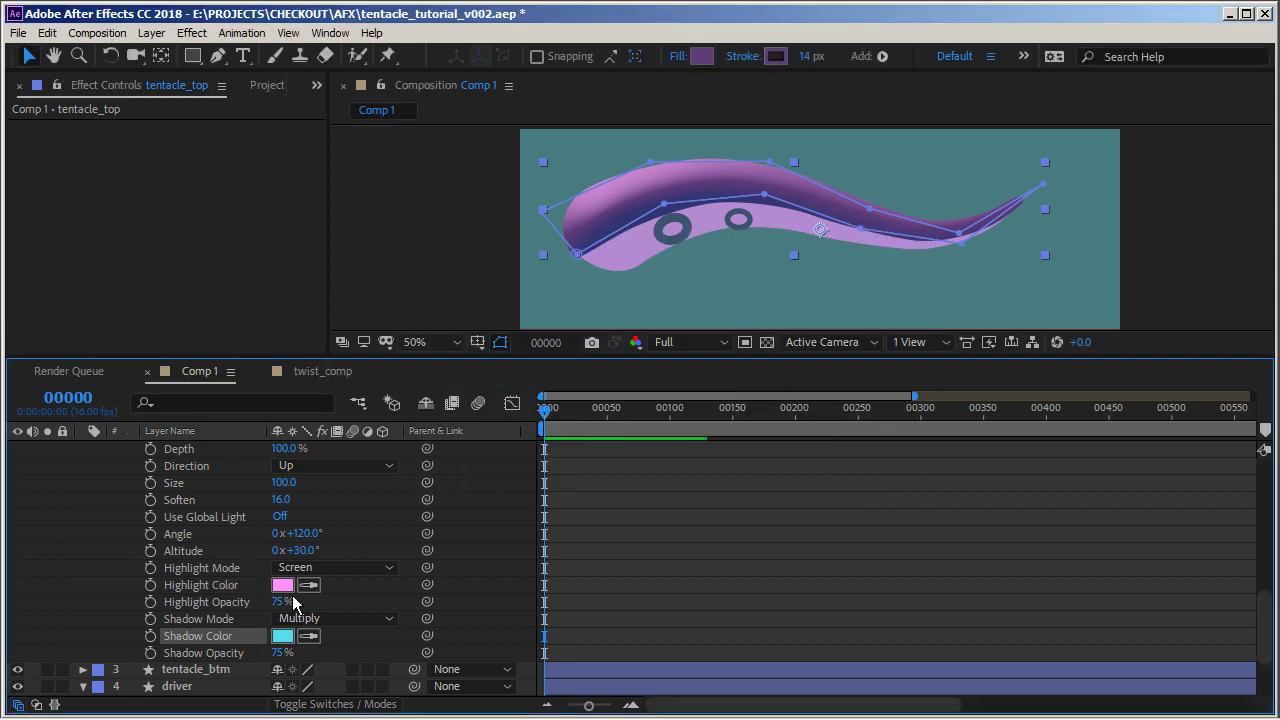
# Set tentacle_top's shadow opacity to 45% and collapse the layer's properties
pyautogui.moveTo(281, 652); pyautogui.dragTo(254, 650)
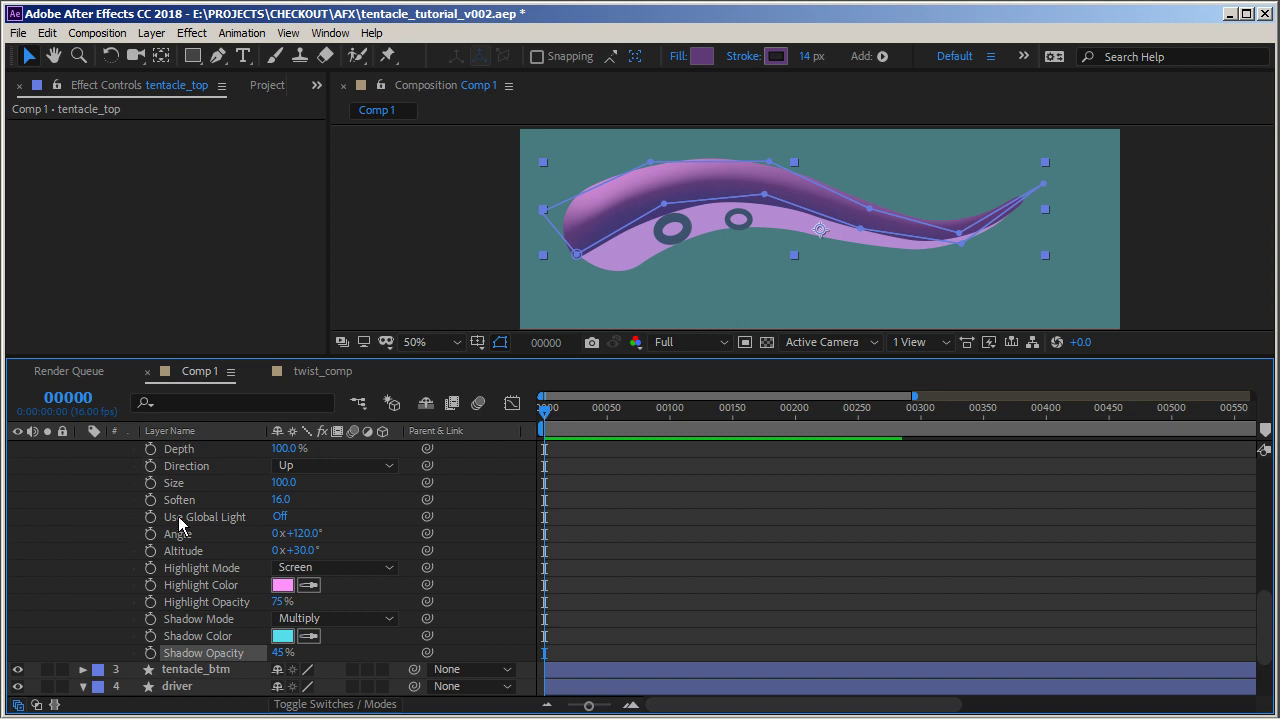
pyautogui.scroll(4, 178, 522)
pyautogui.click(100, 567)
pyautogui.scroll(1, 175, 548)
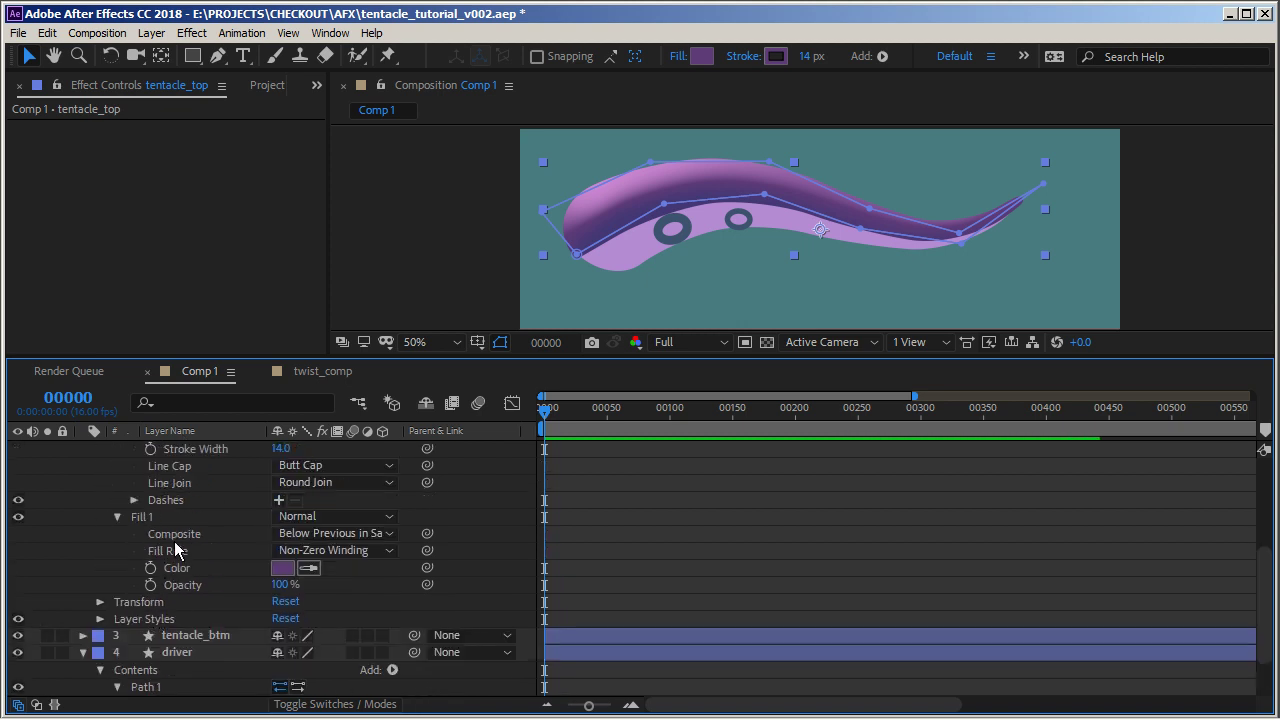
pyautogui.scroll(3, 175, 548)
pyautogui.click(84, 465)
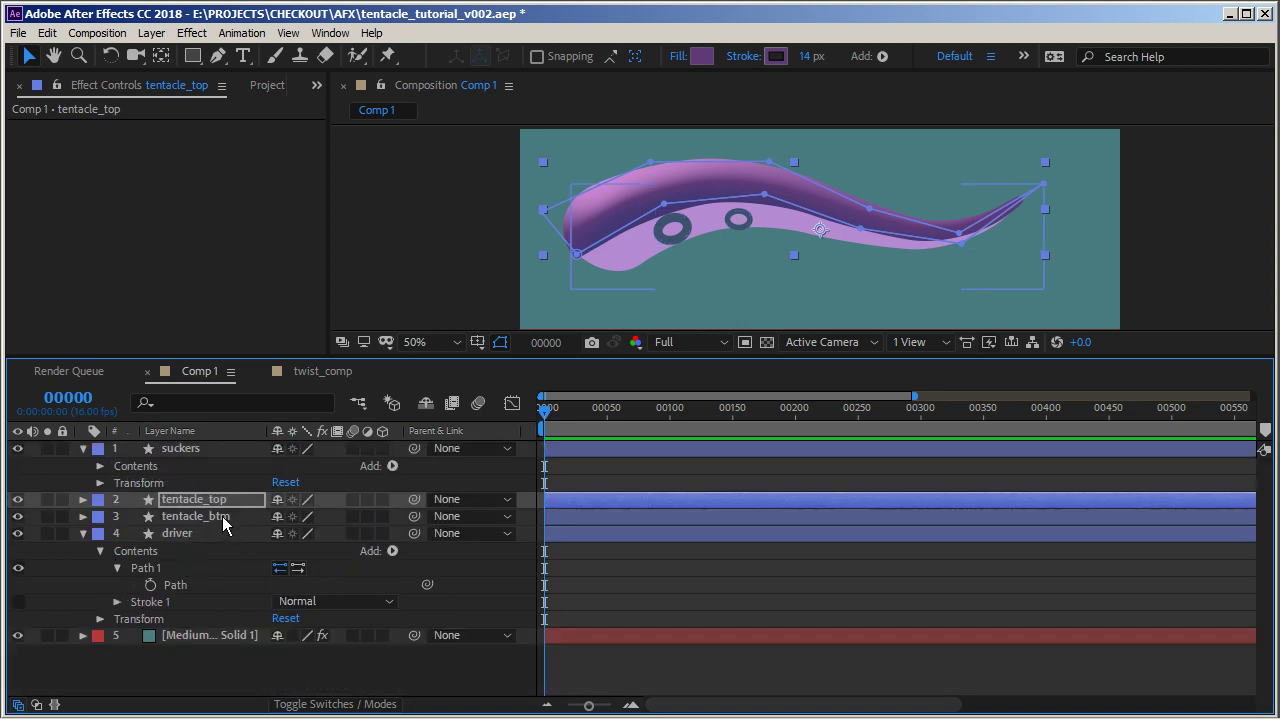
# Apply a Bevel and Emboss layer style to the tentacle_btm layer and expand its settings
pyautogui.click(210, 518)
pyautogui.rightClick(208, 517)
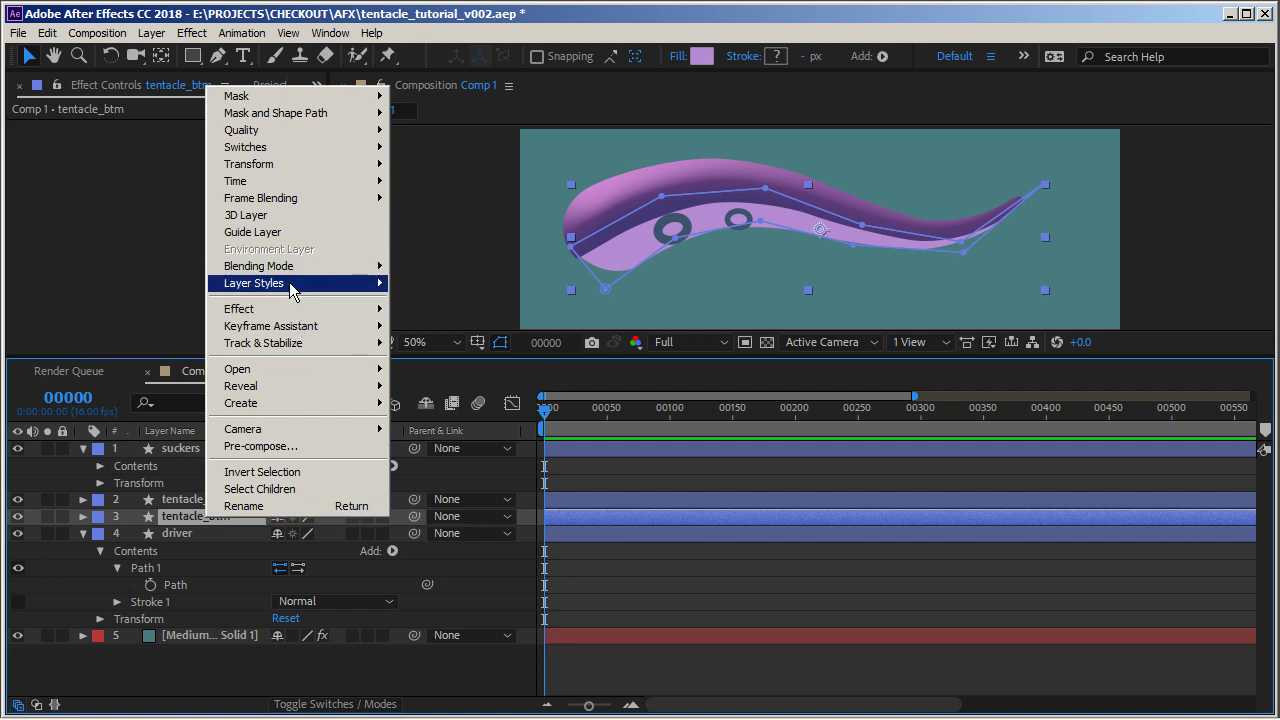
pyautogui.moveTo(293, 284)
pyautogui.click(463, 411)
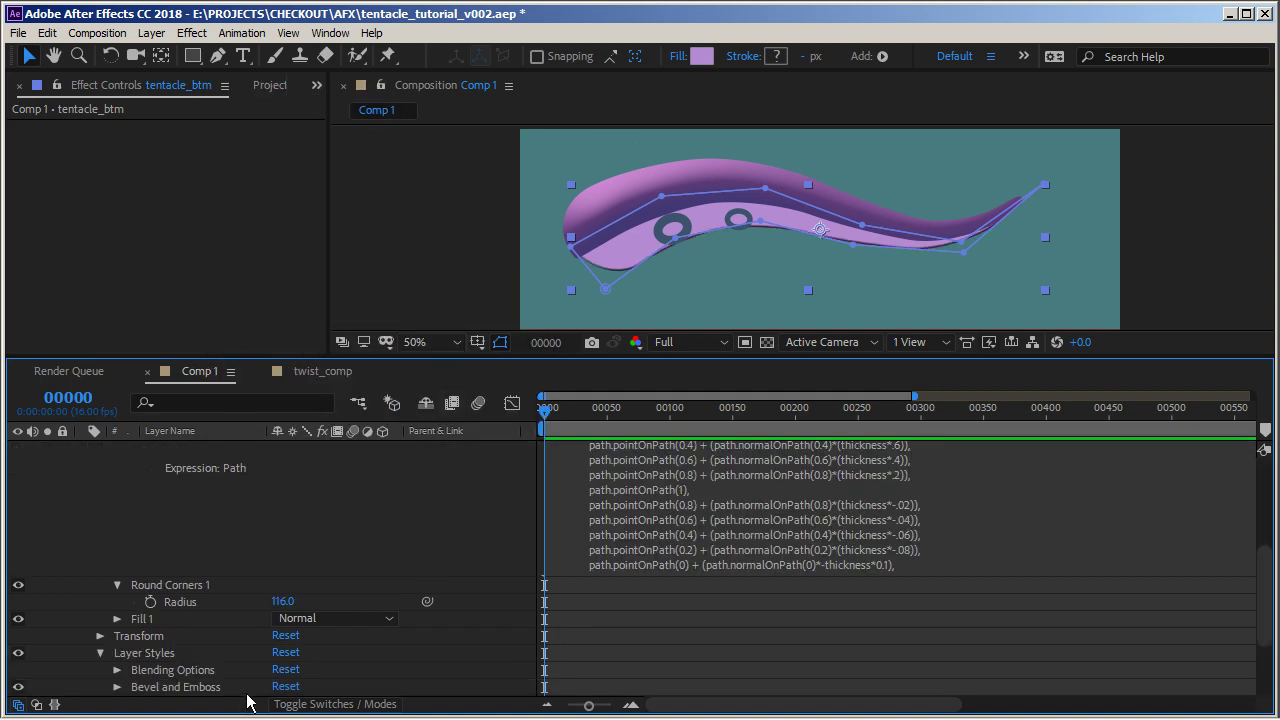
pyautogui.click(117, 687)
# Set tentacle_btm's bevel highlight opacity to 0% and its shadow mode to Screen
pyautogui.scroll(-5, 206, 548)
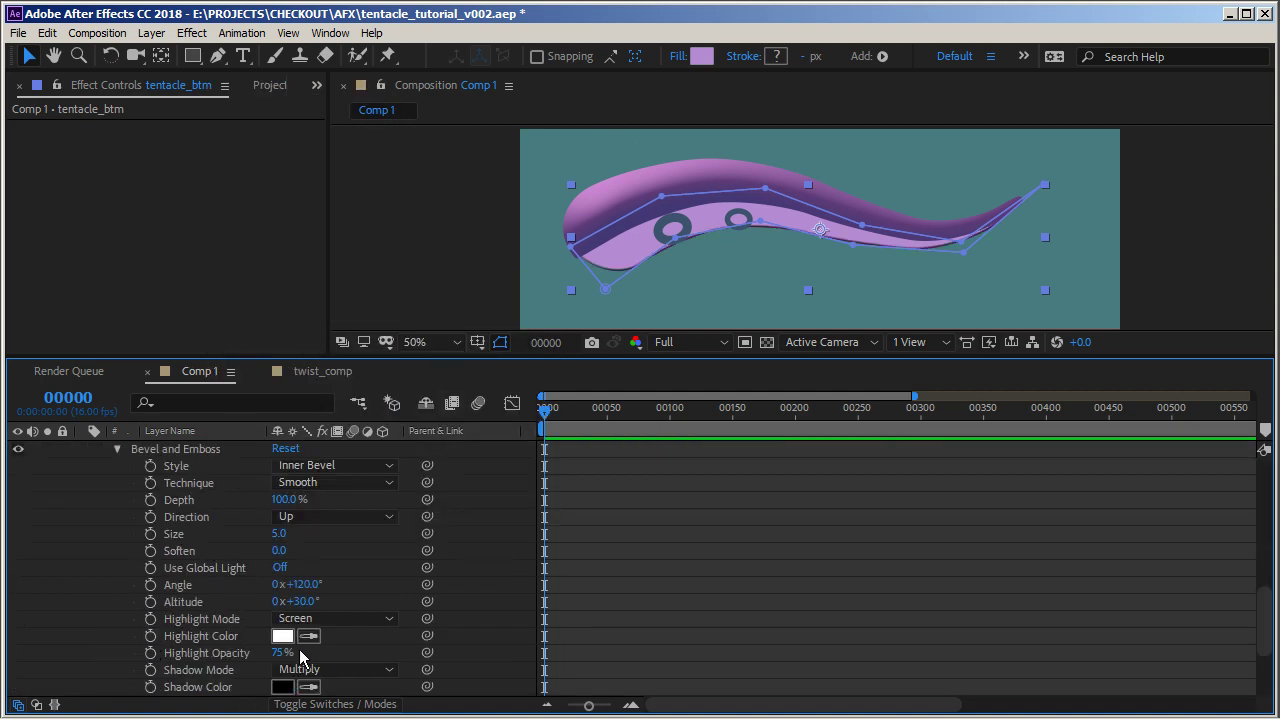
pyautogui.moveTo(280, 657); pyautogui.dragTo(200, 657)
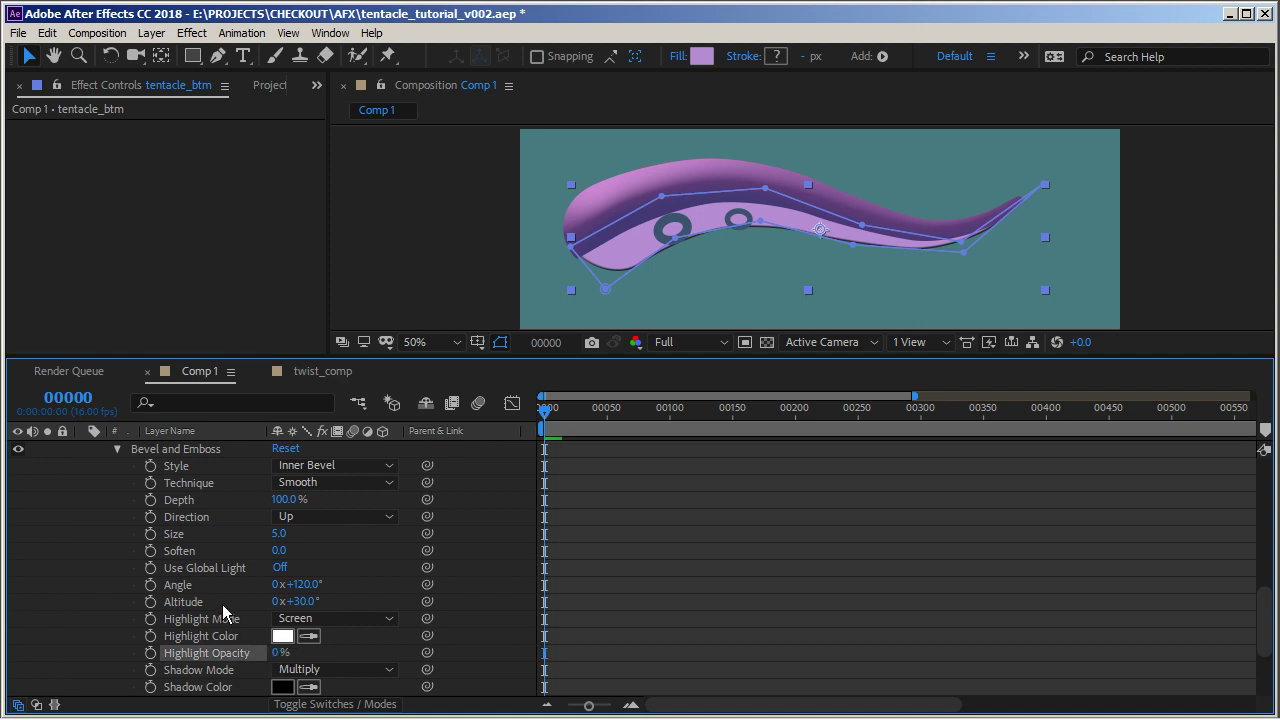
pyautogui.scroll(-3, 223, 609)
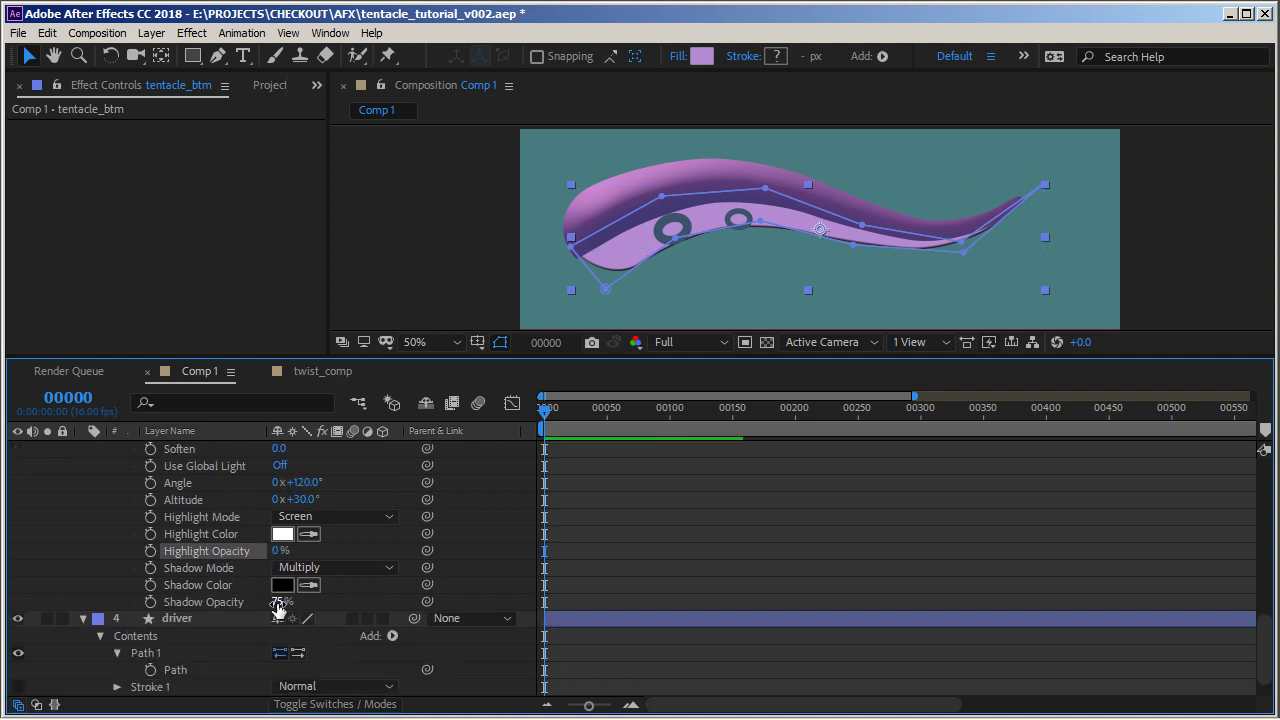
pyautogui.click(292, 567)
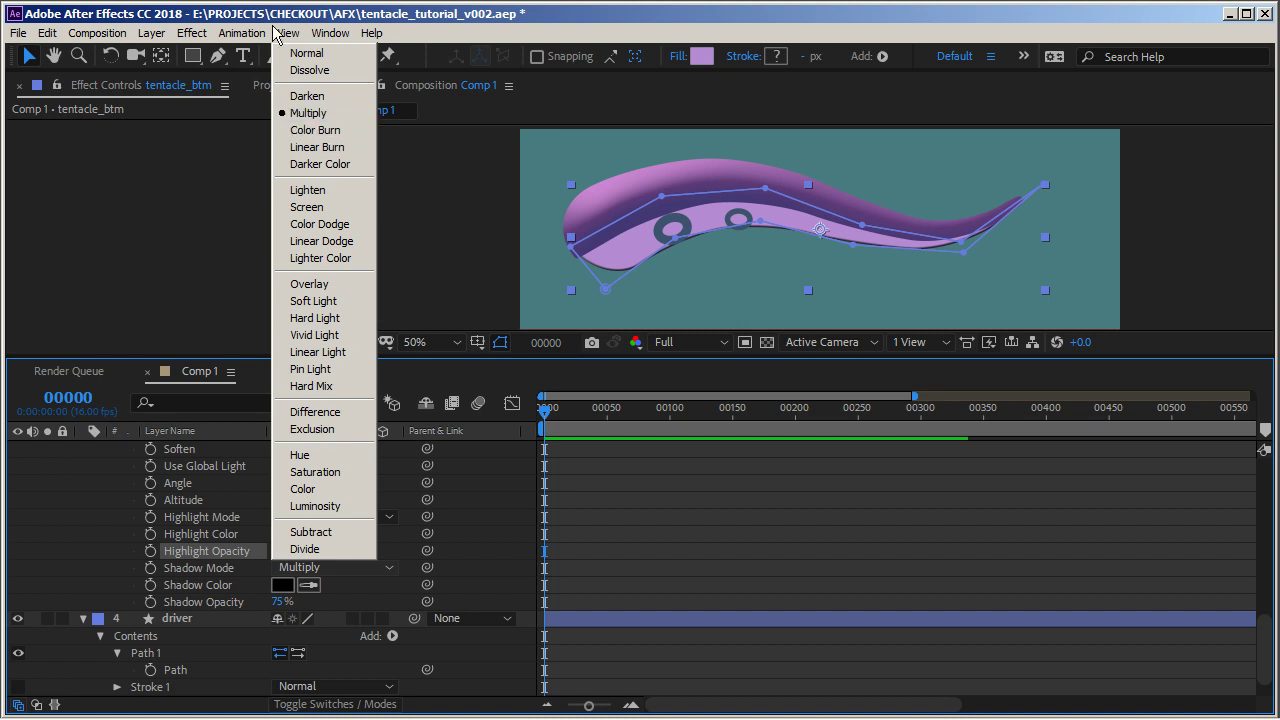
pyautogui.click(315, 207)
# Set tentacle_btm's bevel shadow color to light pink FCADFD
pyautogui.click(283, 585)
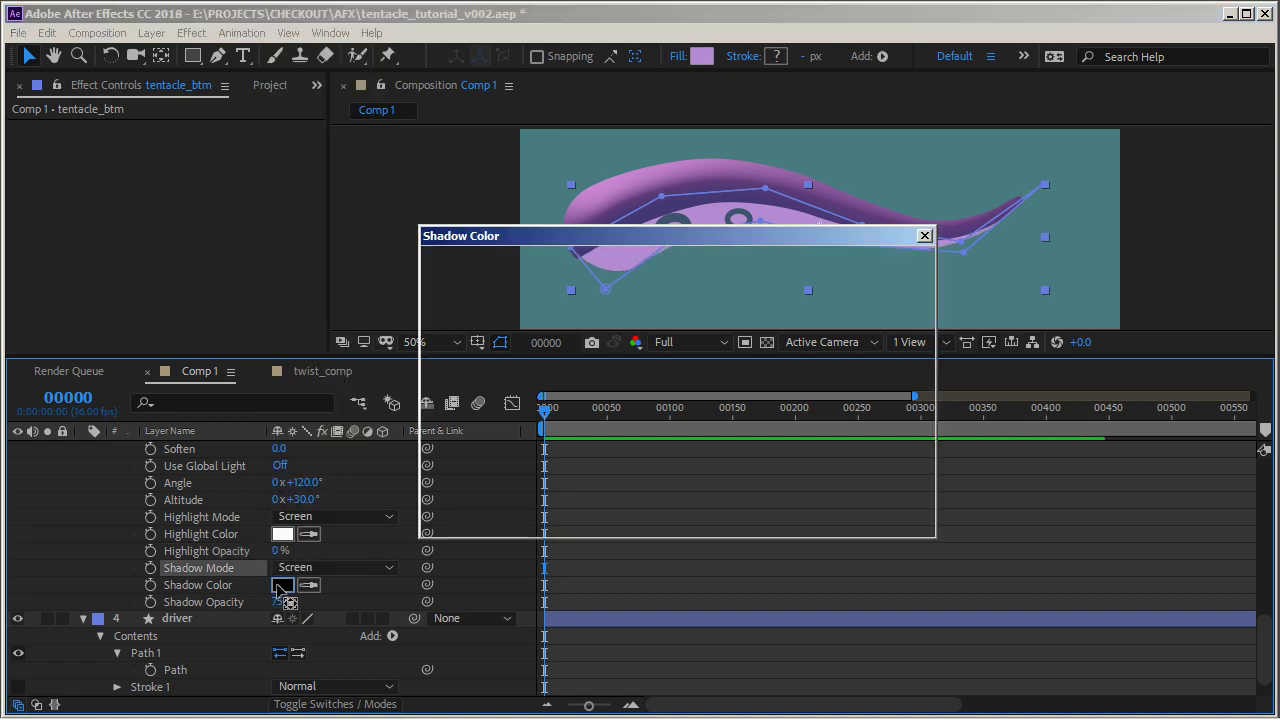
pyautogui.moveTo(712, 321); pyautogui.dragTo(712, 307)
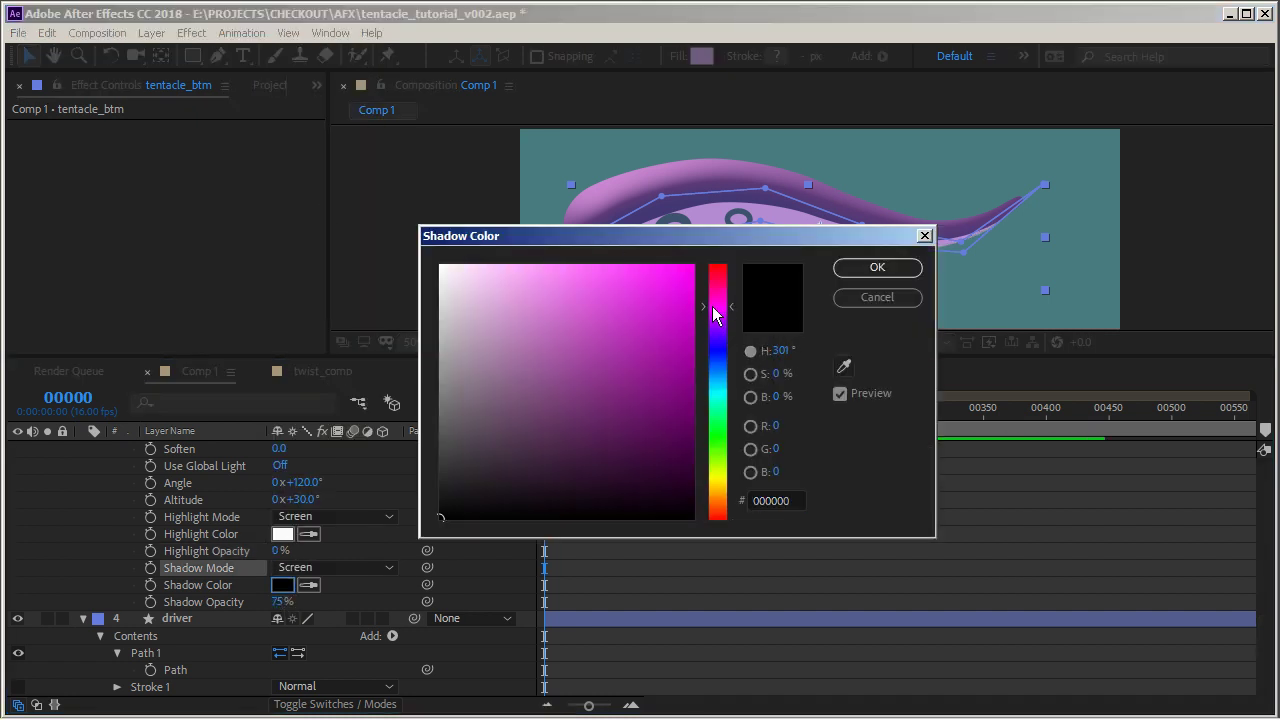
pyautogui.moveTo(466, 310); pyautogui.dragTo(520, 266)
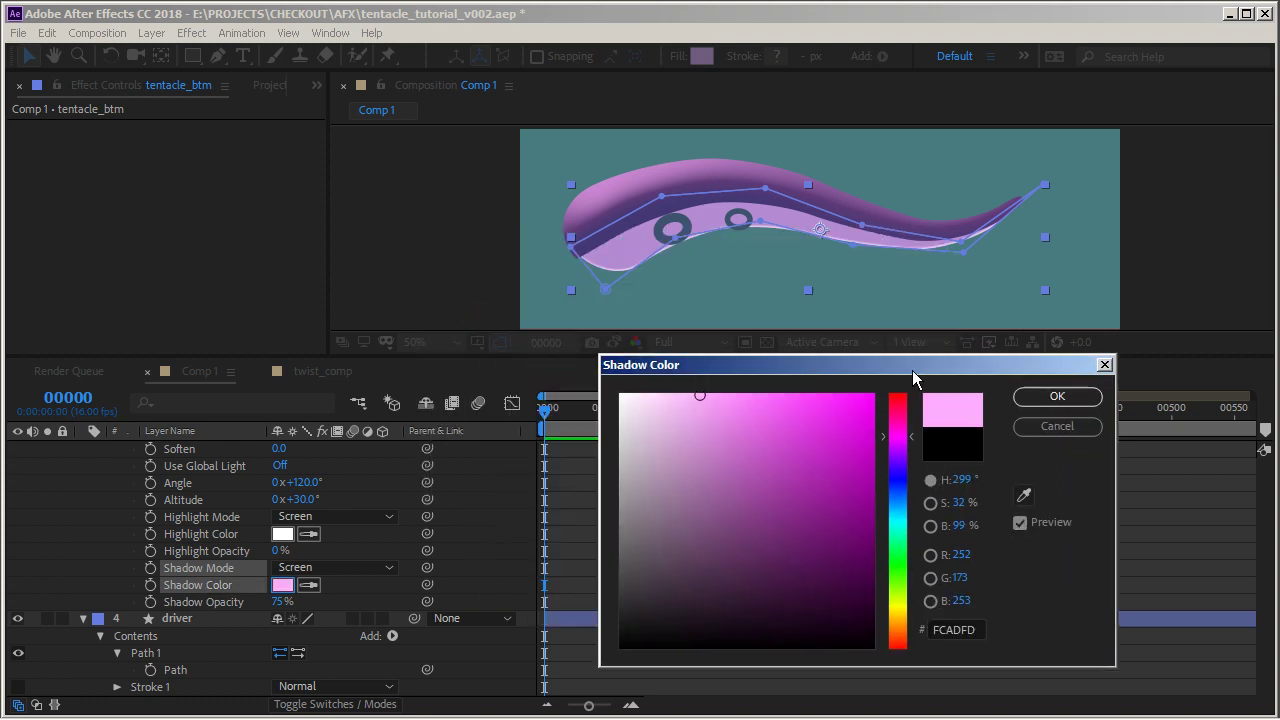
pyautogui.moveTo(729, 242); pyautogui.dragTo(905, 367)
pyautogui.click(1050, 393)
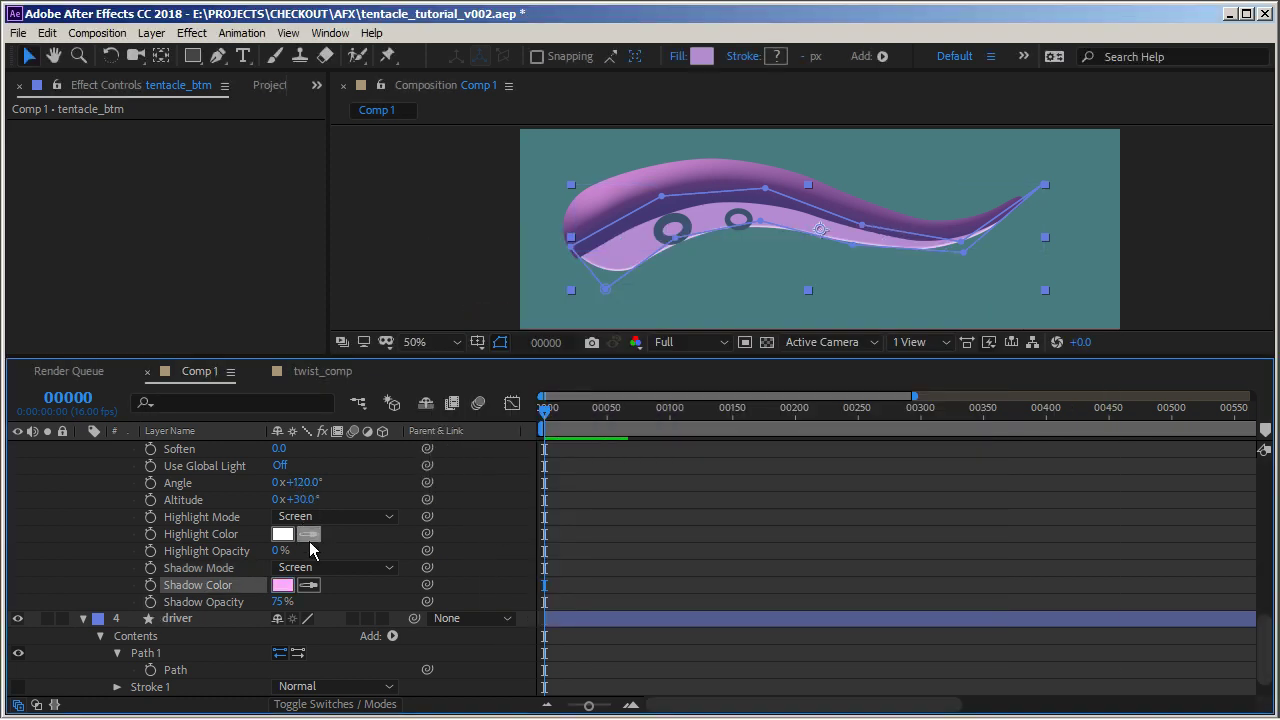
# Set tentacle_btm's bevel Soften to 16 and Size to 13
pyautogui.scroll(3, 303, 585)
pyautogui.moveTo(279, 551); pyautogui.dragTo(1144, 491)
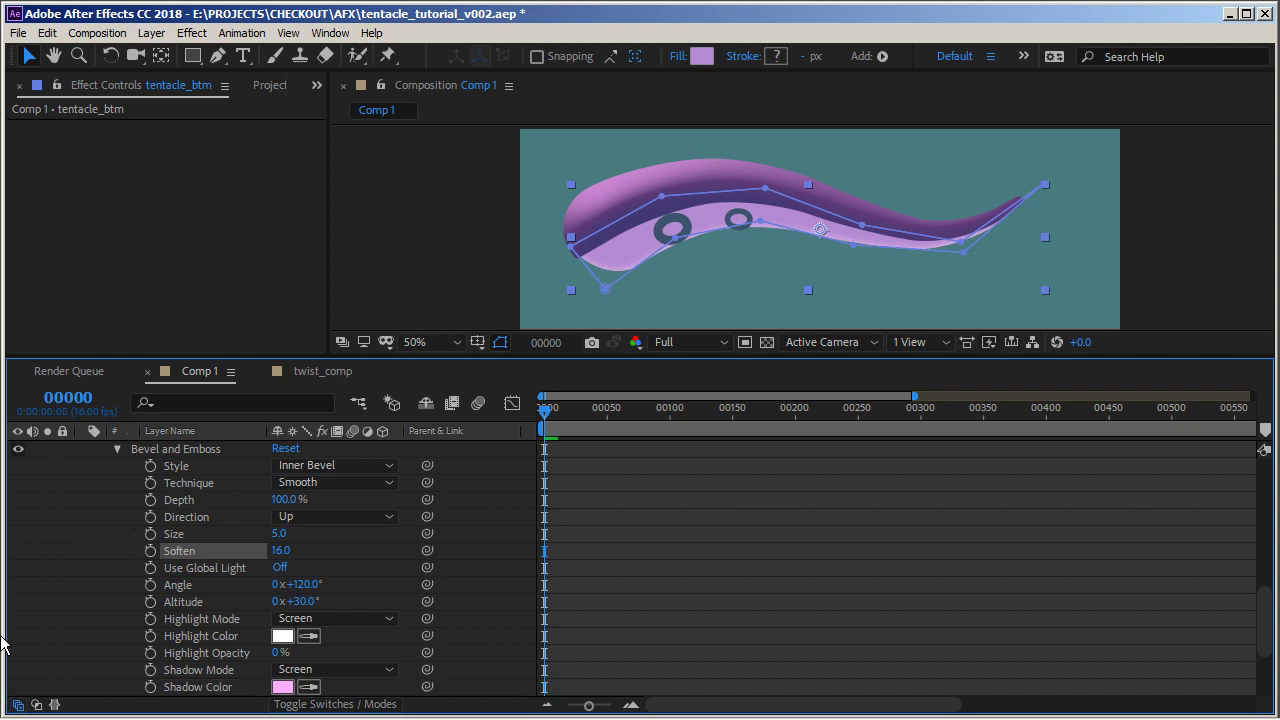
pyautogui.moveTo(281, 533); pyautogui.dragTo(287, 533)
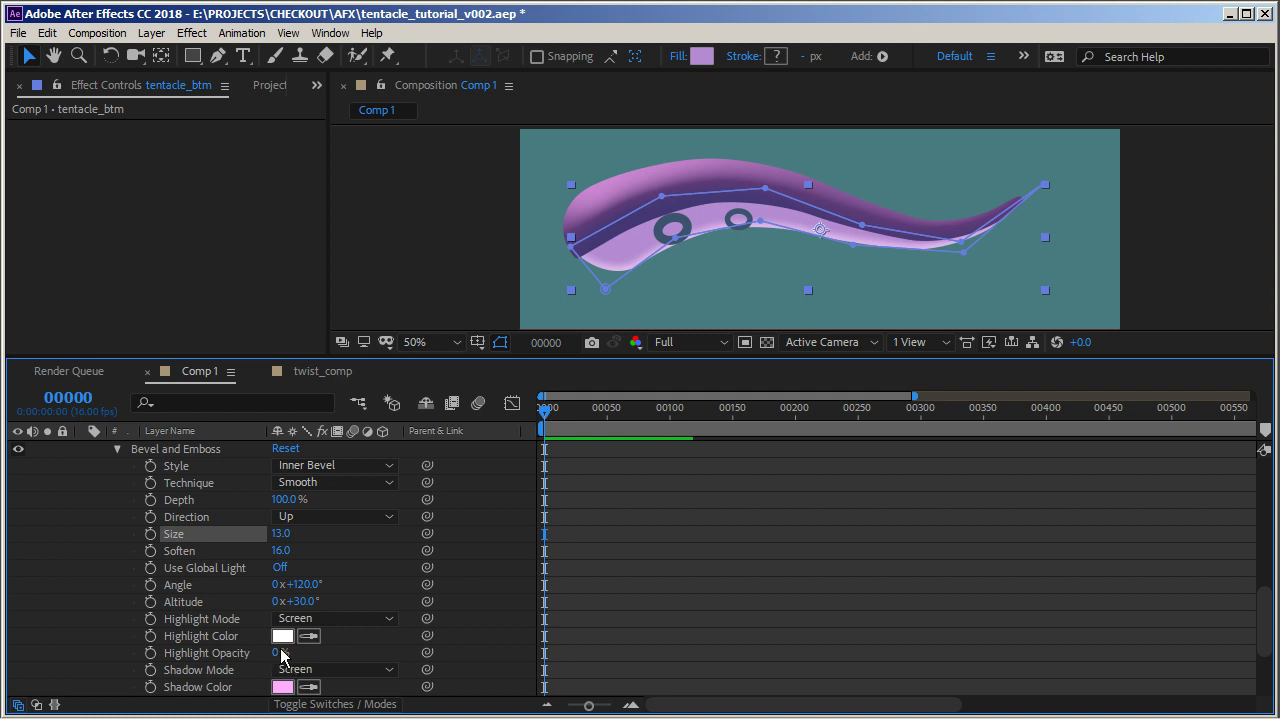
# Set tentacle_btm's shadow opacity to 42%
pyautogui.scroll(-3, 282, 640)
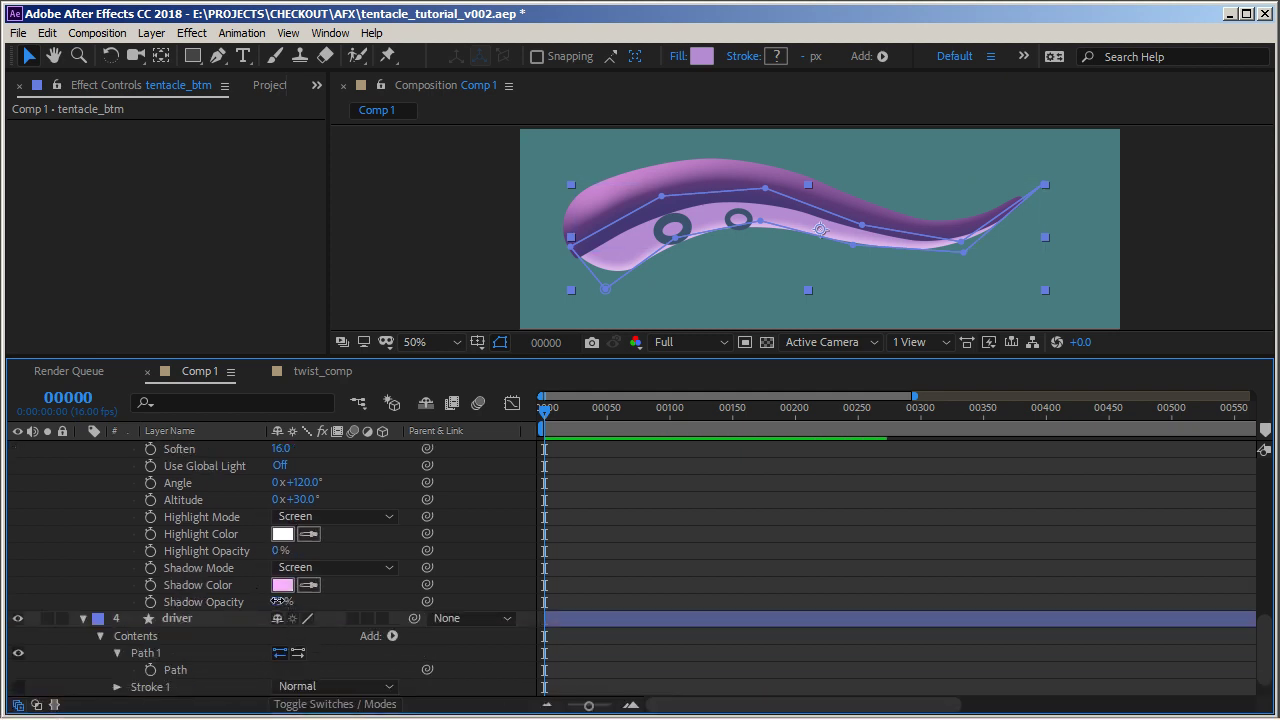
pyautogui.moveTo(281, 601); pyautogui.dragTo(268, 600)
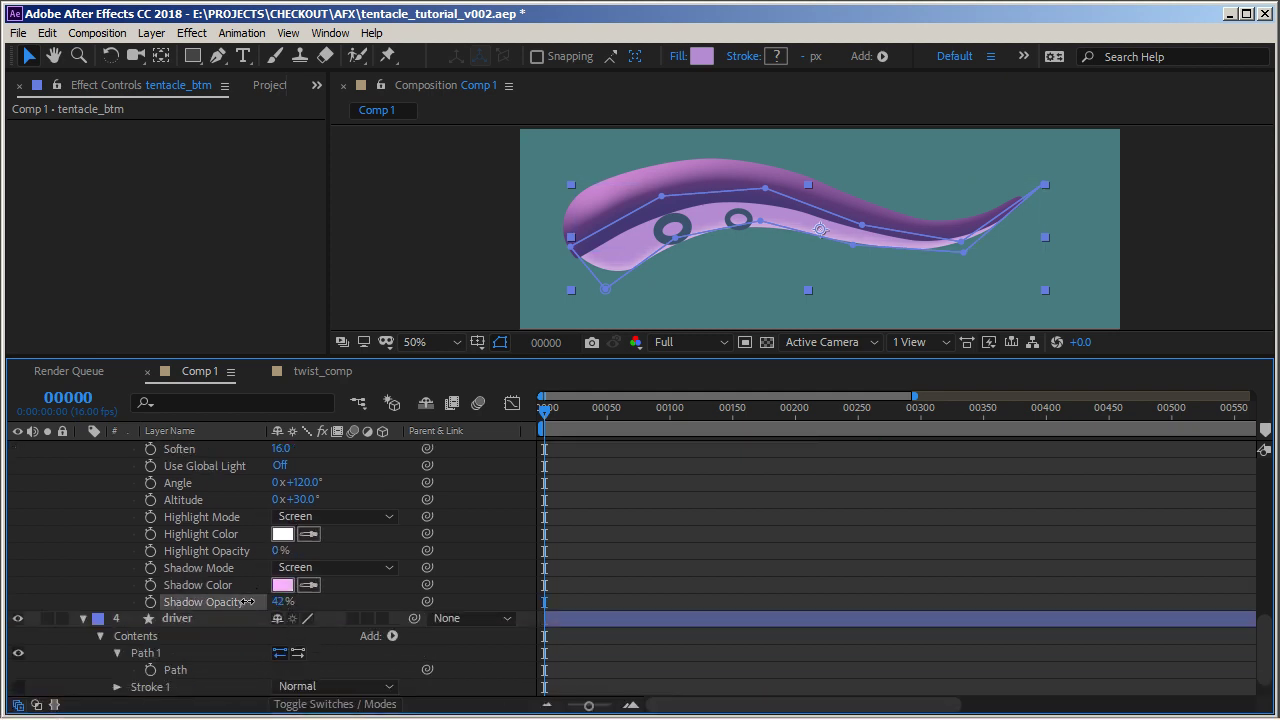
pyautogui.scroll(7, 216, 528)
pyautogui.scroll(4, 223, 530)
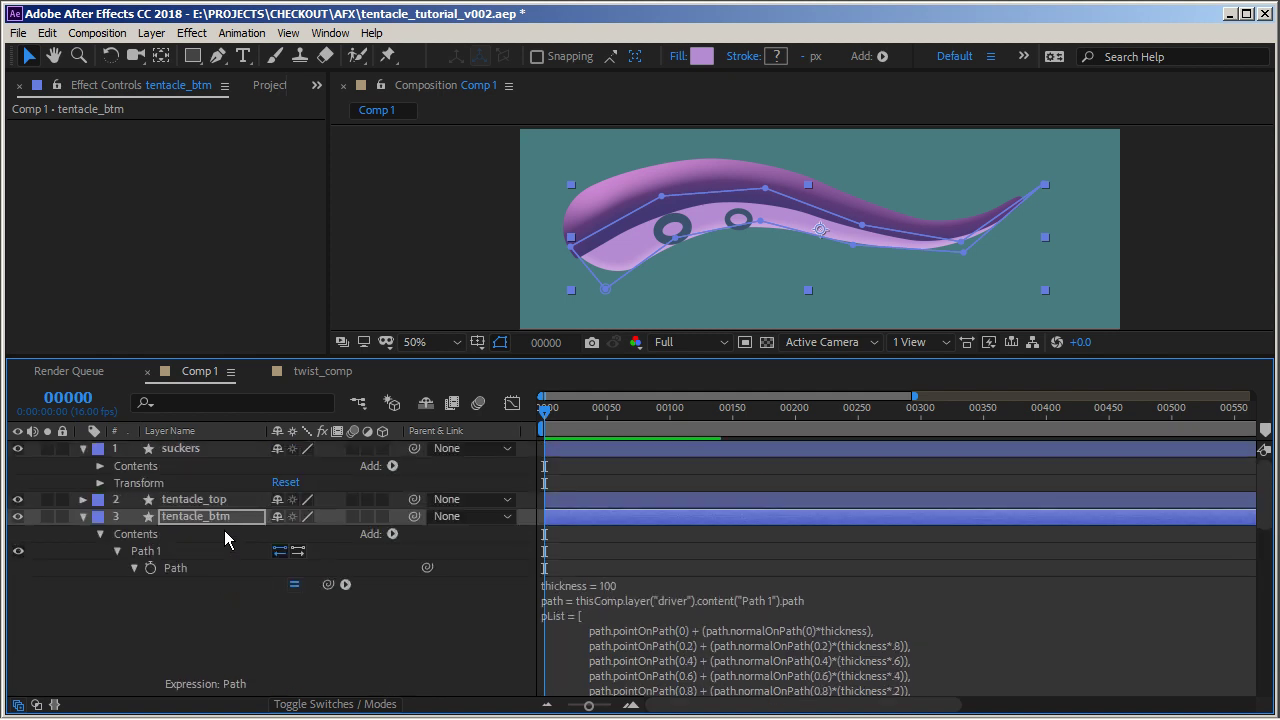
# Add an Inner Shadow layer style to the tentacle_btm layer
pyautogui.click(211, 515)
pyautogui.click(83, 516)
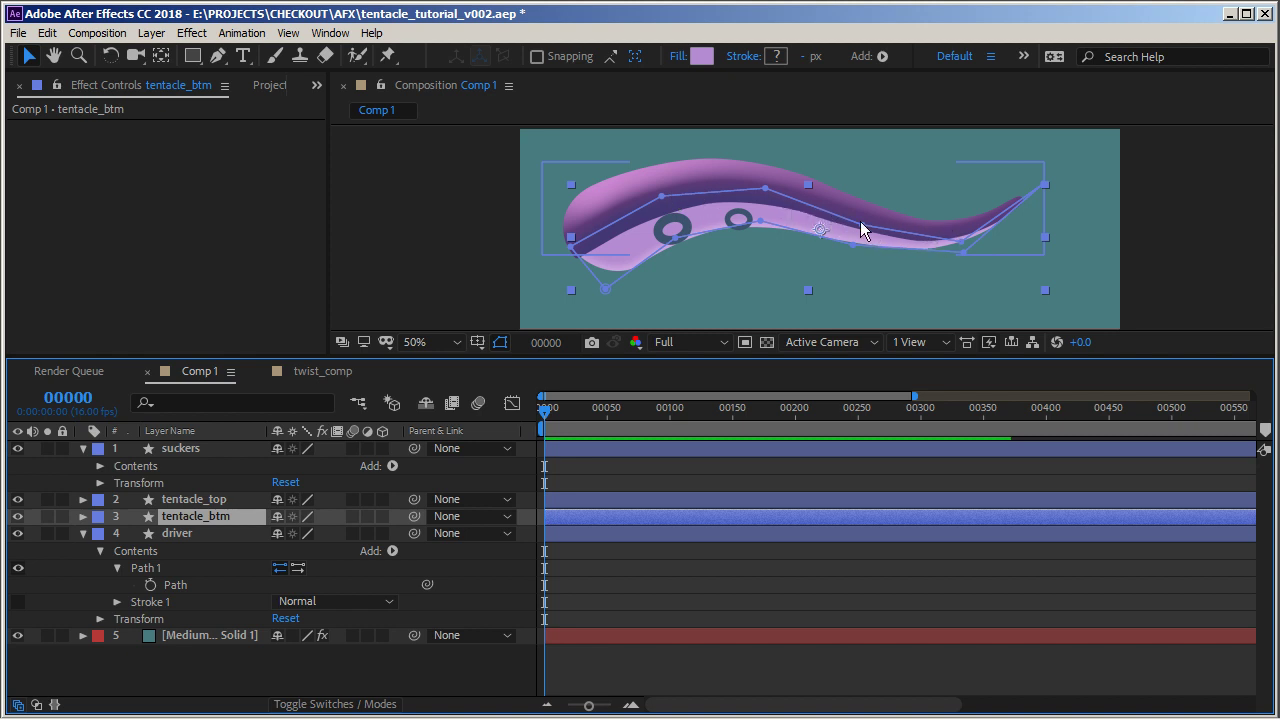
pyautogui.rightClick(205, 518)
pyautogui.moveTo(350, 285)
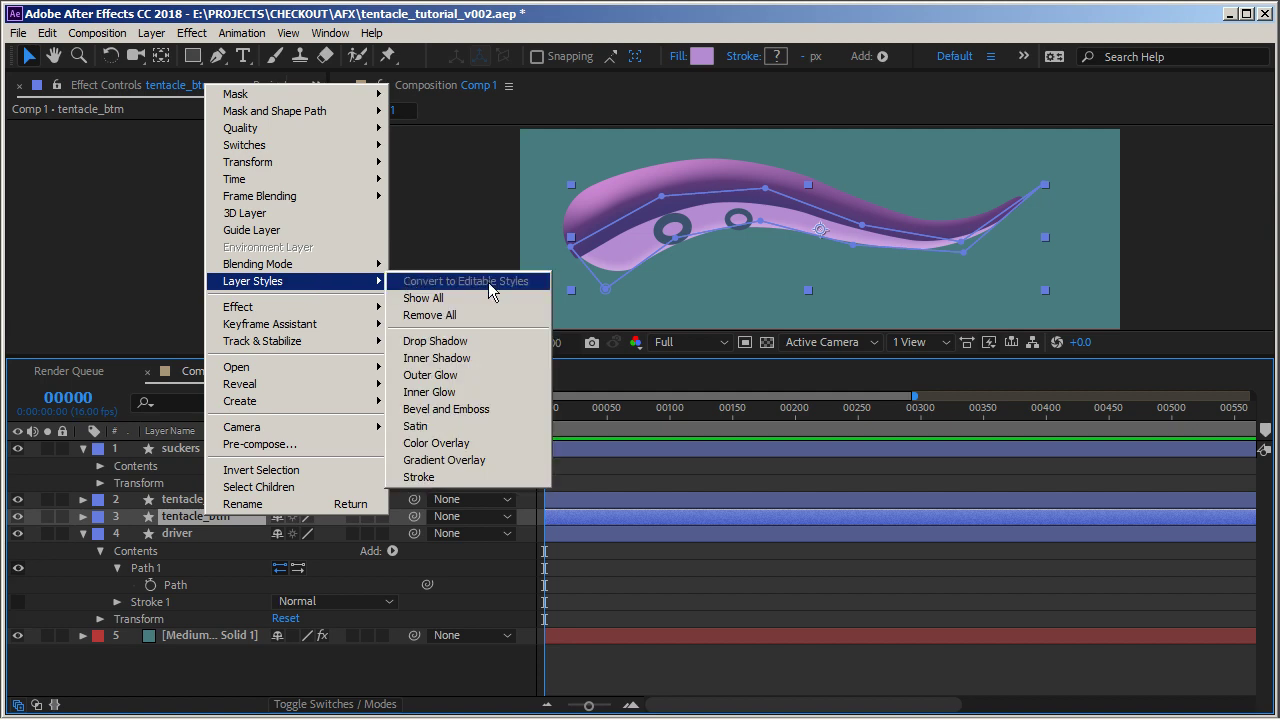
pyautogui.click(483, 364)
# Set tentacle_btm's inner shadow Distance to 25 and Size to 45
pyautogui.scroll(-5, 194, 520)
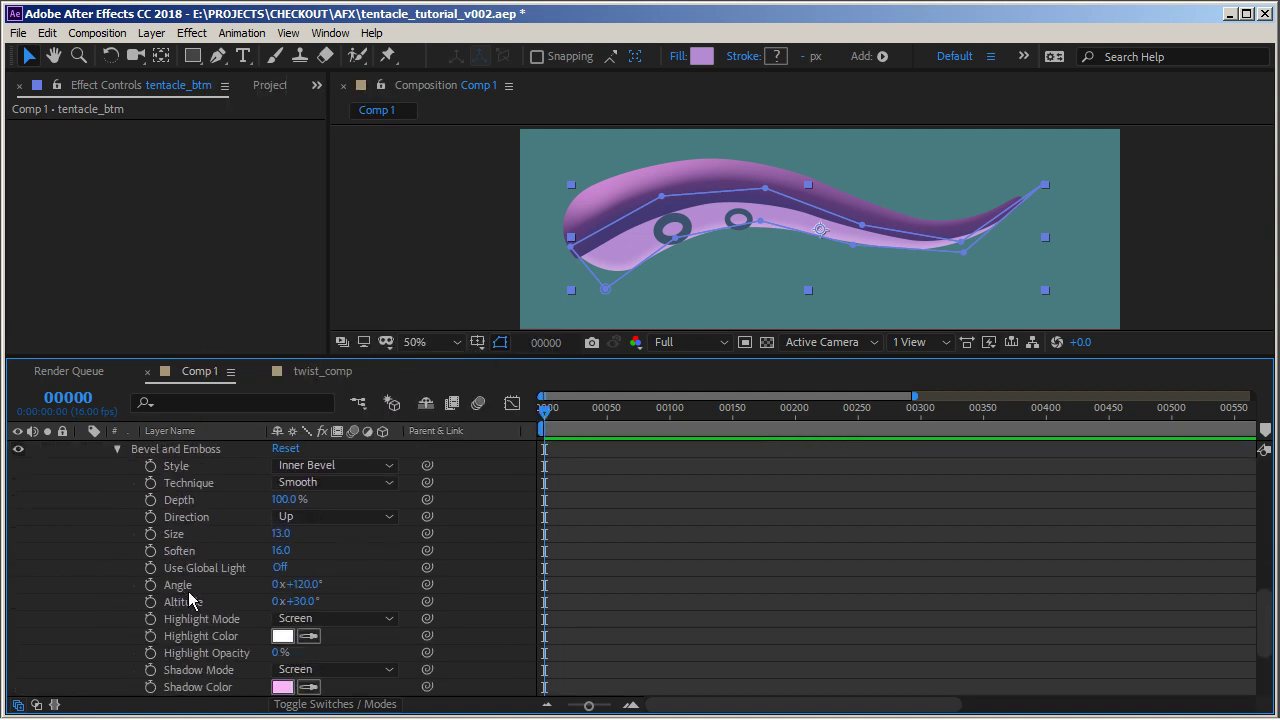
pyautogui.scroll(-3, 200, 596)
pyautogui.scroll(6, 203, 597)
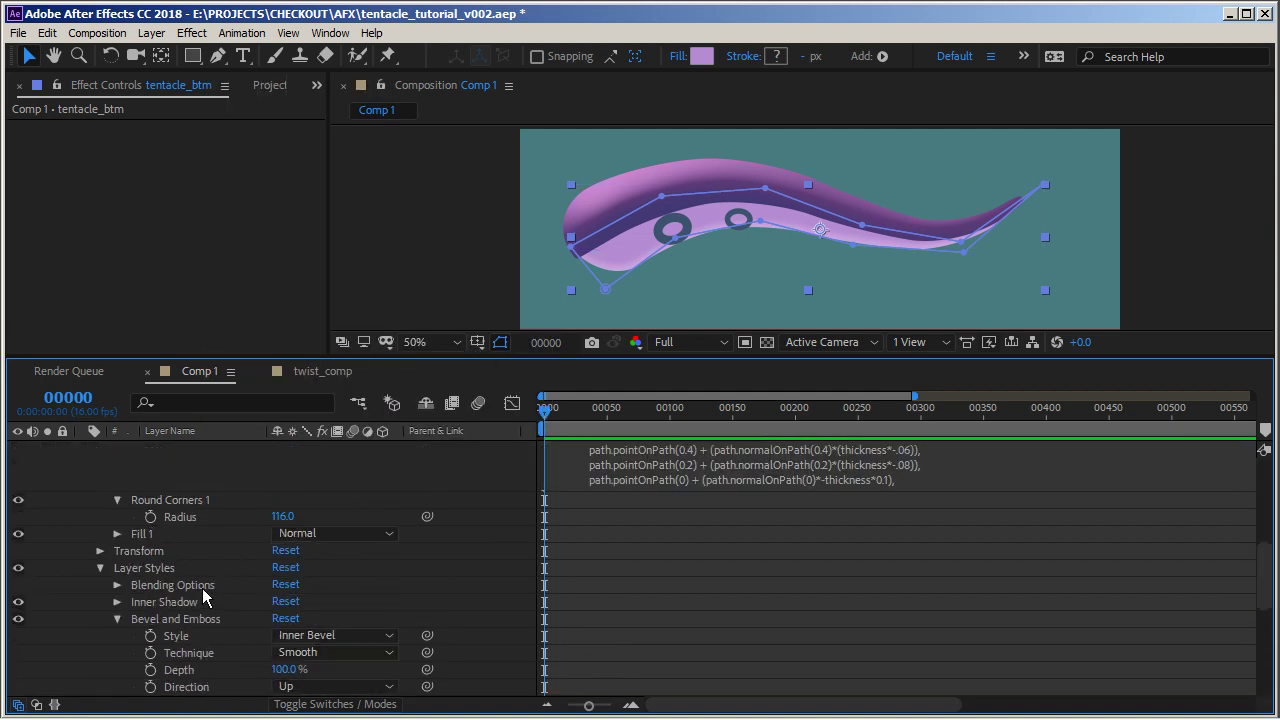
pyautogui.click(117, 619)
pyautogui.click(117, 602)
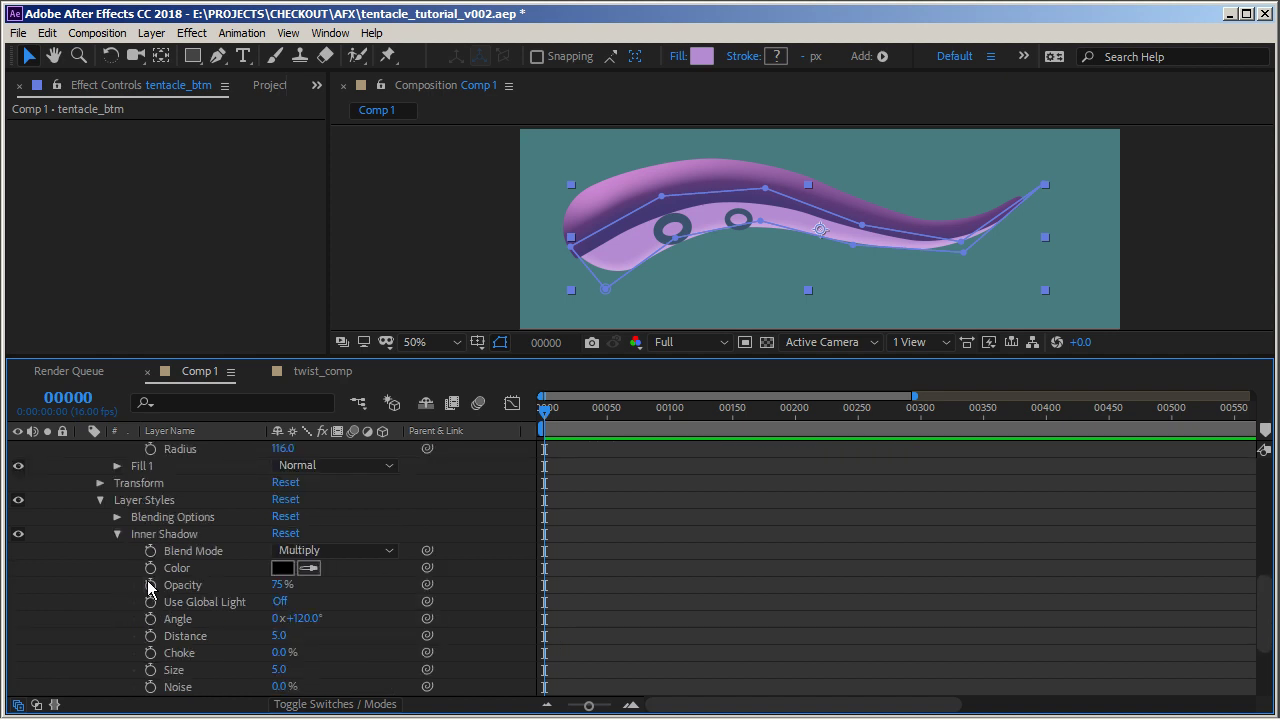
pyautogui.moveTo(278, 640); pyautogui.dragTo(310, 663)
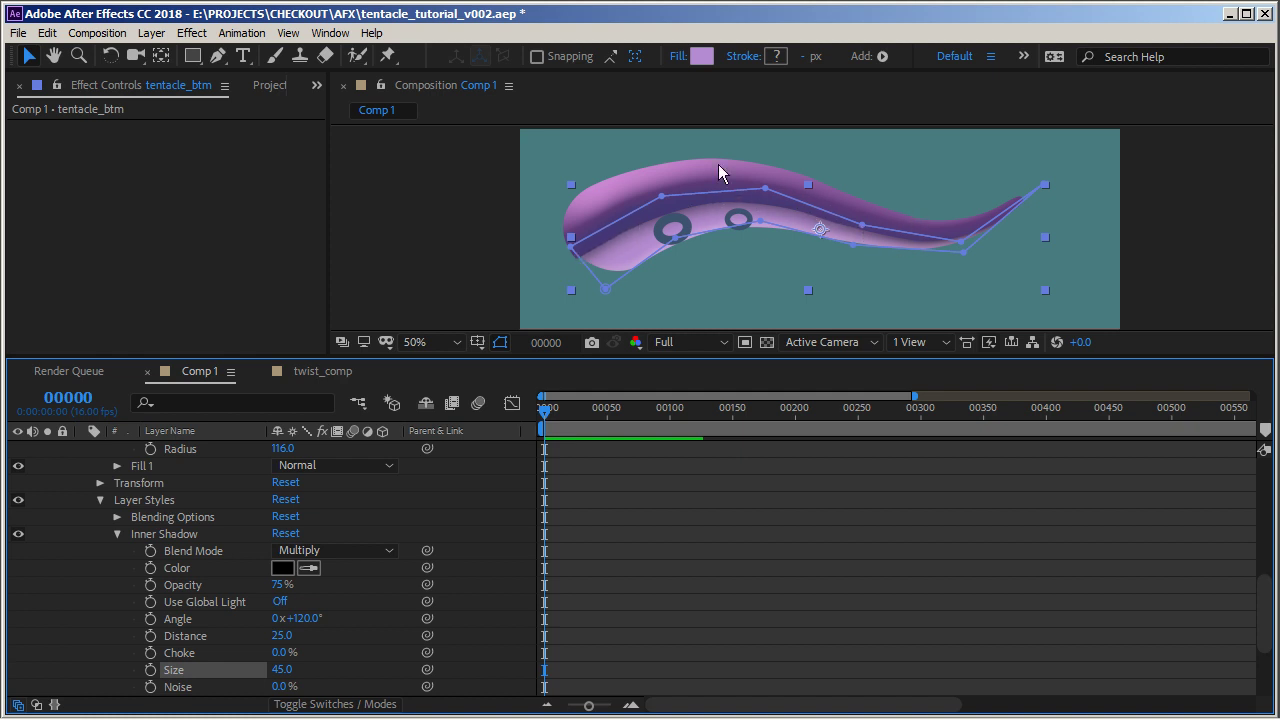
# Set tentacle_btm's inner shadow color to blue 1325B0
pyautogui.click(282, 567)
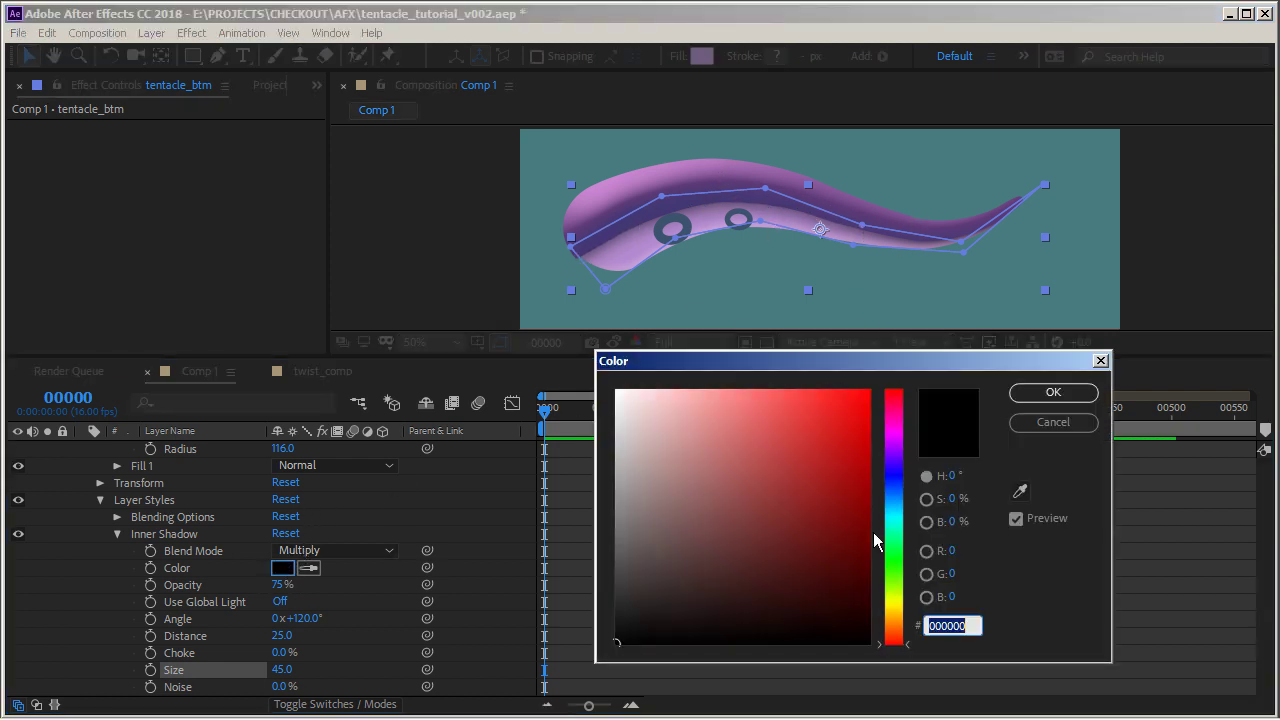
pyautogui.click(892, 481)
pyautogui.click(843, 468)
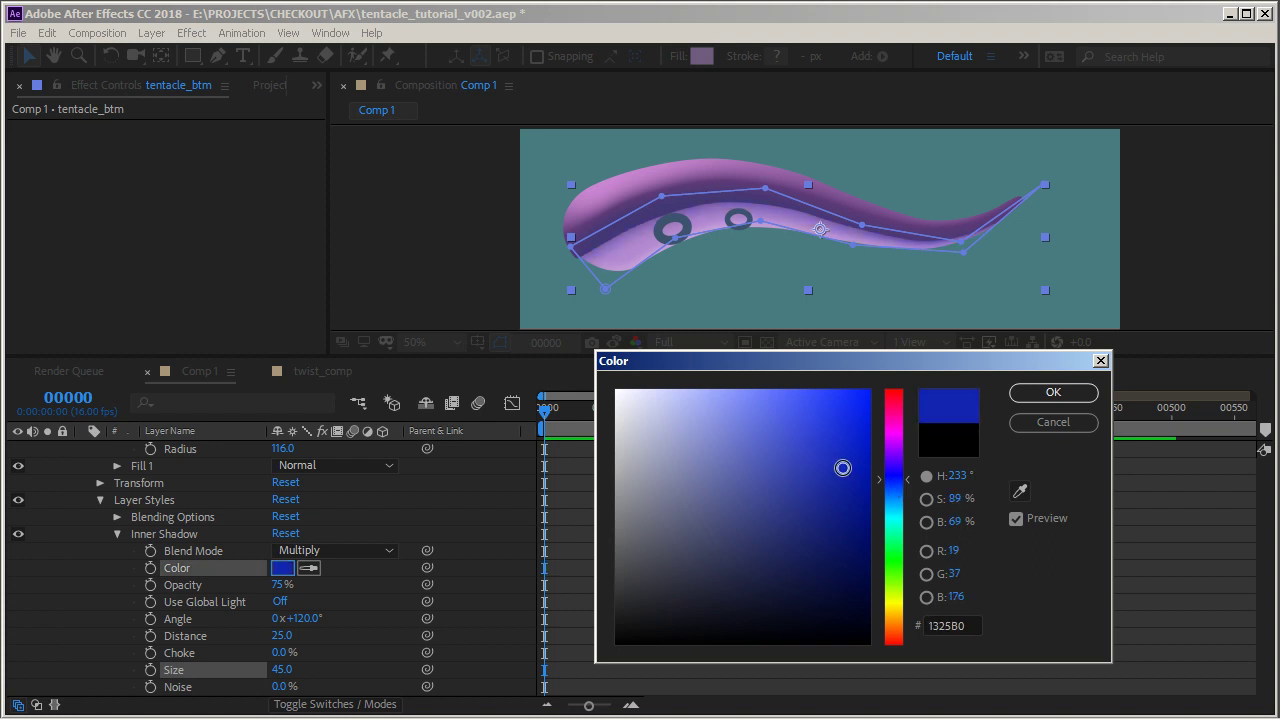
pyautogui.click(1053, 392)
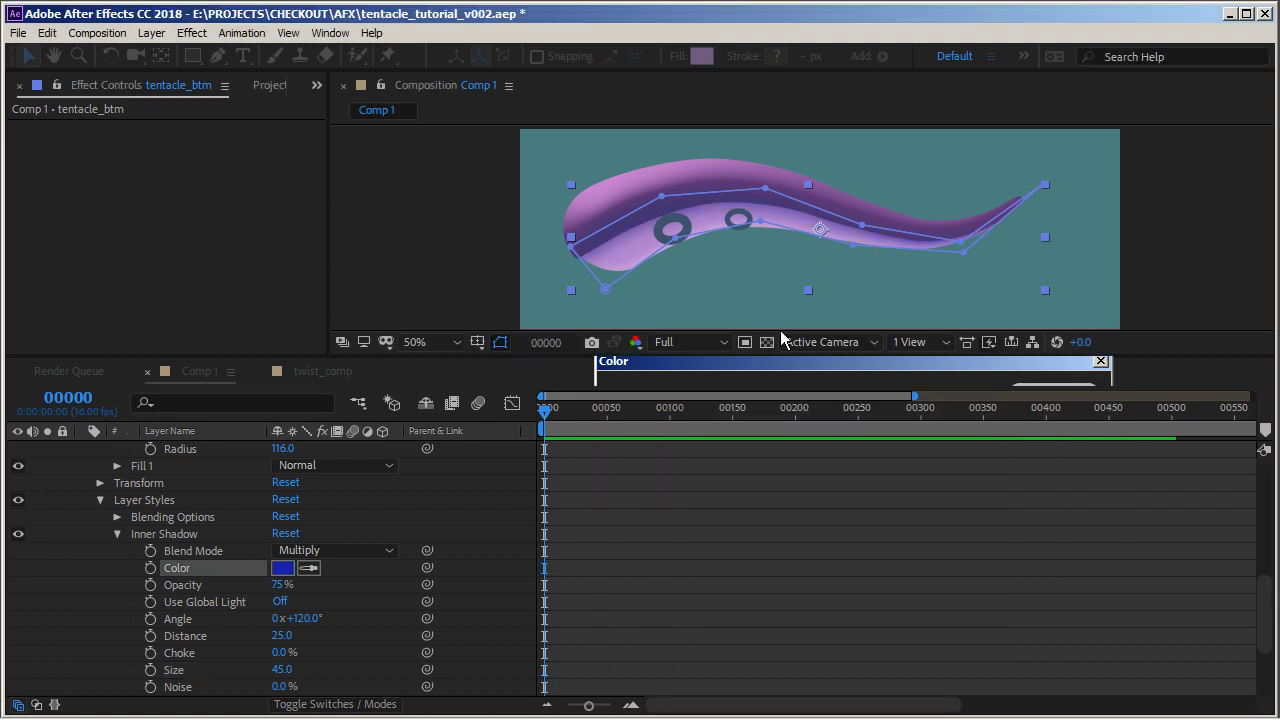
pyautogui.click(694, 482)
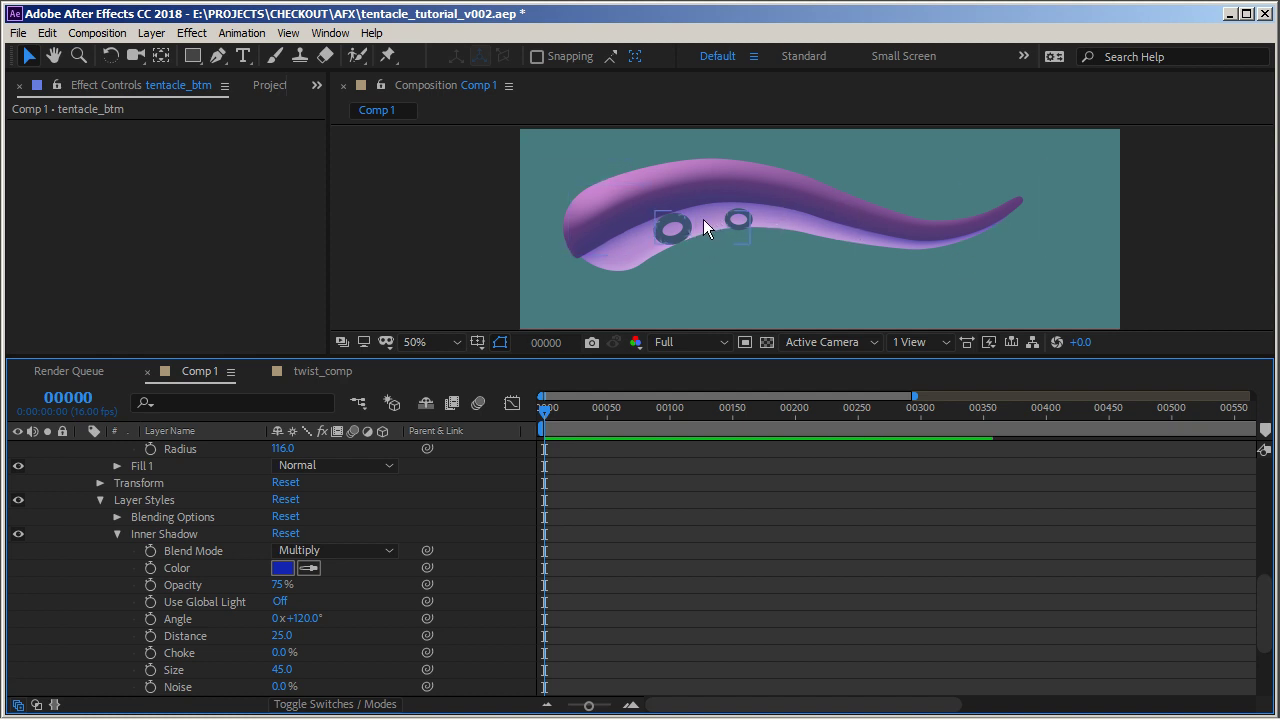
# Reshape the driver path by moving its vertices and tangent handles to give the tentacle a new curve
pyautogui.click(99, 500)
pyautogui.scroll(5, 122, 527)
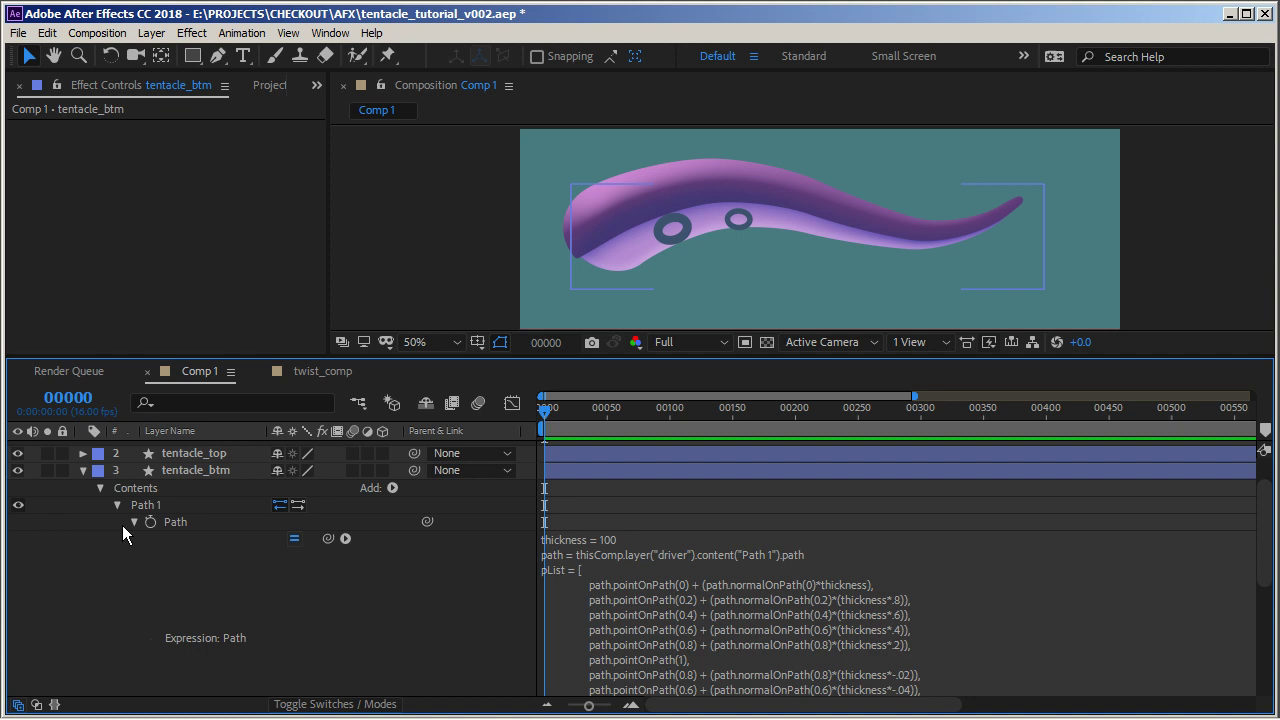
pyautogui.click(83, 470)
pyautogui.click(83, 533)
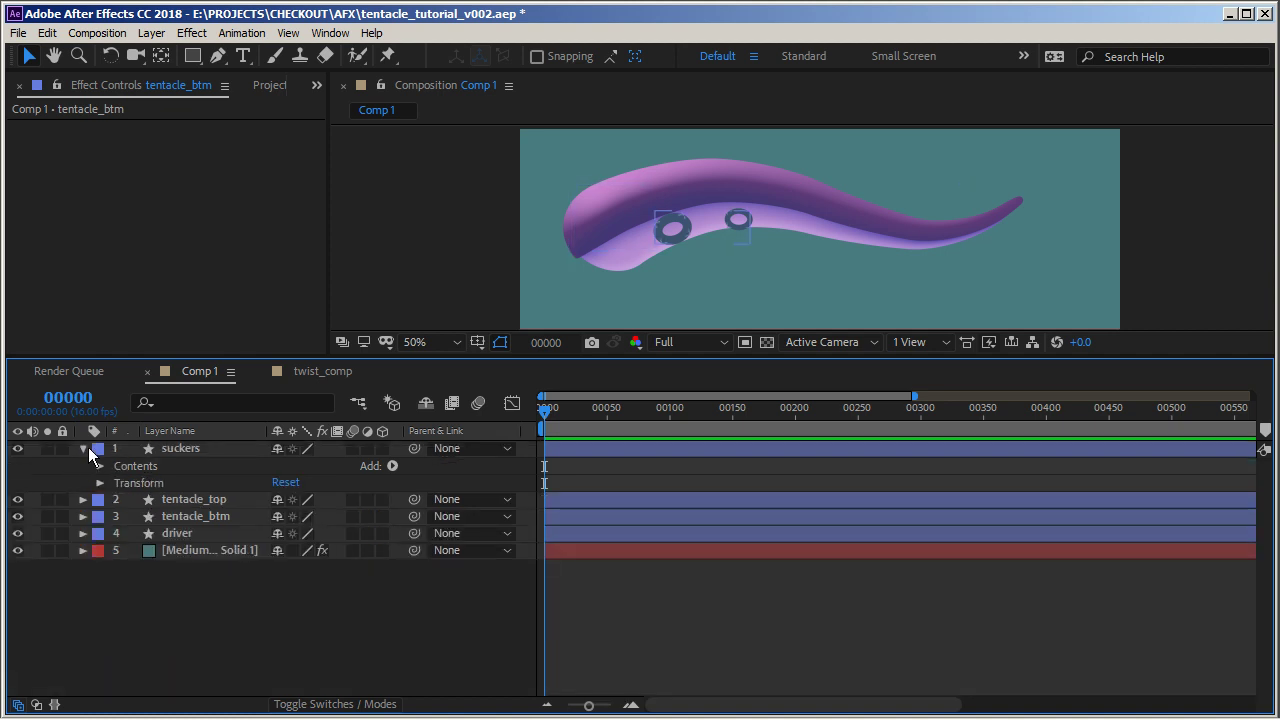
pyautogui.click(83, 448)
pyautogui.click(190, 499)
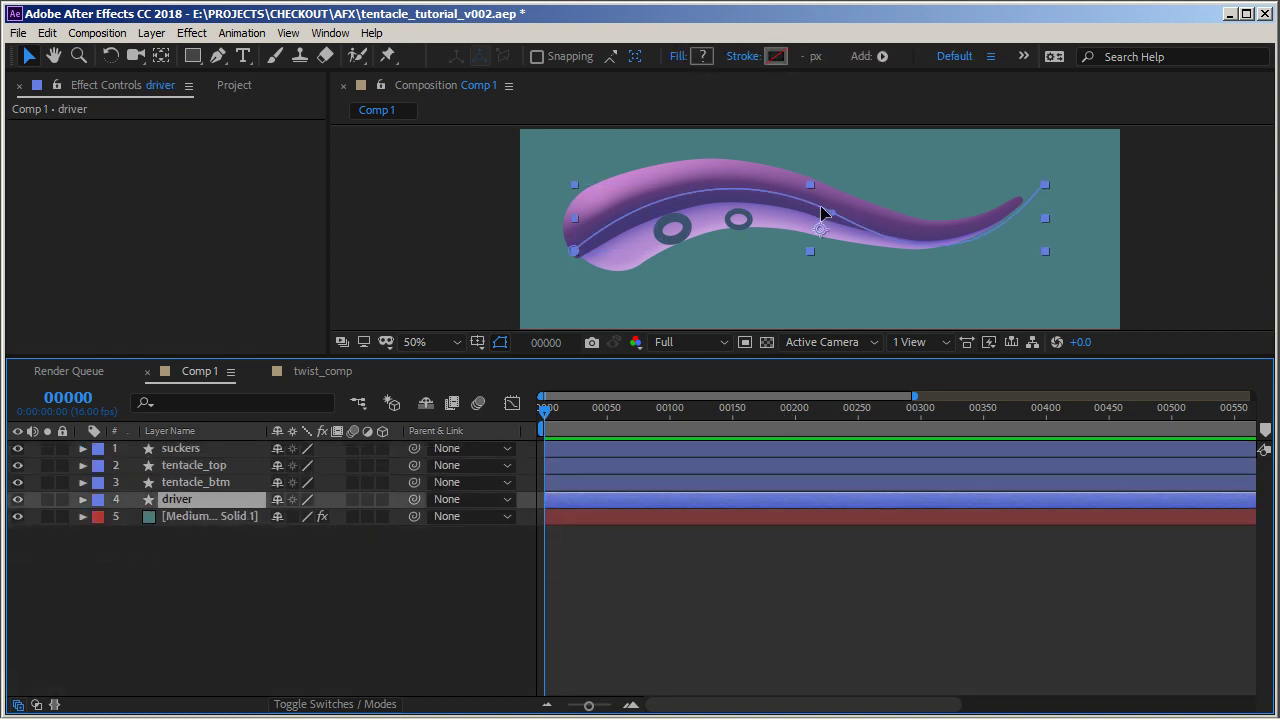
pyautogui.moveTo(834, 214); pyautogui.dragTo(814, 183)
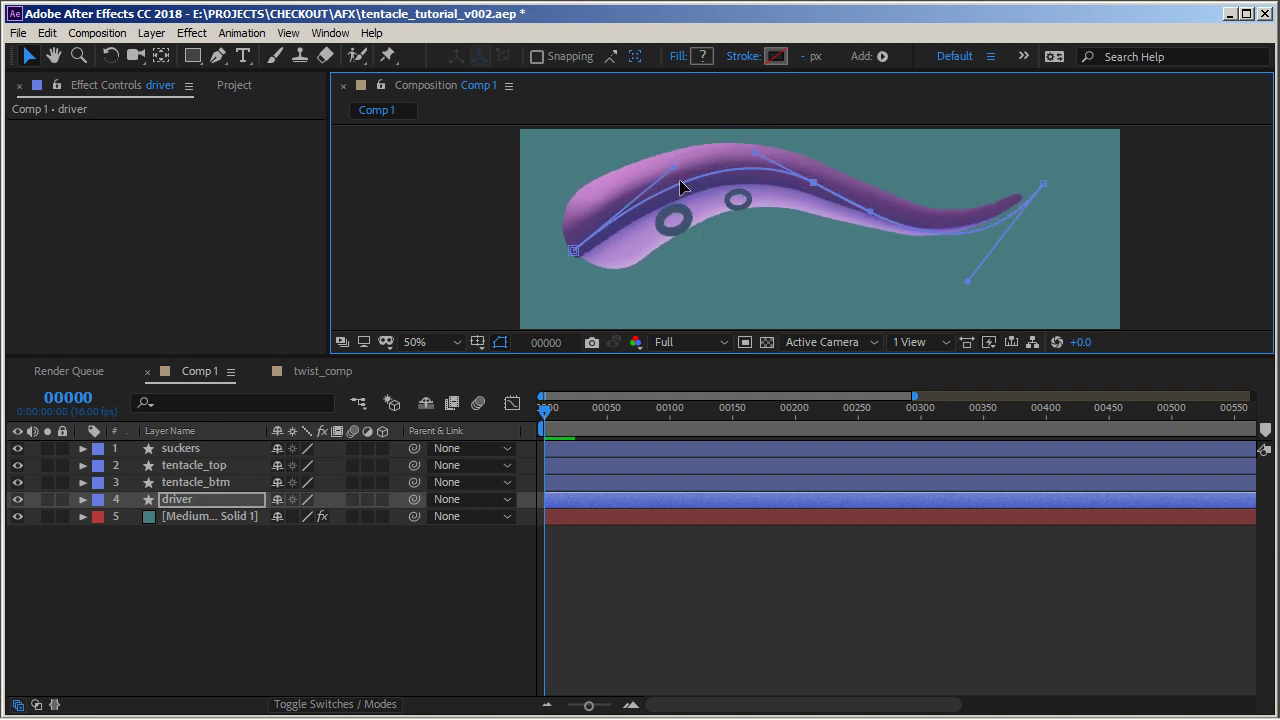
pyautogui.moveTo(673, 168); pyautogui.dragTo(641, 168)
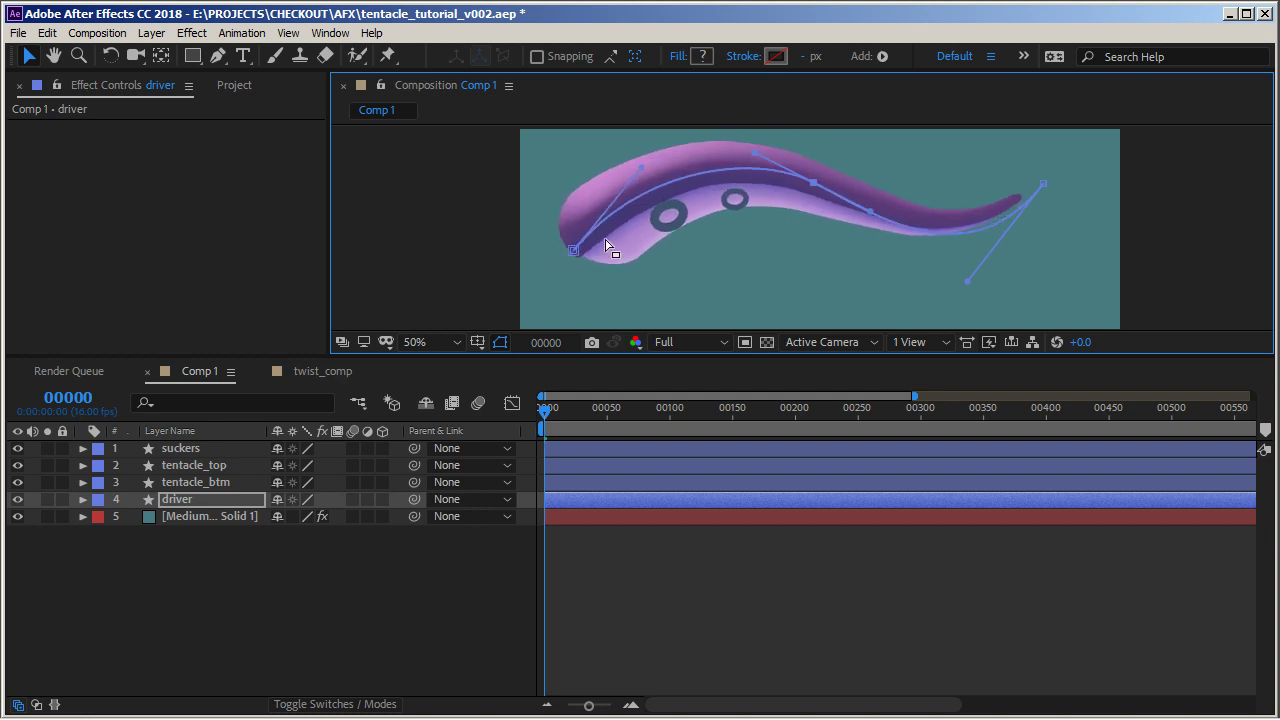
pyautogui.moveTo(574, 250); pyautogui.dragTo(569, 255)
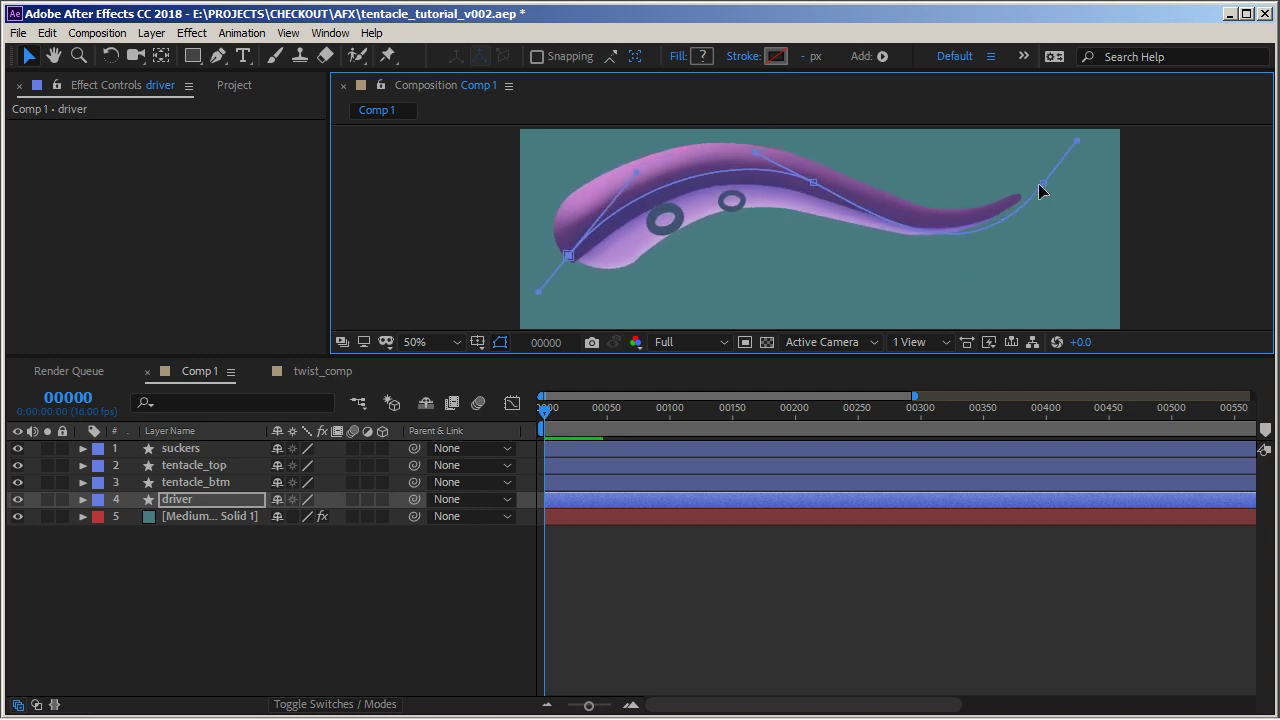
pyautogui.moveTo(1039, 185)
pyautogui.mouseDown()
pyautogui.moveTo(1034, 255)
pyautogui.moveTo(1038, 207)
pyautogui.mouseUp()
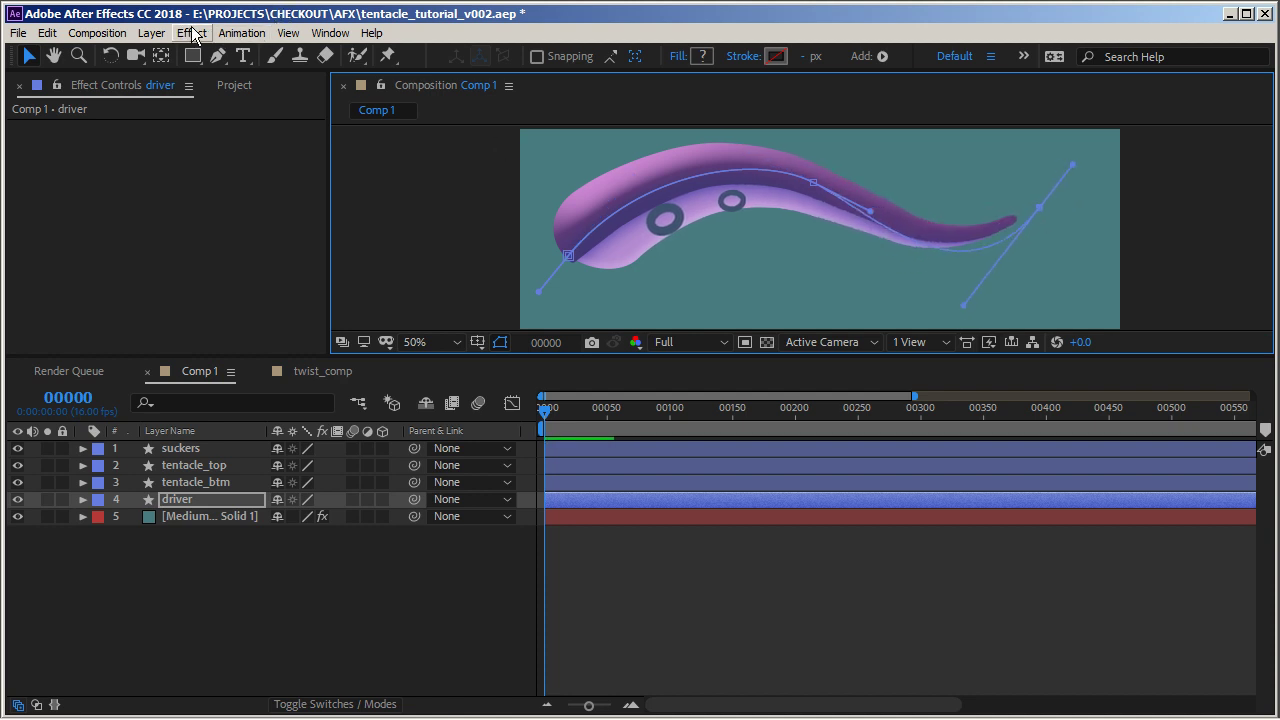
pyautogui.moveTo(816, 183)
pyautogui.mouseDown()
pyautogui.moveTo(858, 184)
pyautogui.moveTo(814, 185)
pyautogui.moveTo(823, 191)
pyautogui.mouseUp()
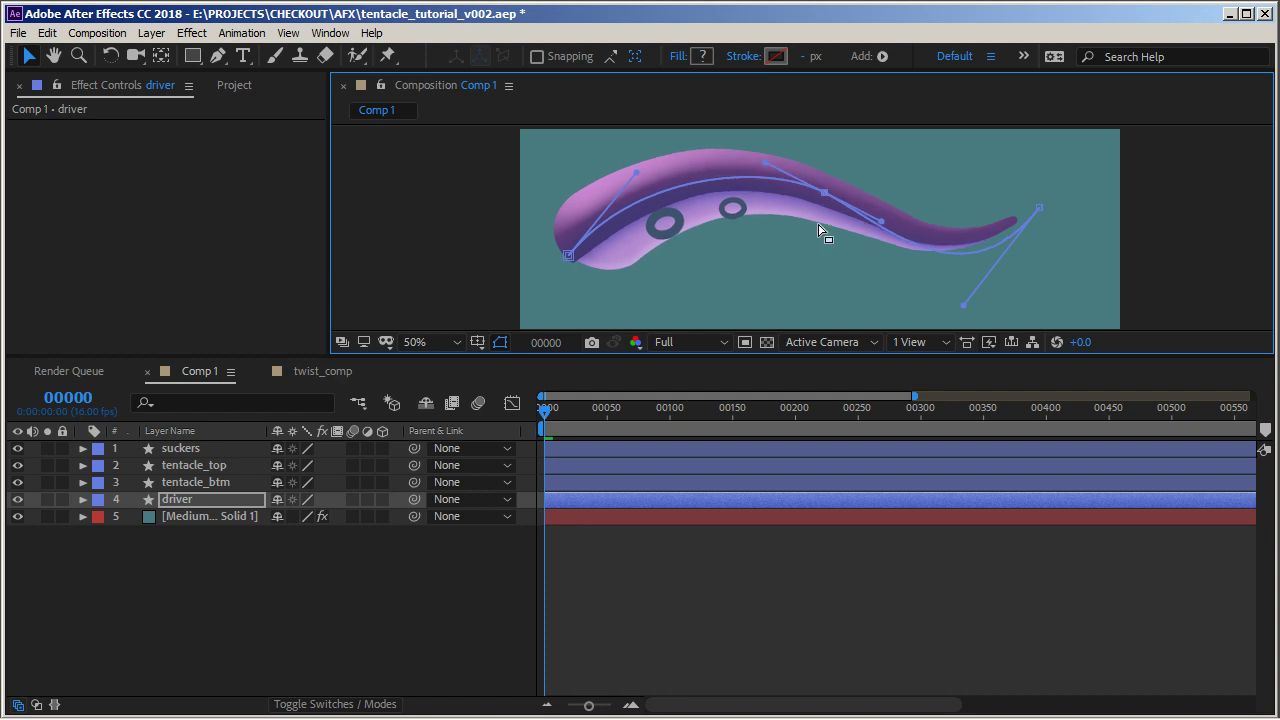
pyautogui.click(724, 600)
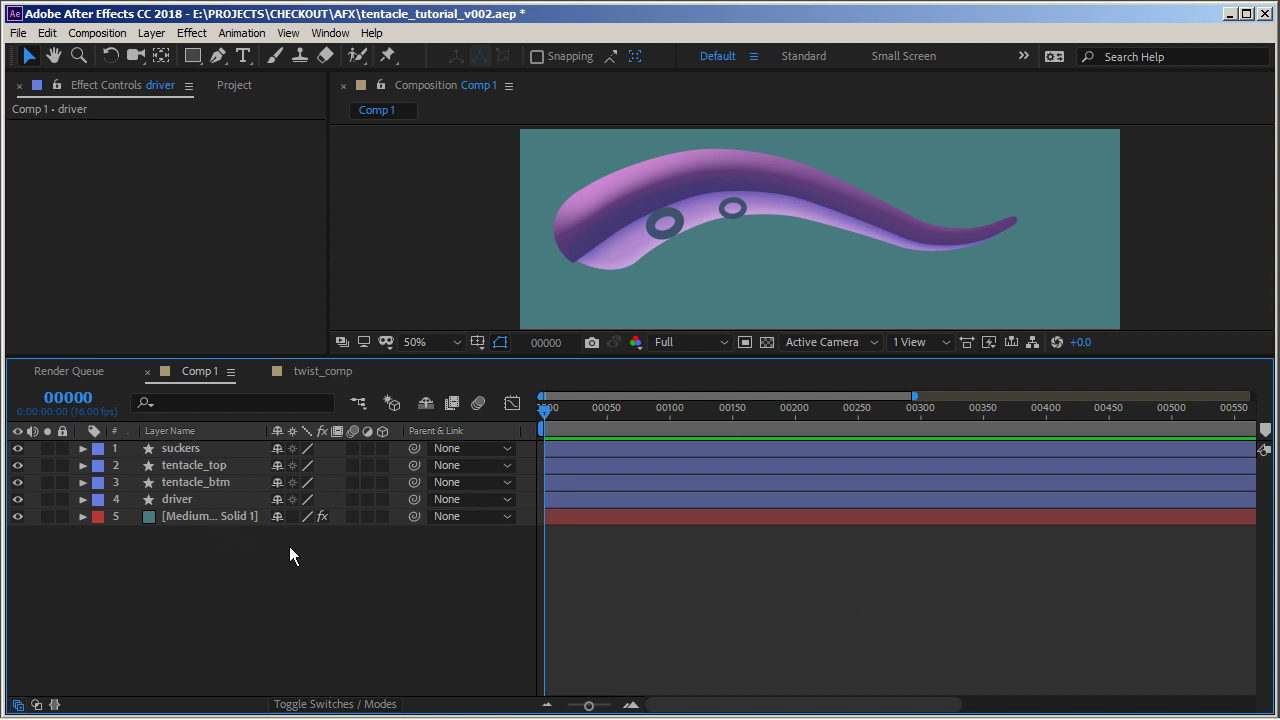
# Open twist_comp and try arm_R_core's twist_start slider at -75 and twist_end at -27
pyautogui.click(333, 374)
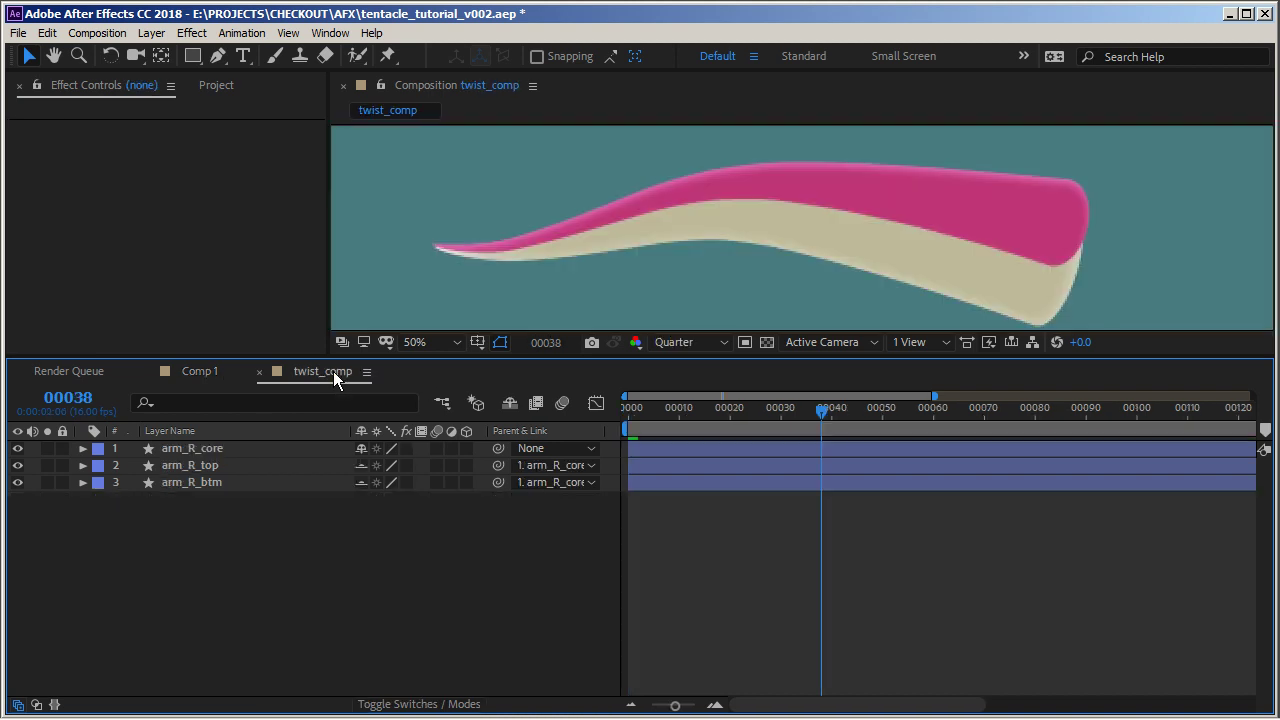
pyautogui.moveTo(820, 360); pyautogui.dragTo(827, 410)
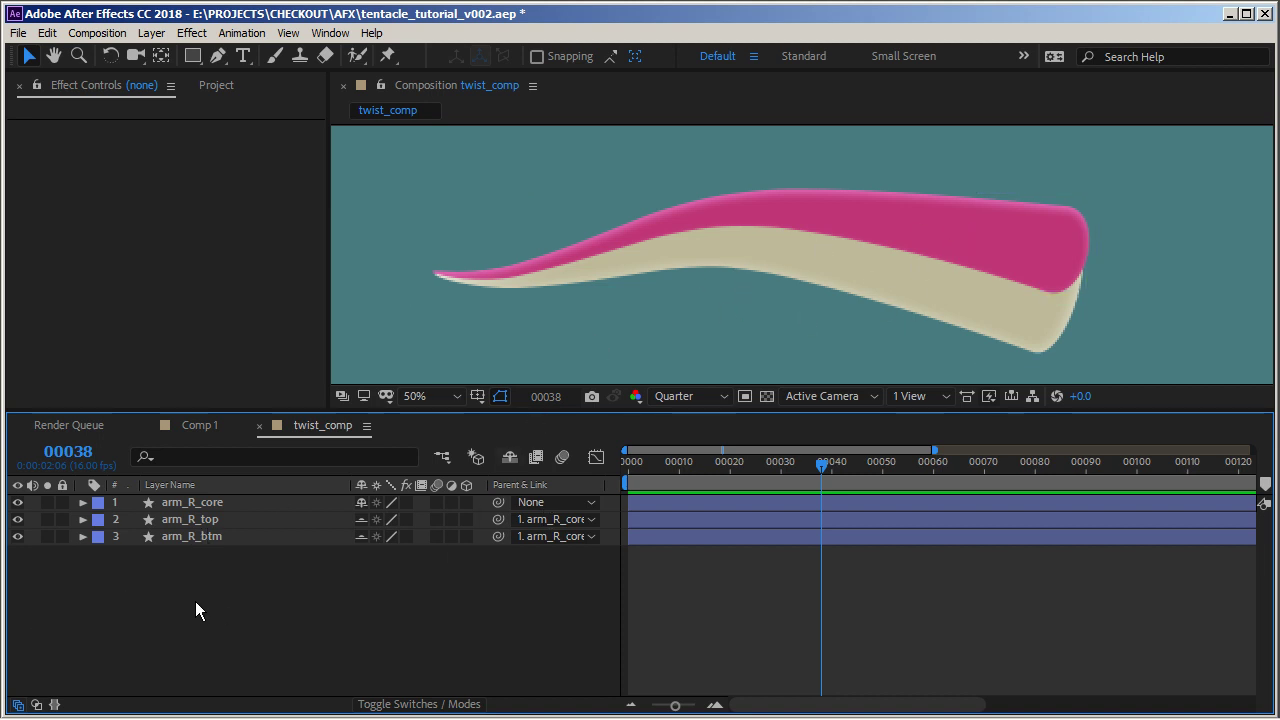
pyautogui.click(203, 505)
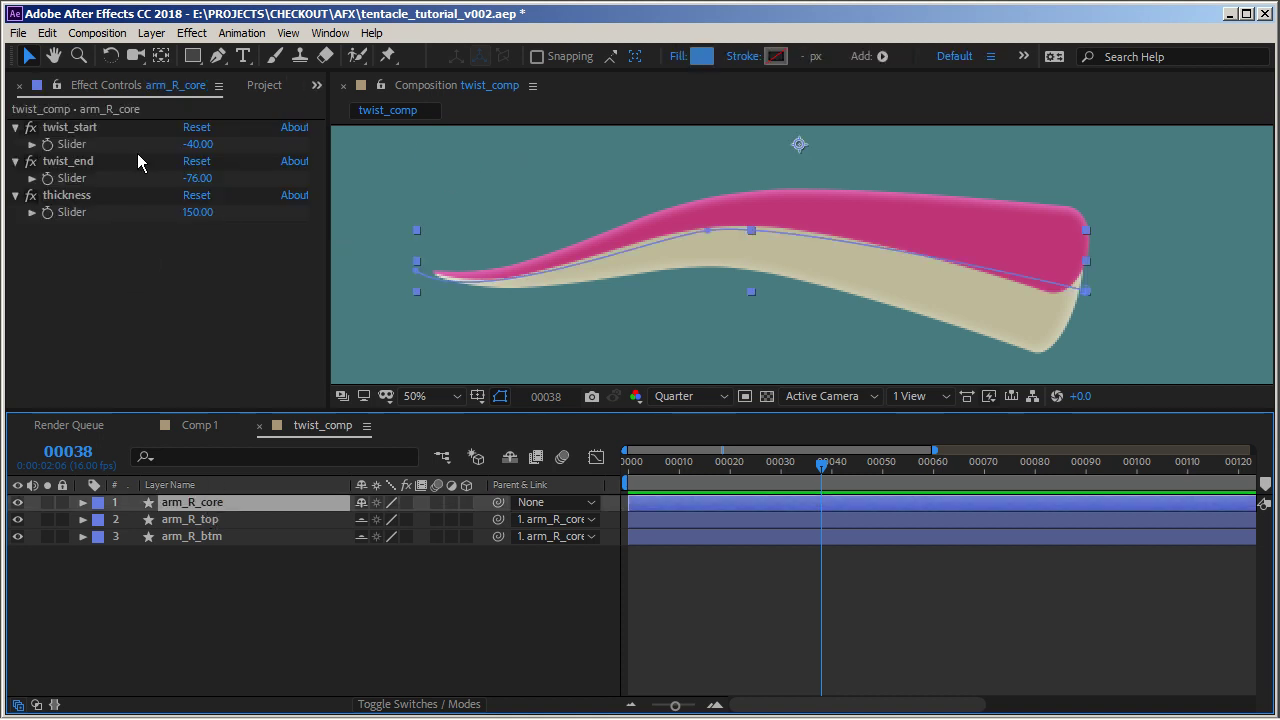
pyautogui.moveTo(200, 147); pyautogui.dragTo(124, 150)
pyautogui.moveTo(198, 178); pyautogui.dragTo(32, 199)
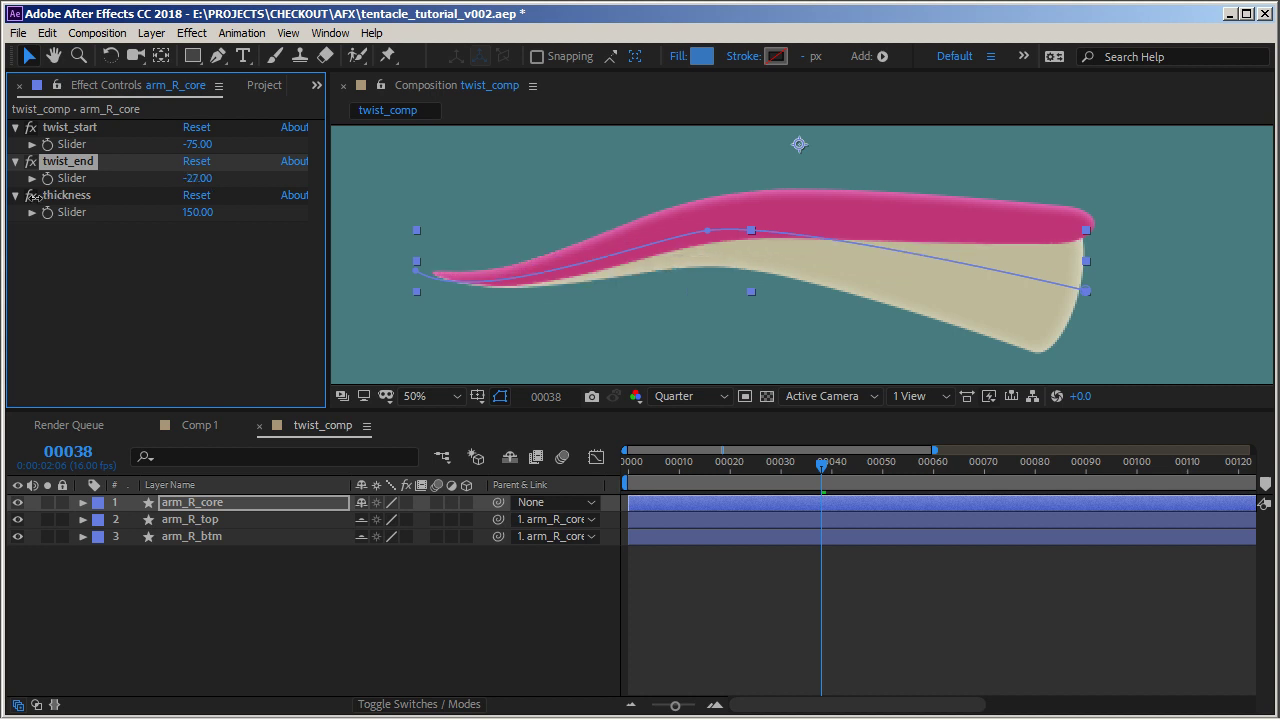
# Set arm_R_core's twist_start slider to 53 and twist_end slider to -98
pyautogui.moveTo(197, 145); pyautogui.dragTo(236, 143)
pyautogui.moveTo(193, 181); pyautogui.dragTo(296, 165)
pyautogui.click(195, 144)
pyautogui.moveTo(191, 177); pyautogui.dragTo(175, 181)
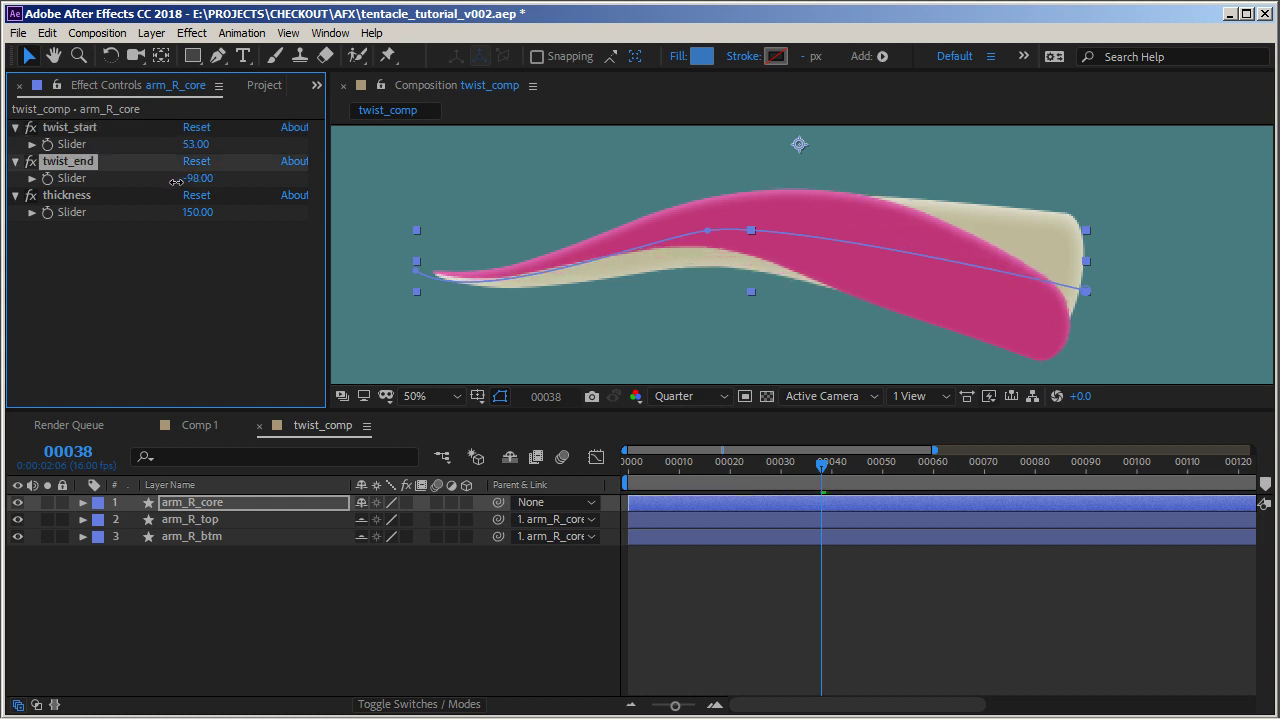
pyautogui.click(173, 267)
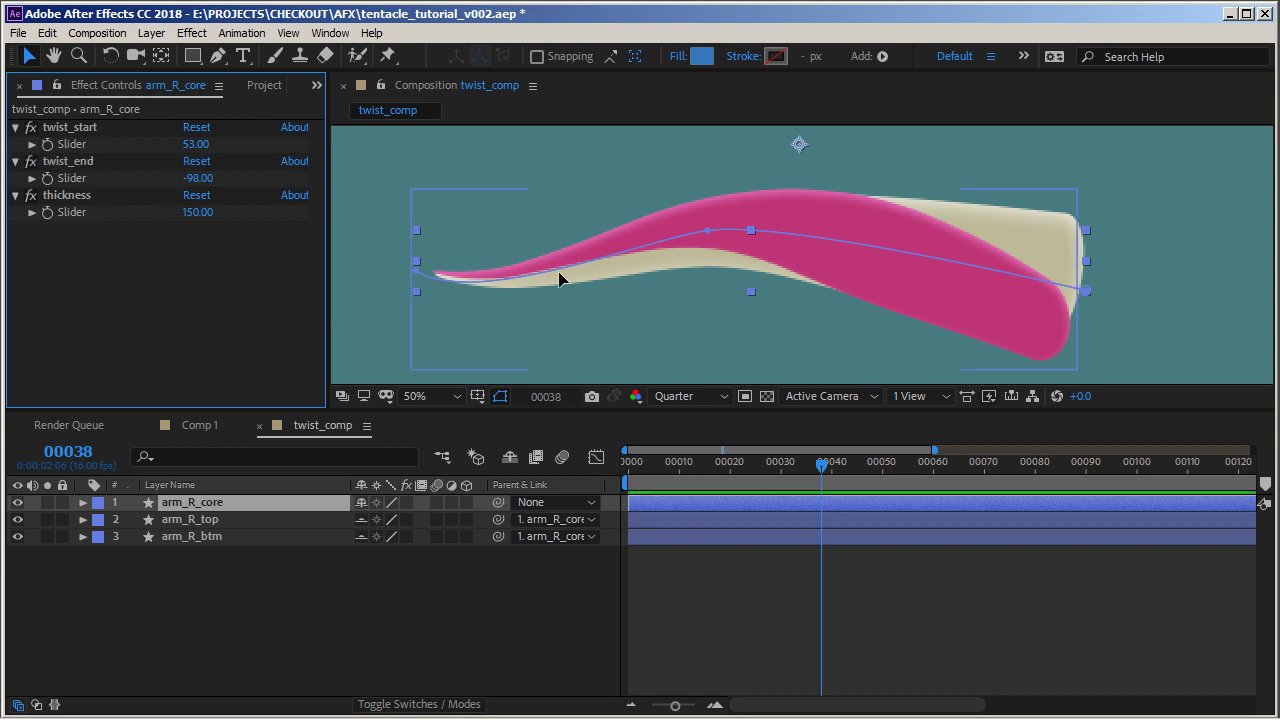
pyautogui.click(706, 230)
pyautogui.click(525, 623)
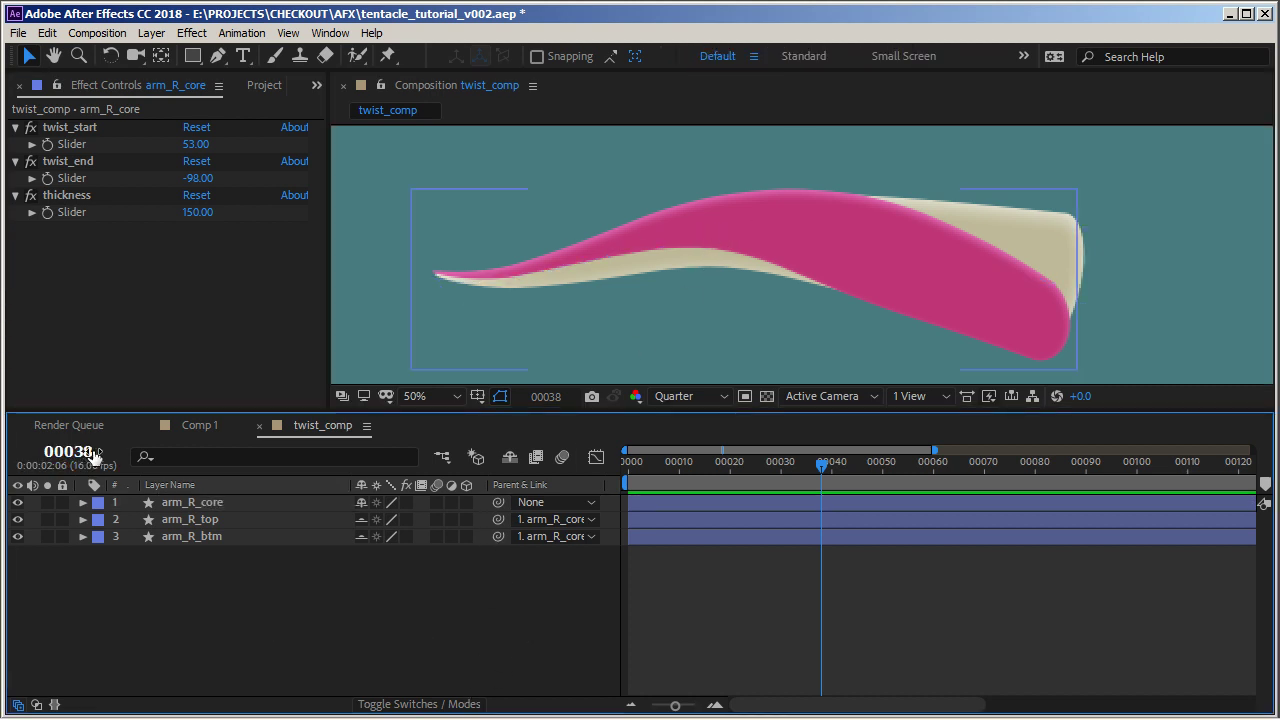